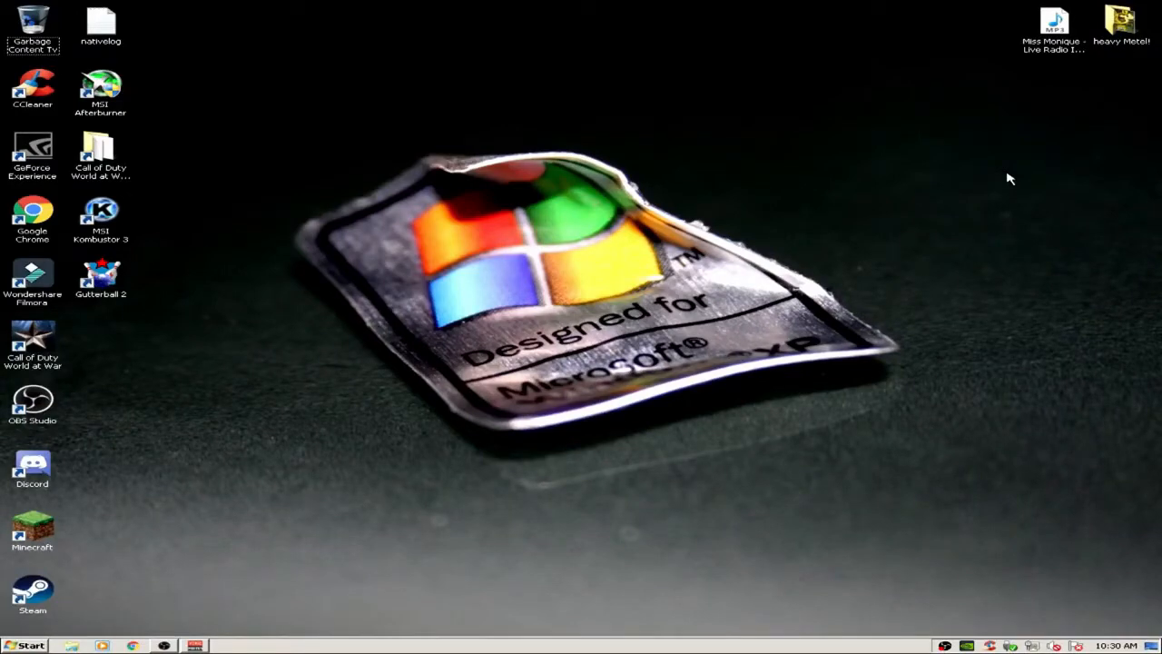
- Run Launcher as administrator from the Call of Duty World at War bin folder and start Radiant from it
double_click(116, 169)
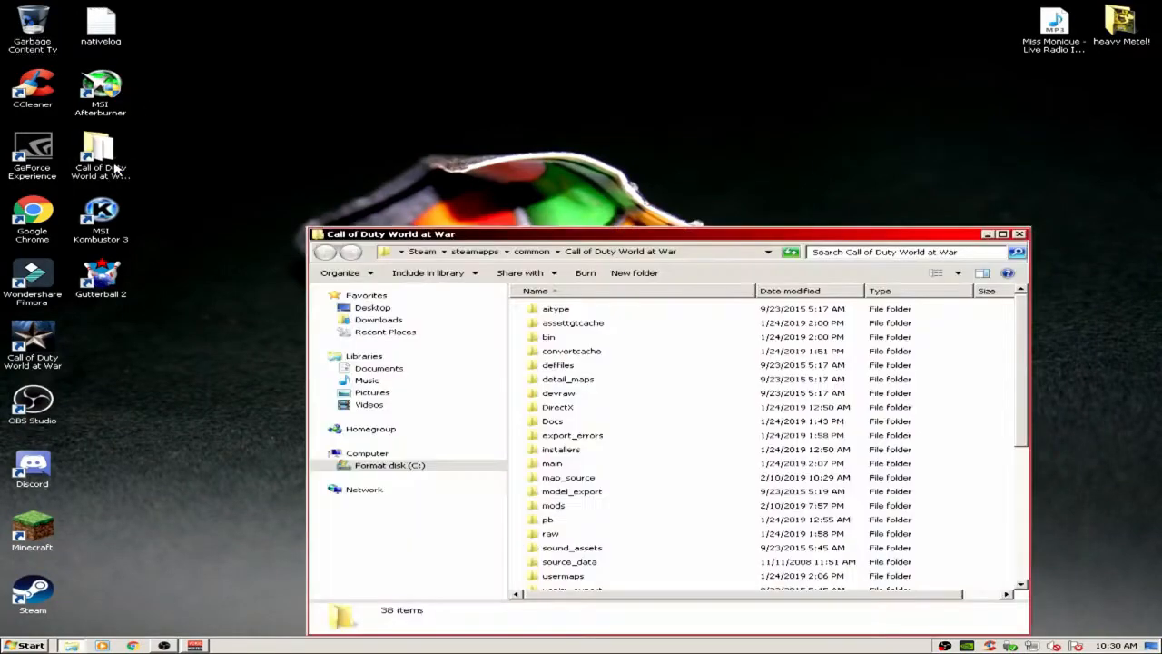
double_click(549, 337)
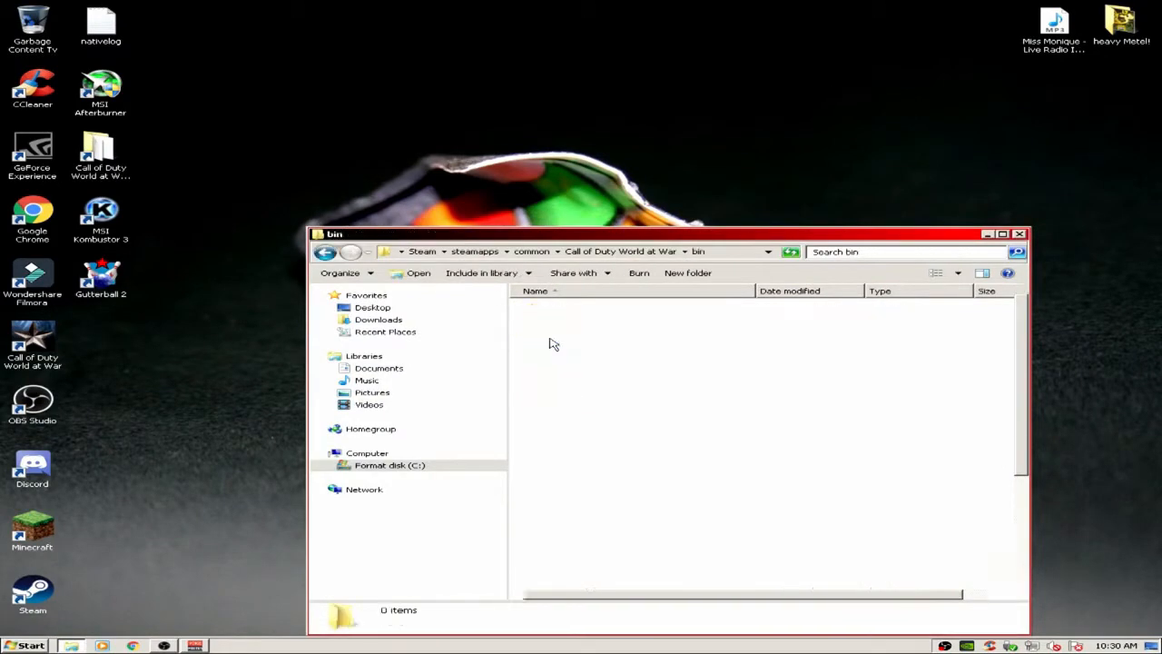
scroll(555, 350, "down", 5)
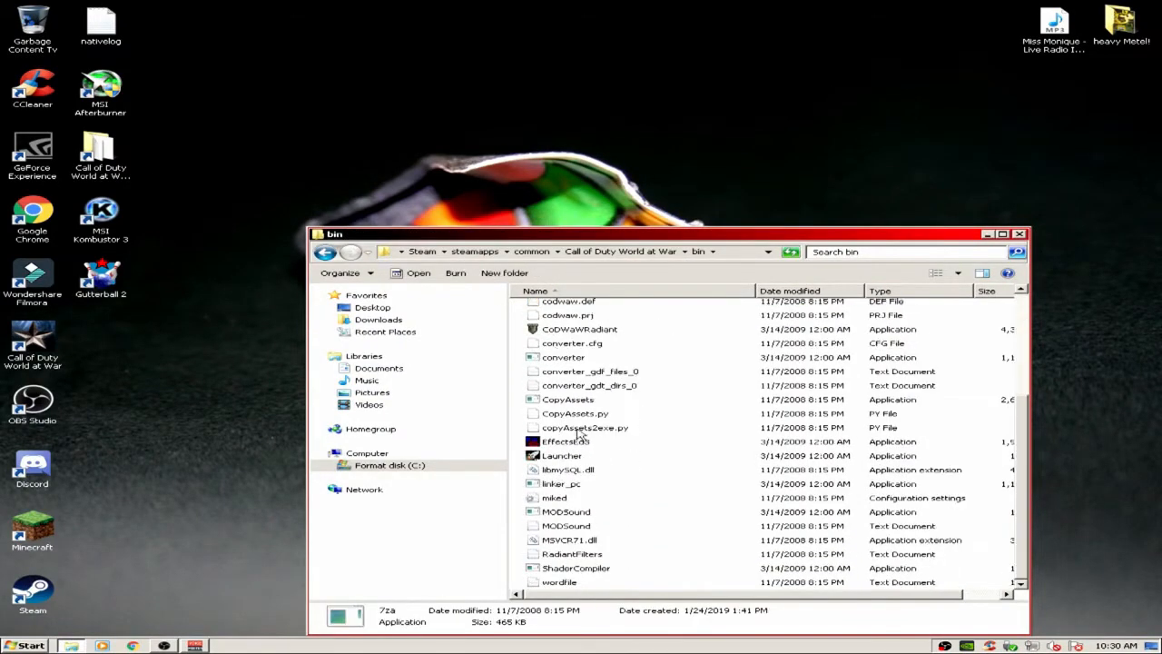
left_click(560, 459)
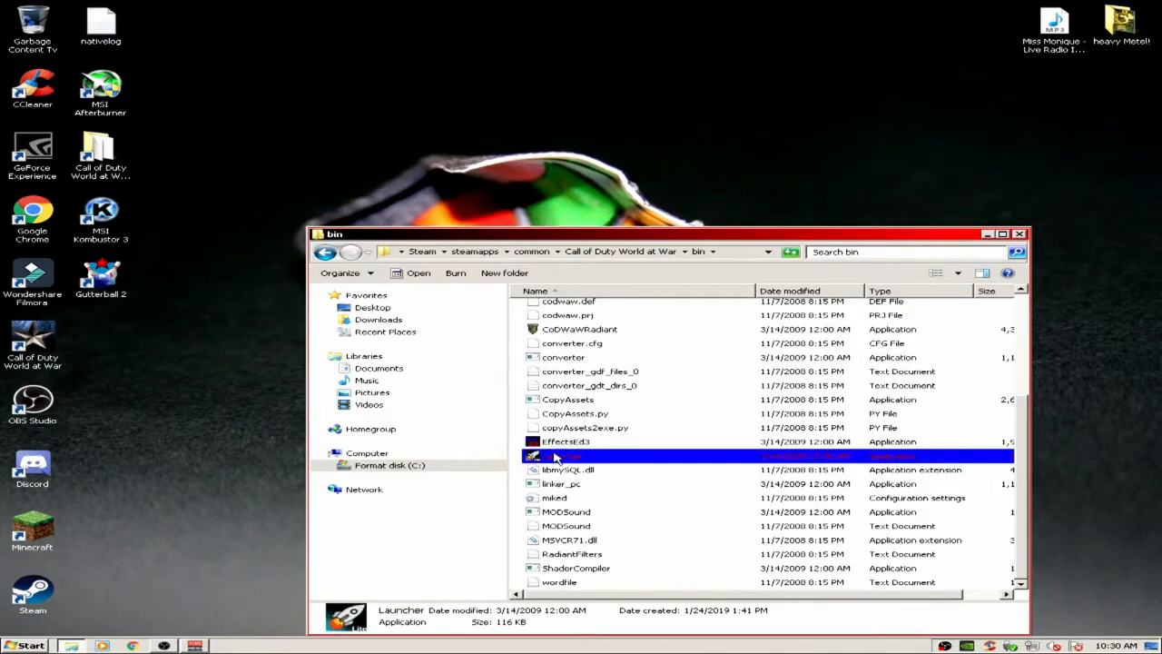
right_click(555, 456)
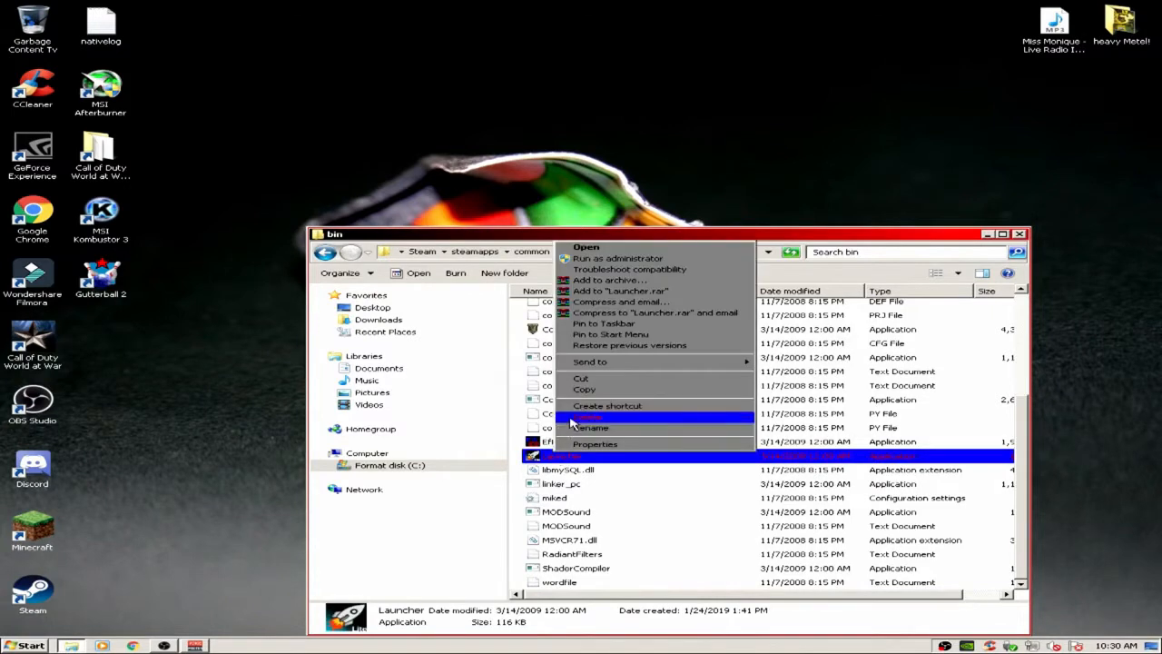
left_click(606, 261)
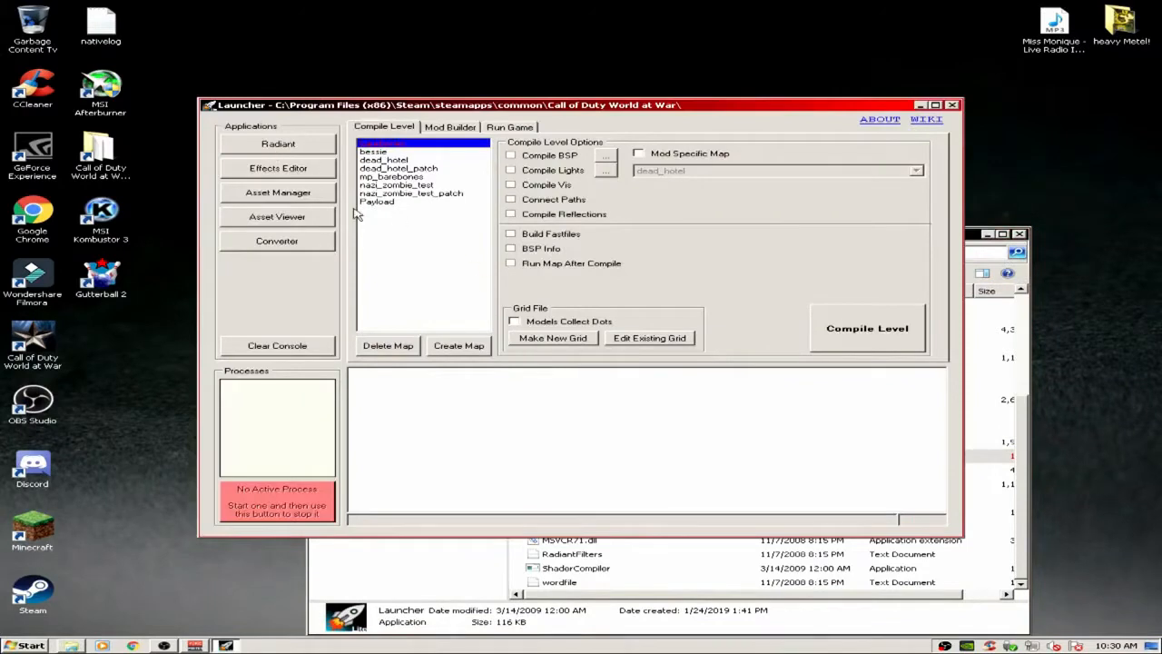
left_click(262, 143)
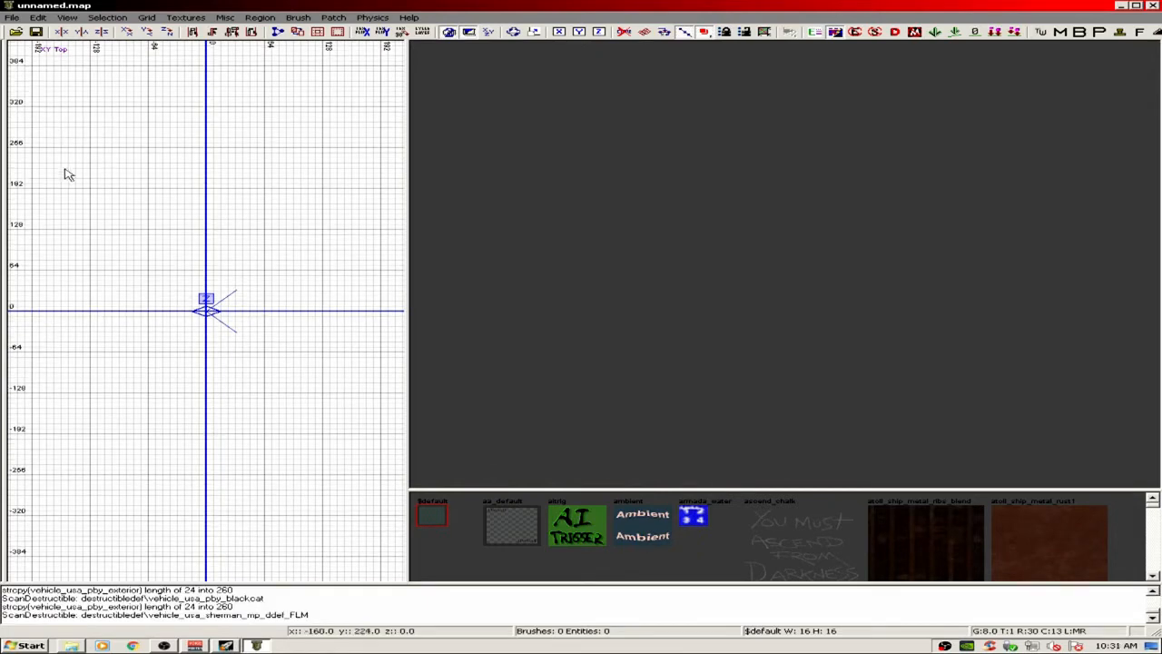
- Open the map nazi_zombie_test.map from the map_source folder
left_click(15, 32)
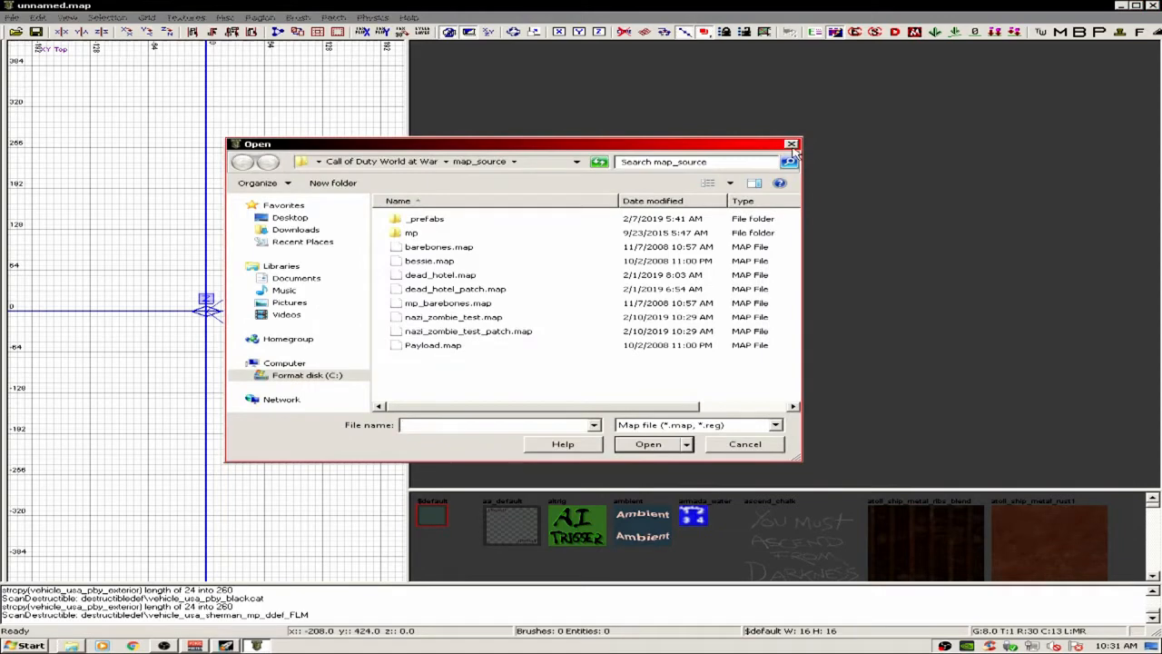
left_click(791, 143)
left_click(14, 17)
left_click(37, 46)
left_click(468, 319)
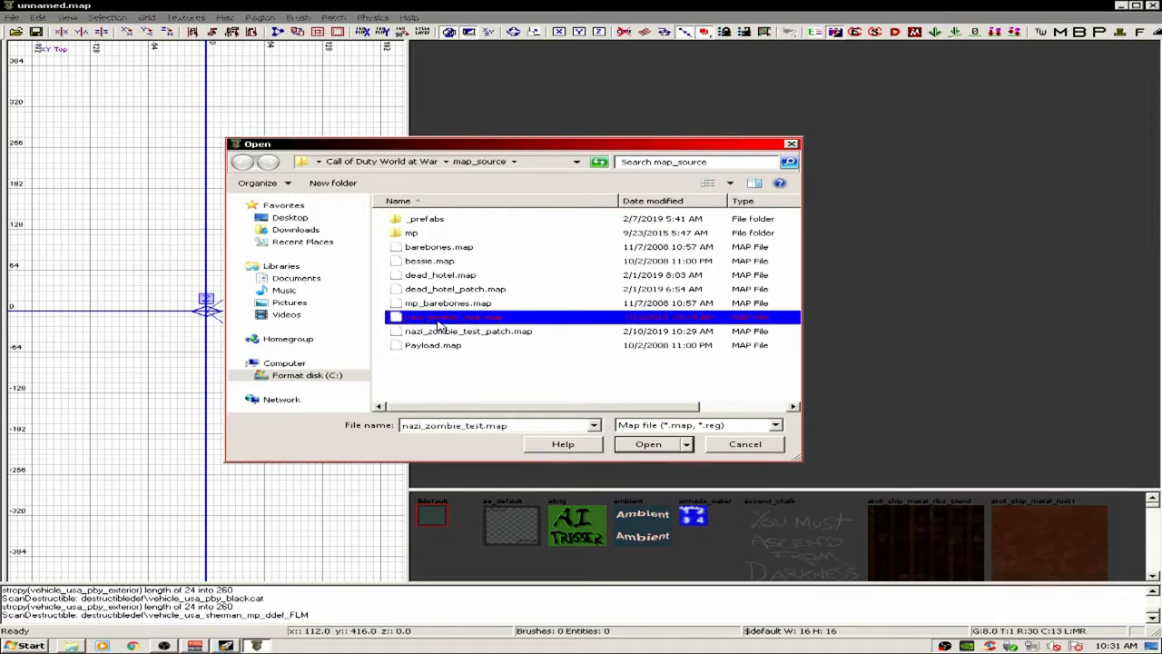
left_click(469, 332)
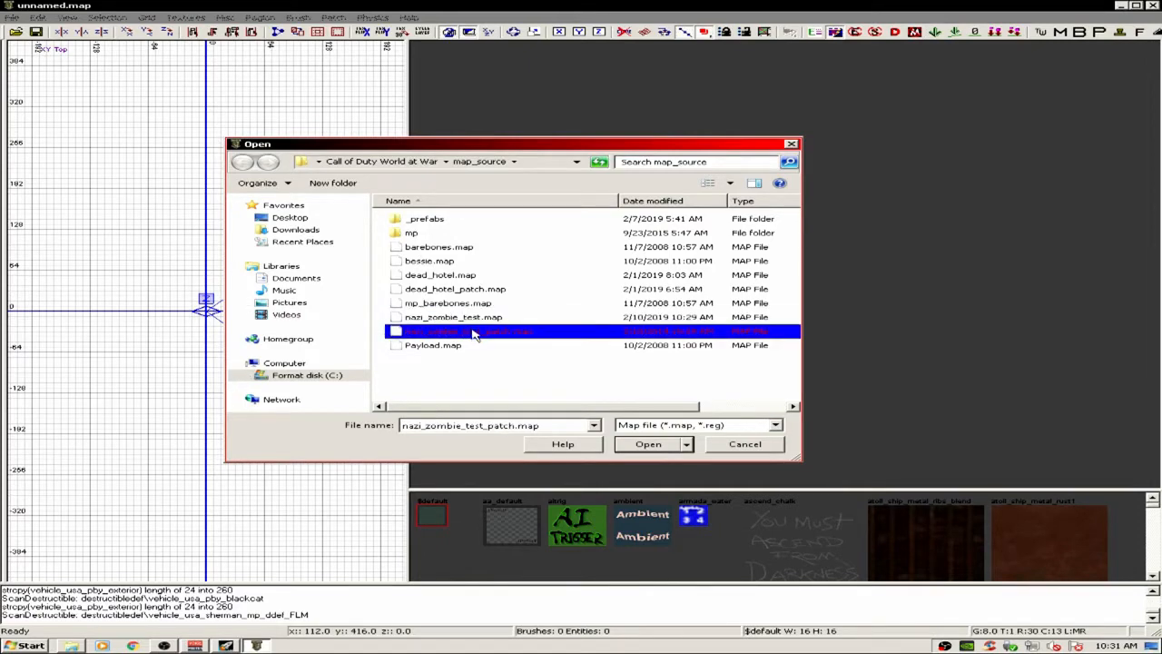
left_click(470, 318)
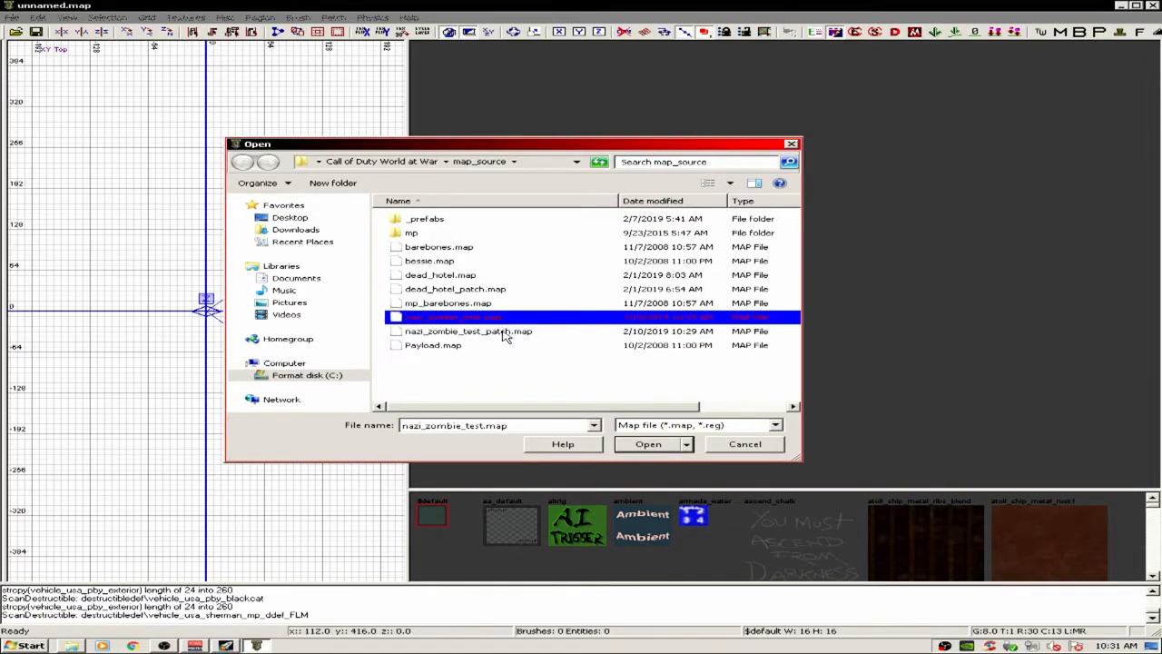
left_click(648, 445)
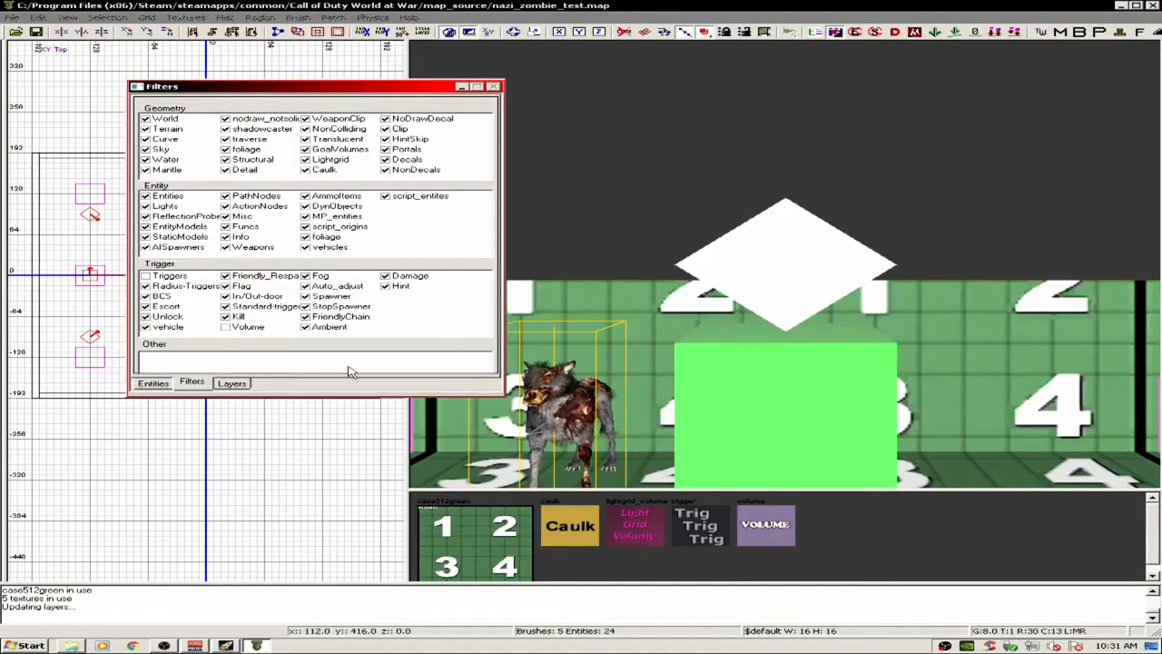
- Enable the Triggers and Volume filters and inspect the map's volumes in the 3D view
left_click(146, 275)
left_click(225, 327)
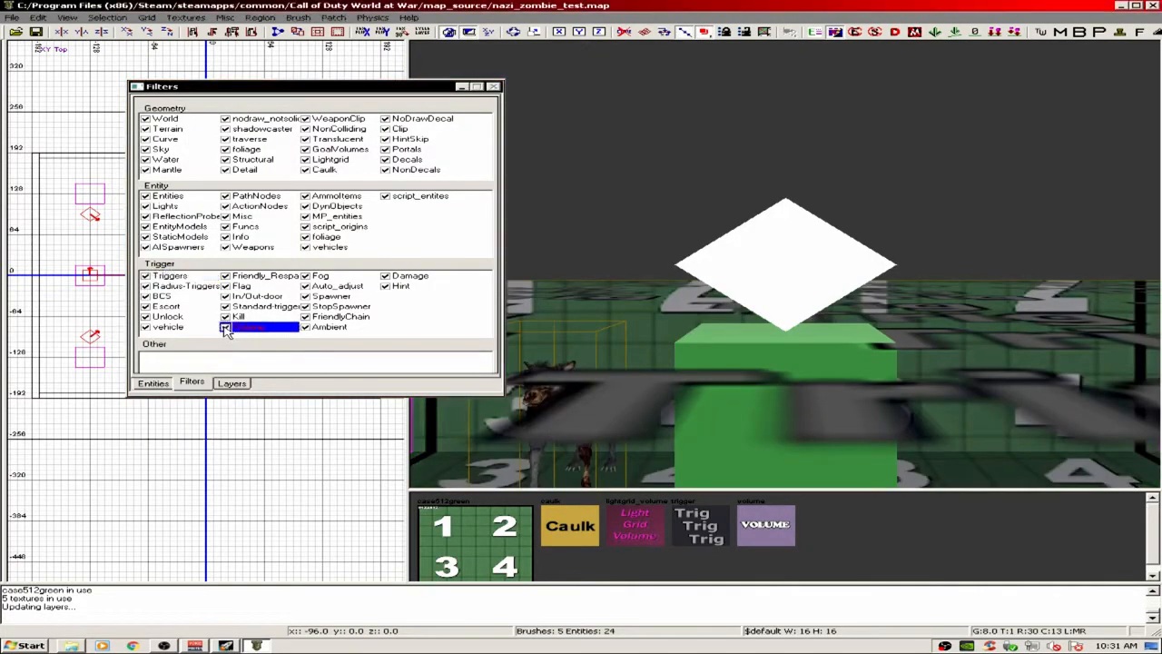
key("f")
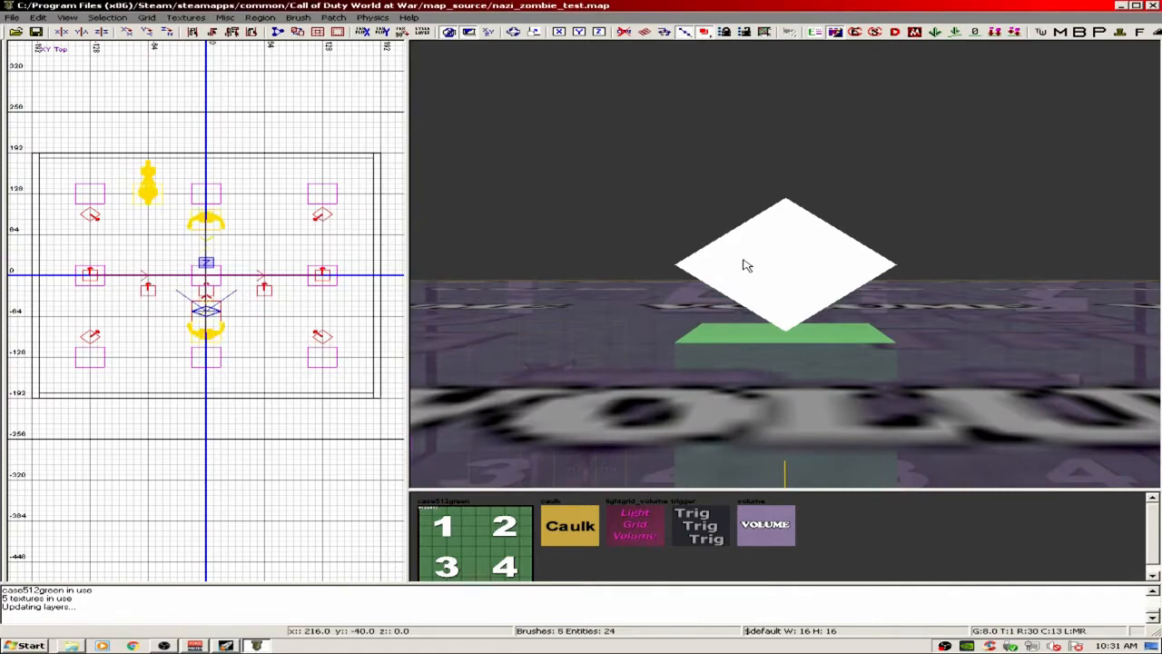
mouse_move(748, 263)
right_mouse_down()
mouse_move(723, 283)
mouse_move(771, 238)
mouse_move(764, 266)
right_mouse_up()
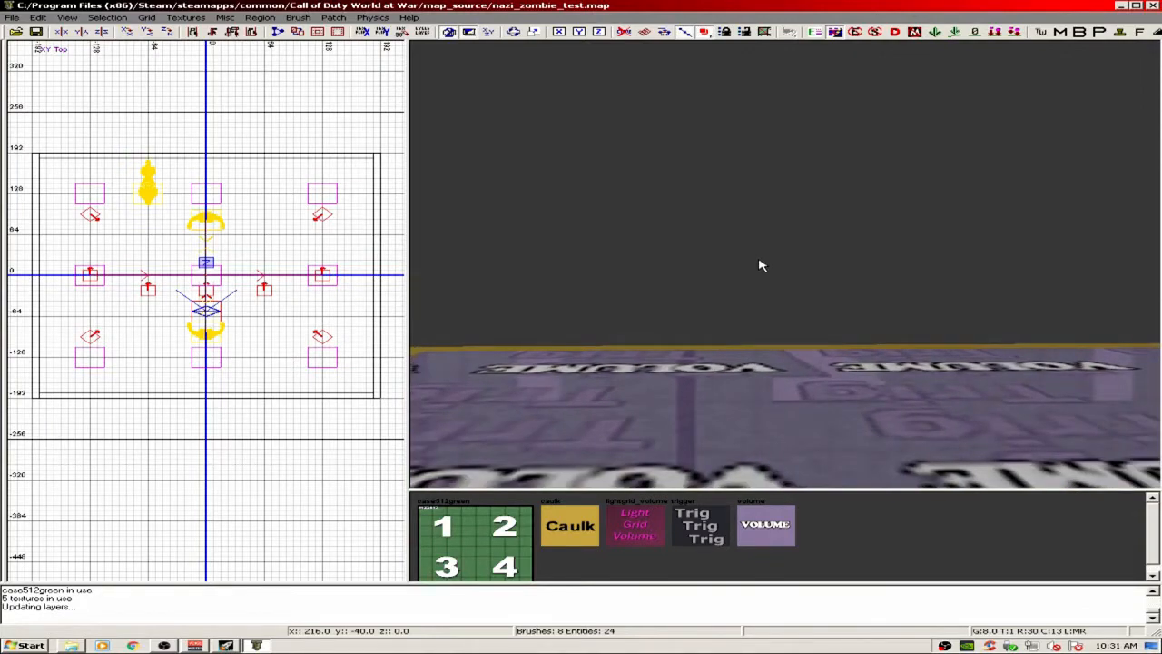
right_click_drag(762, 258, 799, 283)
right_click_drag(761, 163, 759, 172)
- Turn off the Triggers and Volume filters so the room can be viewed without its surrounding volumes
key("f")
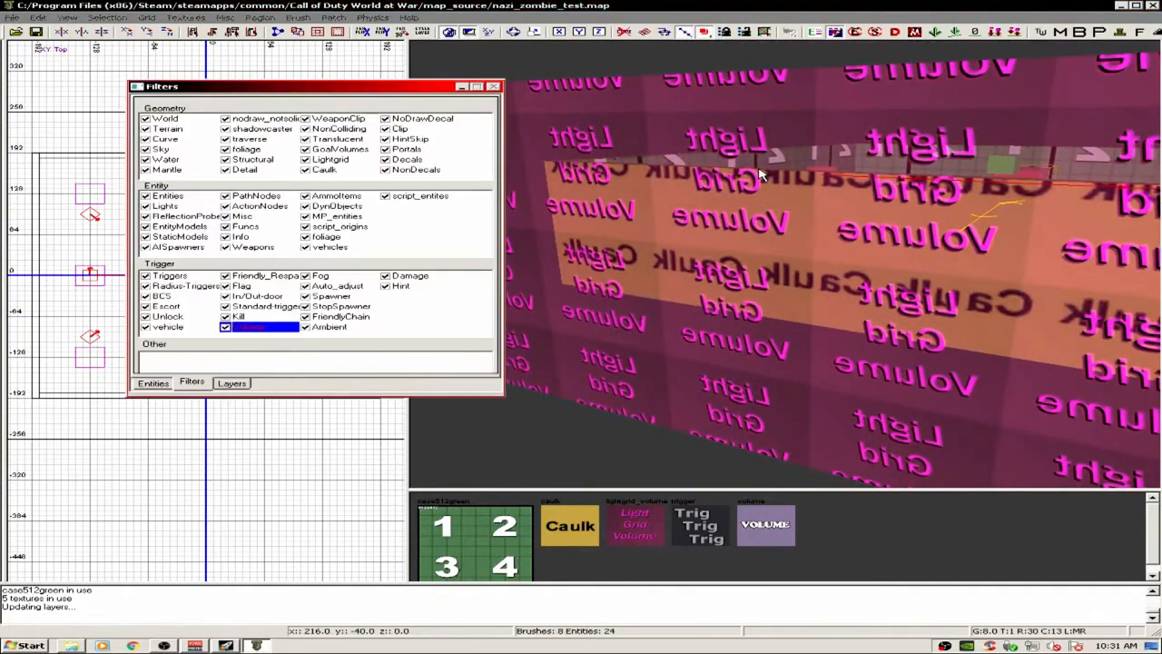
left_click(146, 276)
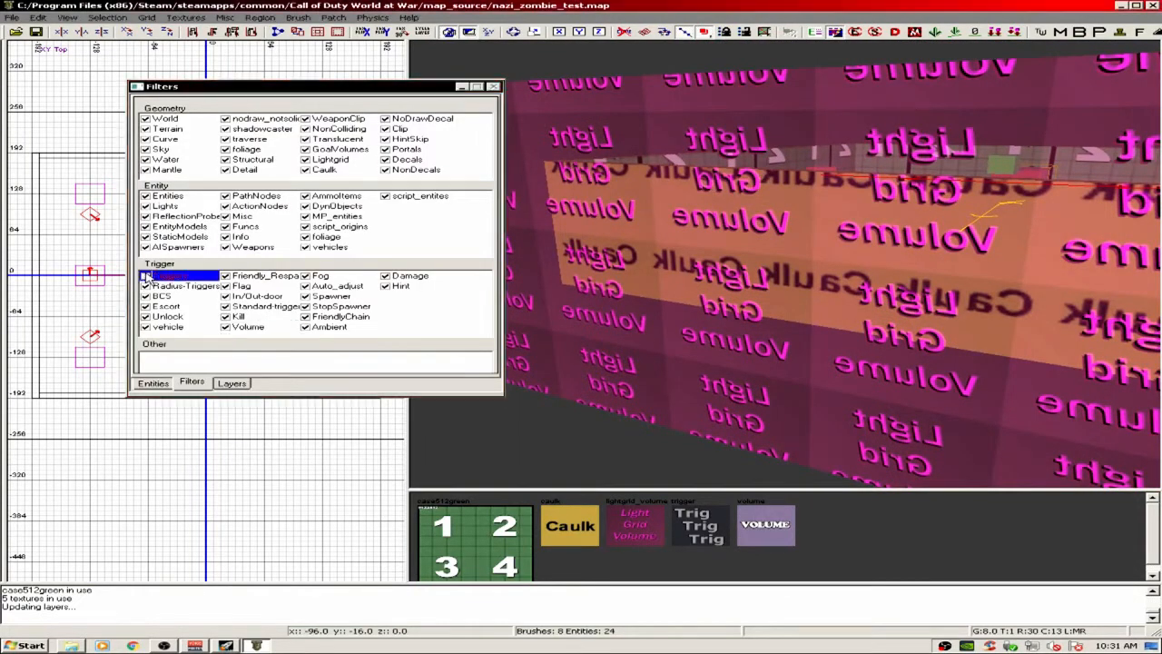
left_click(226, 327)
key("f")
right_click_drag(783, 309, 772, 349)
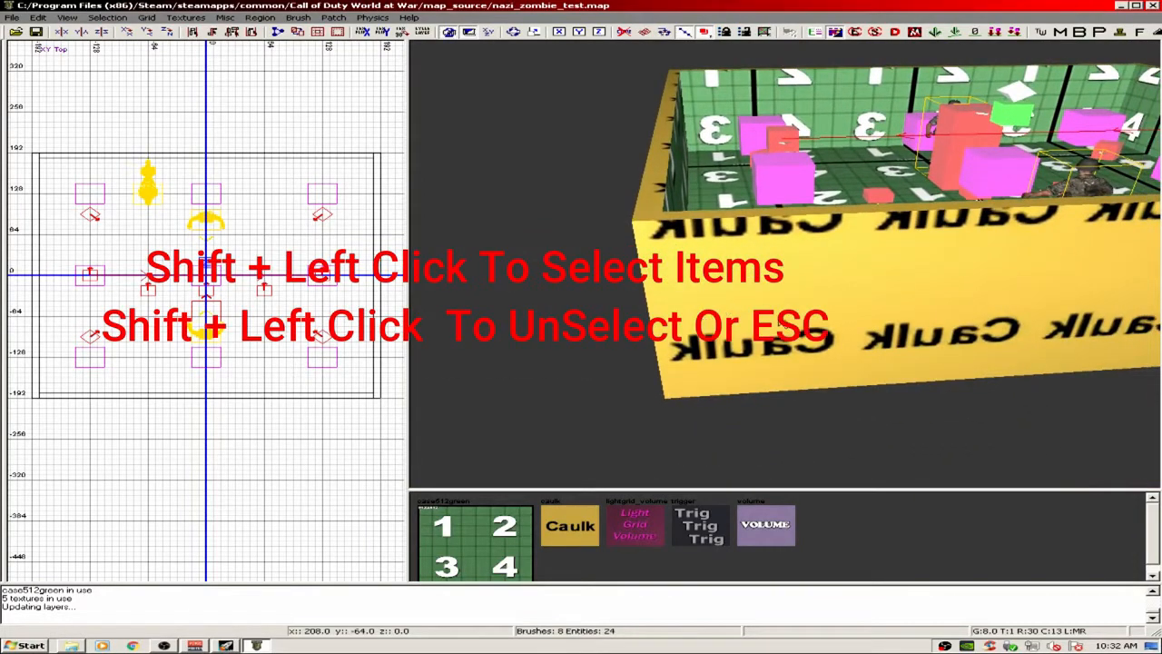
- Select the caulk wall along the room's upper edge in the top view and move it outward to y 232
left_click(809, 307, "shift")
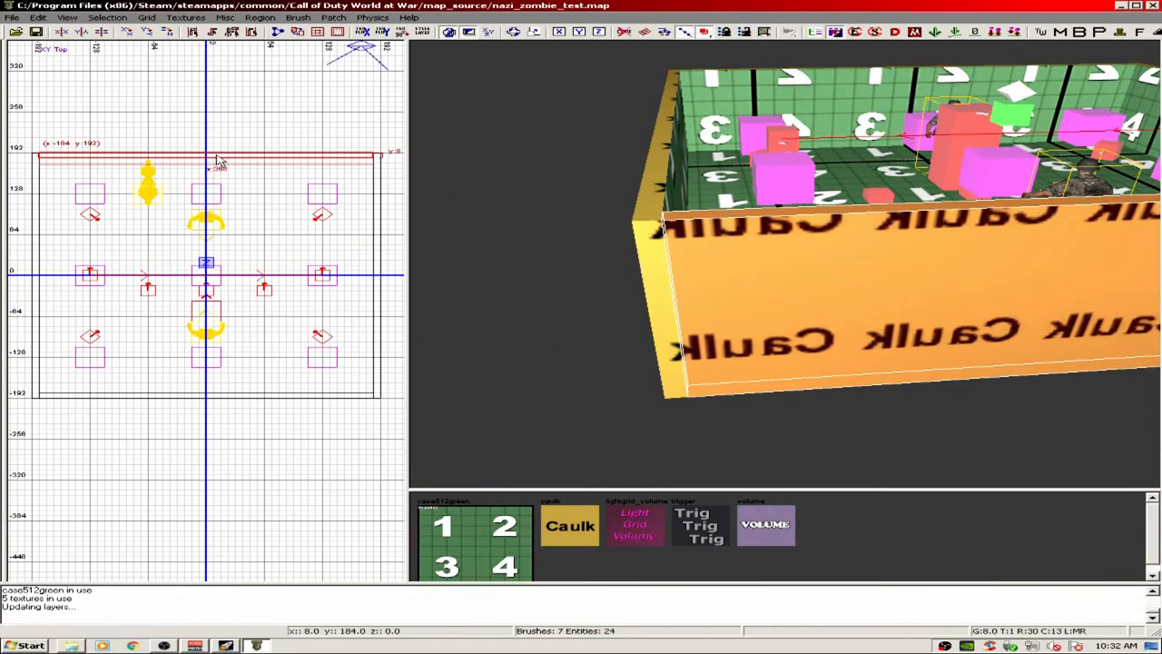
mouse_move(218, 160)
left_mouse_down()
mouse_move(219, 114)
mouse_move(220, 158)
left_mouse_up()
left_click(731, 228, "shift")
left_click(734, 230, "shift")
mouse_move(691, 248)
right_mouse_down()
mouse_move(703, 222)
mouse_move(737, 243)
mouse_move(752, 234)
mouse_move(697, 254)
right_mouse_up()
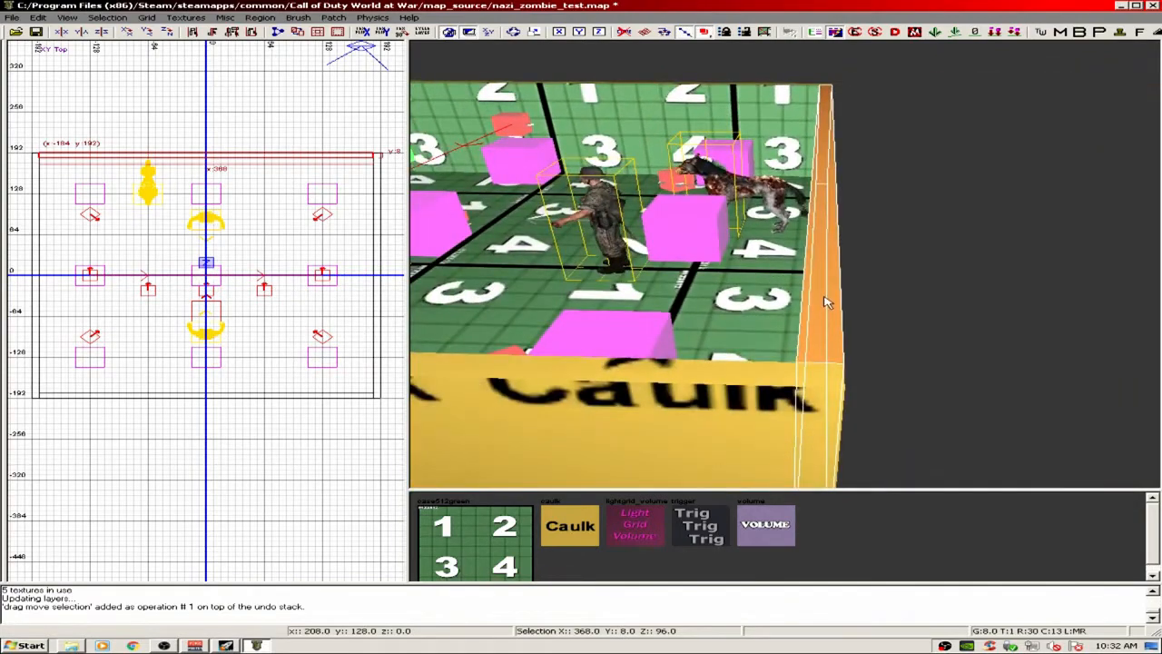
mouse_move(826, 302)
left_mouse_down()
mouse_move(907, 313)
mouse_move(826, 337)
mouse_move(825, 296)
mouse_move(855, 309)
left_mouse_up()
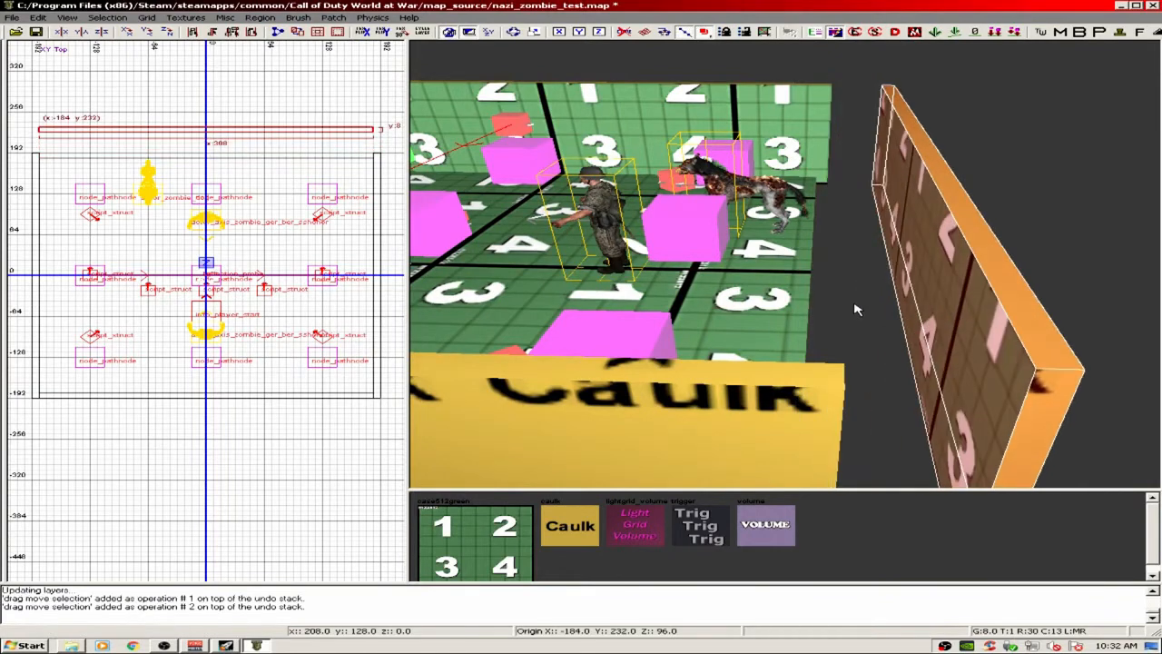
- Delete the detached wall, and undo both the deletion and the preceding move
key("Delete")
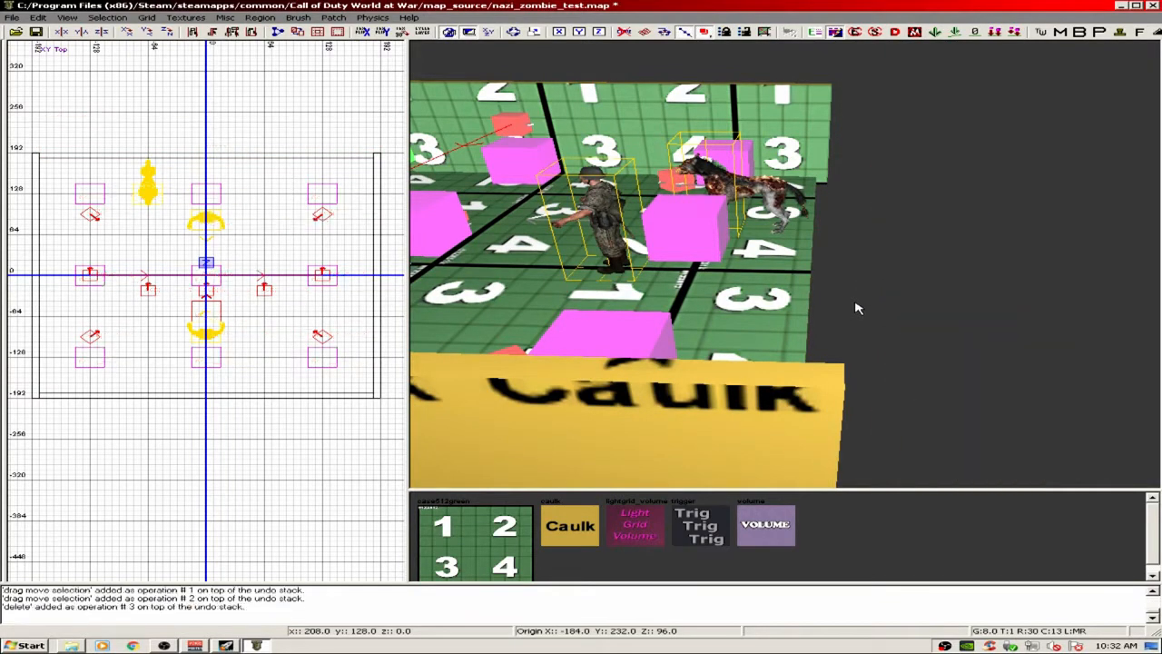
key("ctrl+z")
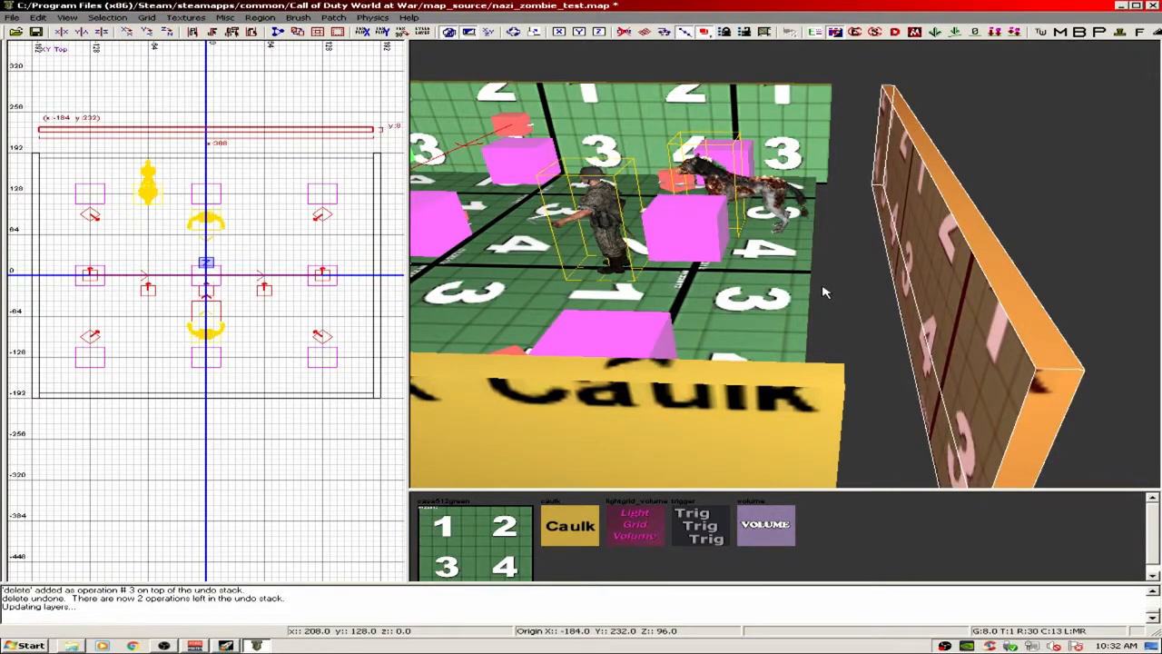
key("ctrl+z")
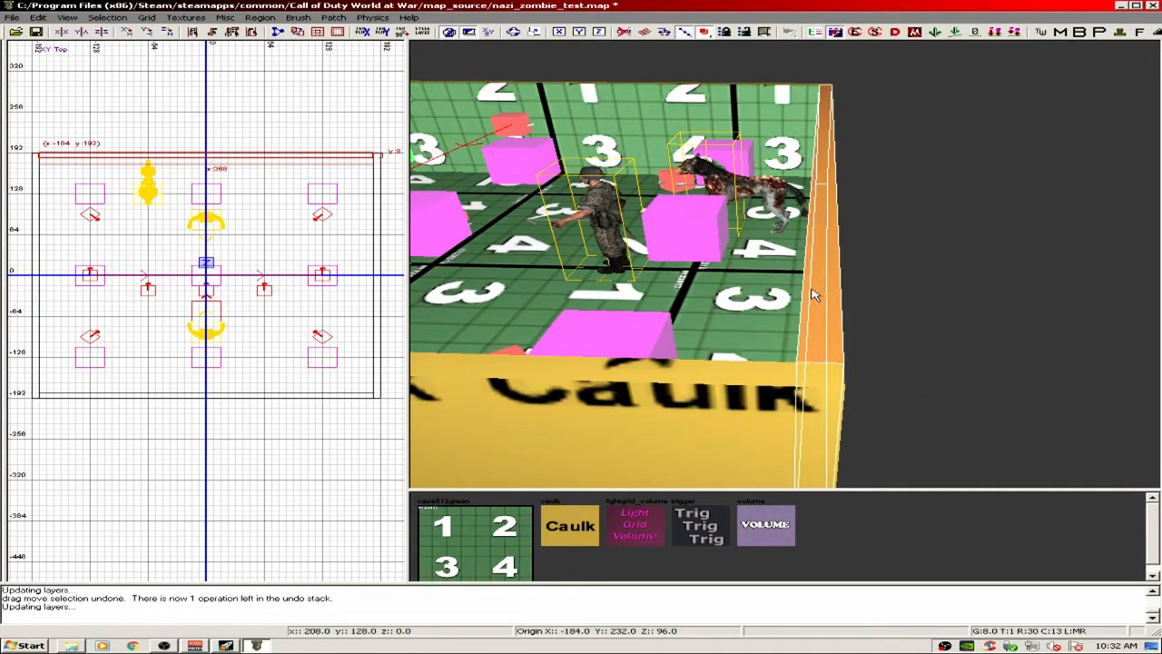
- Paste a copy of the wall, move the copy outside the room and delete it
key("ctrl+v")
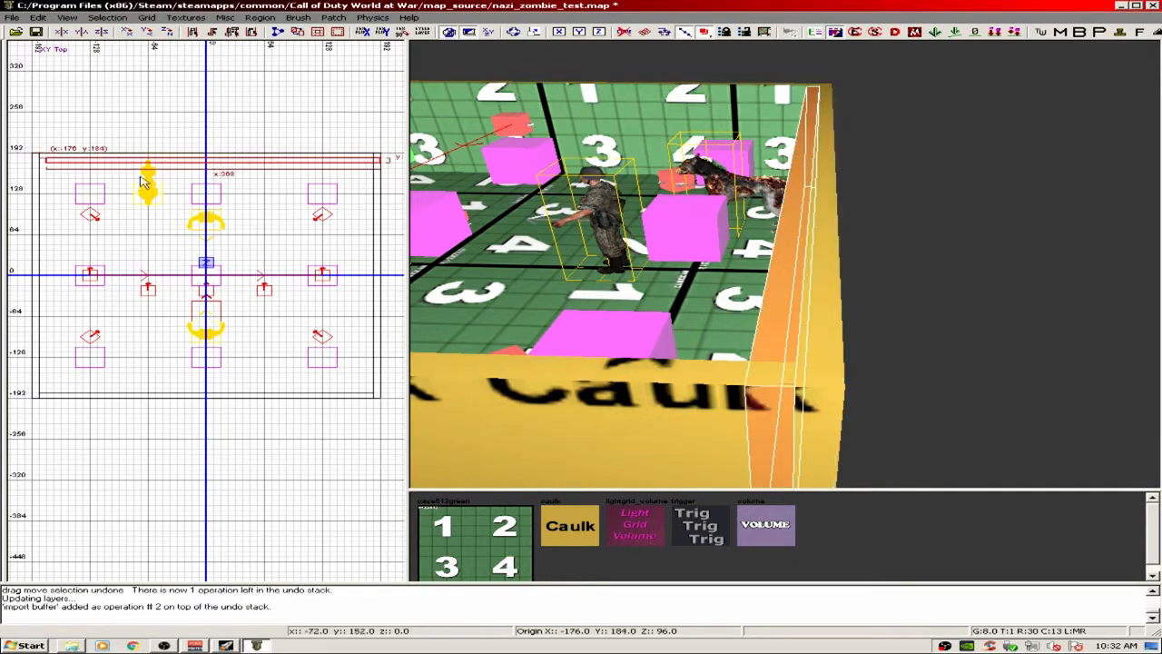
left_click_drag(143, 125, 118, 109)
key("Delete")
- Draw a new brush about 232 by 208 units in the empty area above the room in the top view
right_click_drag(166, 145, 176, 148)
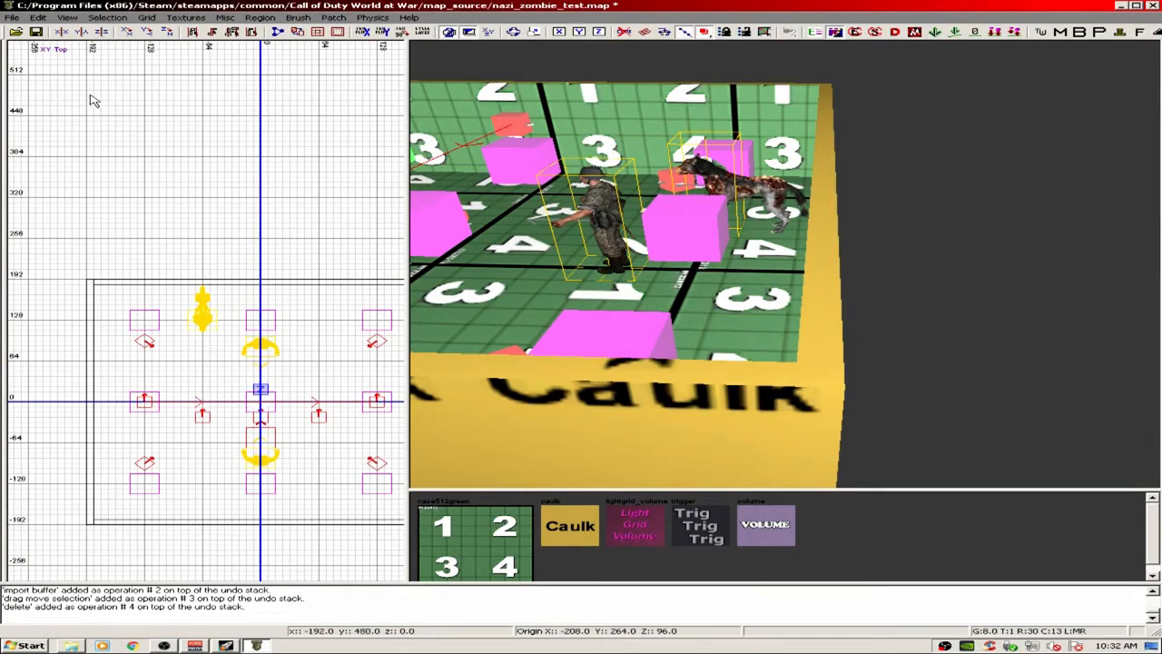
mouse_move(89, 97)
left_mouse_down()
mouse_move(246, 227)
mouse_move(304, 235)
left_mouse_up()
mouse_move(940, 185)
right_mouse_down()
mouse_move(1017, 173)
mouse_move(1007, 159)
mouse_move(989, 164)
mouse_move(980, 193)
mouse_move(949, 198)
right_mouse_up()
right_click_drag(714, 239, 660, 254)
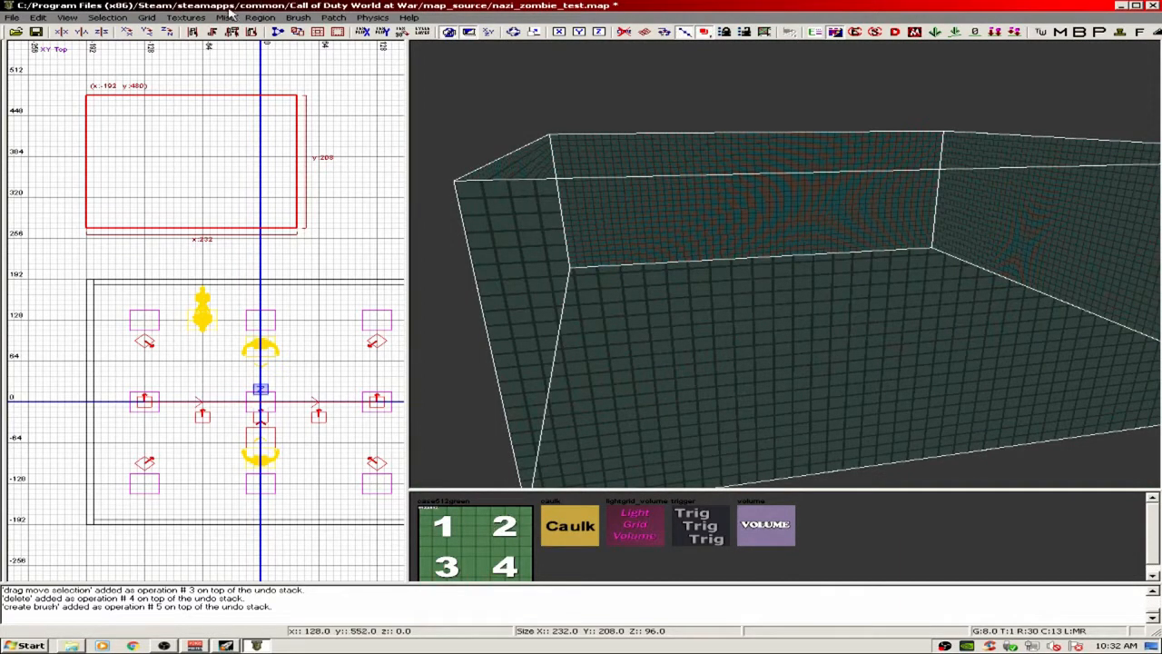
- Filter the textures to the floor locale and apply berlin_floors_concrete_tile5 to the new brush
left_click(198, 18)
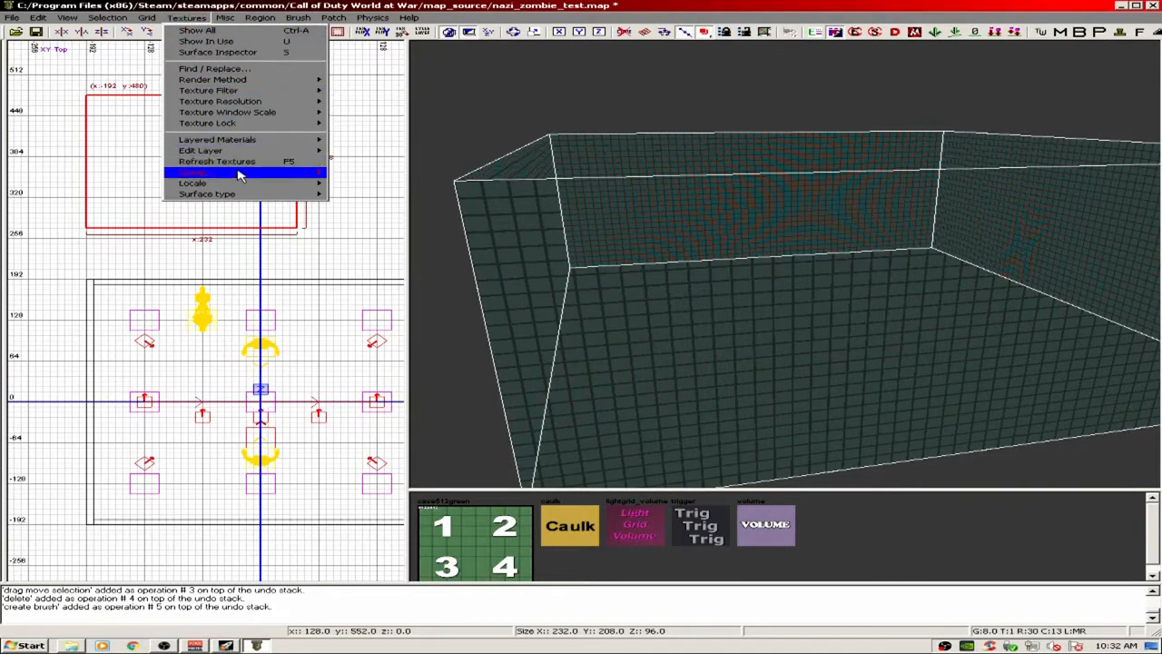
mouse_move(244, 175)
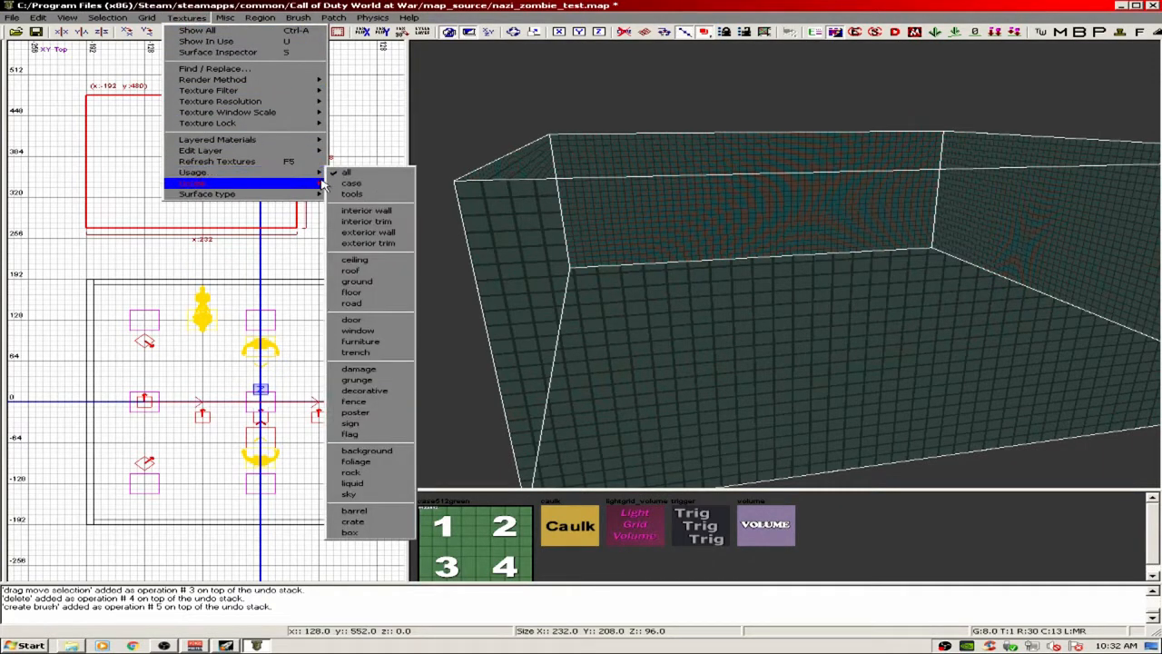
left_click(362, 294)
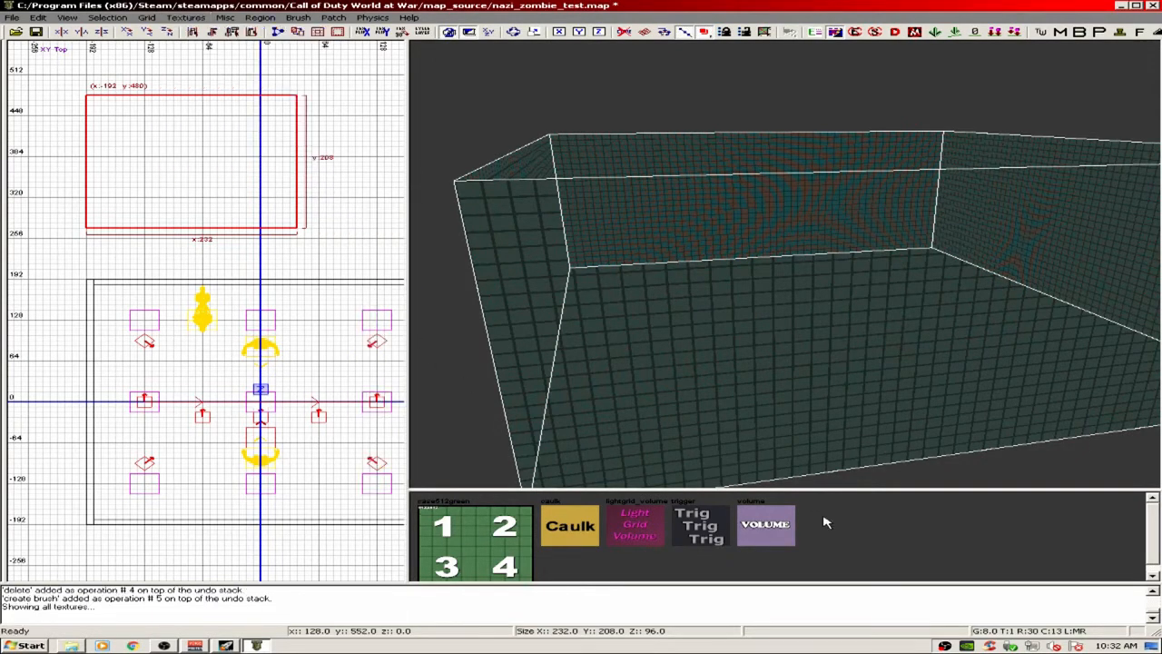
left_click_drag(878, 491, 844, 349)
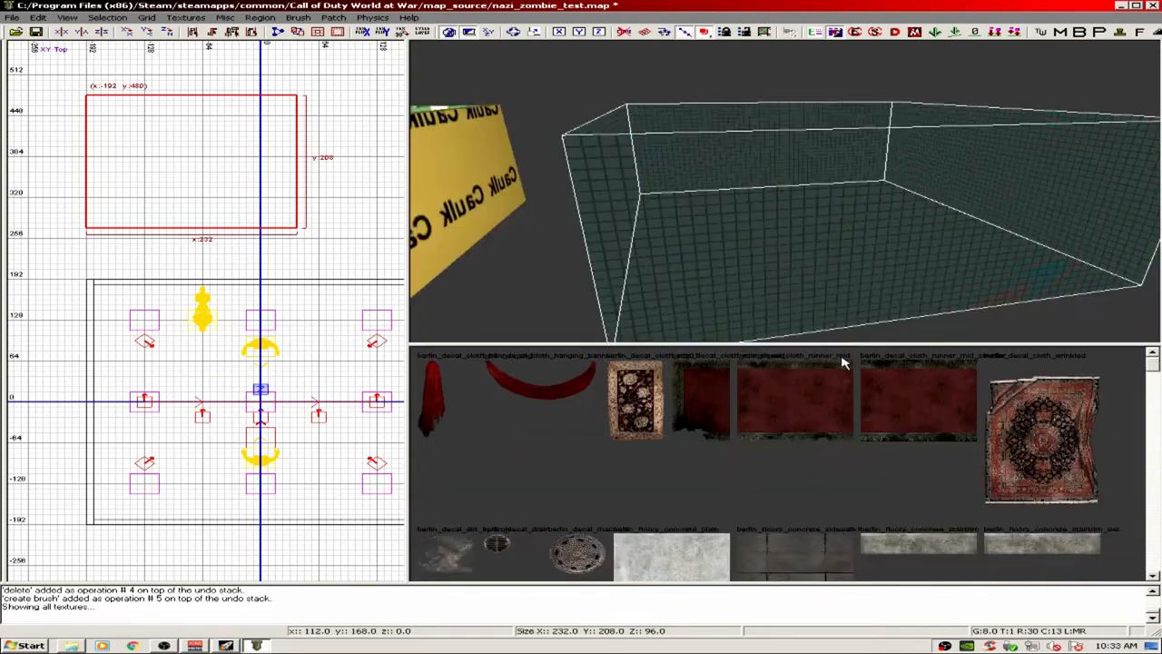
left_click_drag(1156, 370, 1151, 380)
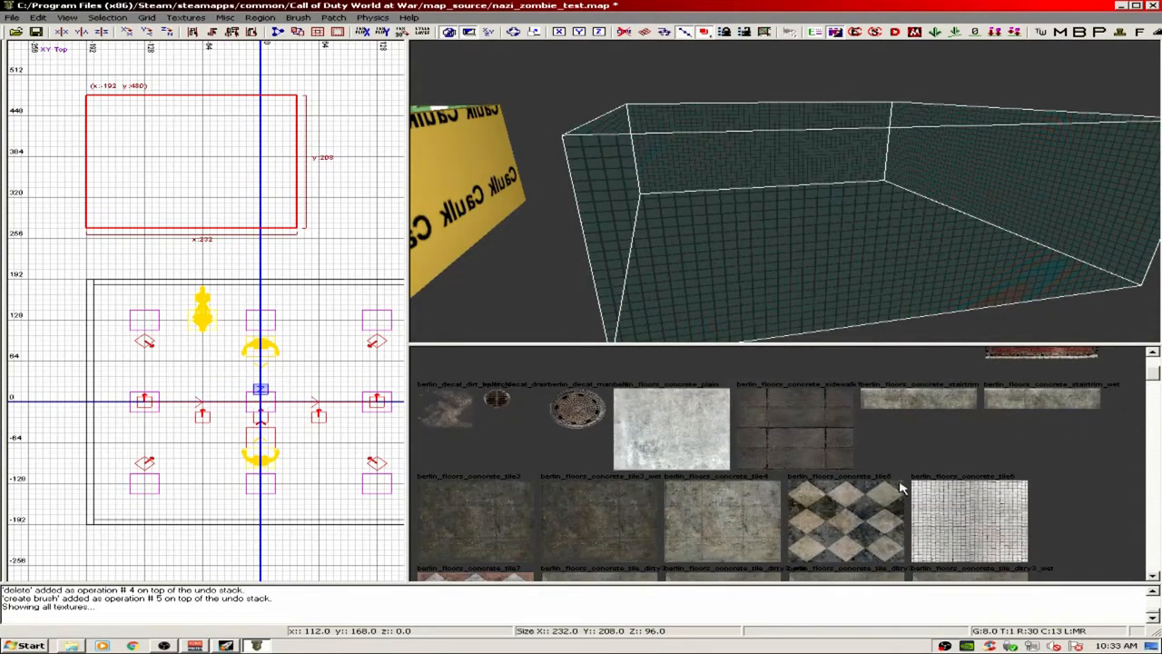
left_click(852, 509)
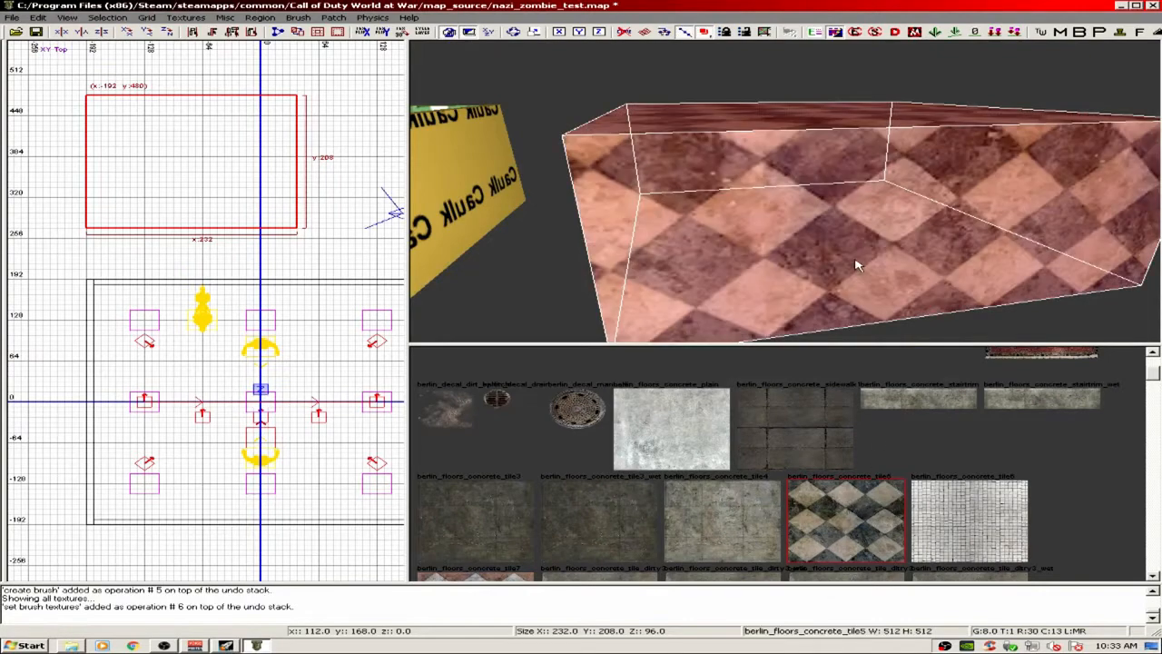
- Set the tiled brush's horizontal and vertical texture stretch to 0.1 in the surface inspector and apply it
right_click_drag(855, 259, 849, 248)
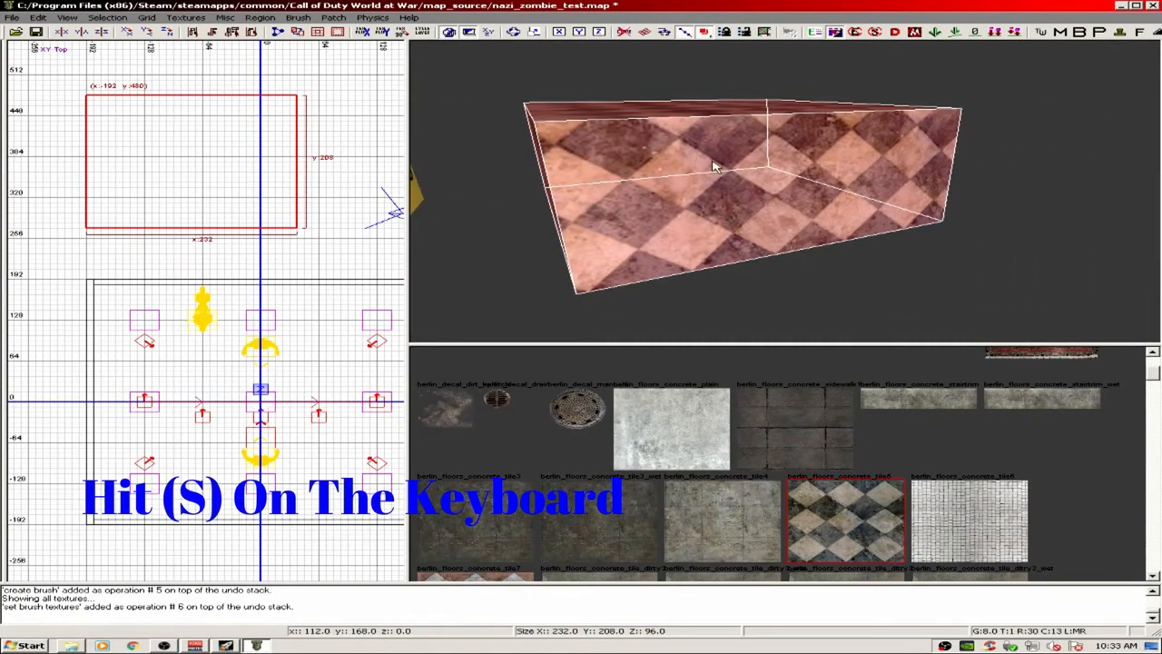
key("s")
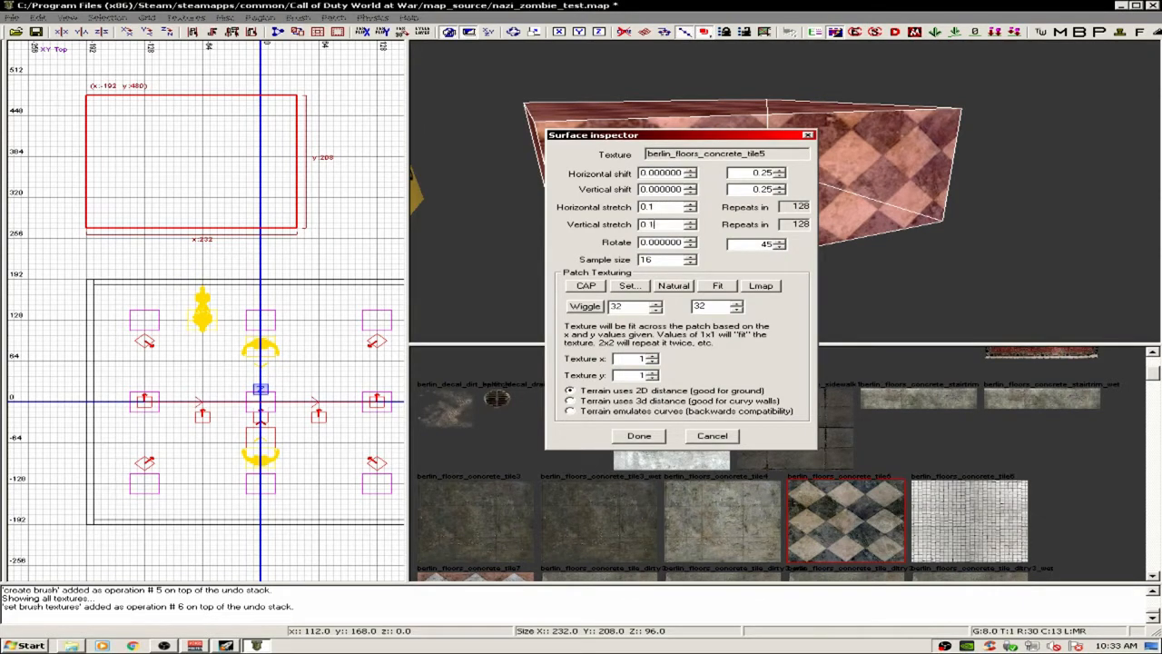
left_click(635, 438)
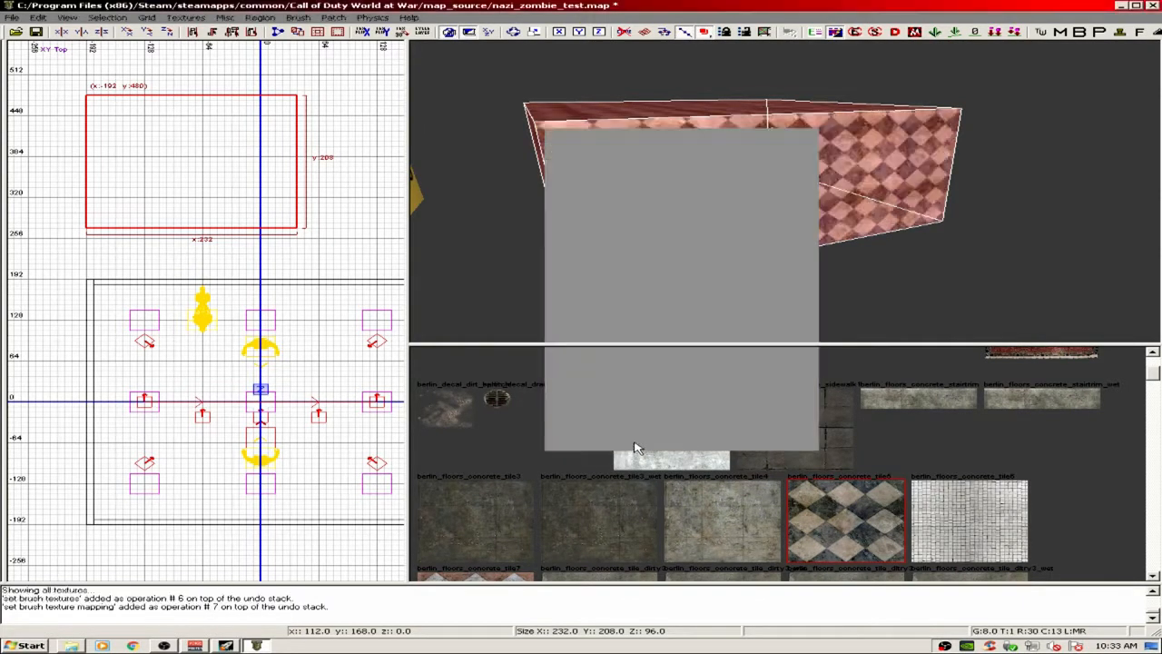
left_click(895, 250)
right_click_drag(800, 252, 800, 267)
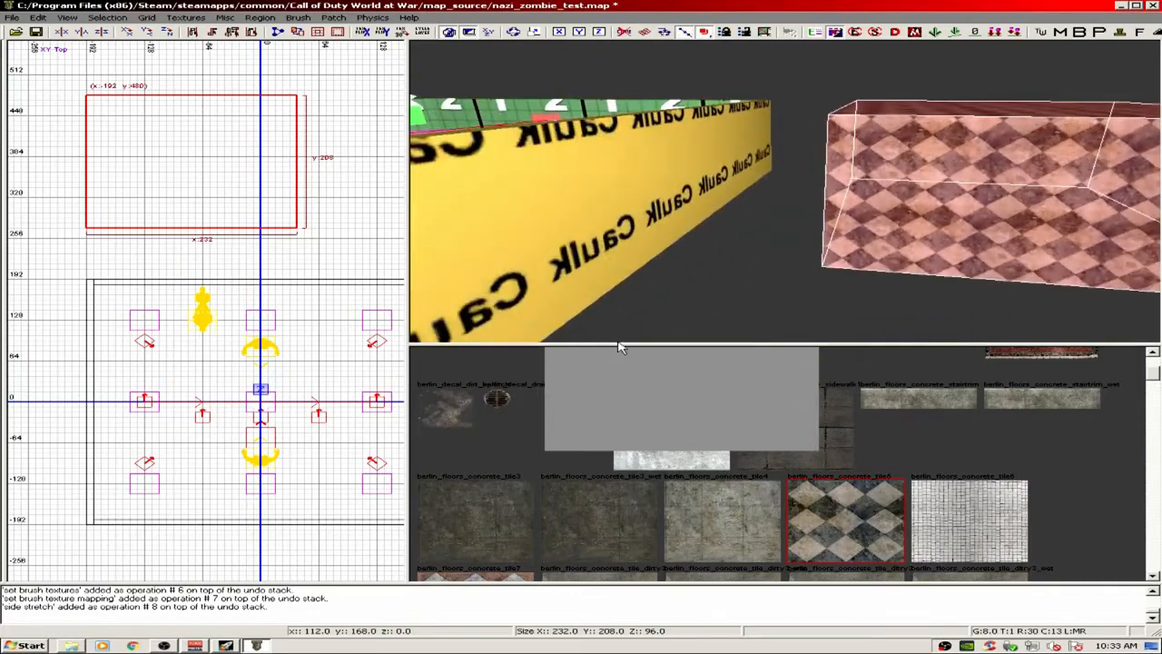
- Enlarge the 3D view slightly and, in the front view, raise the tiled brush's underside to leave a slab about 8 units thick
left_click_drag(692, 345, 686, 373)
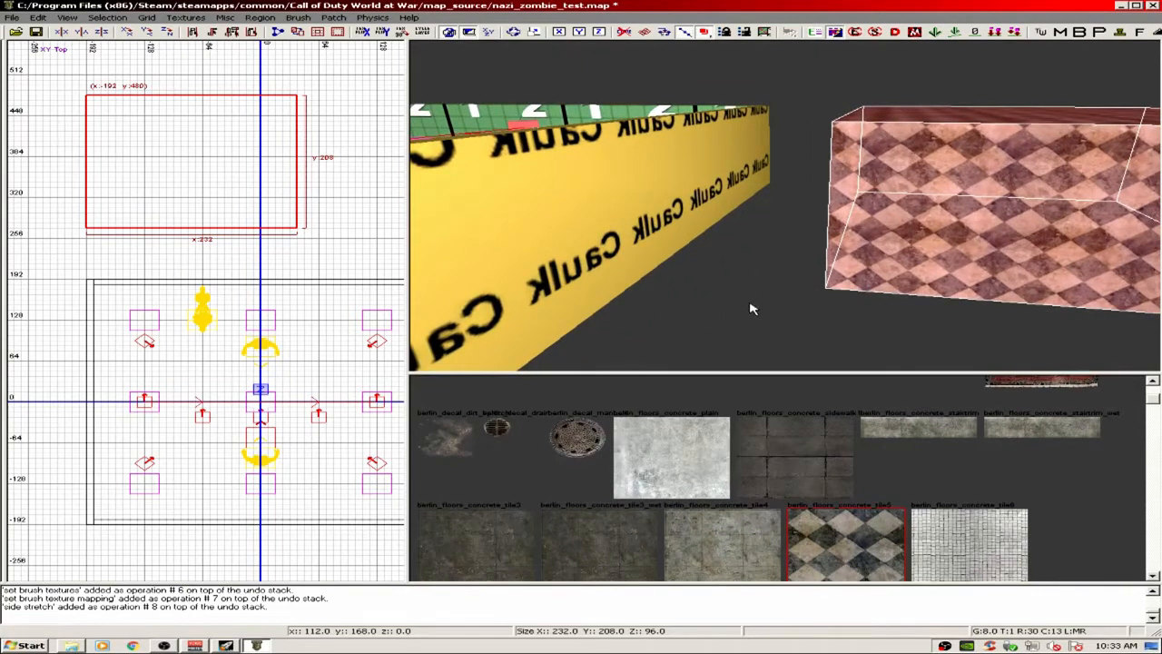
right_click_drag(750, 303, 778, 263)
mouse_move(827, 219)
right_mouse_down()
mouse_move(829, 231)
mouse_move(815, 229)
mouse_move(826, 216)
mouse_move(824, 234)
right_mouse_up()
key("Escape")
left_click(826, 216, "shift")
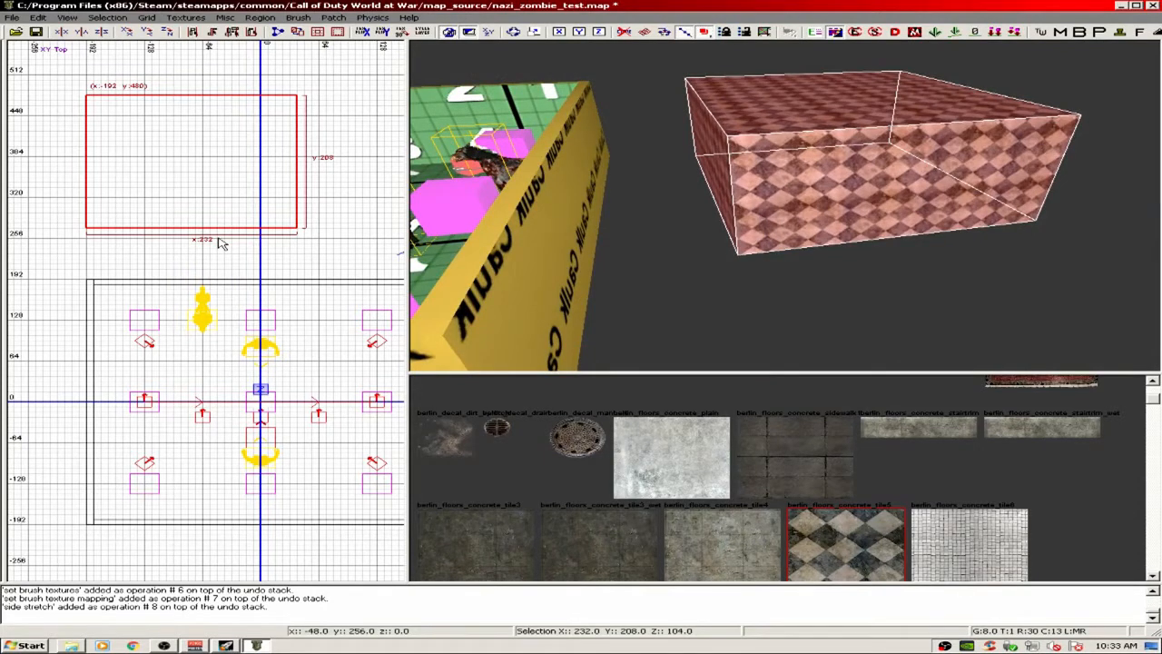
key("ctrl+Tab")
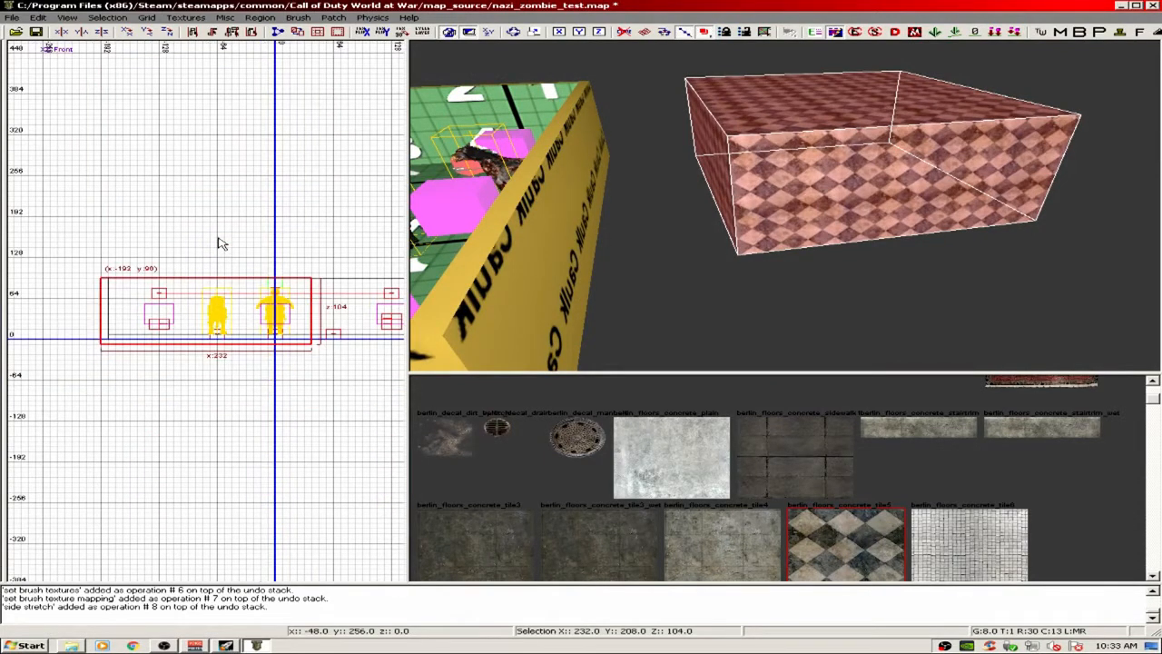
left_click_drag(176, 389, 174, 327)
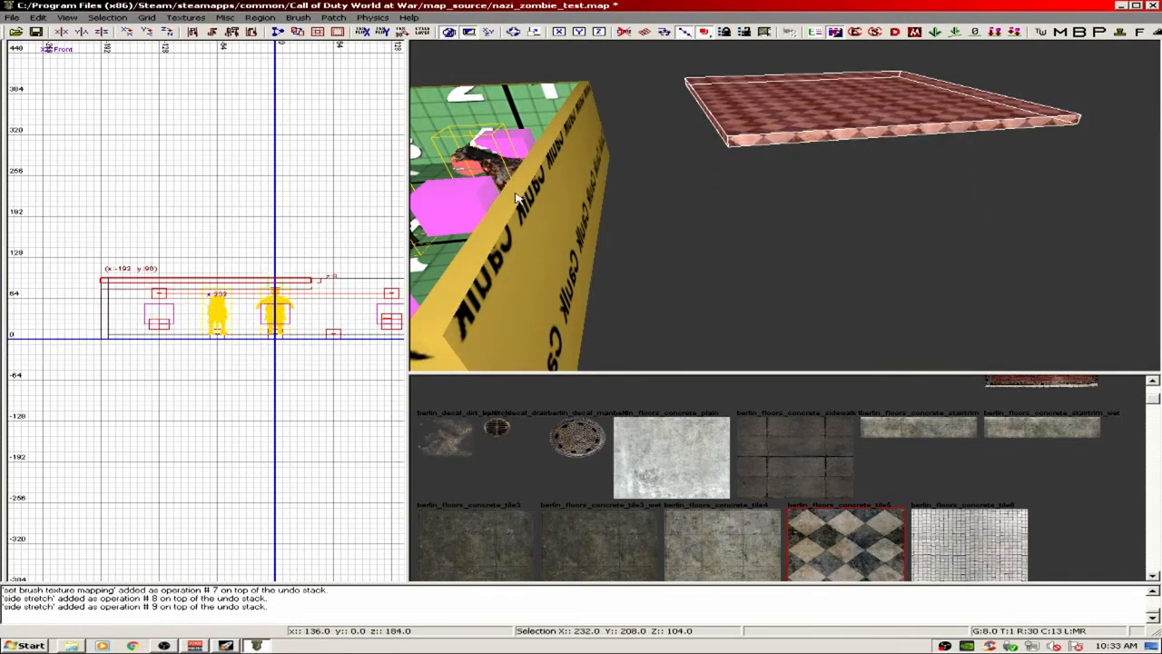
- Delete the thin tiled slab and return the 2D view to the top view
right_click_drag(782, 121, 765, 177)
key("Escape")
left_click(778, 164, "shift")
key("BackSpace")
key("ctrl+Tab")
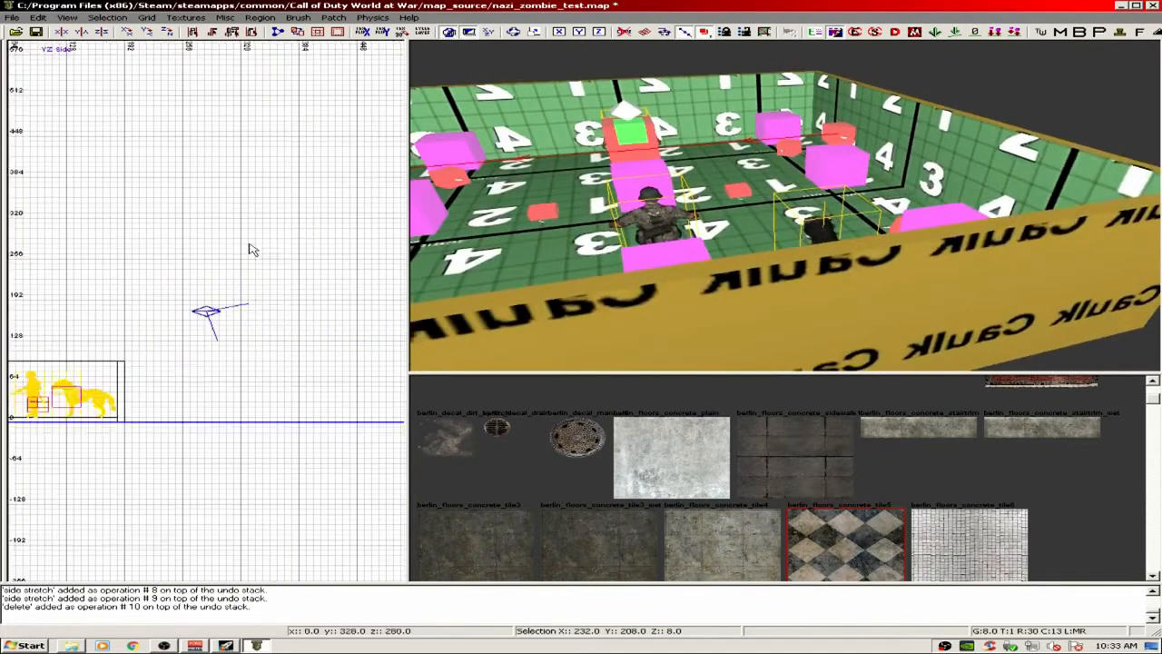
key("ctrl+Tab")
- Select the room's floor brush and stretch its upper edge in the top view to about y 576
right_click_drag(704, 267, 760, 200)
left_click(761, 201, "shift")
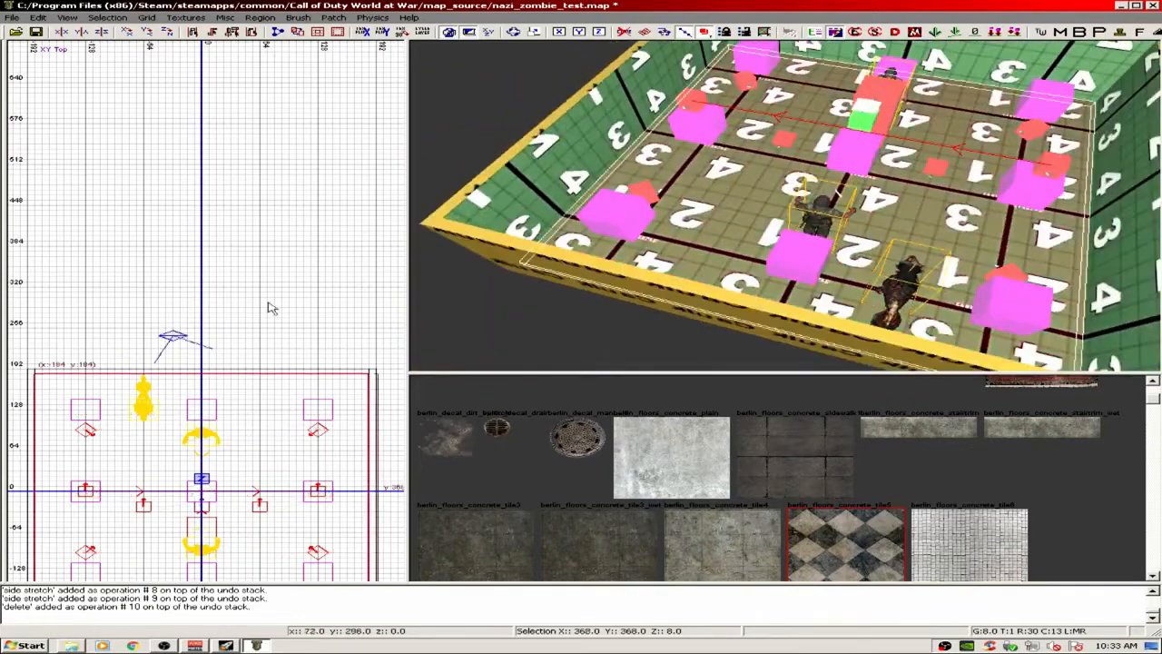
mouse_move(270, 306)
right_mouse_down()
mouse_move(231, 363)
mouse_move(207, 438)
right_mouse_up()
mouse_move(207, 438)
left_mouse_down()
mouse_move(228, 298)
mouse_move(218, 187)
left_mouse_up()
mouse_move(497, 194)
right_mouse_down()
mouse_move(663, 210)
mouse_move(844, 173)
right_mouse_up()
key("Escape")
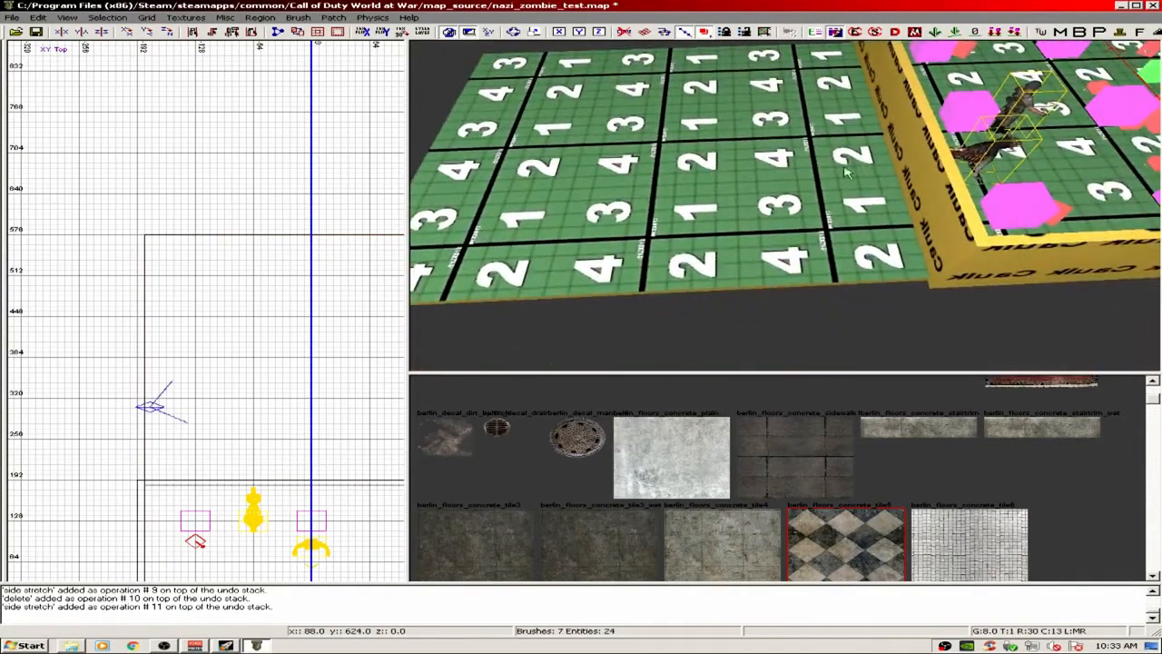
- Move the room's upper wall to the far edge of the extended floor and stretch both side walls to meet it
left_click(889, 156, "shift")
left_click_drag(218, 488, 221, 242)
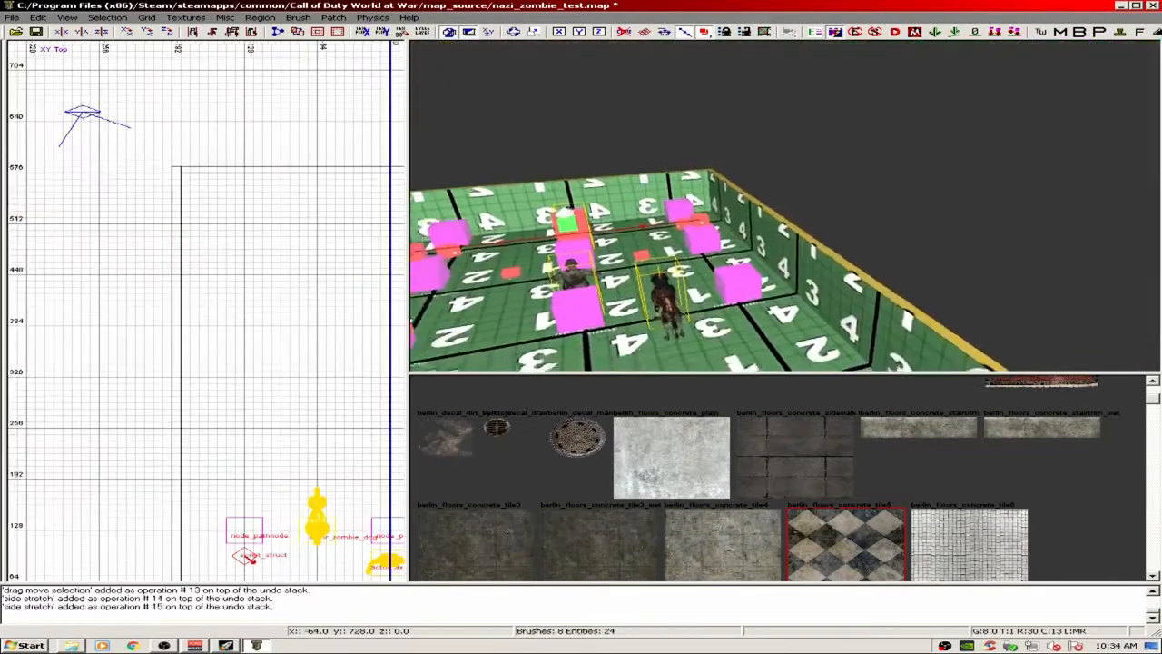
key("Up")
key("Up")
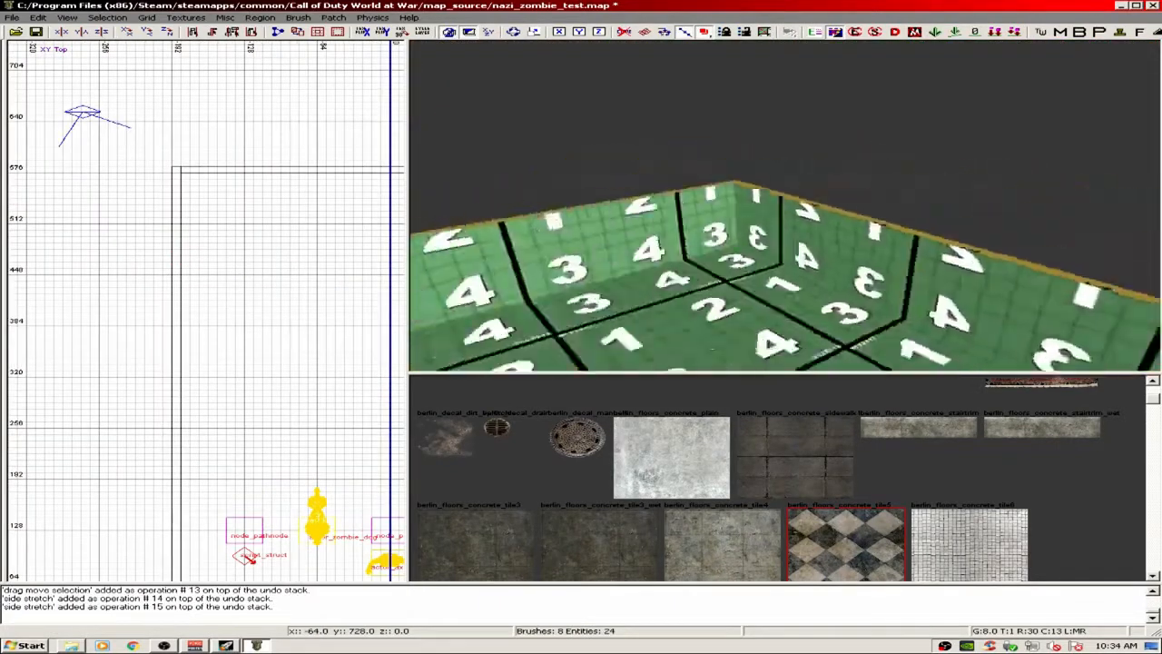
- Create a misc_prefab entity in the extended part of the room using vending_juggernaut.map from the UGX Modtools Patch Prefabs folder
scroll(339, 277, "down", 4)
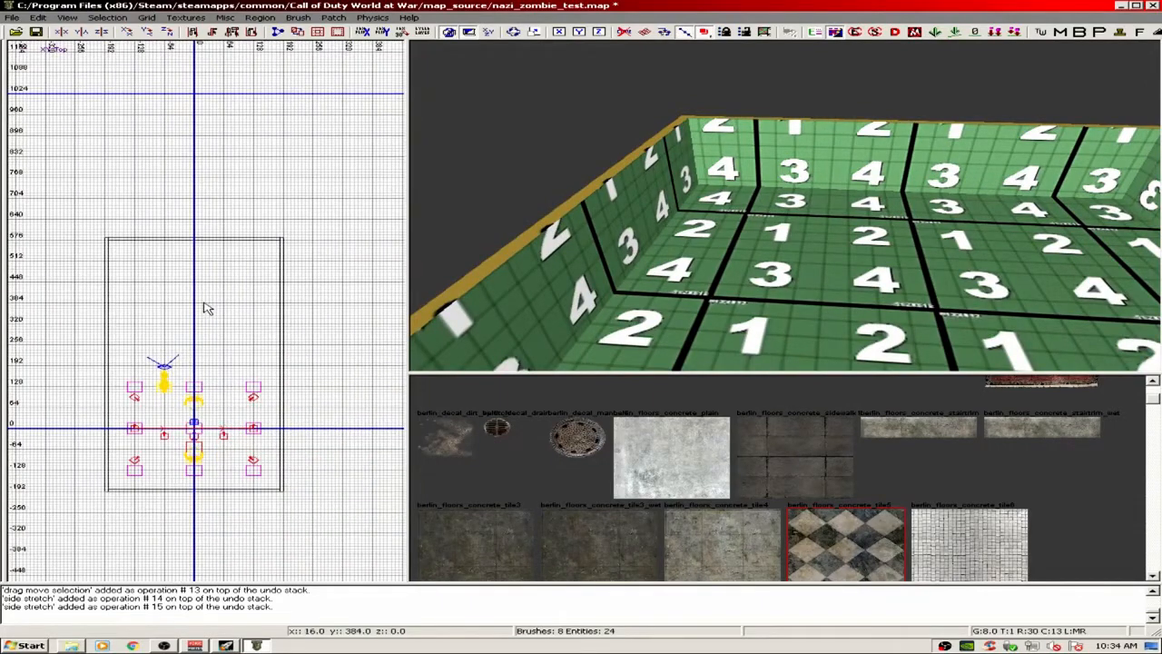
scroll(207, 309, "up", 3)
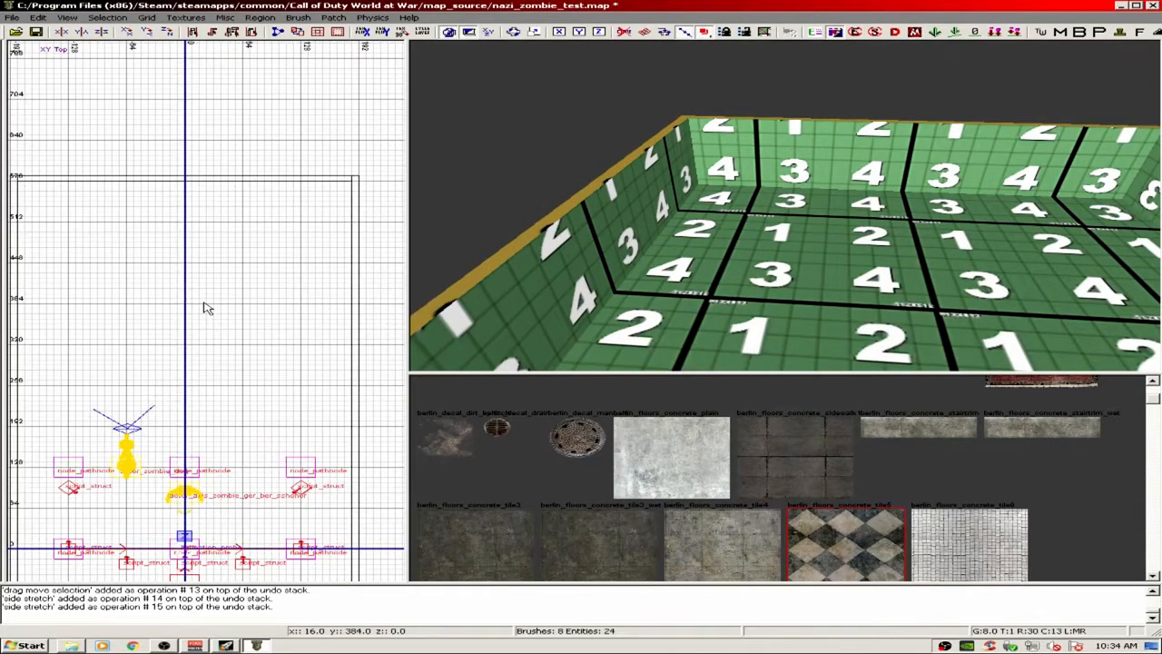
right_click_drag(193, 314, 189, 317)
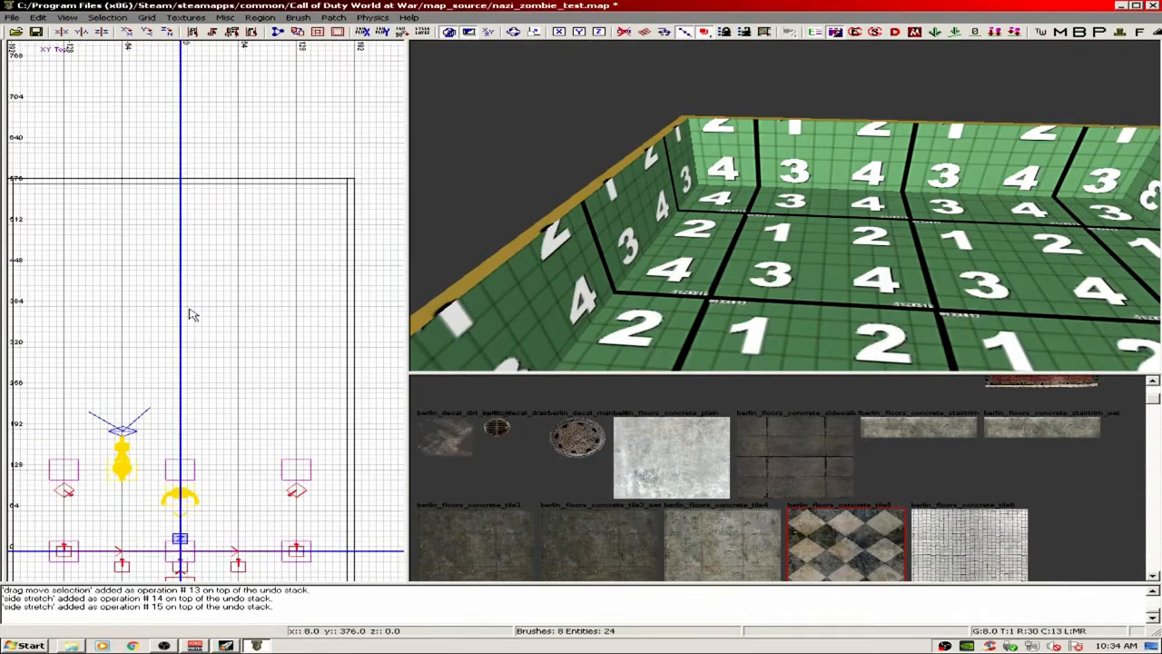
right_click(191, 303)
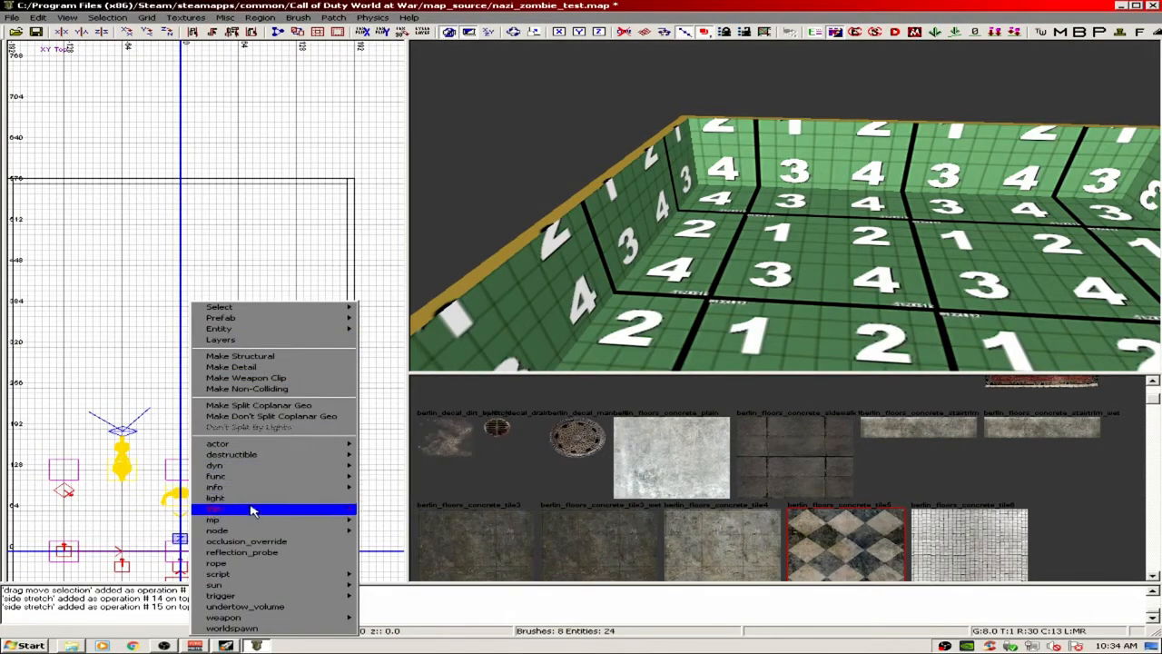
mouse_move(305, 512)
left_click(380, 520)
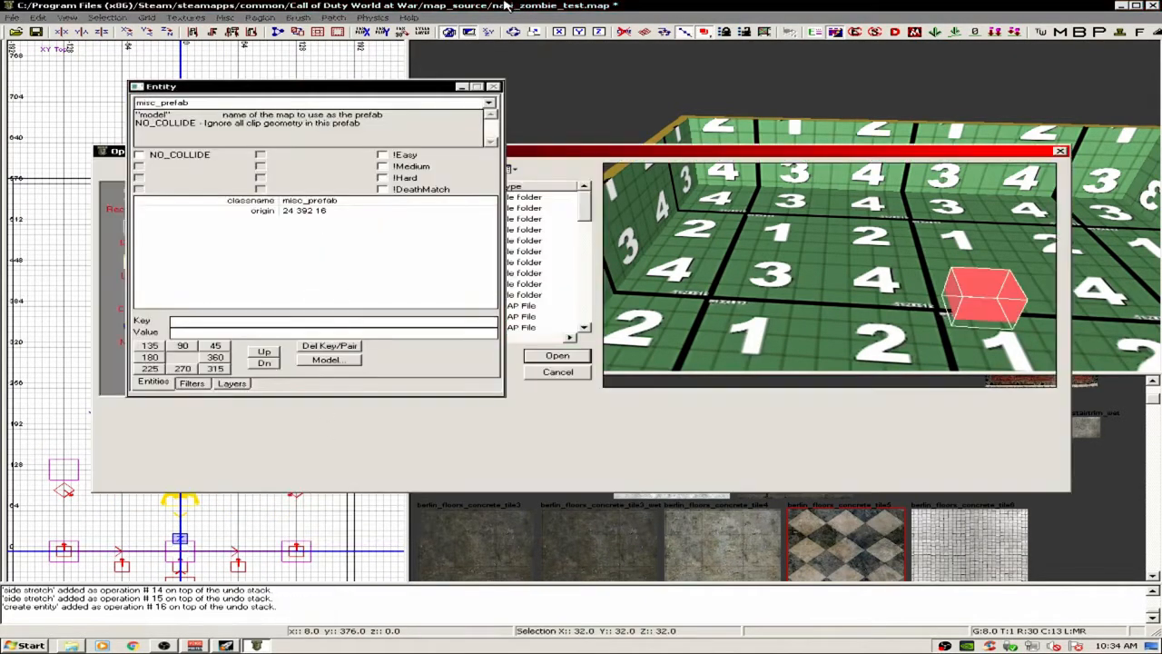
left_click(463, 87)
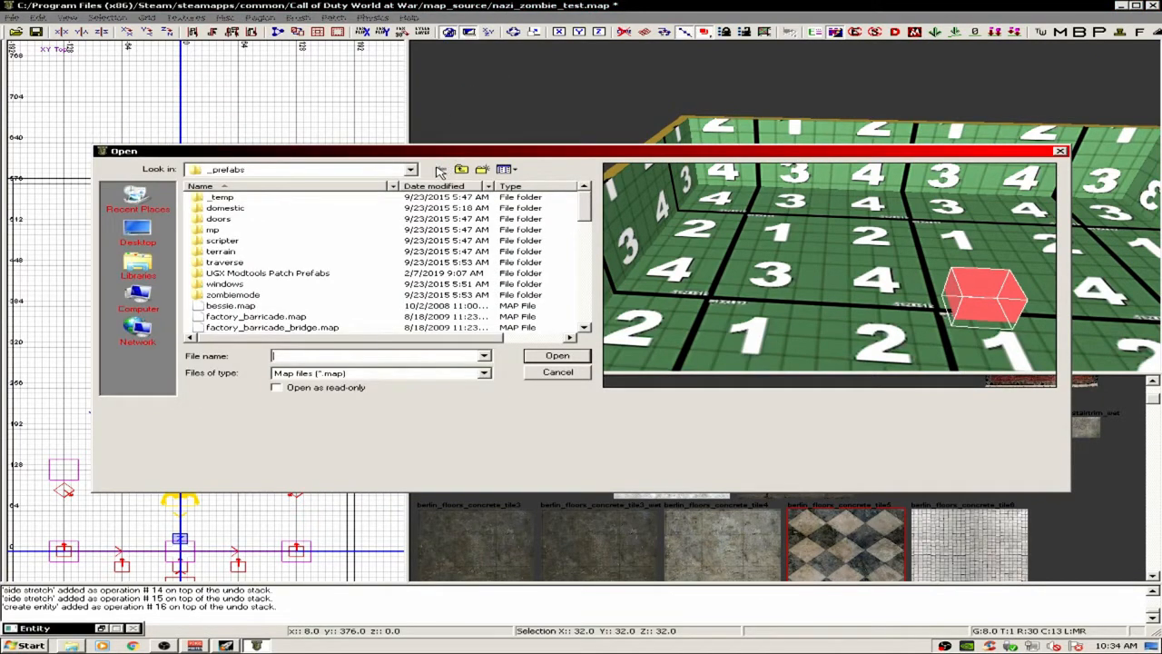
double_click(260, 273)
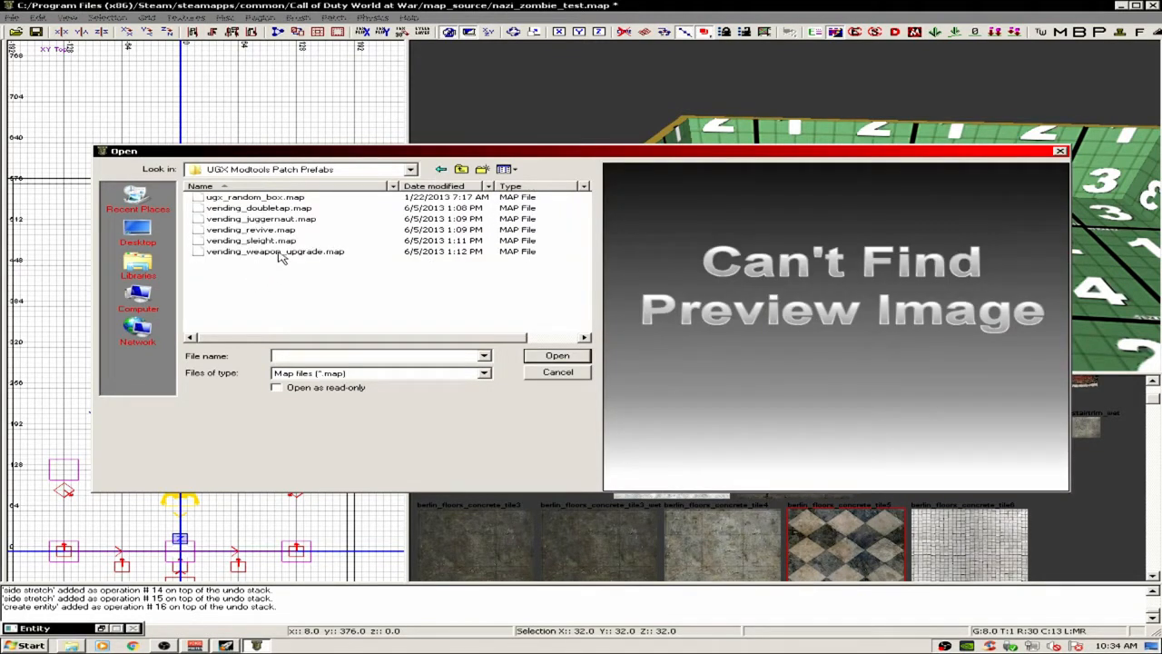
left_click(250, 221)
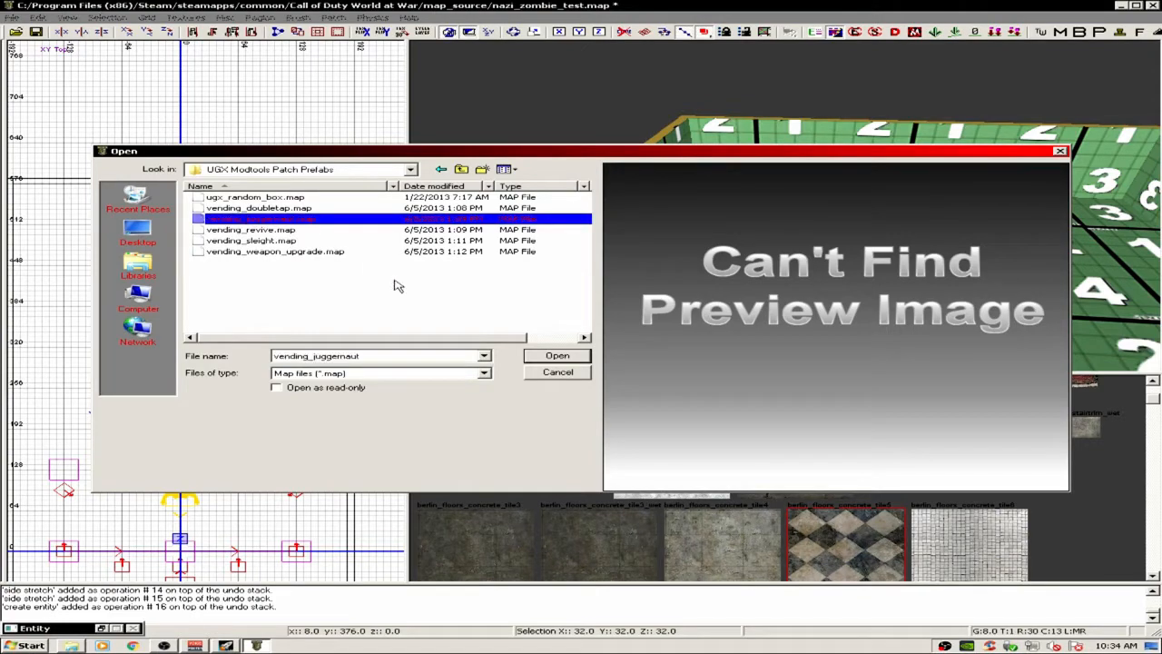
left_click(528, 355)
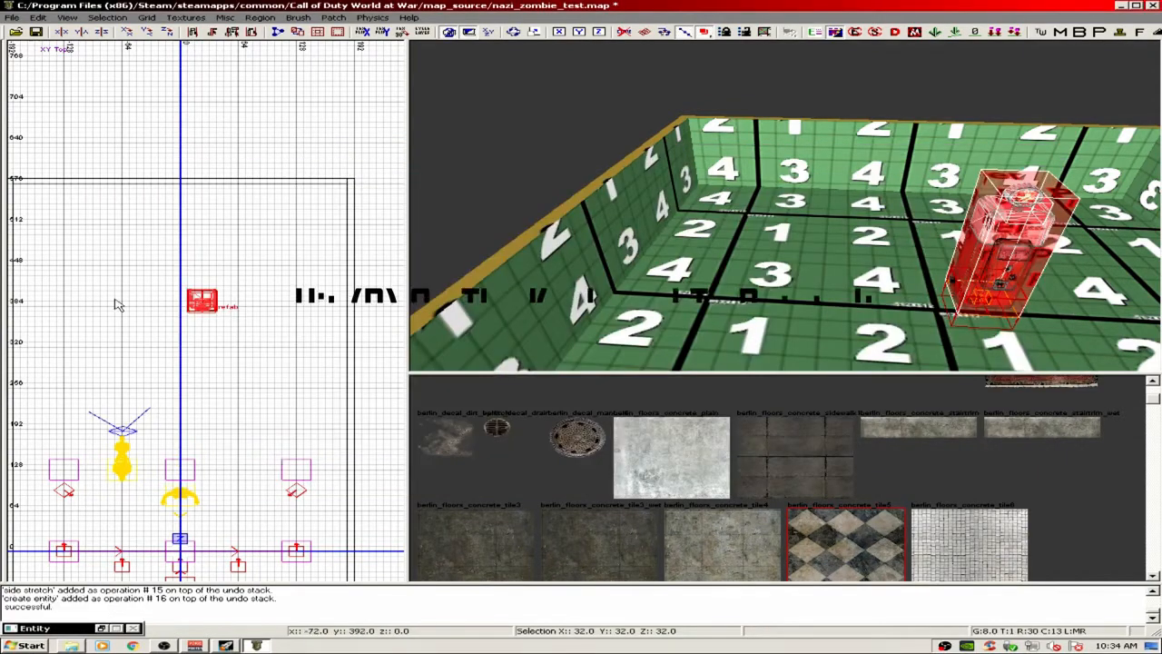
- Move the Juggernaut machine into the room's upper-right corner and rotate it so its back faces the right wall
left_click_drag(204, 303, 329, 200)
right_click_drag(324, 201, 87, 248)
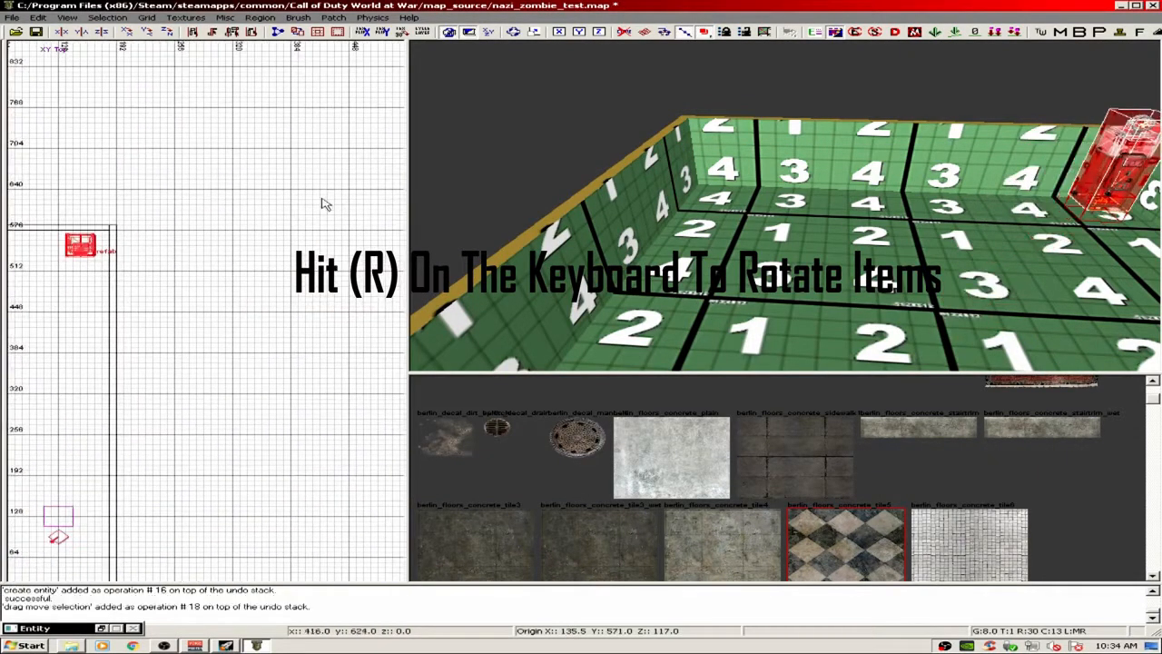
scroll(324, 201, "up", 2)
right_click_drag(227, 234, 324, 296)
right_click_drag(142, 240, 179, 237)
key("r")
left_click_drag(179, 223, 186, 238)
- Push the rotated machine up against the right wall in the corner
scroll(172, 249, "up", 2)
left_click_drag(127, 279, 171, 266)
right_click_drag(622, 239, 718, 229)
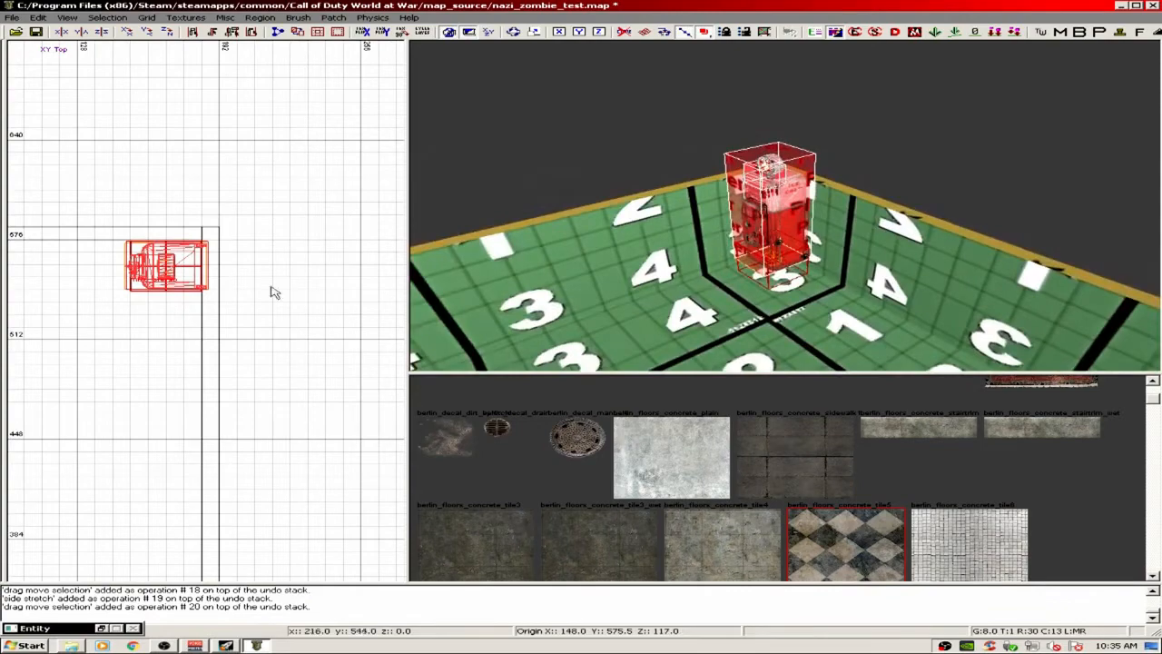
- Using a 0.5 grid, shift the machine about 3 units left to clear the right wall, and set the grid back to 8
scroll(204, 263, "up", 4)
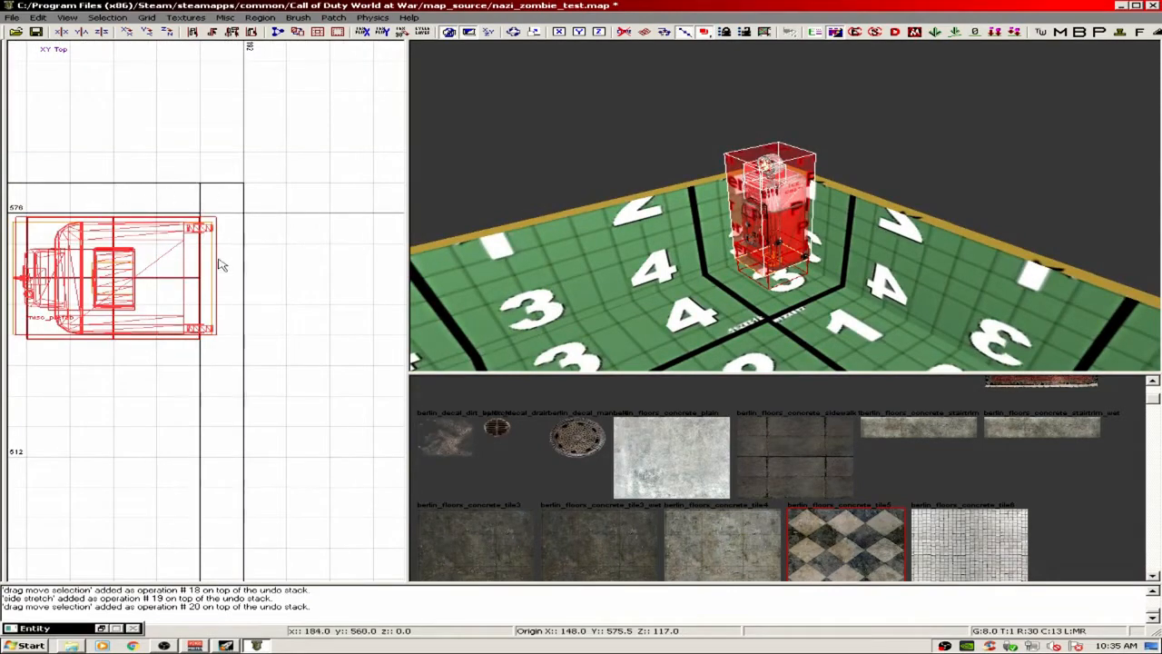
right_click_drag(617, 237, 688, 234)
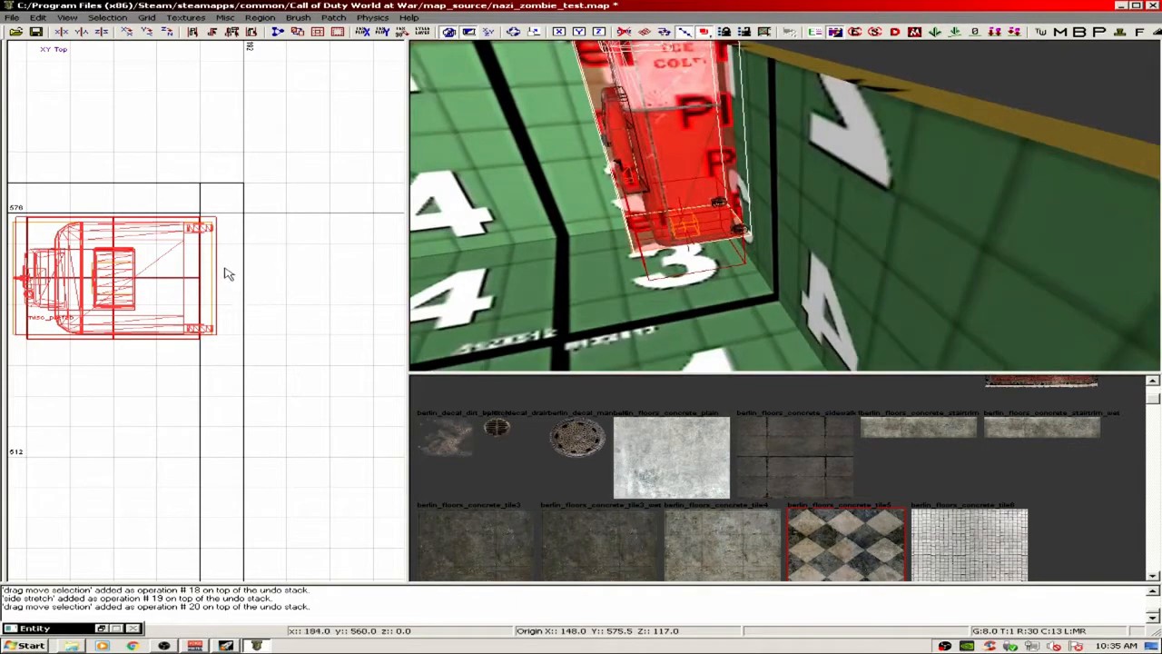
right_click_drag(225, 284, 284, 270)
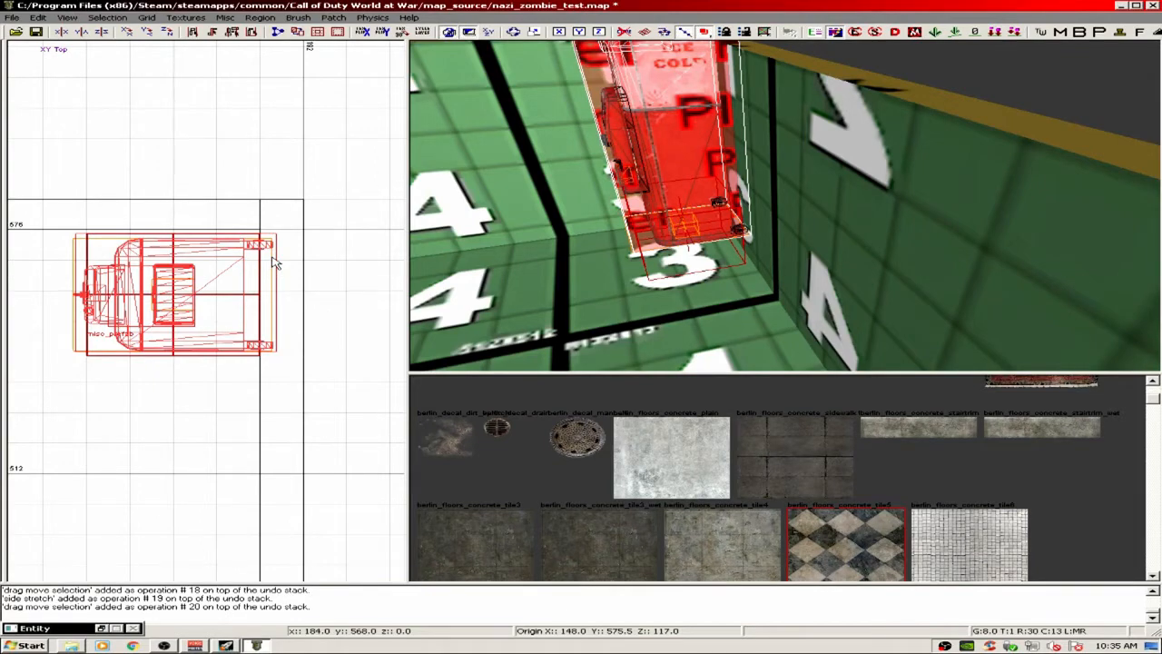
key("grave")
scroll(279, 236, "up", 6)
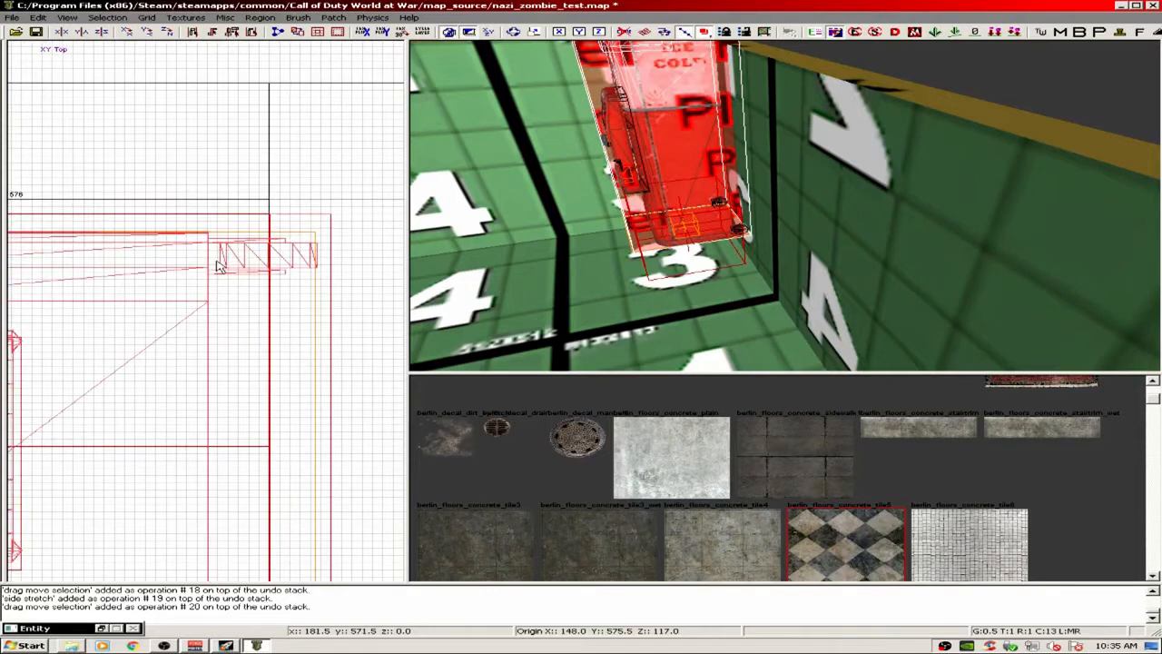
left_click_drag(228, 265, 170, 256)
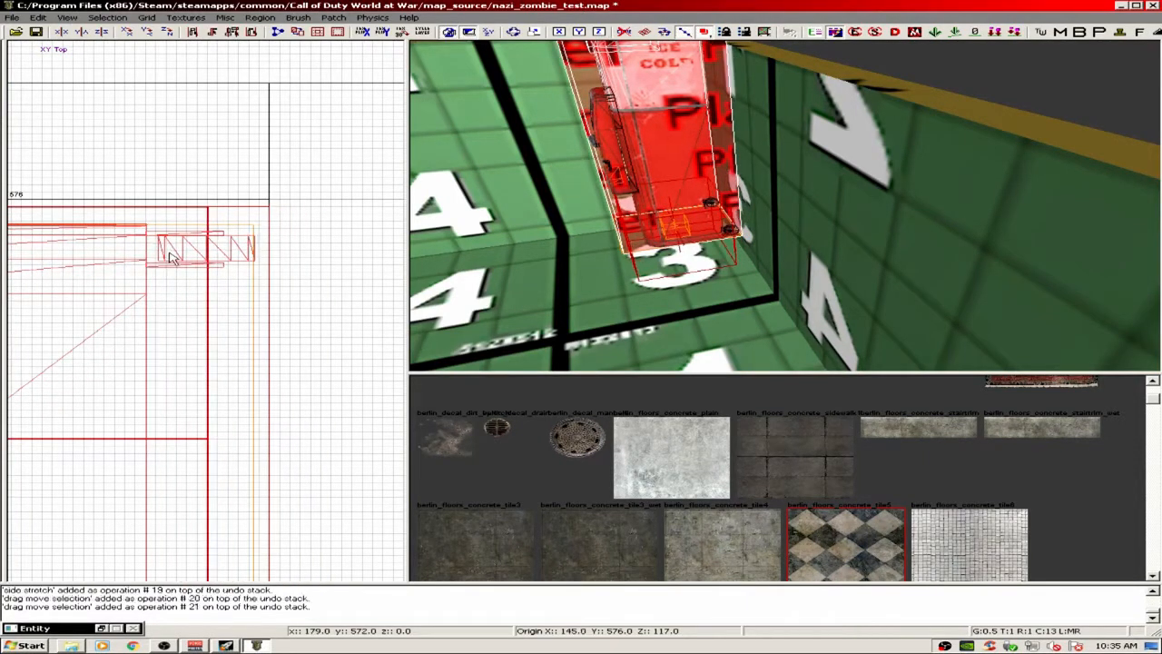
left_click(147, 19)
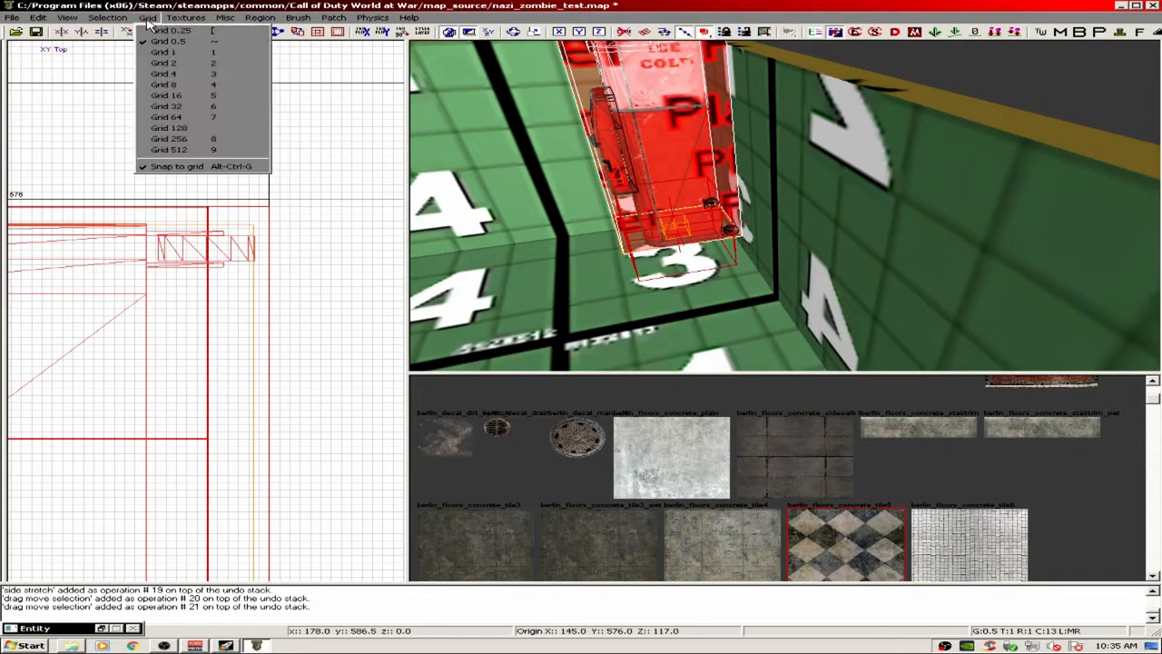
left_click(213, 85)
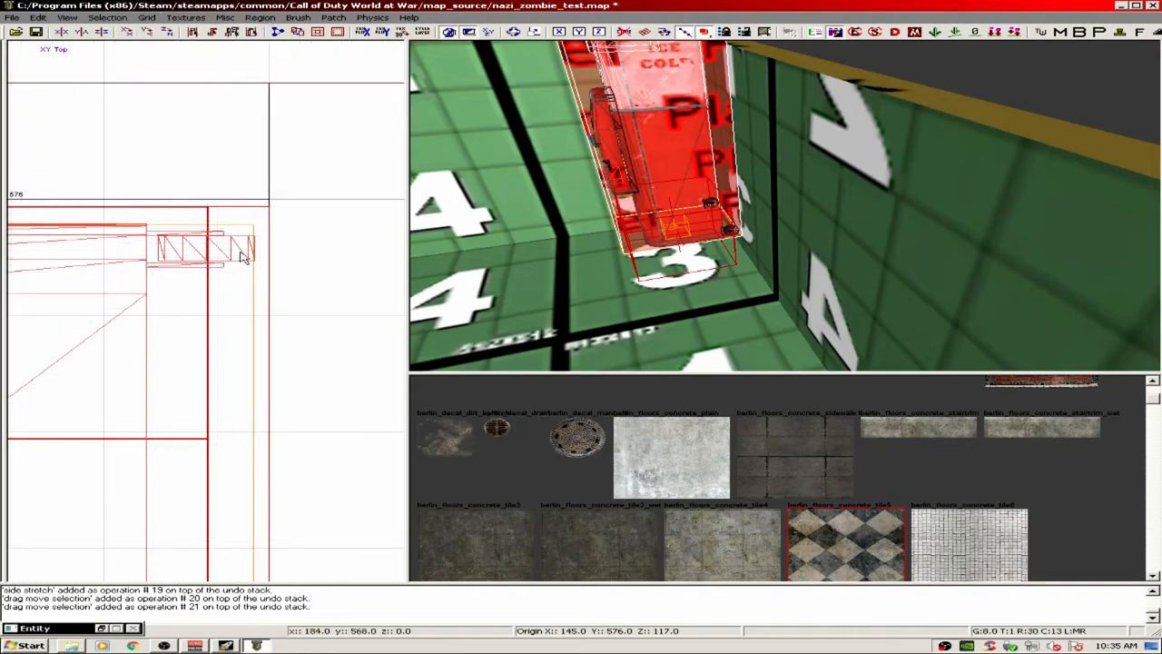
- Lower the machine 8 units onto the floor in the front view and check its base in the 3D view
scroll(211, 259, "down", 5)
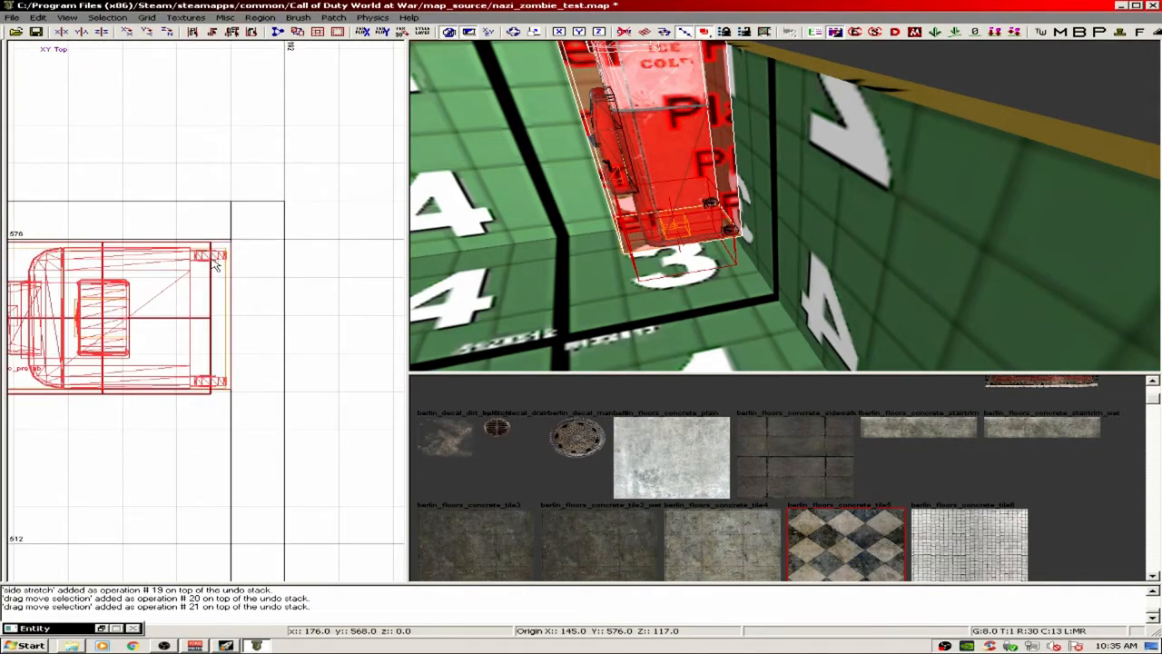
key("ctrl+Tab")
scroll(197, 282, "down", 3)
right_click_drag(201, 325, 206, 233)
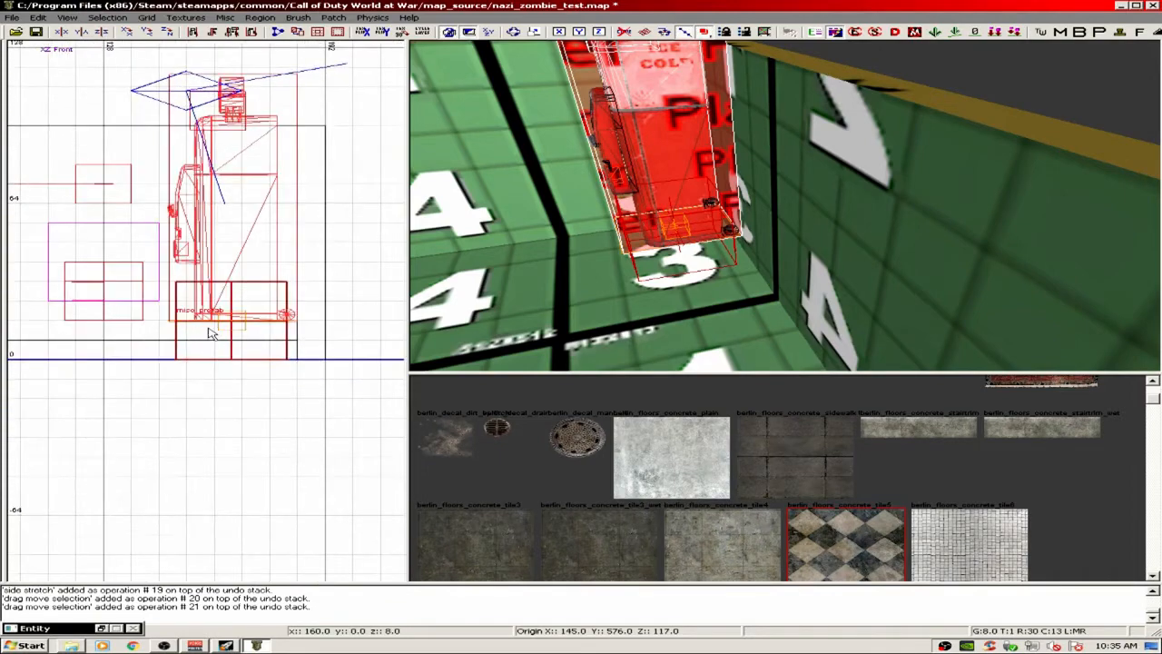
scroll(208, 313, "up", 1)
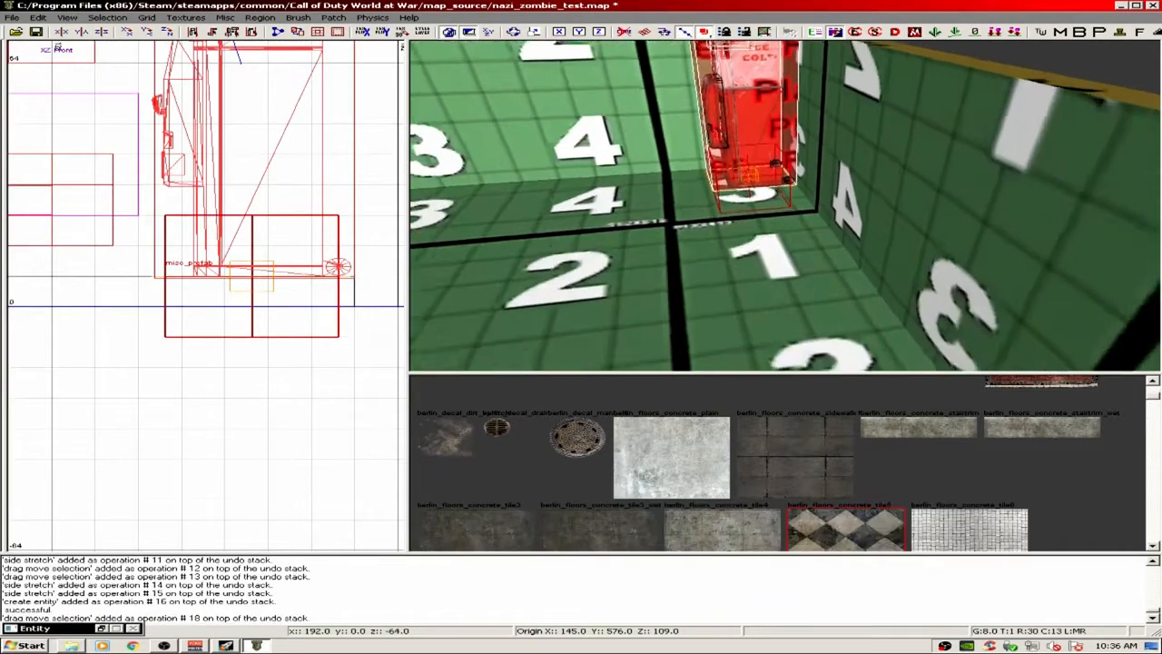
mouse_move(785, 205)
right_mouse_down()
mouse_move(763, 109)
mouse_move(770, 181)
mouse_move(785, 154)
mouse_move(789, 195)
right_mouse_up()
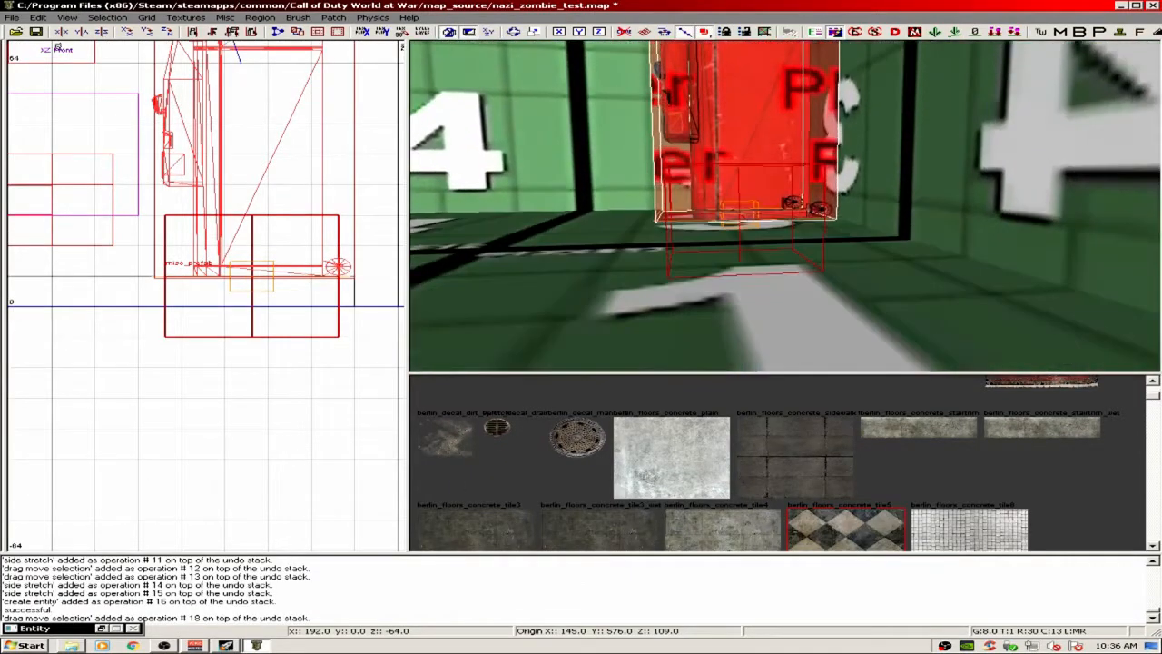
- Deselect the Juggernaut machine and place the vending_sleight perk machine prefab beside it along the same wall
right_click_drag(739, 280, 767, 218)
key("Escape")
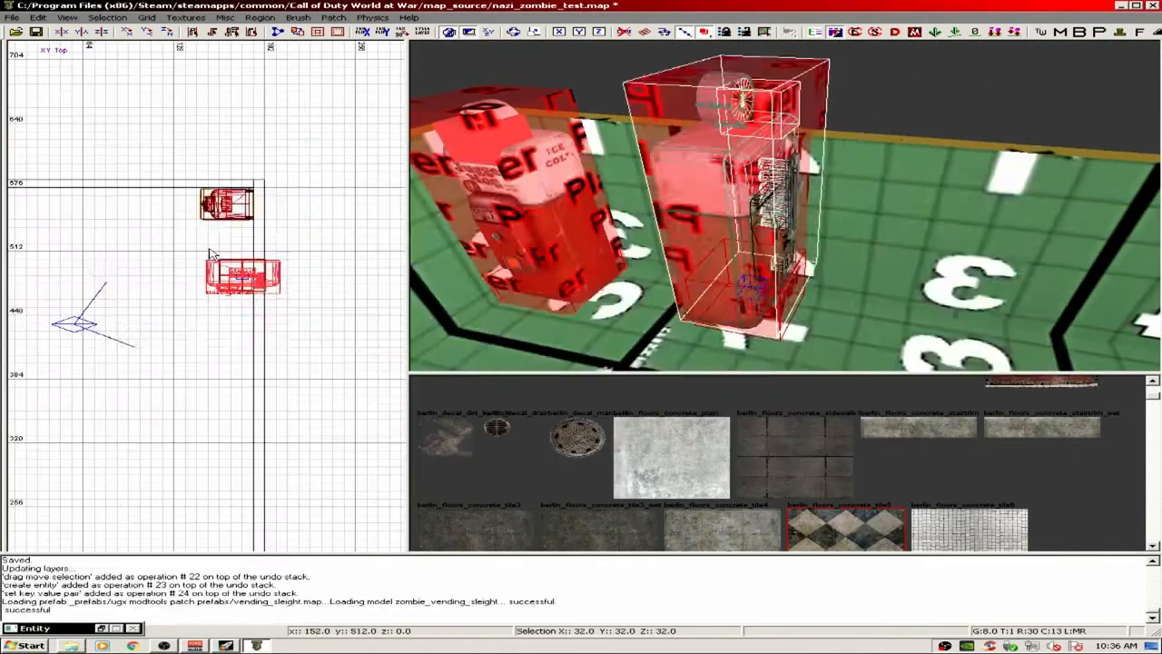
right_click(231, 287)
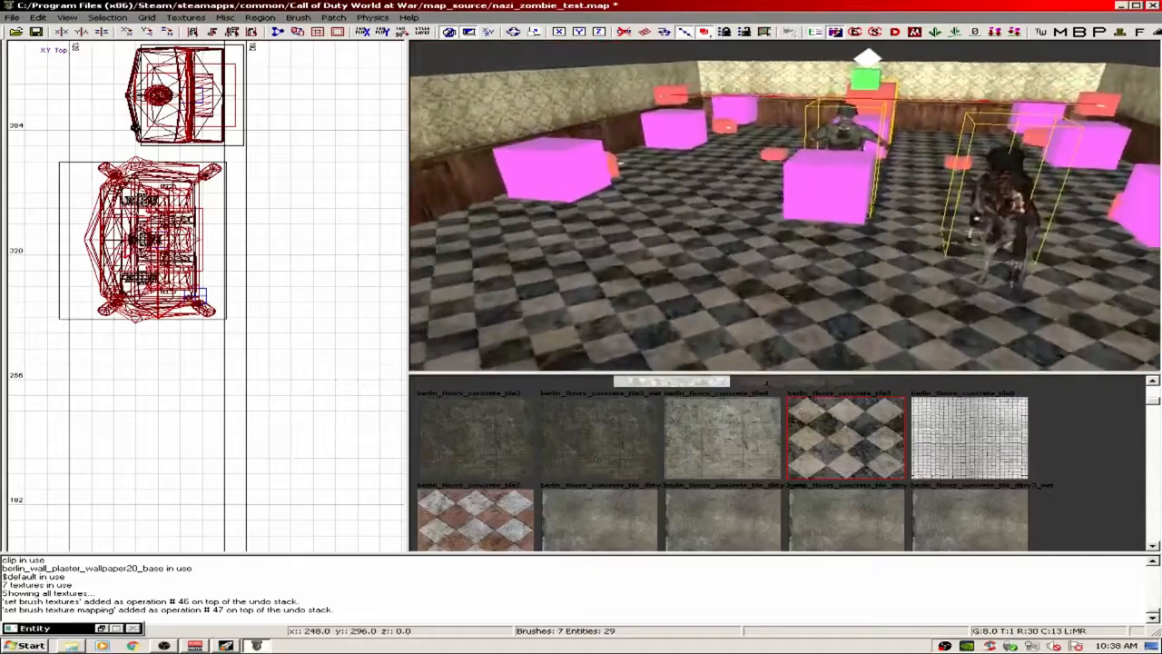
- Duplicate the room's upper wall and shape the copy into a partition 120 units long at y 448, starting at the left wall
right_click_drag(619, 164, 572, 233)
mouse_move(771, 223)
right_mouse_down()
mouse_move(799, 164)
mouse_move(844, 158)
mouse_move(791, 186)
mouse_move(857, 182)
mouse_move(954, 200)
right_mouse_up()
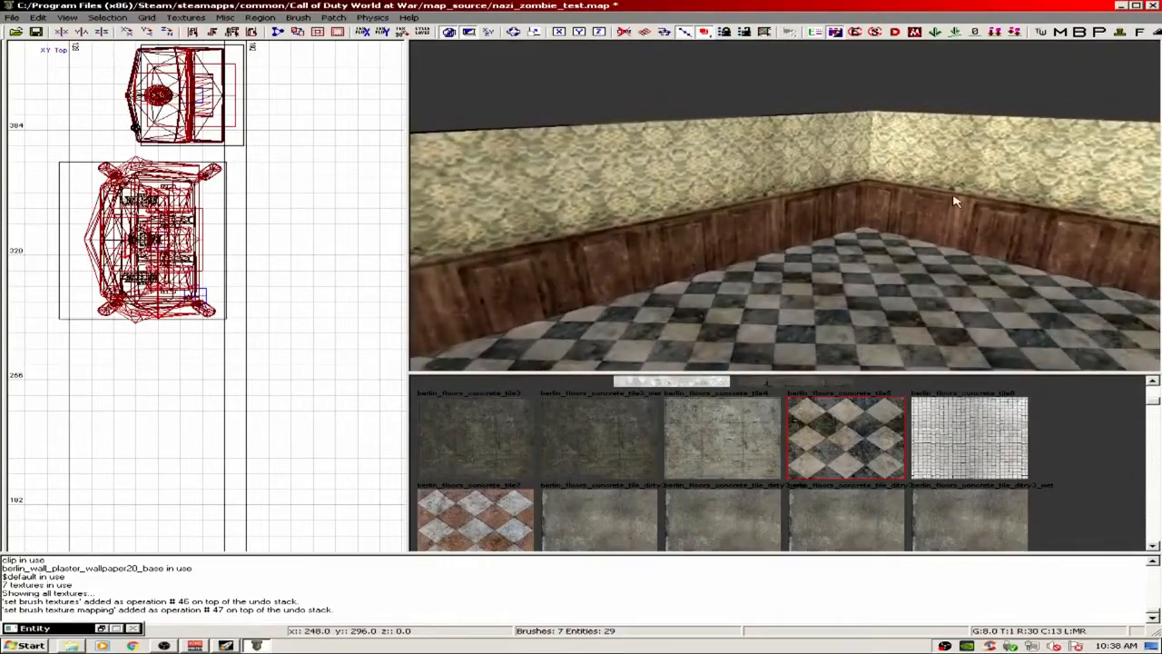
left_click(954, 199, "shift")
scroll(225, 272, "down", 8)
right_click_drag(206, 300, 278, 359)
scroll(157, 271, "up", 3)
right_click_drag(158, 271, 271, 256)
key("space")
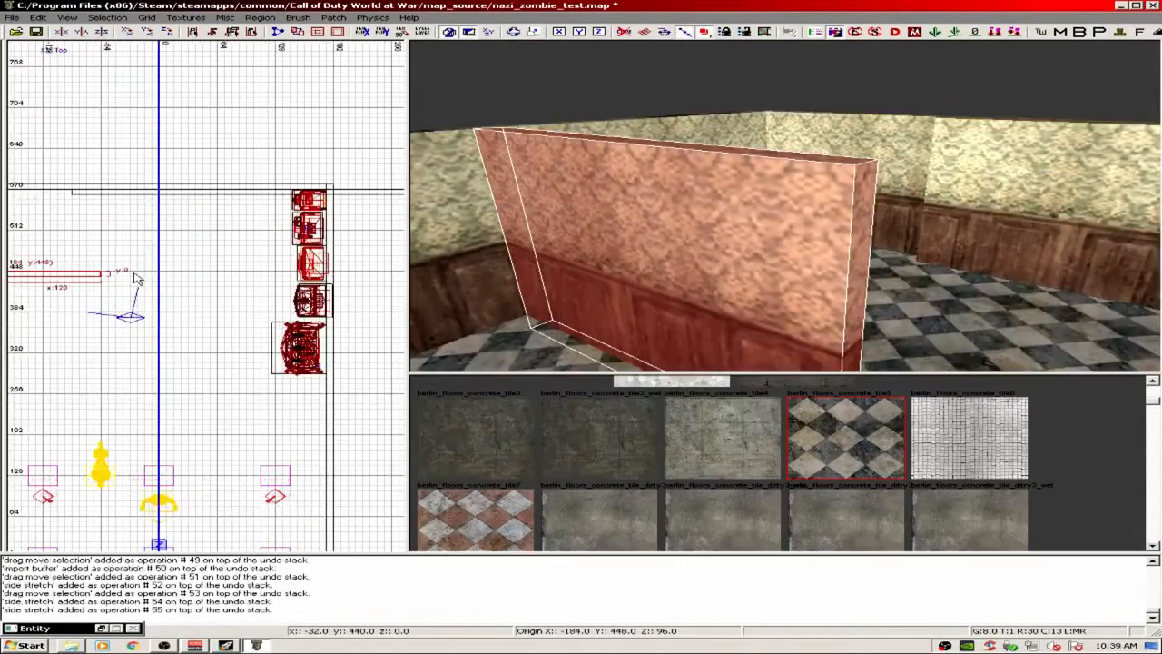
key("Escape")
- Form a second partition 8 by 128 units from the upper wall, running down at x -72 to meet the first partition's end
left_click(899, 236, "shift")
scroll(182, 236, "down", 3)
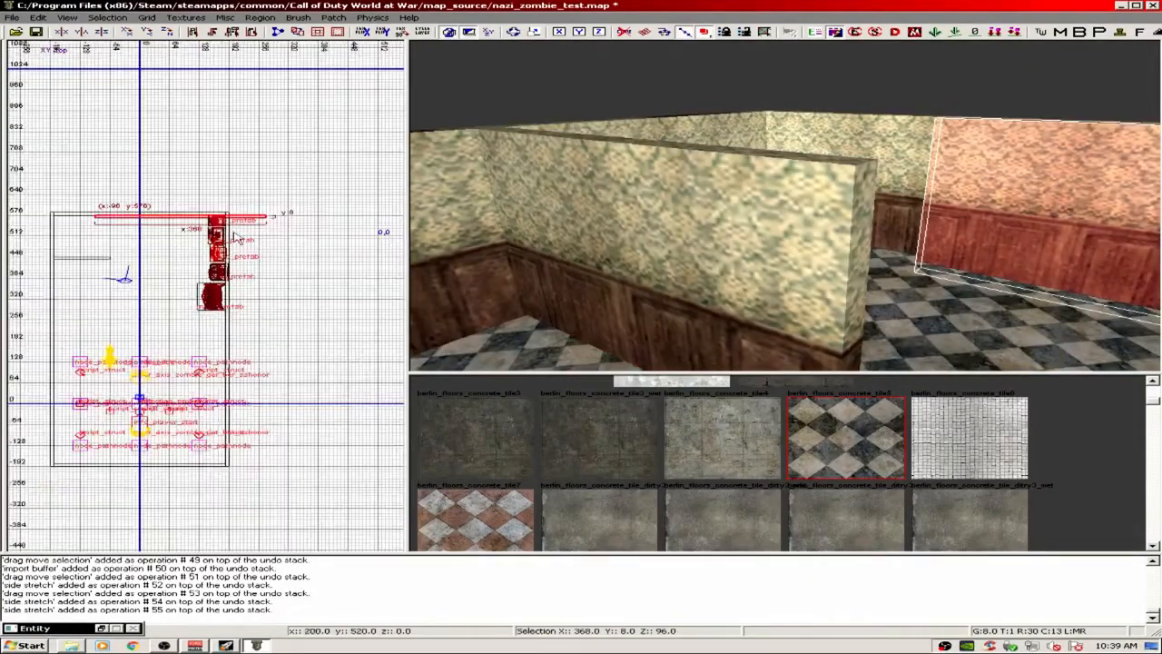
mouse_move(240, 222)
left_mouse_down()
mouse_move(125, 222)
mouse_move(152, 203)
left_mouse_up()
scroll(118, 222, "up", 4)
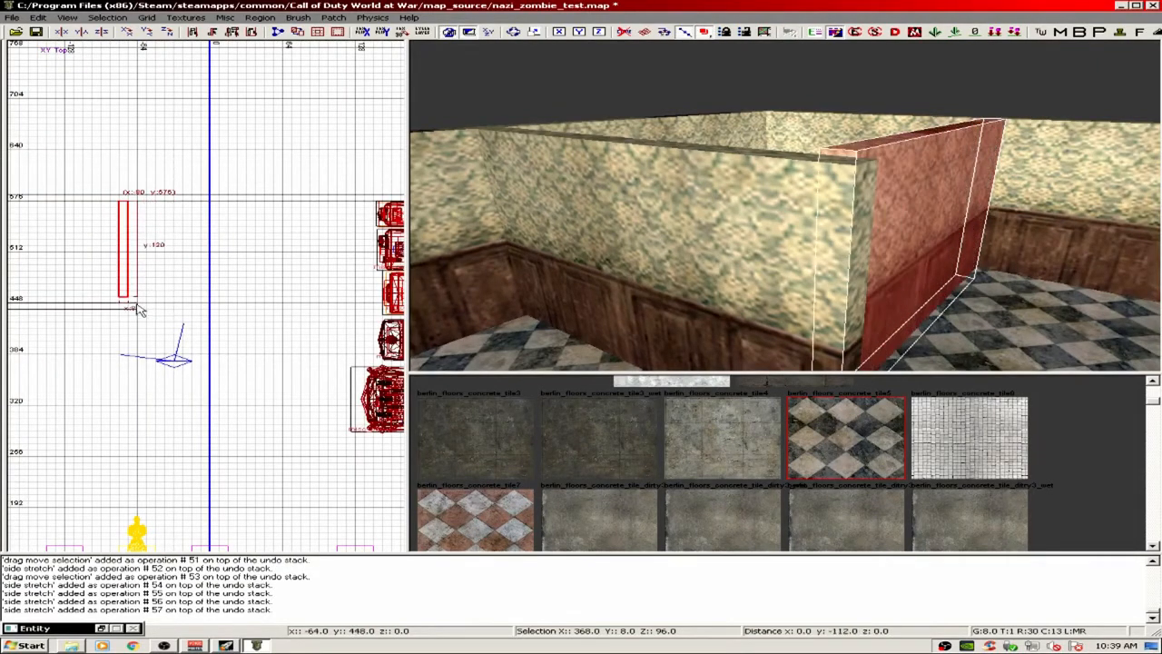
mouse_move(134, 312)
left_mouse_down()
mouse_move(121, 290)
mouse_move(140, 293)
left_mouse_up()
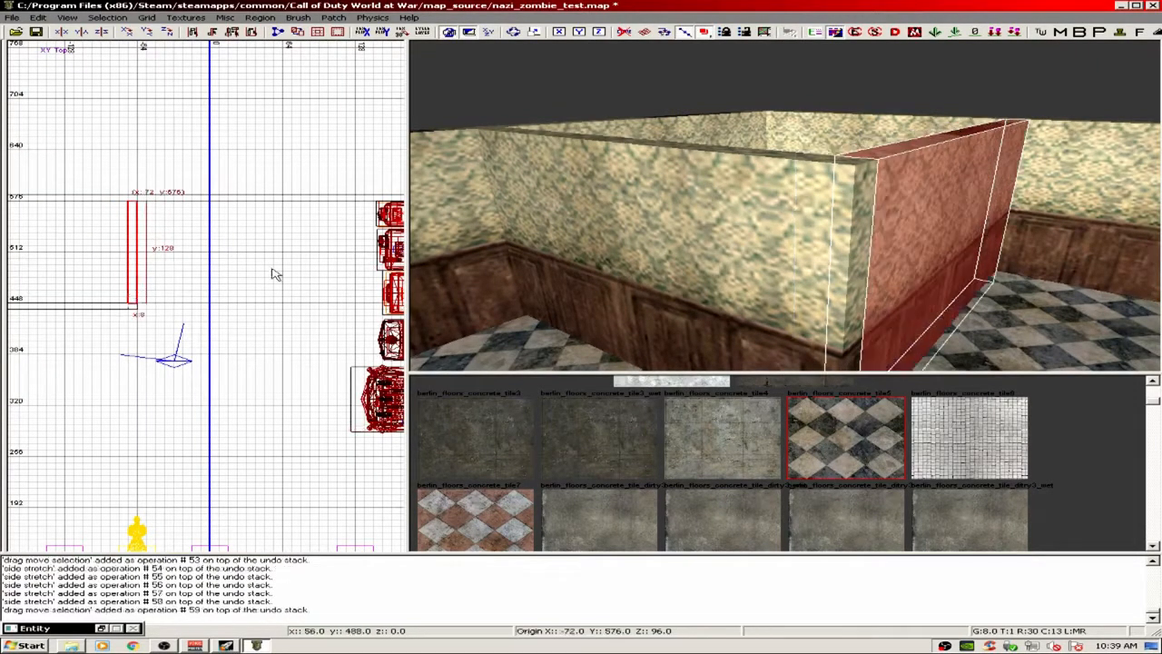
key("Escape")
- Apply the berlin_floors_concrete_tile5 texture to the whole 128-unit partition brush
mouse_move(911, 202)
right_mouse_down()
mouse_move(908, 172)
mouse_move(949, 159)
mouse_move(899, 208)
right_mouse_up()
left_click(900, 209, "shift")
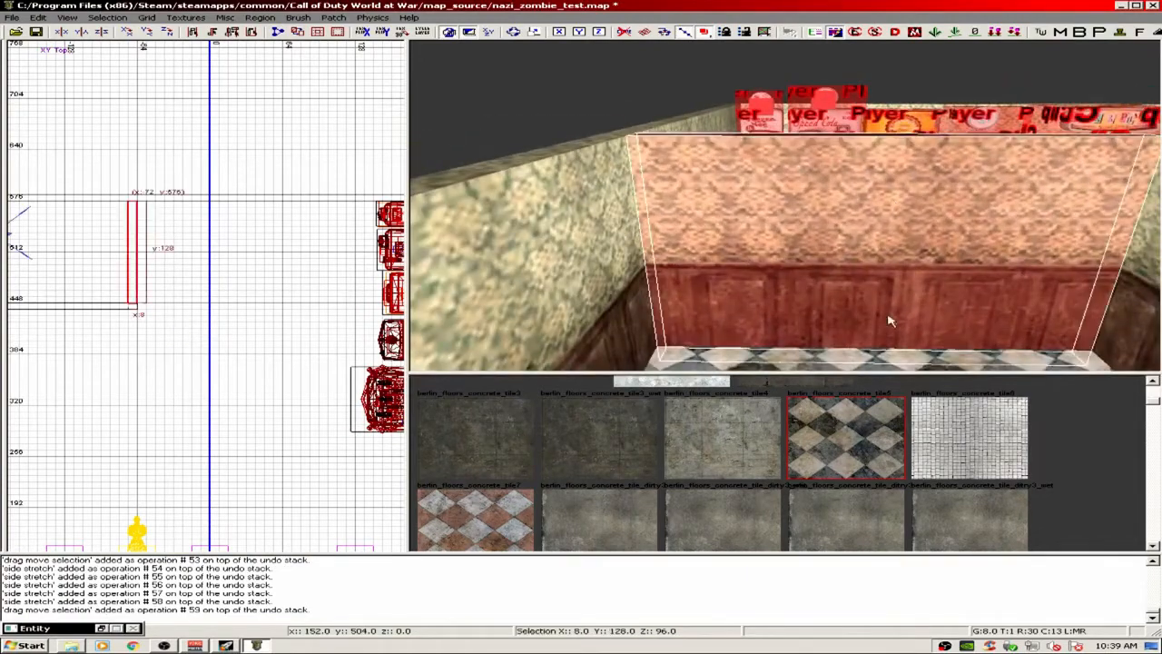
left_click(853, 456)
mouse_move(840, 300)
right_mouse_down()
mouse_move(835, 290)
mouse_move(899, 288)
mouse_move(907, 304)
mouse_move(871, 292)
mouse_move(857, 263)
mouse_move(867, 245)
mouse_move(953, 272)
mouse_move(862, 278)
right_mouse_up()
key("Escape")
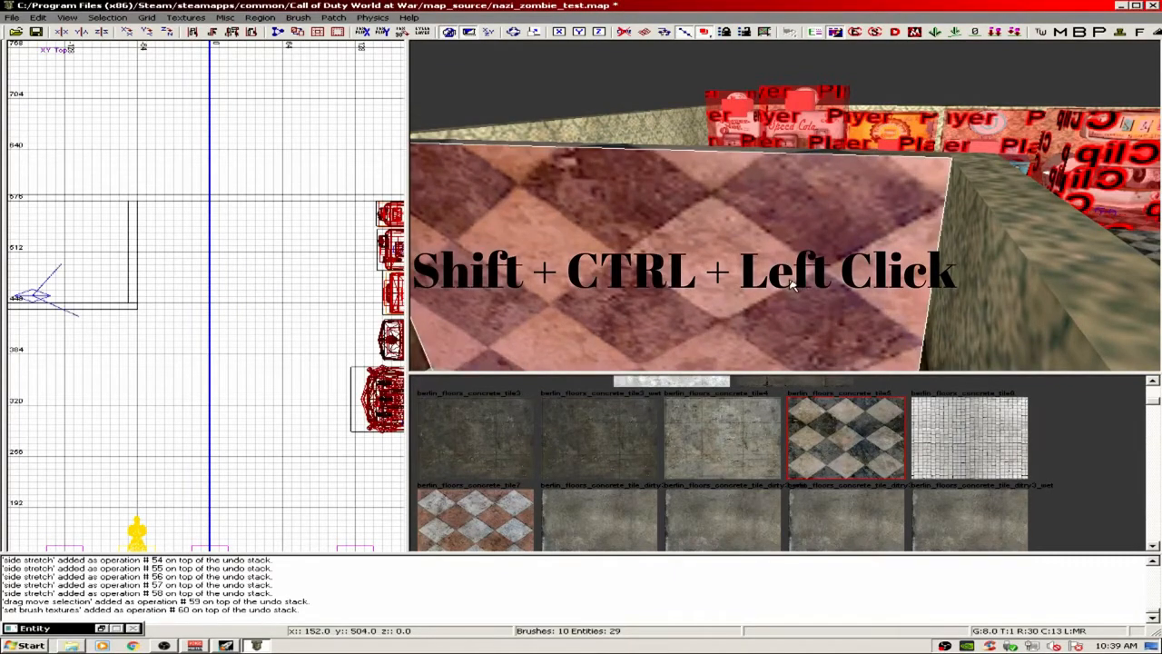
- Select only one face of the tiled partition and apply the berlin_floors_concrete_tile6 texture to it
right_click_drag(814, 262, 871, 272)
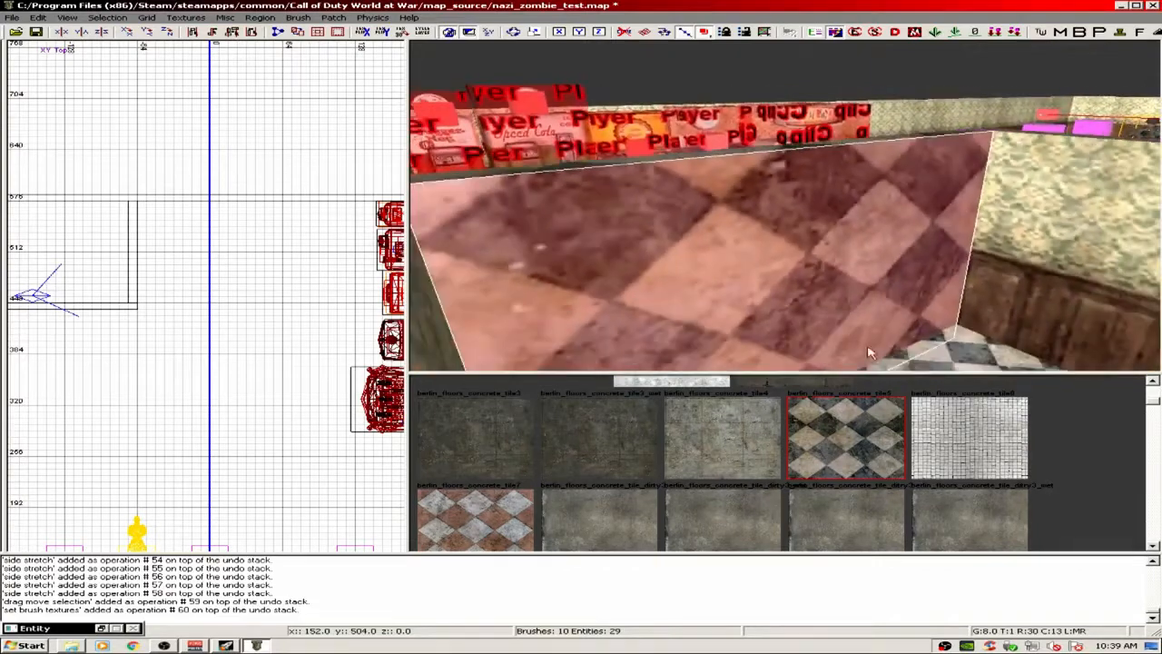
left_click(969, 442)
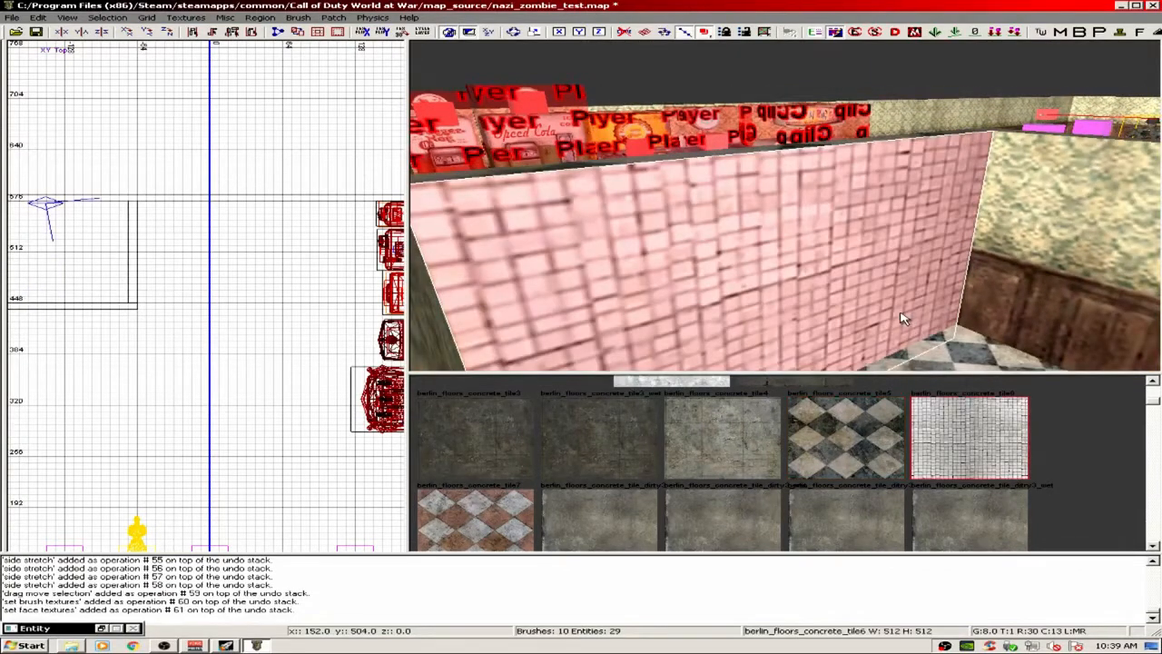
key("Escape")
right_click_drag(903, 318, 1044, 318)
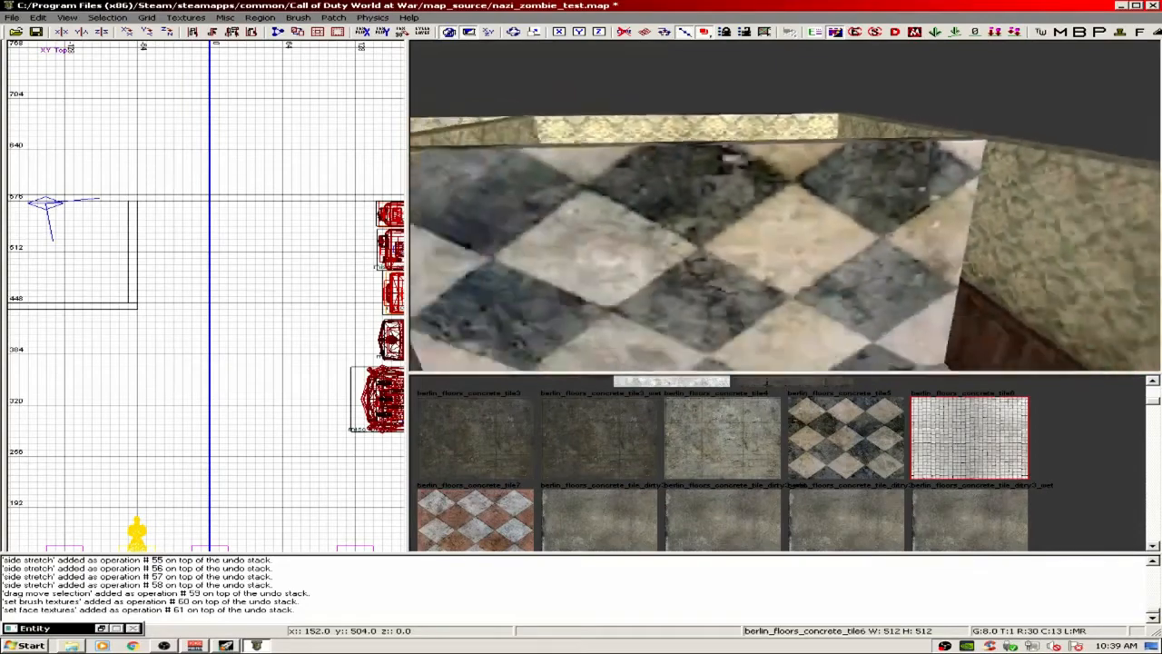
- Select both partition walls and delete them
mouse_move(785, 236)
right_mouse_down()
mouse_move(744, 236)
mouse_move(871, 236)
mouse_move(817, 232)
mouse_move(912, 326)
right_mouse_up()
left_click(866, 301, "shift")
left_click(860, 337, "shift")
key("BackSpace")
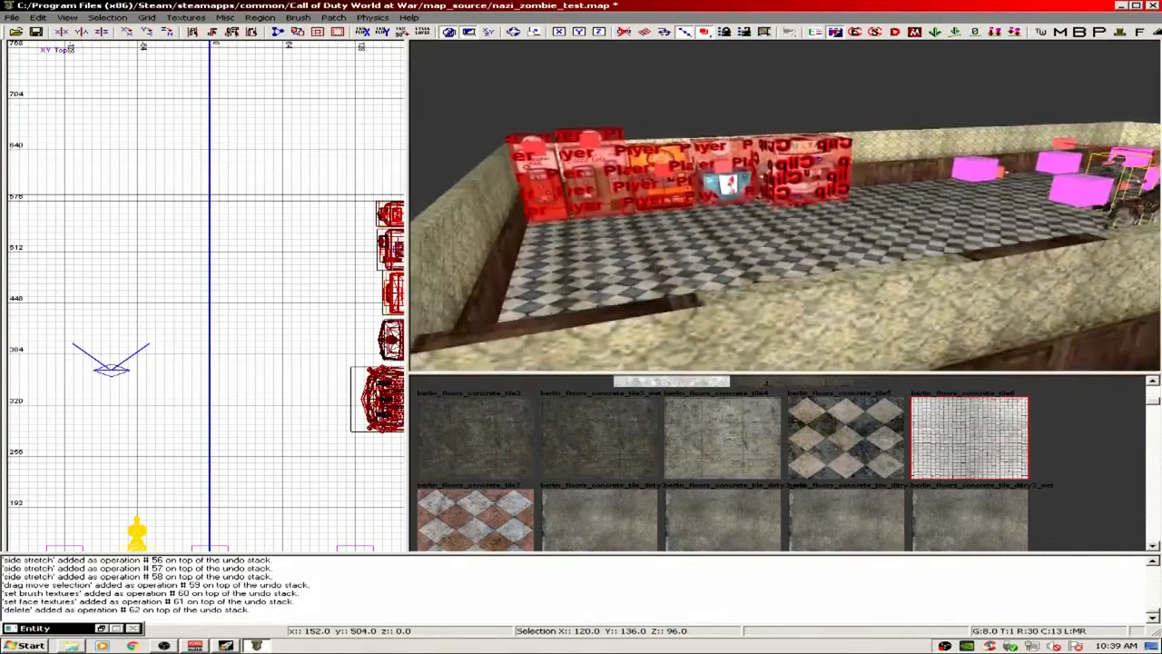
- Duplicate the room's upper wall, move the copy outside the room and stretch it into a box about 368 by 336 by 160 units
right_click_drag(818, 160, 726, 186)
left_click(653, 302, "shift")
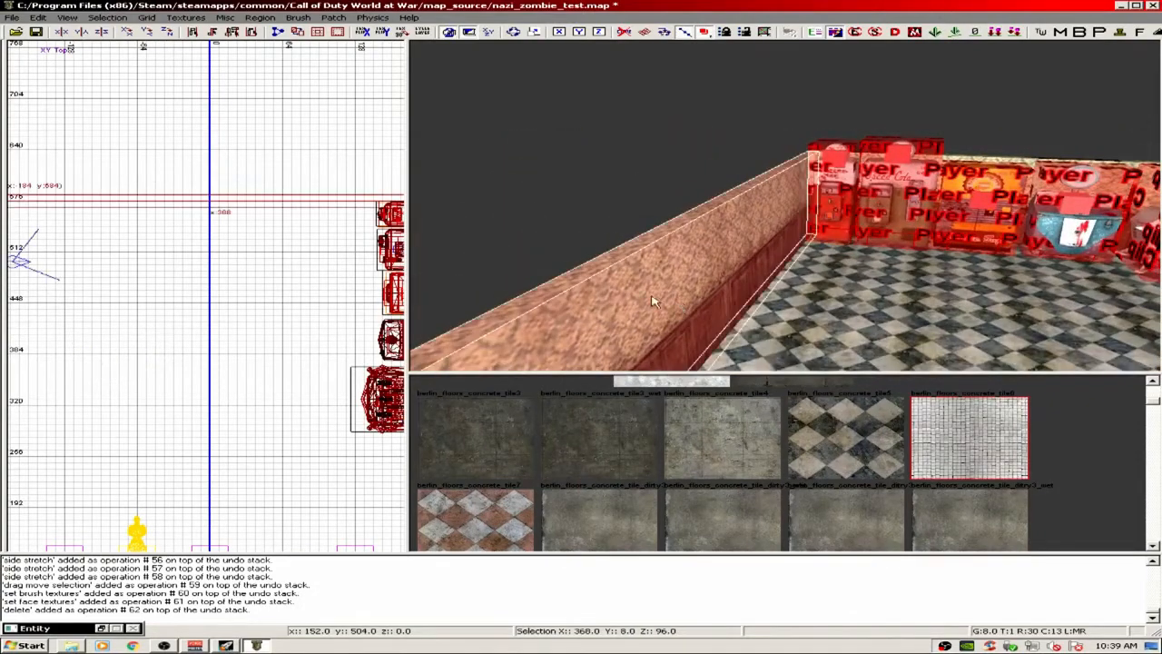
scroll(106, 238, "down", 3)
mouse_move(107, 238)
right_mouse_down()
mouse_move(107, 259)
mouse_move(144, 272)
right_mouse_up()
scroll(145, 271, "up", 2)
key("space")
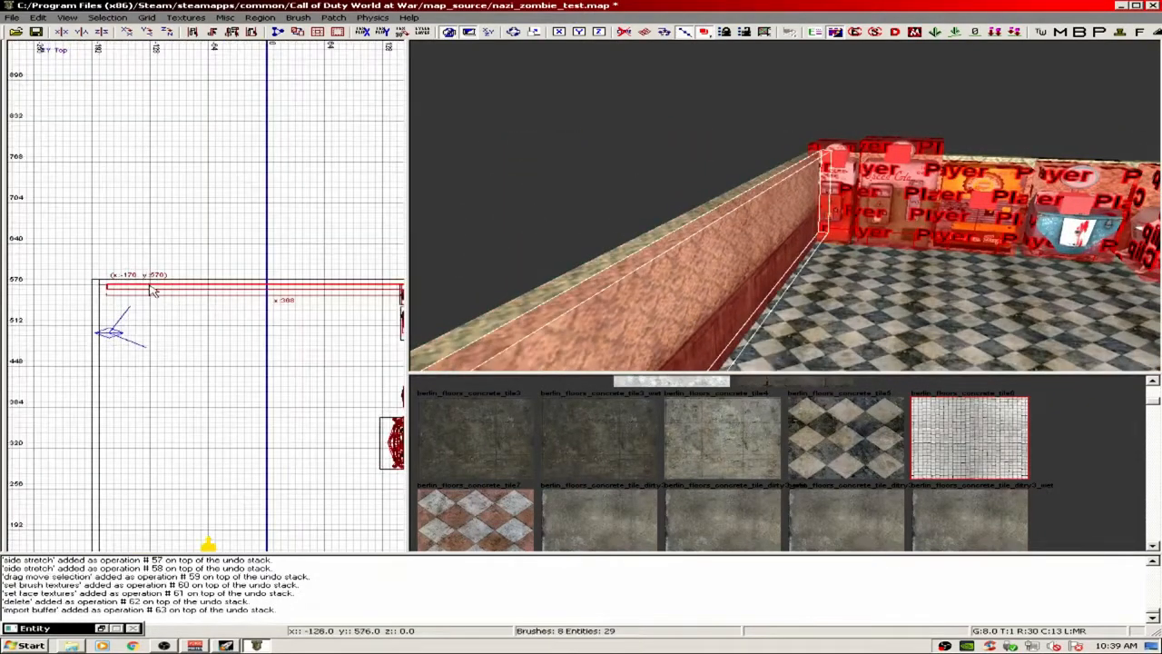
mouse_move(146, 285)
left_mouse_down()
mouse_move(122, 198)
mouse_move(157, 71)
left_mouse_up()
right_click_drag(580, 189, 546, 199)
left_click_drag(547, 199, 413, 209)
left_click_drag(864, 102, 478, 63)
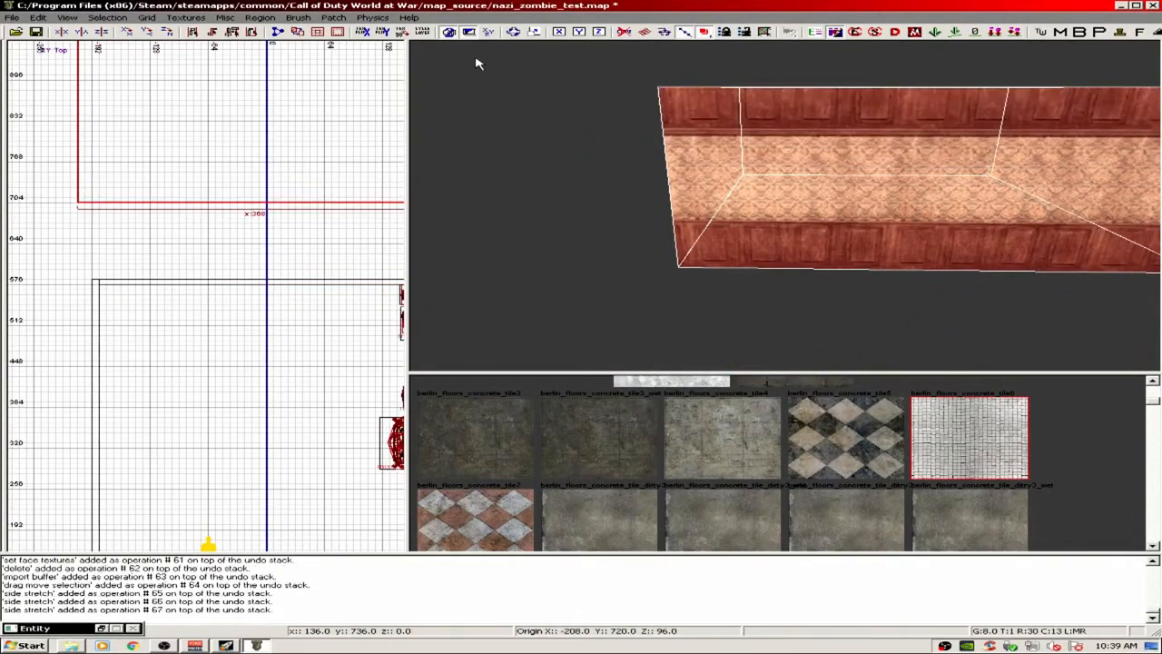
- Hollow the large box outside the room
left_click(343, 35)
key("Up")
key("Up")
key("Up")
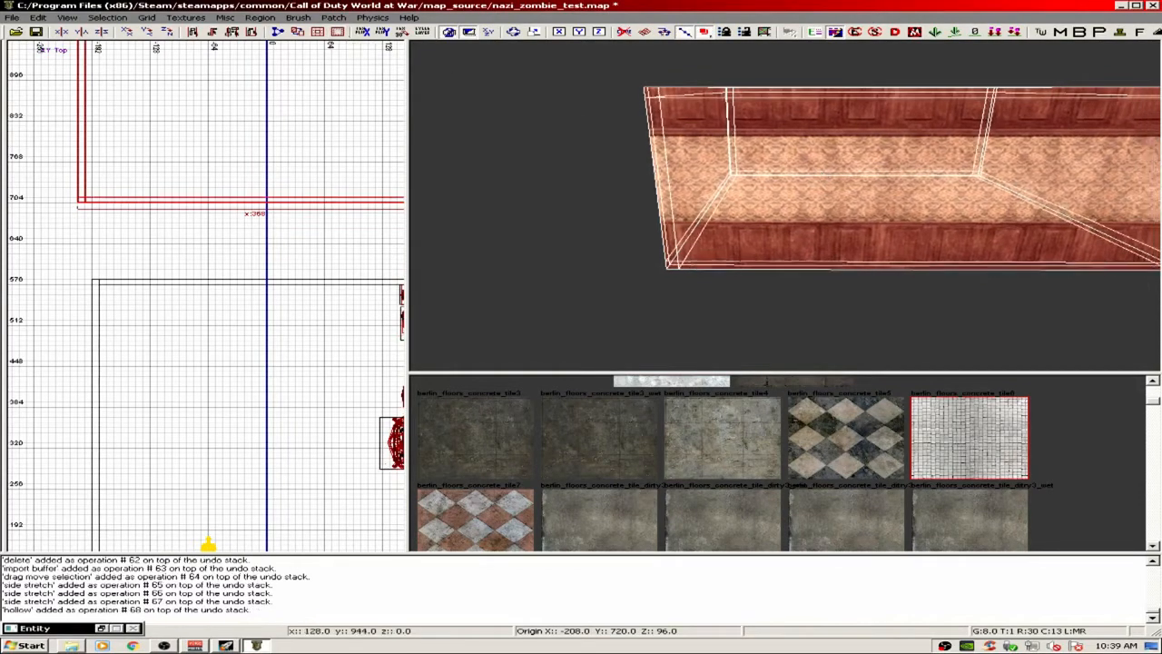
- Delete all brushes of the hollowed box
mouse_move(785, 204)
right_mouse_down()
mouse_move(871, 202)
mouse_move(944, 118)
mouse_move(967, 109)
mouse_move(1017, 200)
mouse_move(871, 210)
mouse_move(1089, 214)
mouse_move(454, 205)
mouse_move(927, 297)
right_mouse_up()
key("BackSpace")
key("BackSpace")
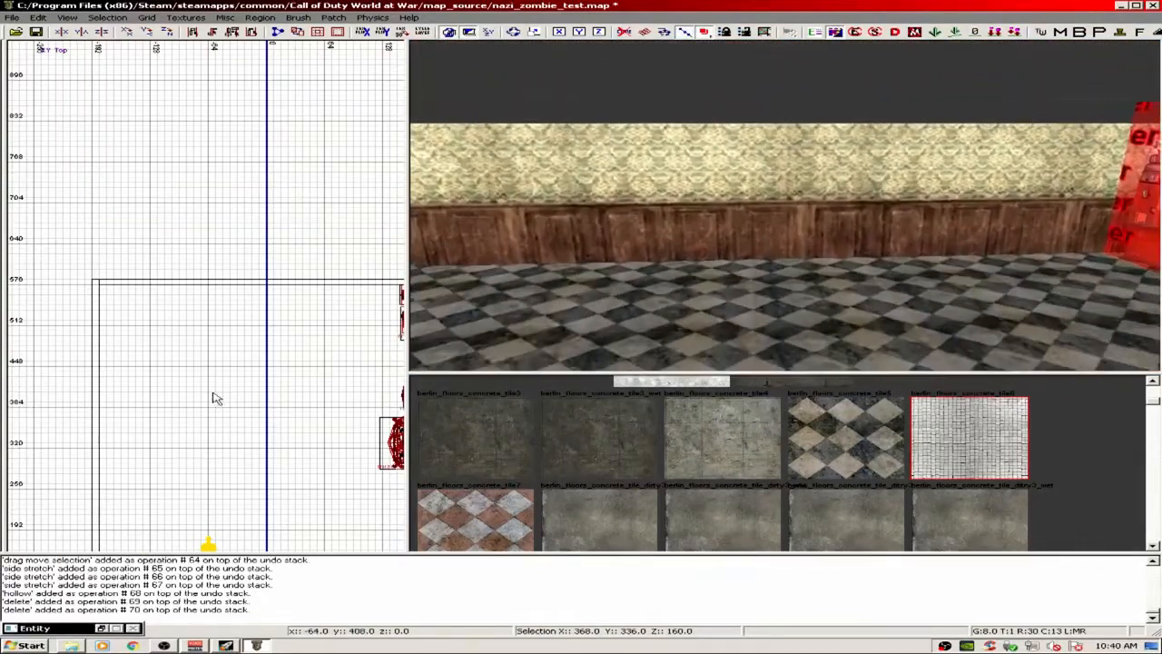
- Insert the weapon_upgrade_mp40.map prefab from the zombiemode prefab folder into the middle of the room
scroll(215, 396, "down", 3)
scroll(226, 392, "up", 4)
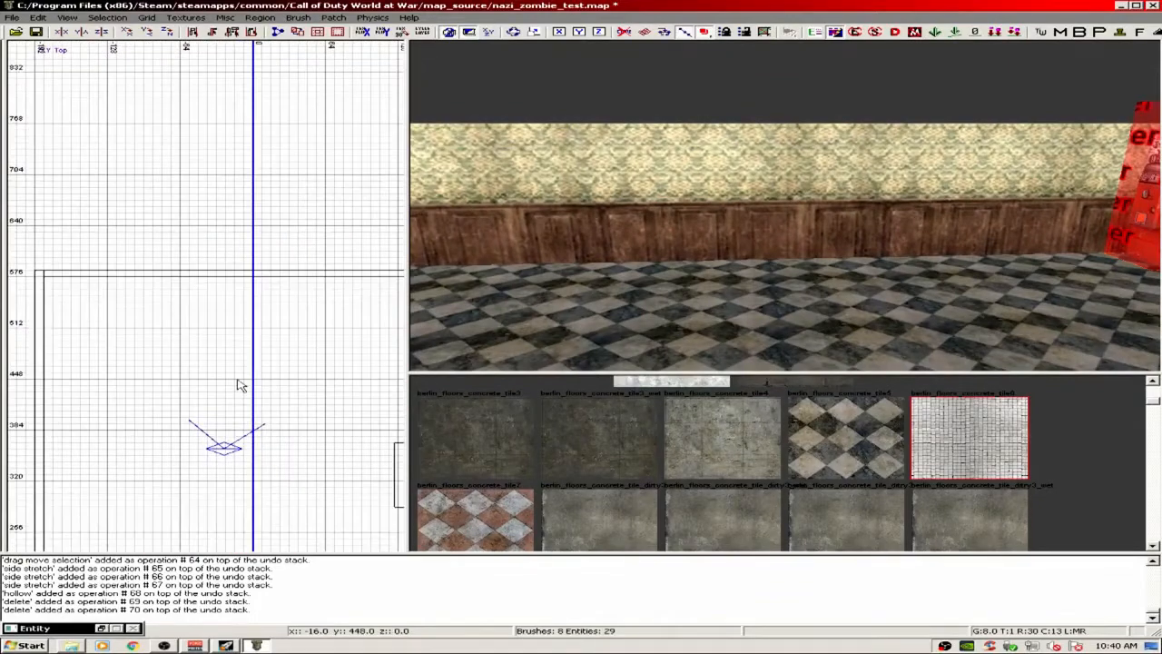
right_click_drag(239, 384, 271, 378)
right_click(233, 389)
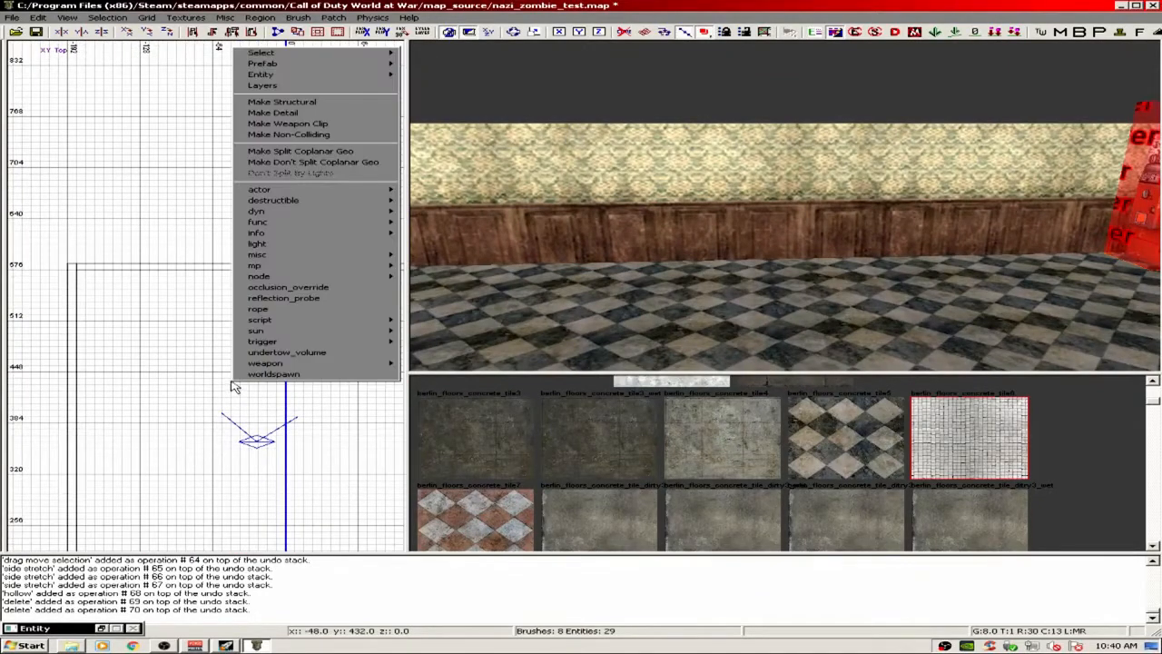
mouse_move(325, 259)
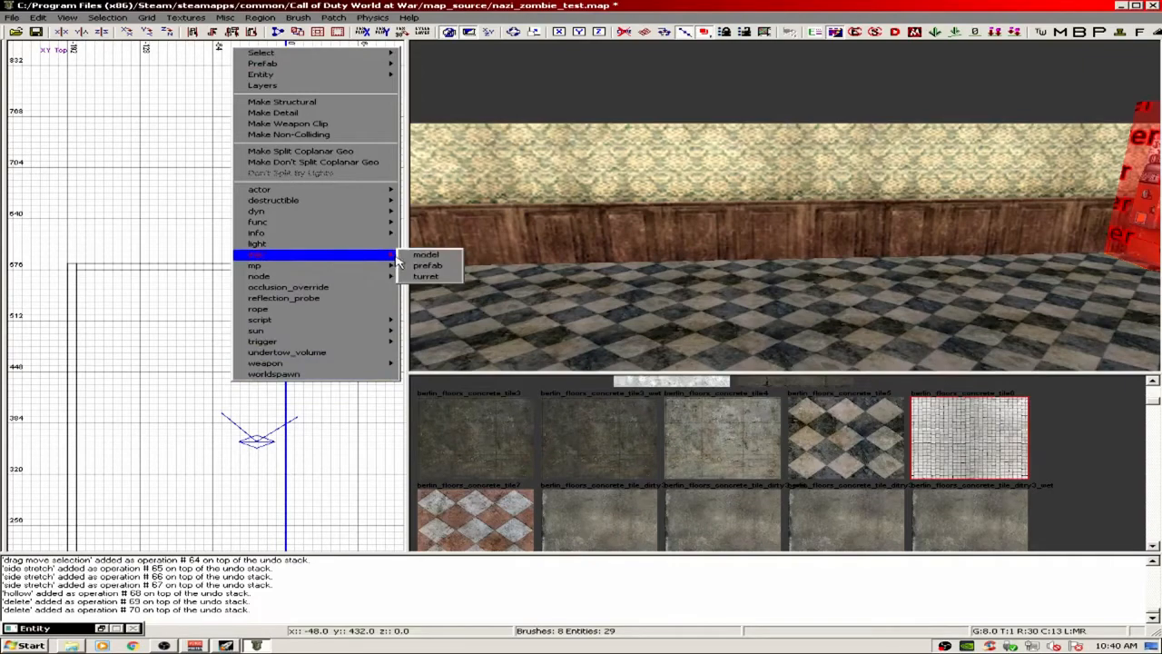
left_click(422, 267)
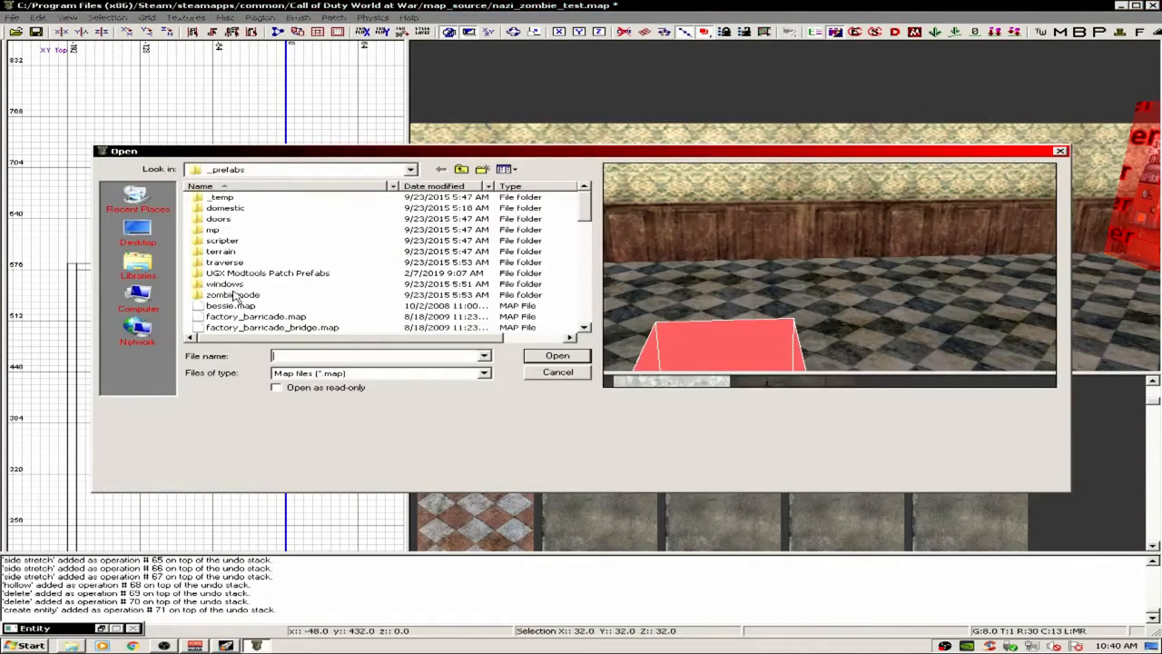
double_click(234, 295)
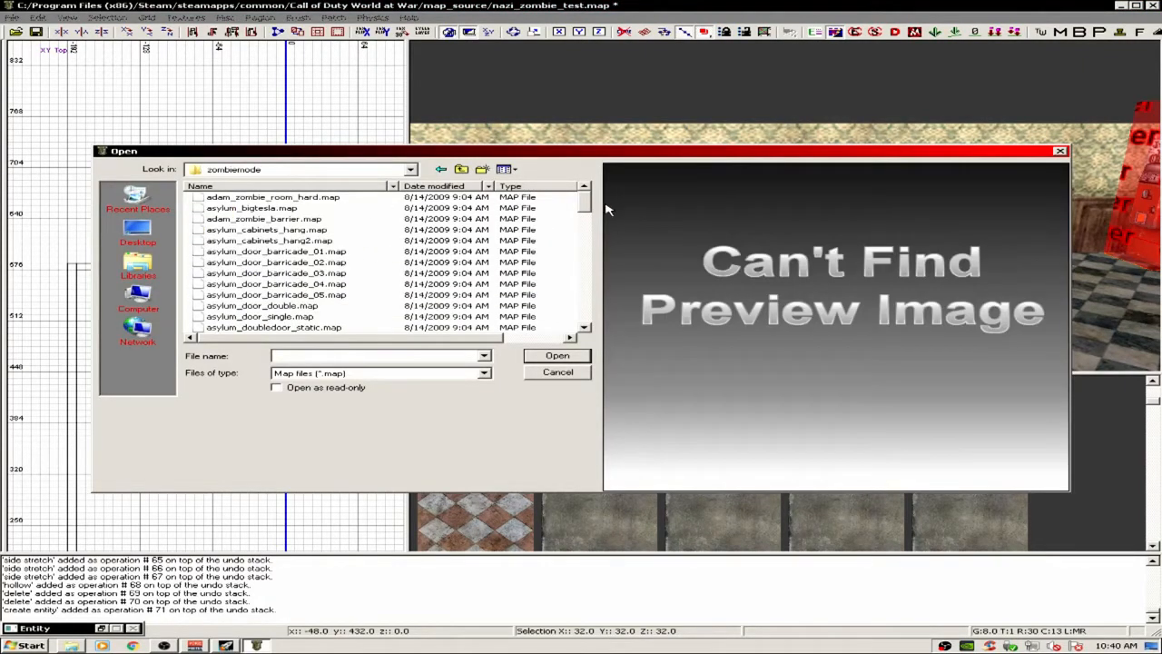
left_click_drag(585, 209, 571, 310)
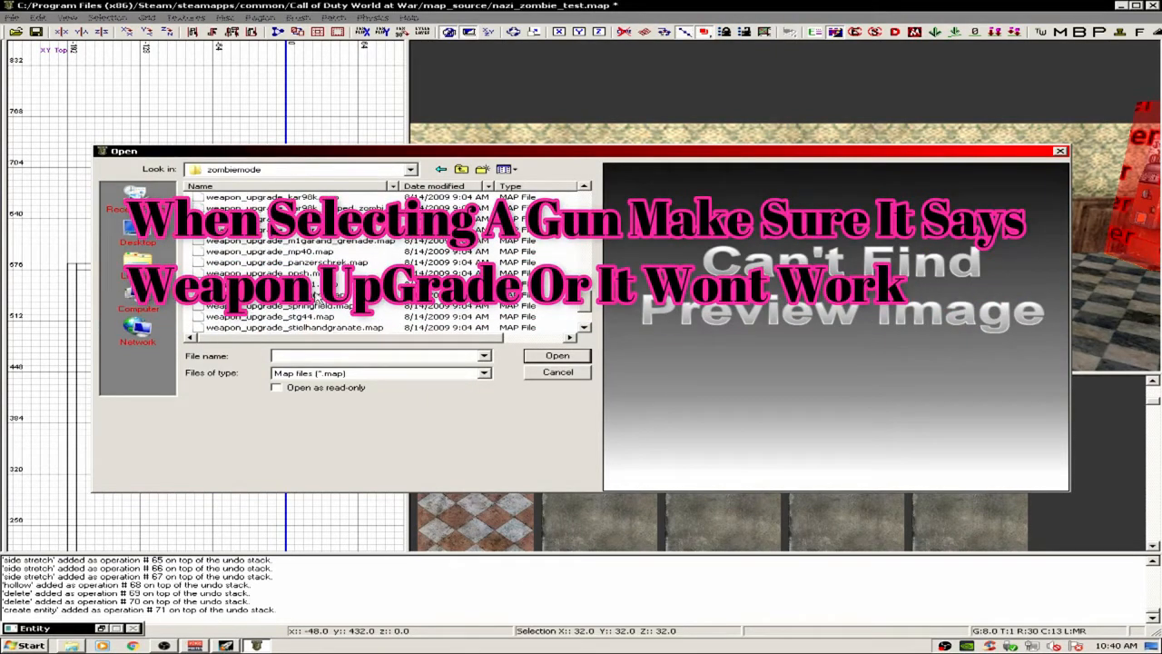
double_click(273, 250)
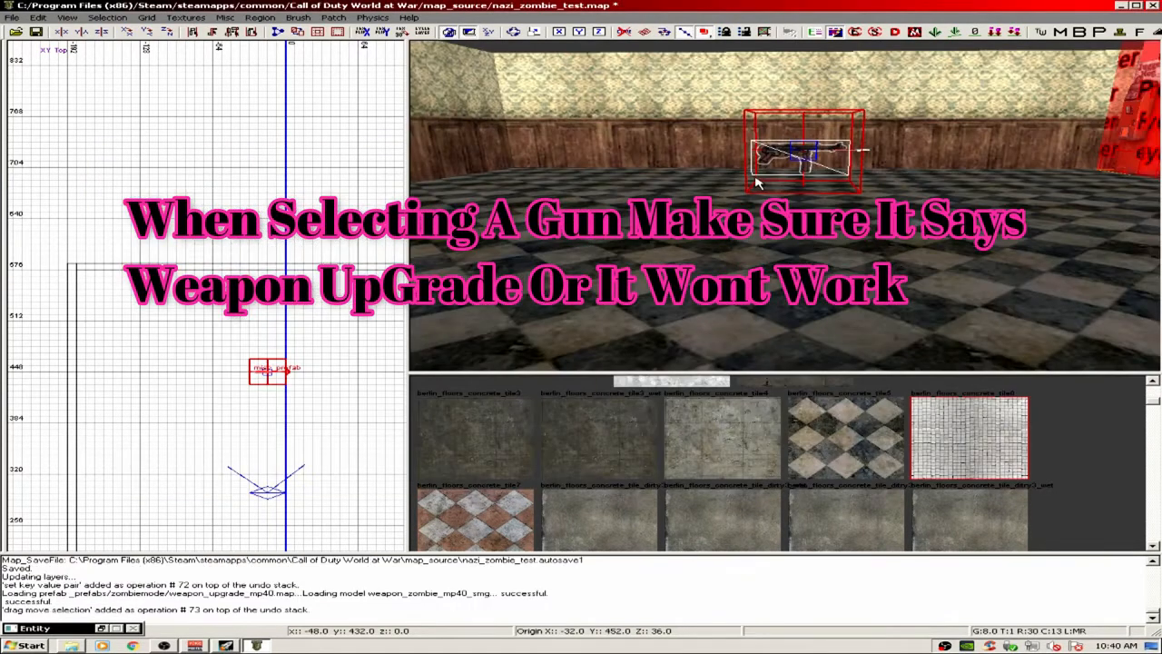
- In the front view, raise the MP40 prefab to z 52 and shift it to x -40
key("ctrl+Tab")
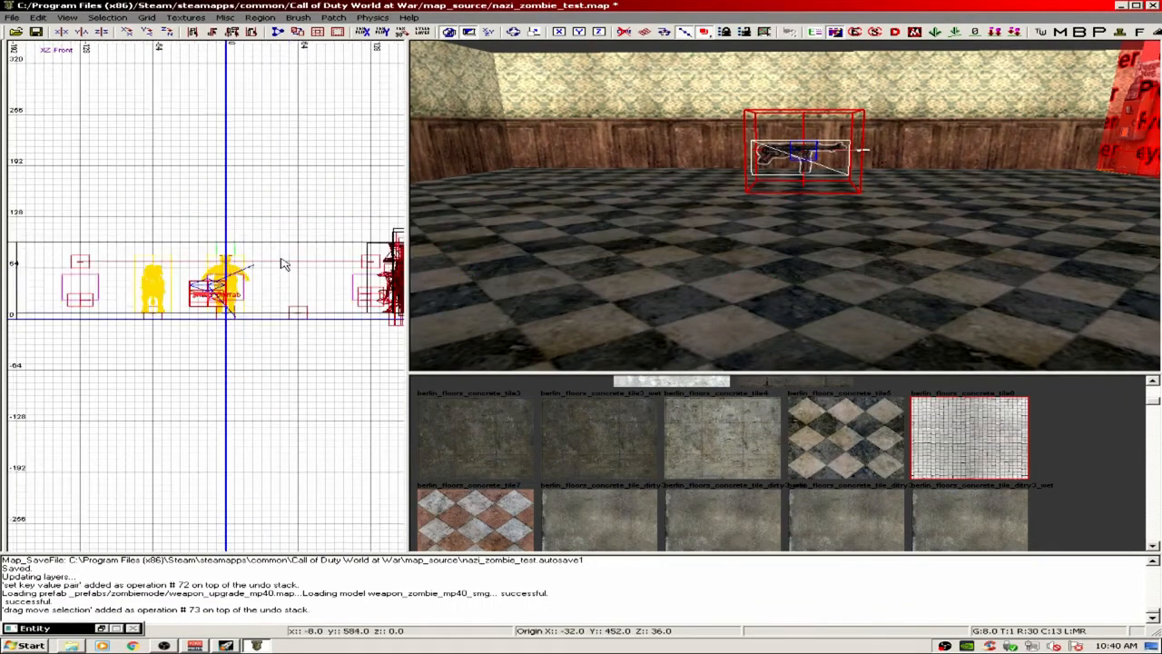
scroll(232, 286, "up", 5)
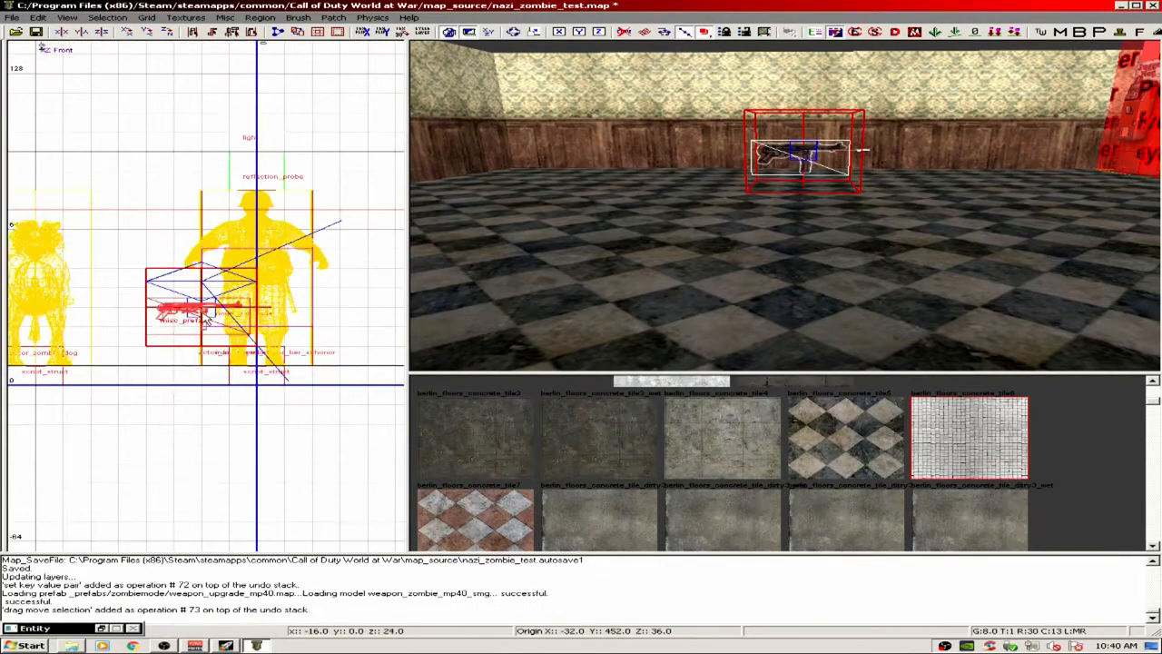
left_click_drag(202, 314, 192, 297)
left_click_drag(186, 285, 187, 278)
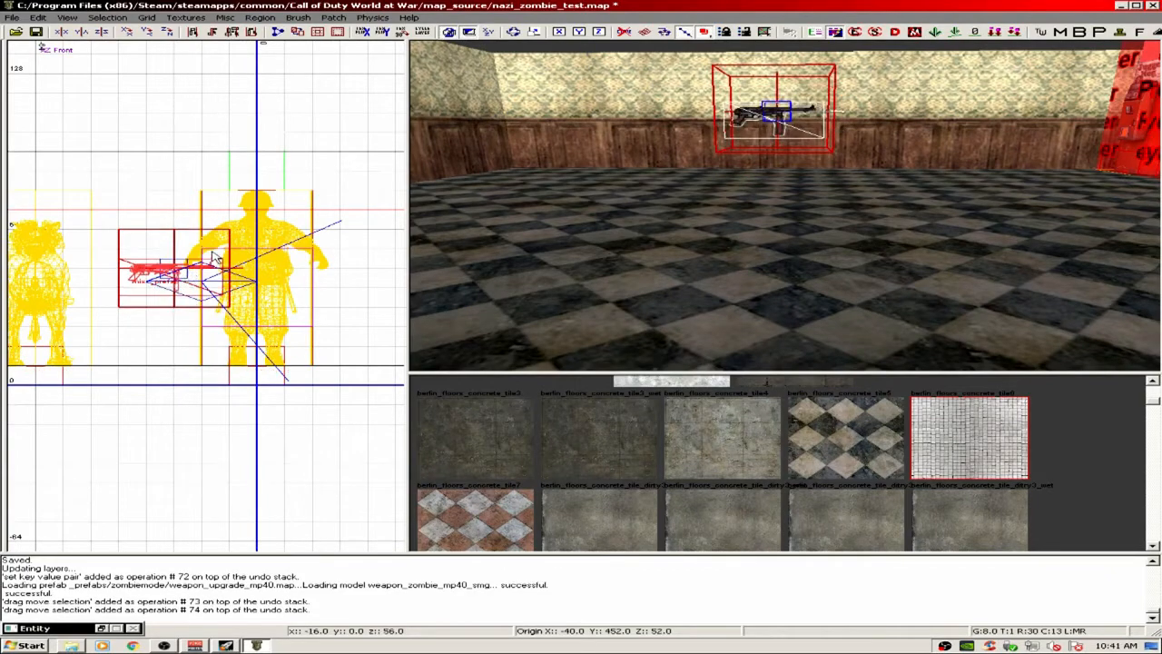
- In the top view, move the MP40 prefab onto the room's upper wall at x -16, y 580
key("ctrl+Tab")
key("ctrl+Tab")
scroll(216, 266, "down", 3)
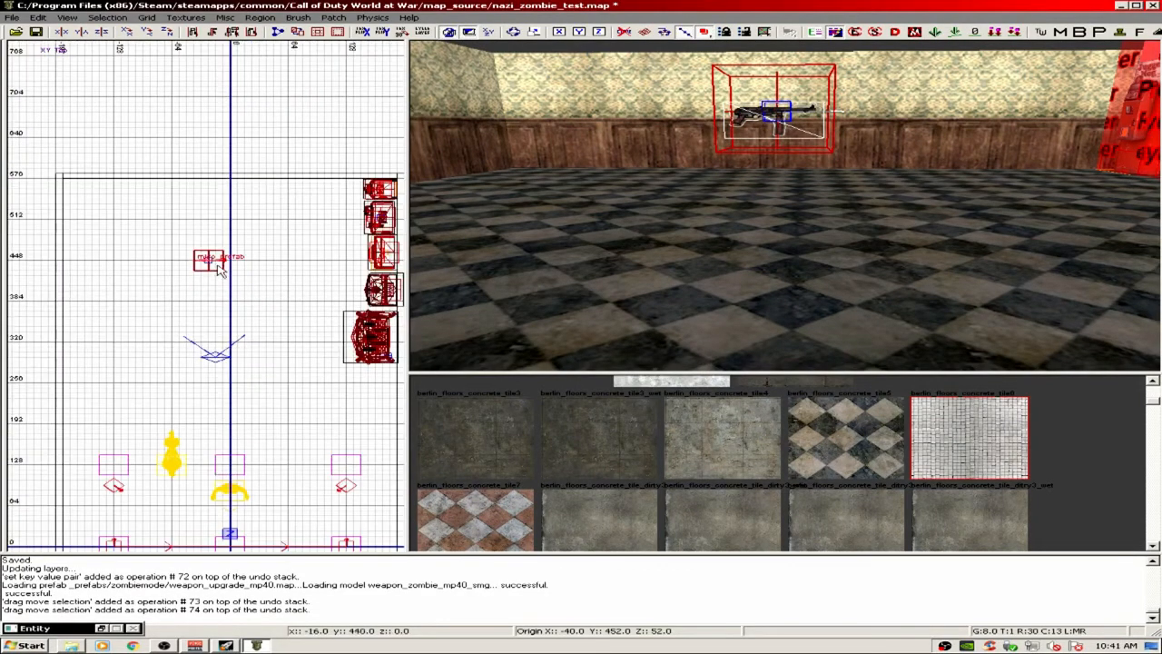
scroll(220, 271, "up", 3)
left_click_drag(214, 302, 243, 141)
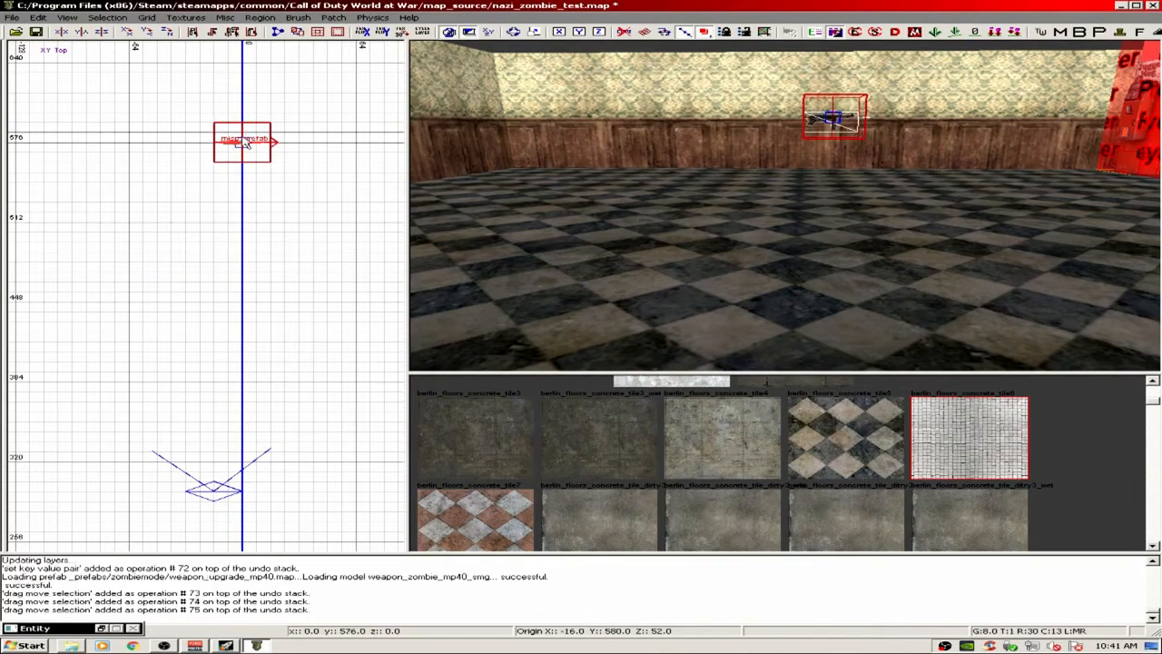
- Switch to a 0.5 grid and nudge the MP40 prefab 0.5 units toward the room, to y 579.5
scroll(235, 144, "up", 5)
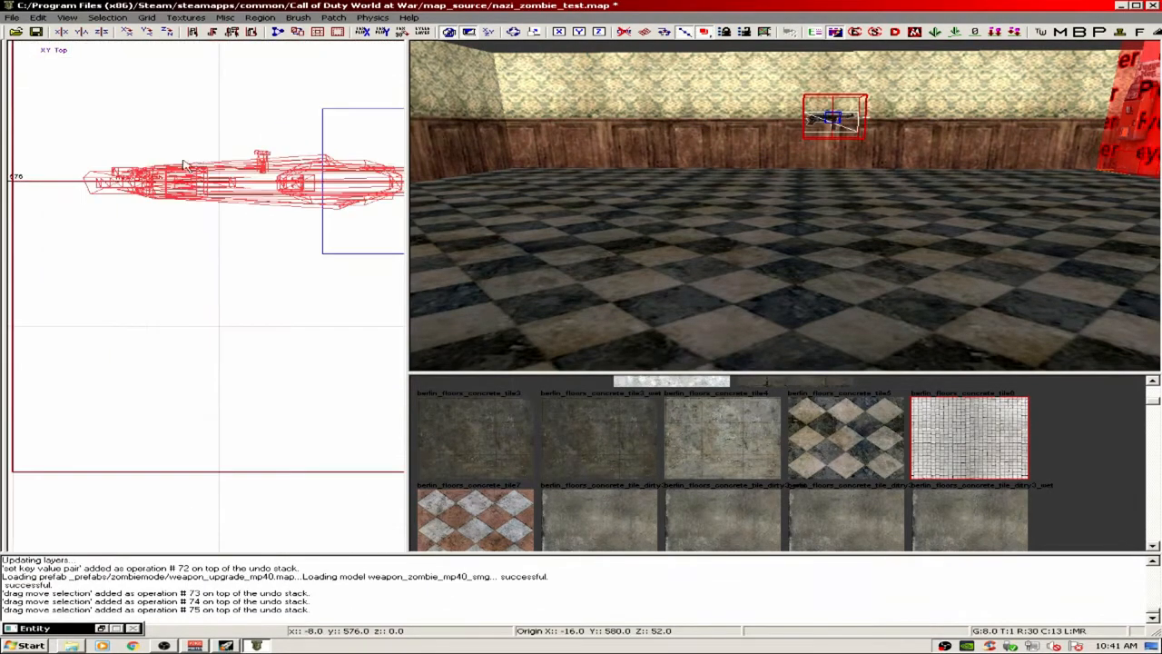
scroll(180, 171, "up", 1)
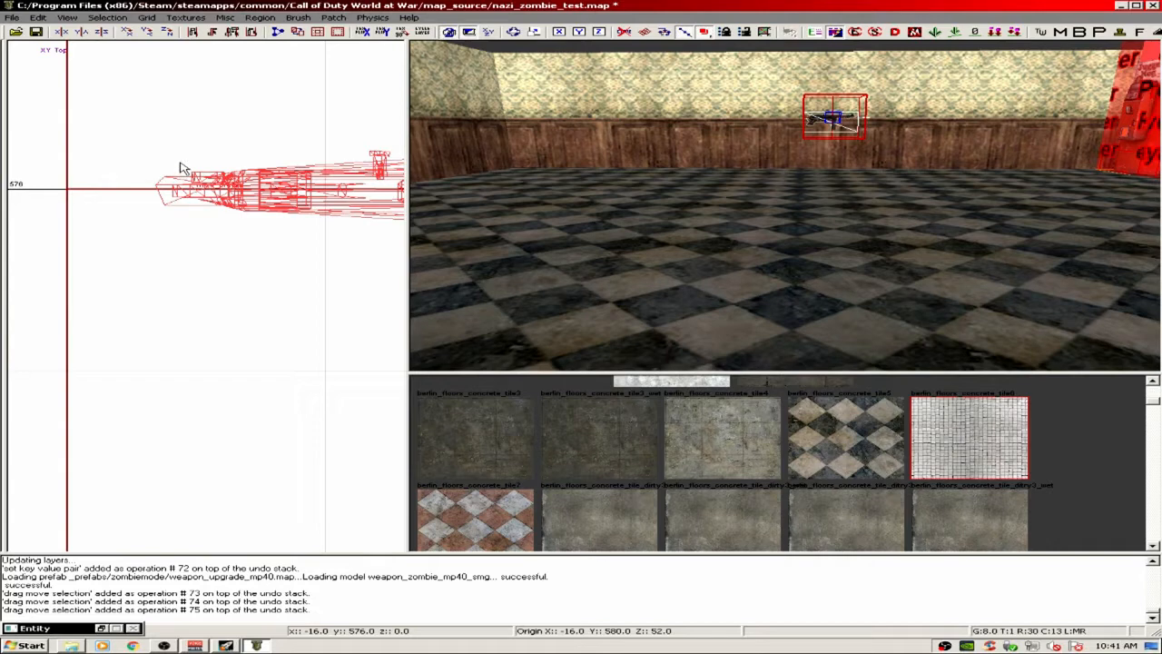
key("0")
scroll(102, 185, "up", 1)
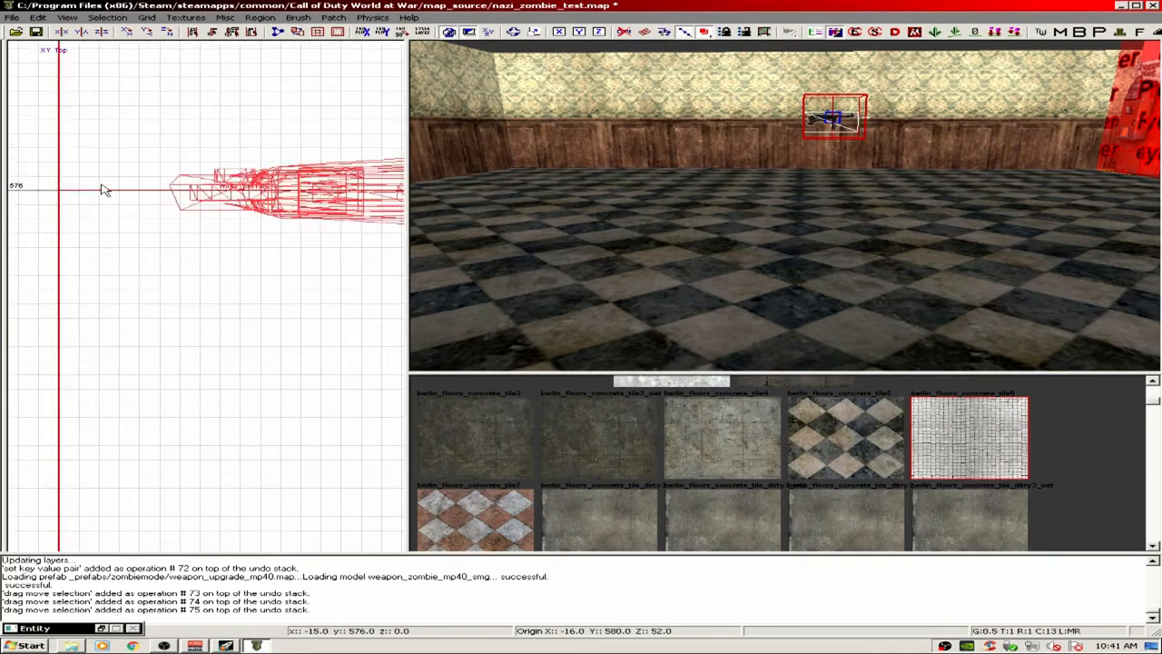
right_click_drag(101, 184, 106, 184)
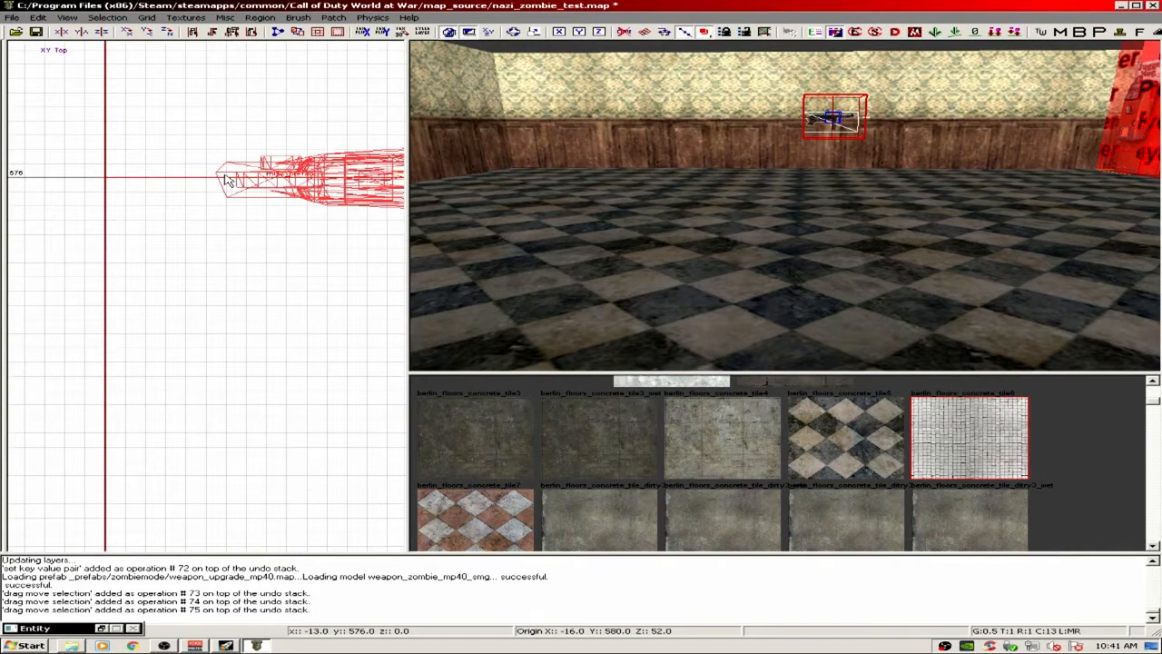
left_click_drag(227, 185, 227, 198)
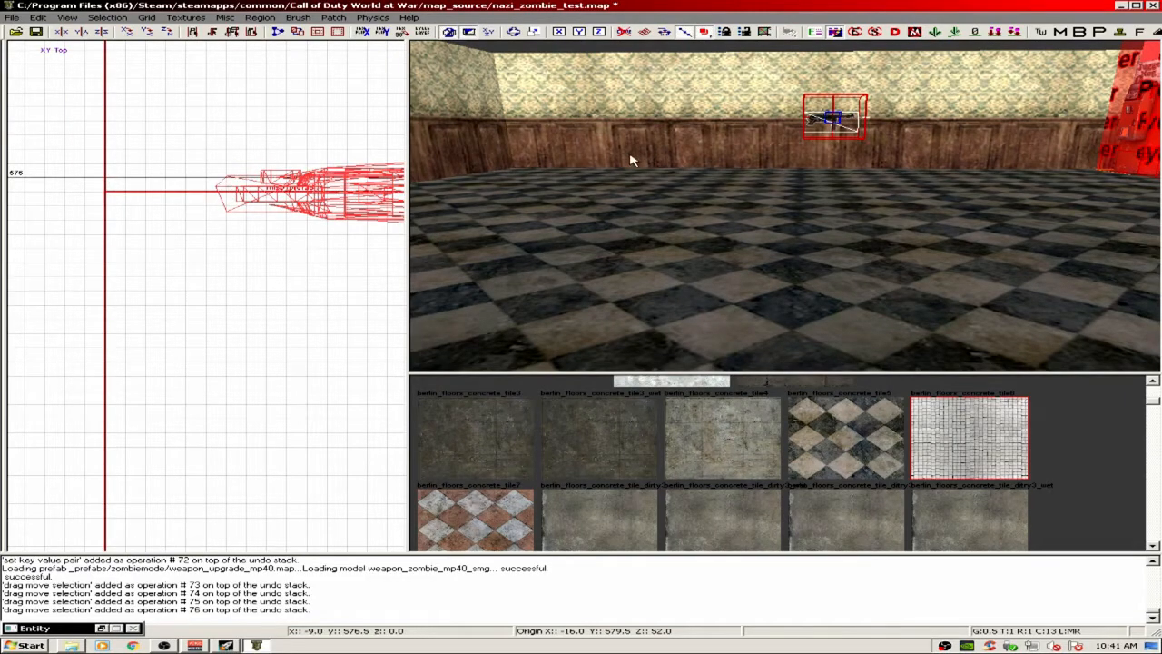
- Restore the 8-unit grid, inspect the MP40 on the wall up close and deselect it
key("4")
right_click_drag(653, 161, 655, 91)
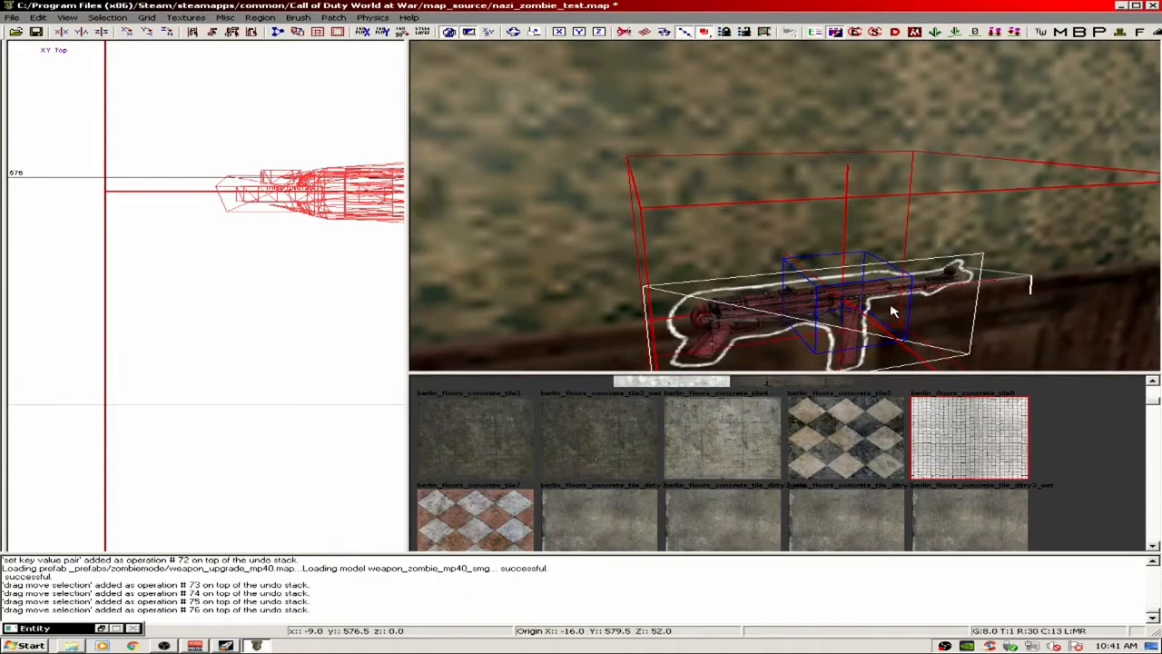
right_click_drag(837, 313, 792, 248)
key("Escape")
right_click_drag(745, 205, 726, 172)
- Insert the weapon_upgrade_ppsh.map prefab from the zombiemode prefab folder into the room
scroll(186, 286, "down", 12)
right_click(186, 287)
mouse_move(238, 494)
left_click(381, 505)
scroll(381, 214, "down", 20)
double_click(298, 242)
- Move the PPSh prefab onto the room's upper wall beside the MP40, nudging it on a 0.5 grid before restoring the 8-unit grid
left_click_drag(174, 288, 246, 215)
right_click_drag(708, 145, 708, 173)
left_click_drag(227, 215, 245, 215)
scroll(216, 211, "up", 10)
key("grave")
left_click_drag(218, 253, 218, 259)
key("4")
key("Escape")
- Copy the light at the map origin, paste it and move the copy to x 0, y 384
right_click_drag(726, 182, 881, 151)
left_click(762, 152, "shift")
key("Escape")
right_click_drag(631, 188, 668, 177)
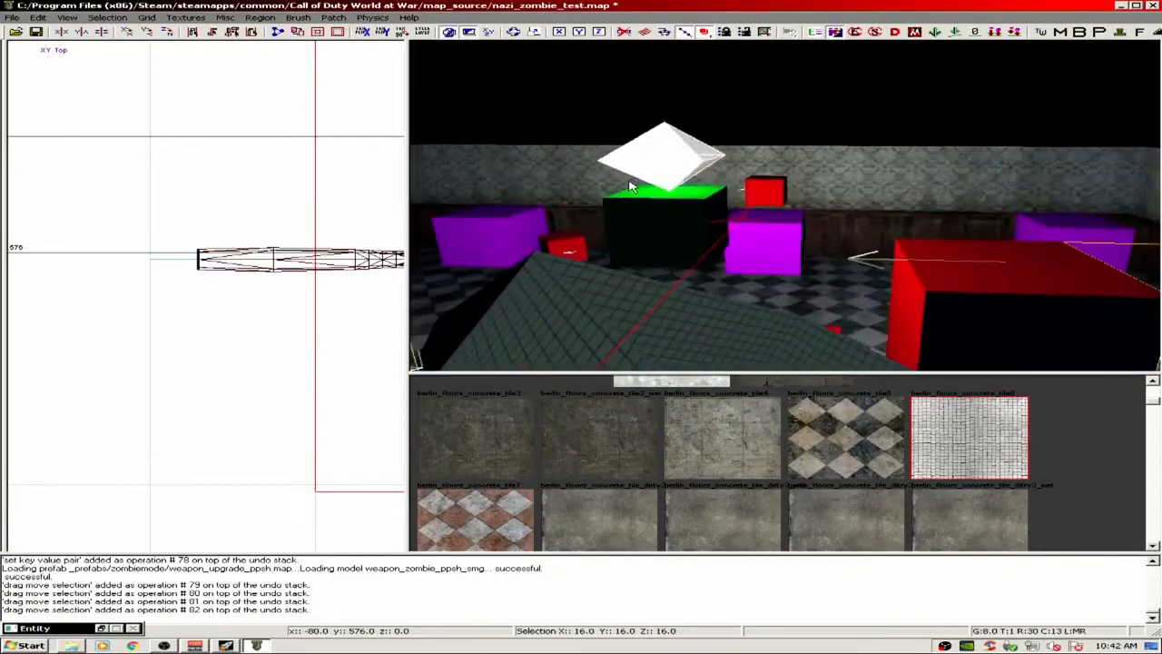
scroll(207, 222, "up", 3)
scroll(208, 222, "down", 6)
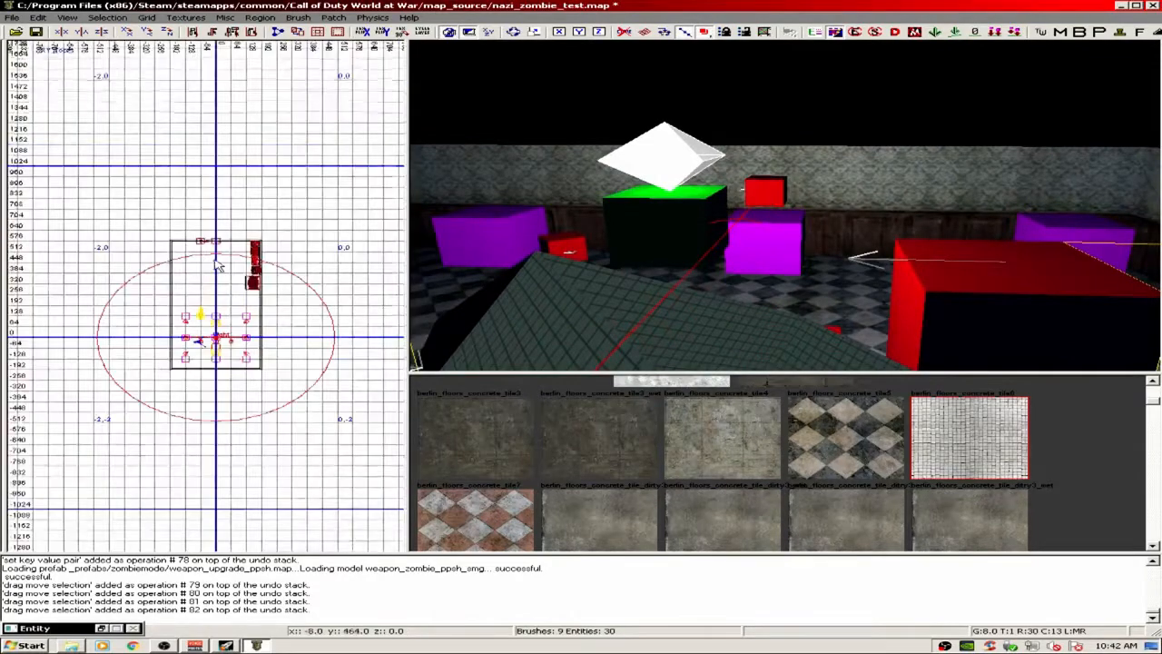
key("ctrl+v")
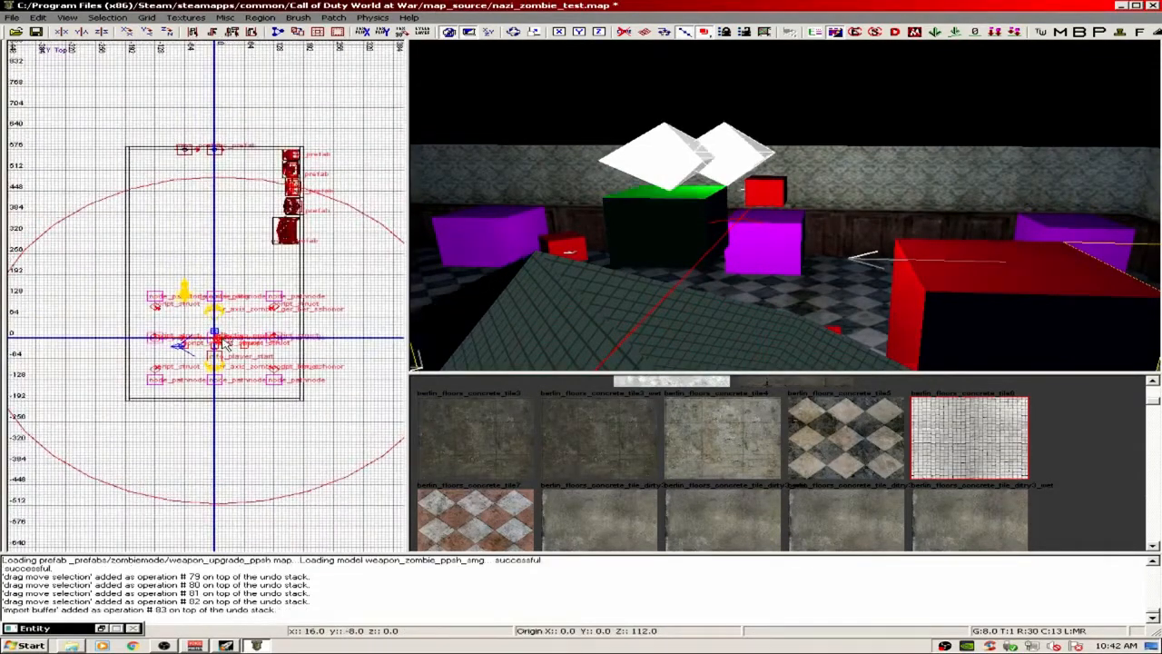
left_click_drag(225, 345, 221, 216)
key("Escape")
- Set the radius of the new light in the room's upper half to 700
right_click_drag(563, 222, 588, 218)
left_click(809, 156, "shift")
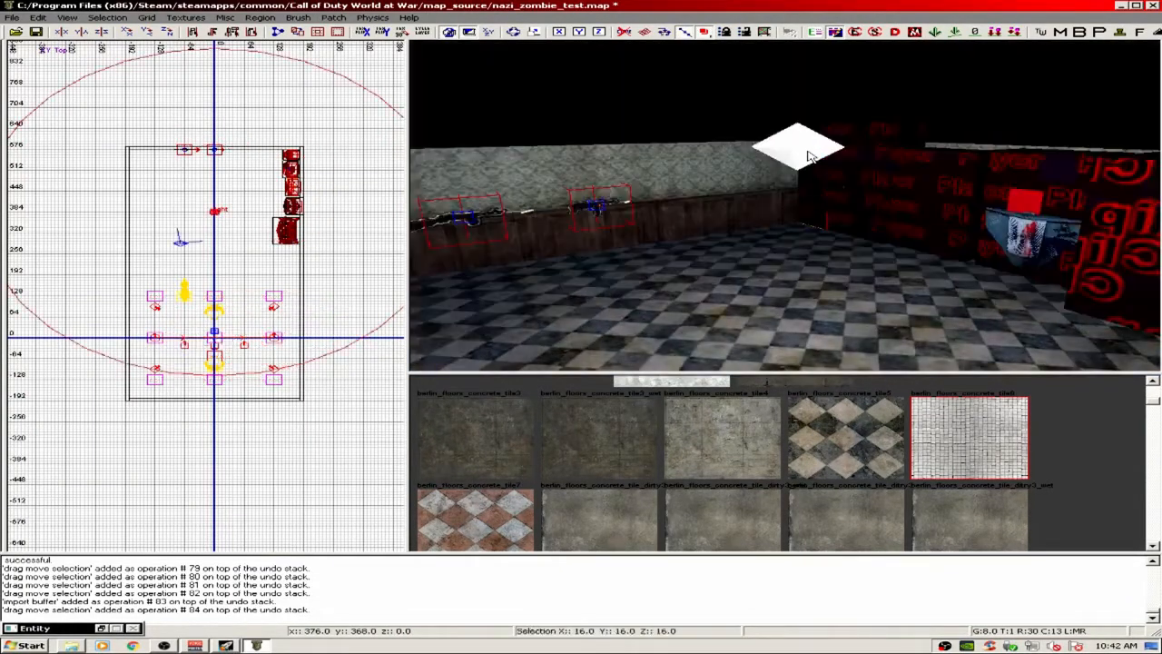
key("n")
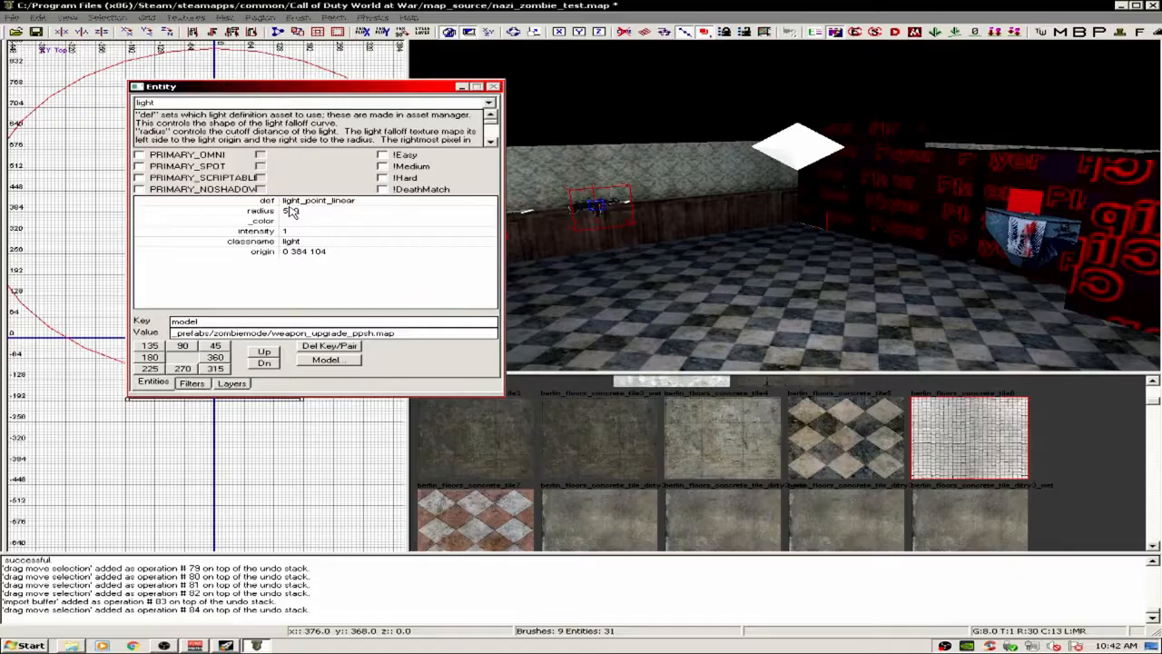
left_click(272, 248)
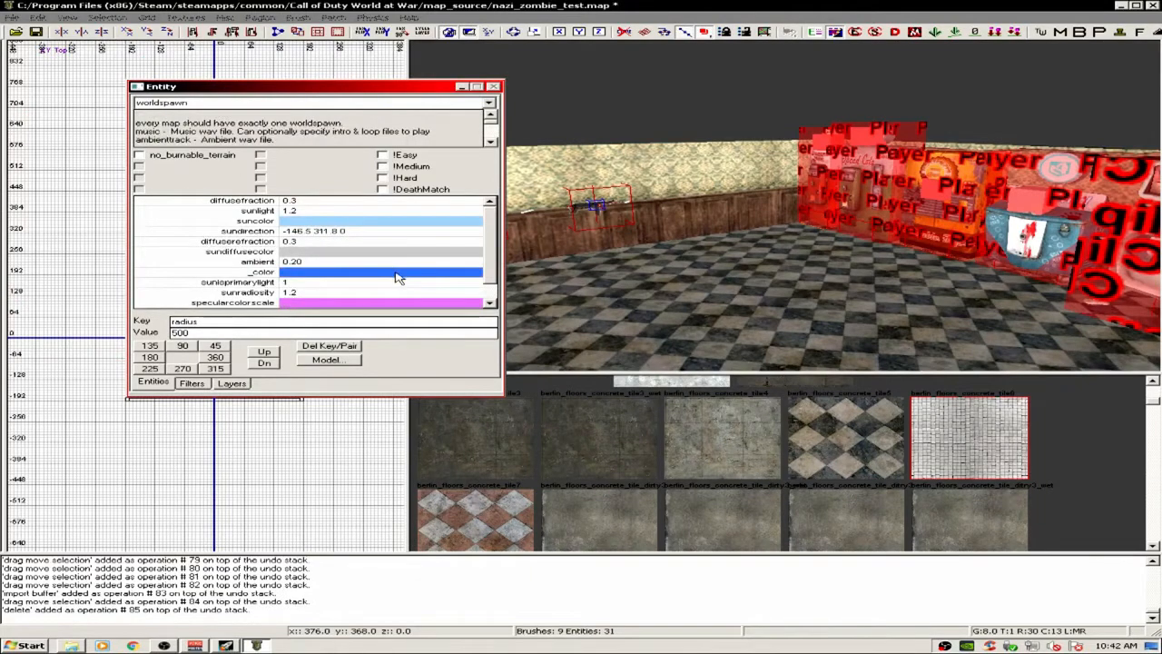
key("ctrl+z")
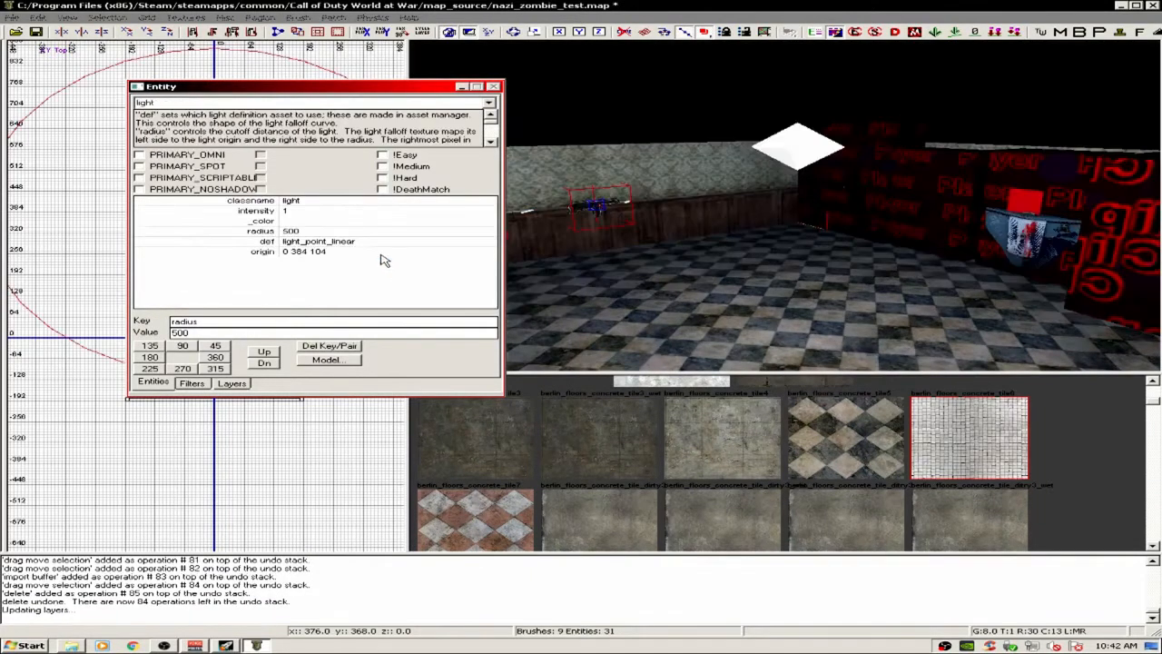
left_click(307, 234)
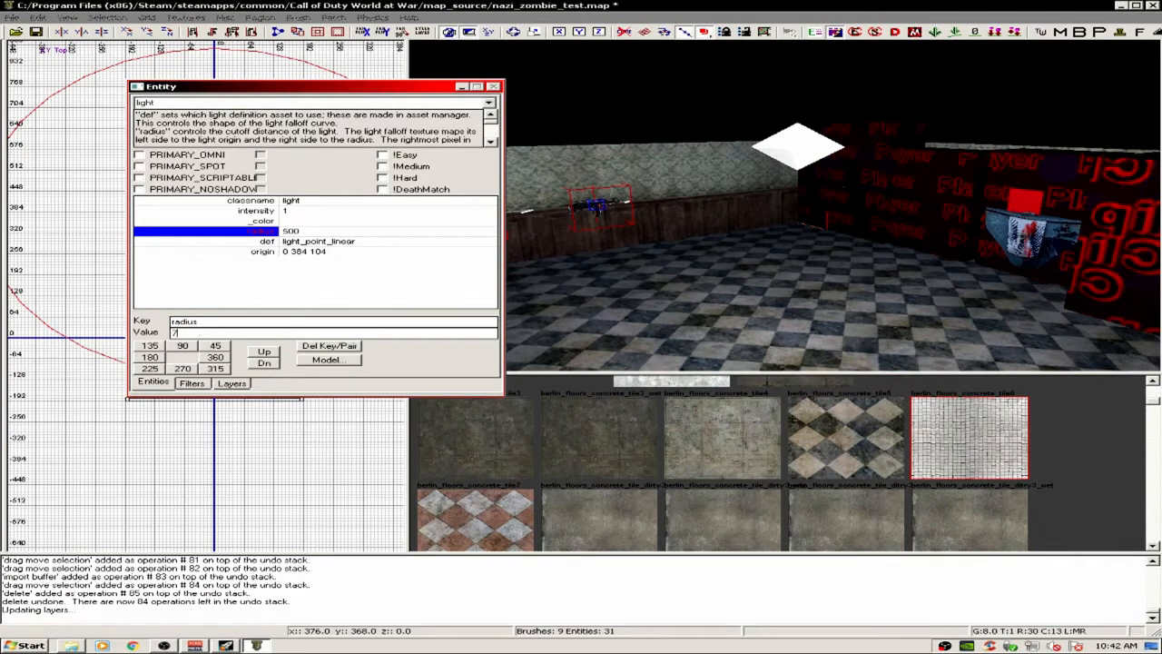
key("Return")
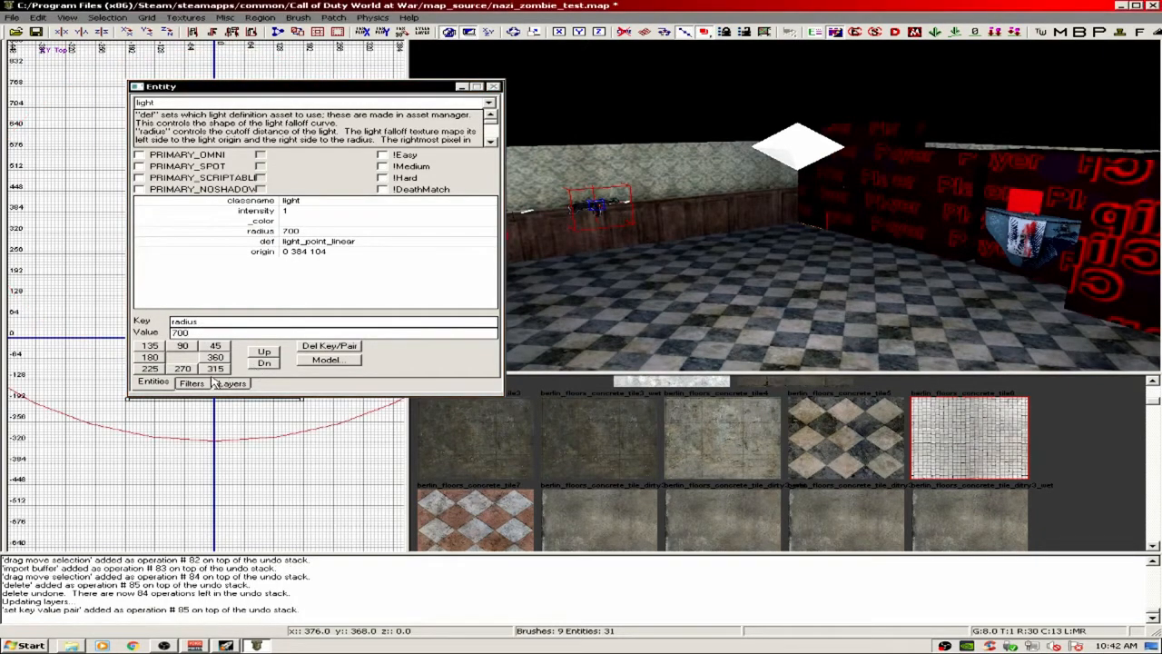
key("n")
key("Escape")
- Copy the reflection_probe at the map origin, paste it and move the copy beneath the new light
right_click_drag(782, 166, 877, 238)
left_click(795, 174, "shift")
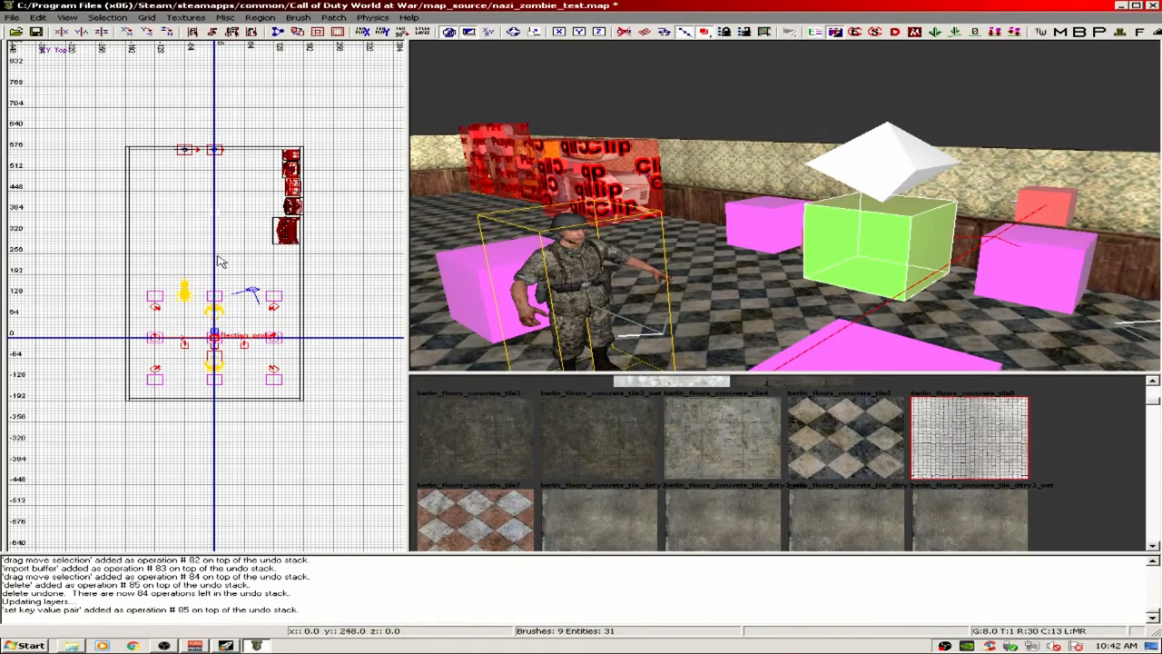
scroll(234, 381, "up", 3)
scroll(236, 385, "up", 4)
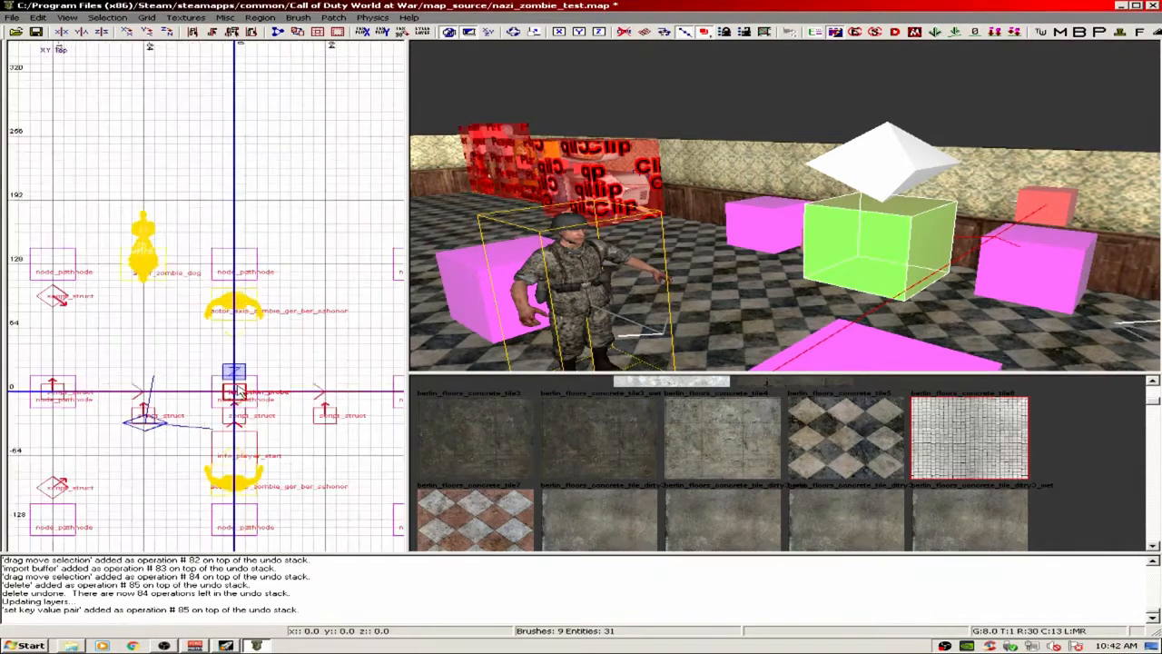
key("ctrl+v")
left_click_drag(235, 334, 241, 117)
scroll(241, 116, "down", 4)
scroll(239, 182, "up", 2)
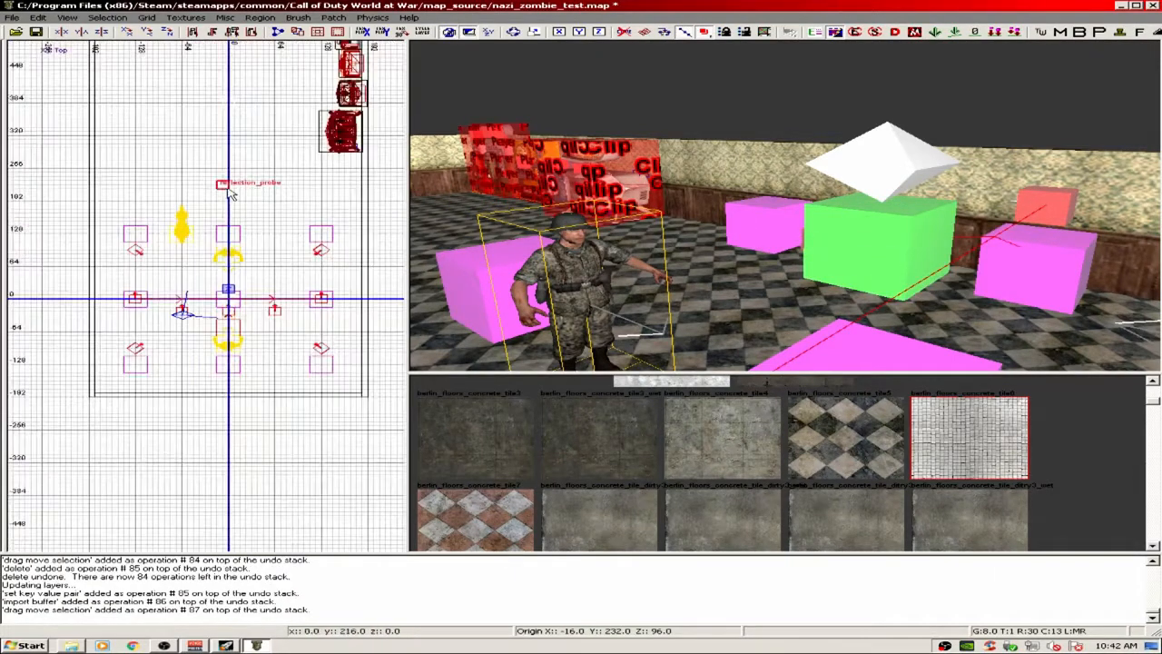
left_click_drag(230, 194, 233, 110)
scroll(234, 100, "up", 3)
mouse_move(705, 133)
right_mouse_down()
mouse_move(672, 150)
mouse_move(704, 113)
right_mouse_up()
key("Escape")
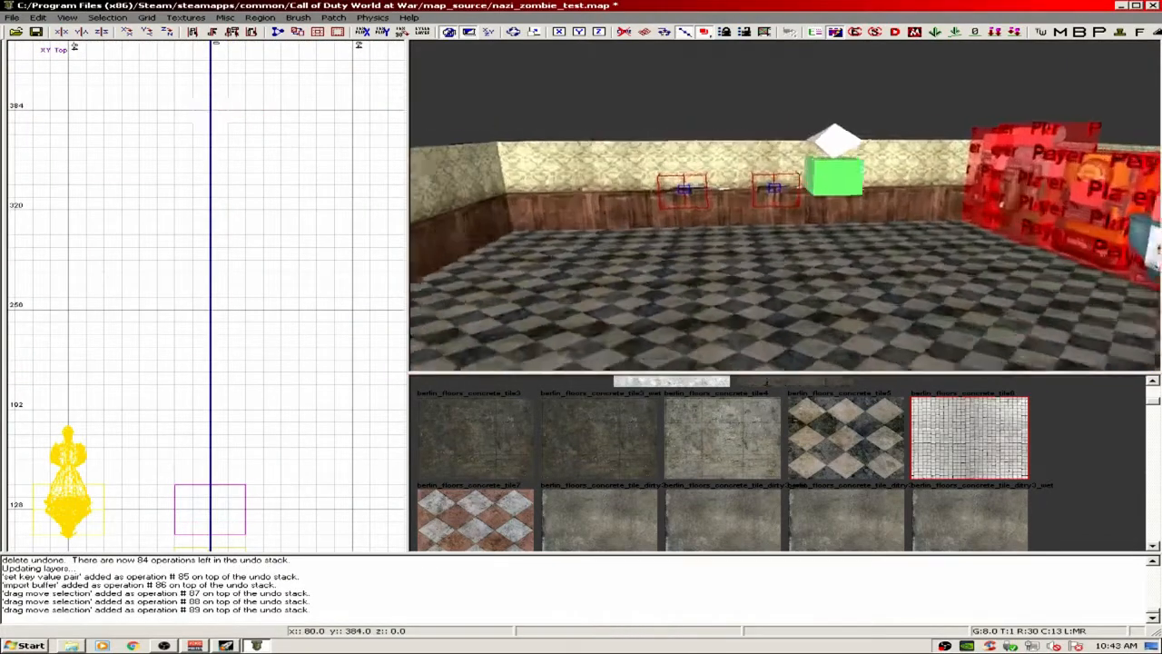
- Copy the node_pathnode above the map origin, paste it and move the copy into the room's empty upper half
right_click_drag(999, 203, 821, 145)
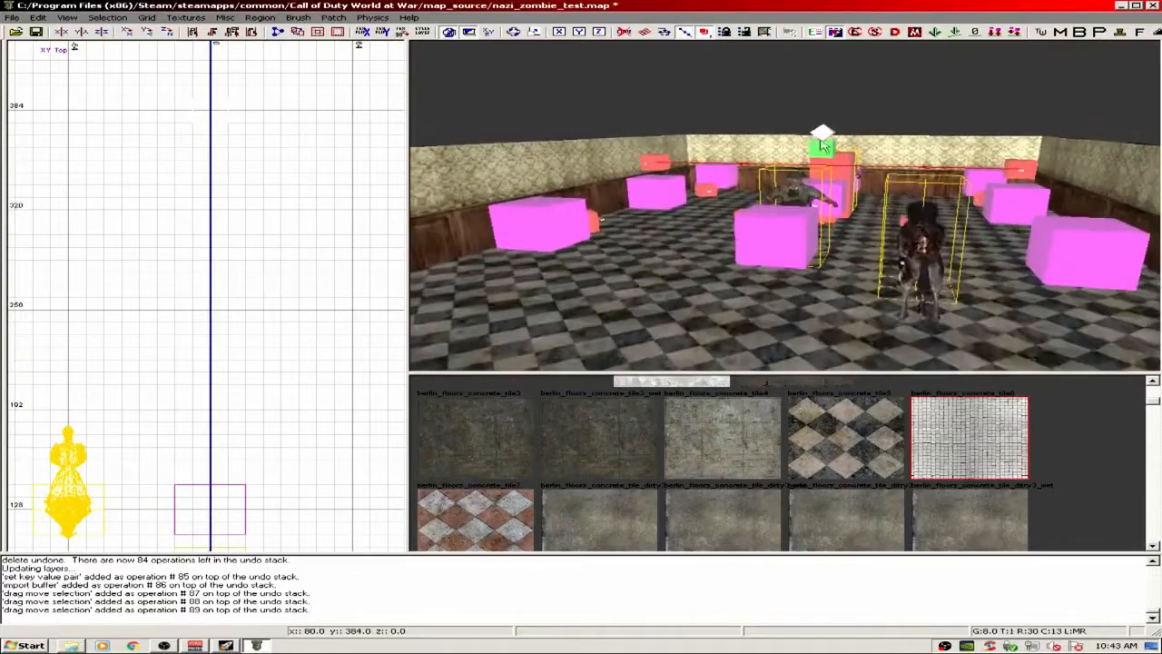
left_click(783, 225, "shift")
scroll(217, 230, "down", 5)
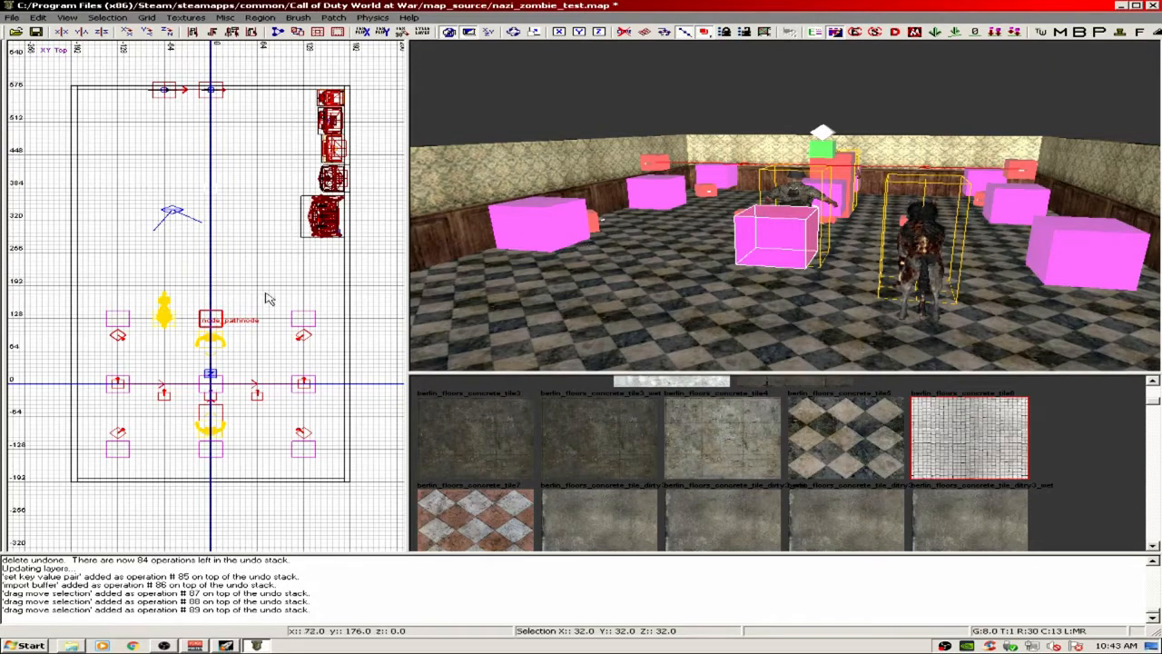
scroll(258, 307, "up", 3)
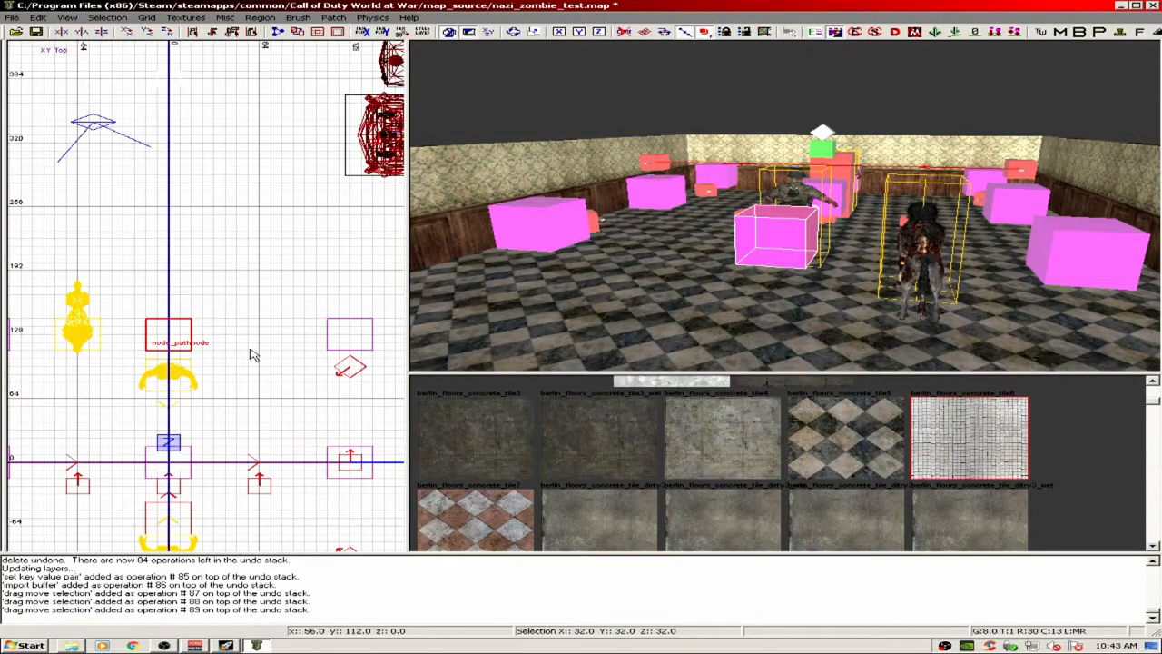
scroll(224, 338, "down", 2)
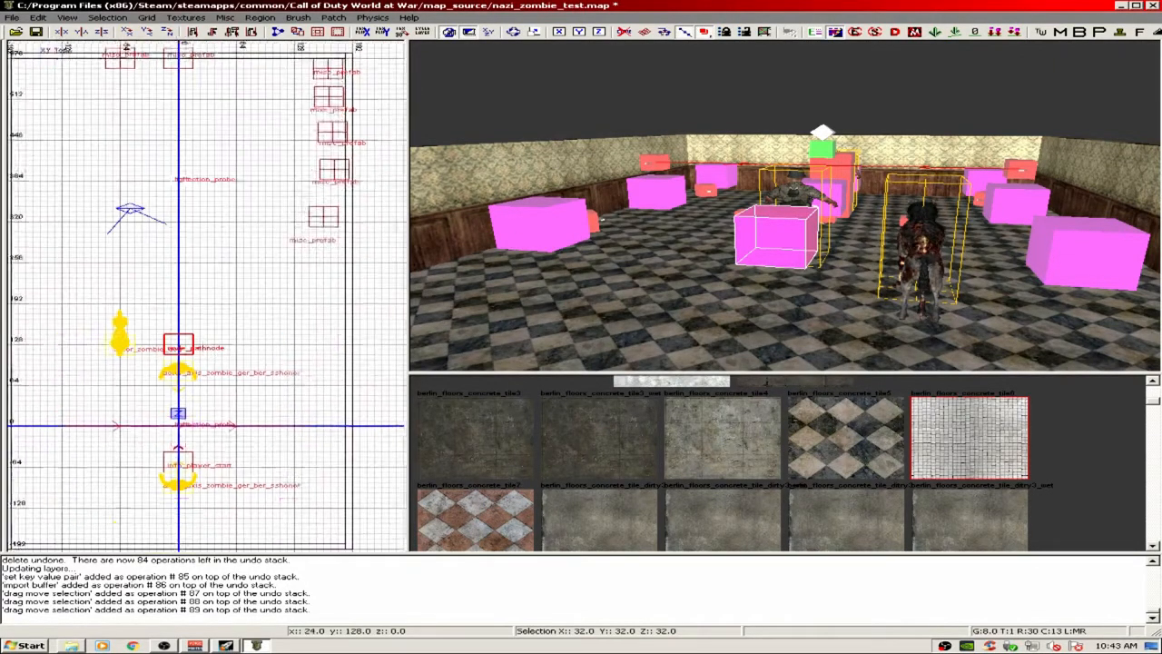
scroll(210, 344, "up", 2)
right_click_drag(885, 184, 858, 119)
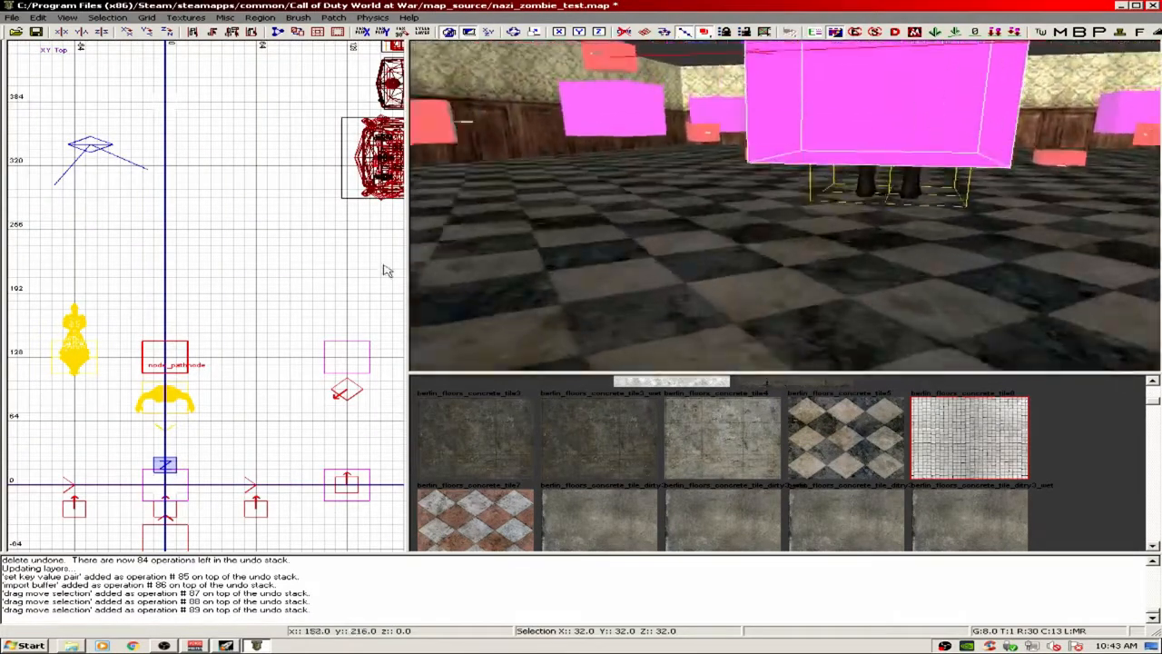
scroll(282, 309, "down", 3)
key("ctrl+v")
mouse_move(238, 338)
left_mouse_down()
mouse_move(308, 290)
mouse_move(114, 269)
mouse_move(209, 226)
mouse_move(117, 201)
mouse_move(102, 185)
mouse_move(105, 112)
mouse_move(238, 125)
mouse_move(234, 112)
mouse_move(218, 155)
mouse_move(179, 150)
mouse_move(185, 133)
left_mouse_up()
- Spread more node_pathnode copies across the room's upper half and delete the surplus copy
key("space")
key("space")
key("space")
key("space")
key("space")
key("space")
key("space")
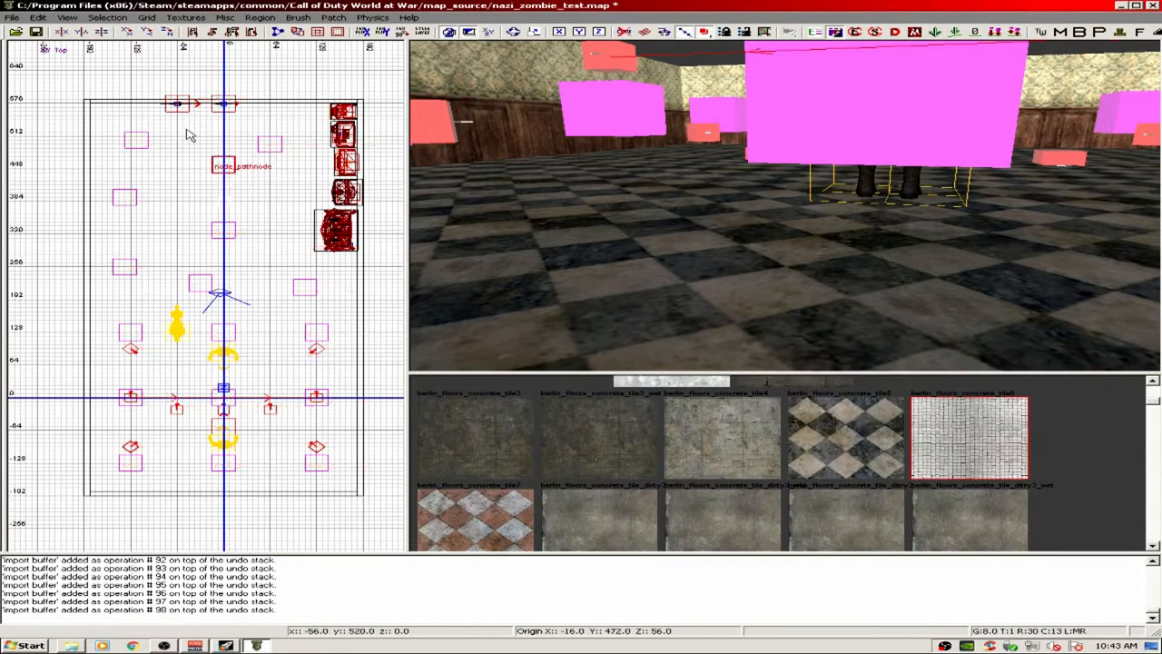
key("BackSpace")
- Examine the zombie dog spawner and the script_struct entities around the original part of the room
right_click_drag(581, 177, 694, 227)
right_click_drag(928, 155, 772, 195)
left_click(867, 304, "shift")
right_click_drag(772, 236, 636, 254)
left_click(533, 227, "shift")
right_click_drag(689, 218, 817, 155)
right_click_drag(526, 250, 590, 232)
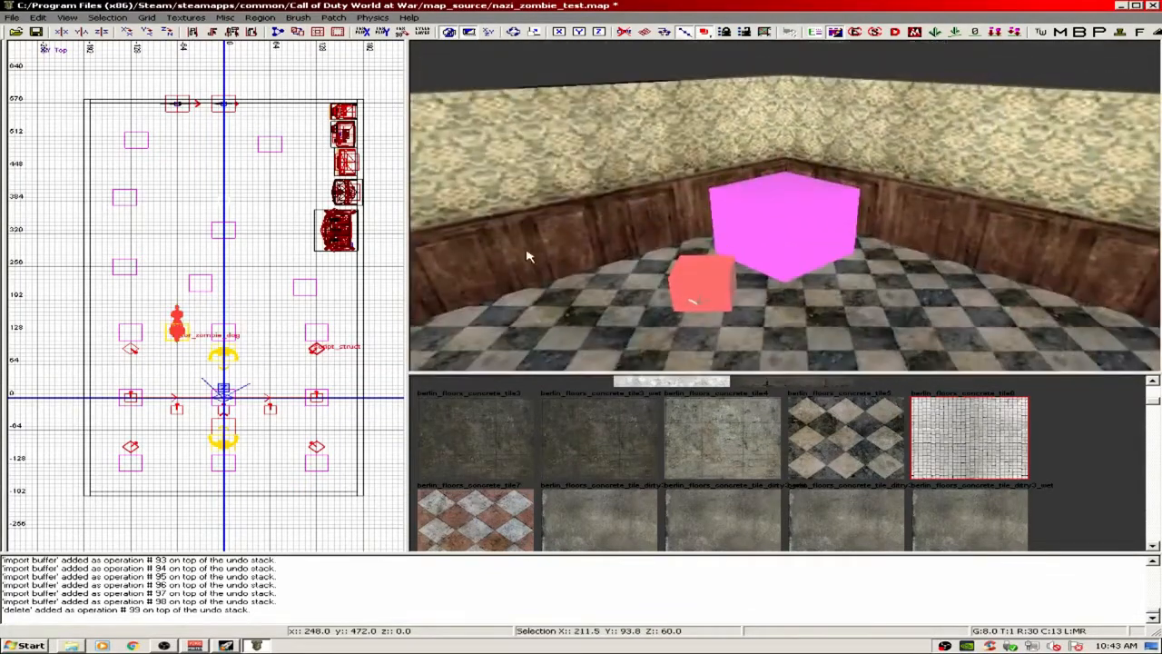
left_click(676, 294, "shift")
right_click_drag(677, 293, 962, 259)
left_click(880, 269, "shift")
right_click_drag(853, 238, 953, 227)
left_click(811, 231, "shift")
key("Escape")
- Shift the two script_structs at the middle side path nodes slightly toward positive X
right_click_drag(708, 218, 799, 186)
left_click(633, 192, "shift")
left_click(624, 172, "shift")
mouse_move(625, 172)
right_mouse_down()
mouse_move(581, 200)
mouse_move(603, 175)
right_mouse_up()
key("Escape")
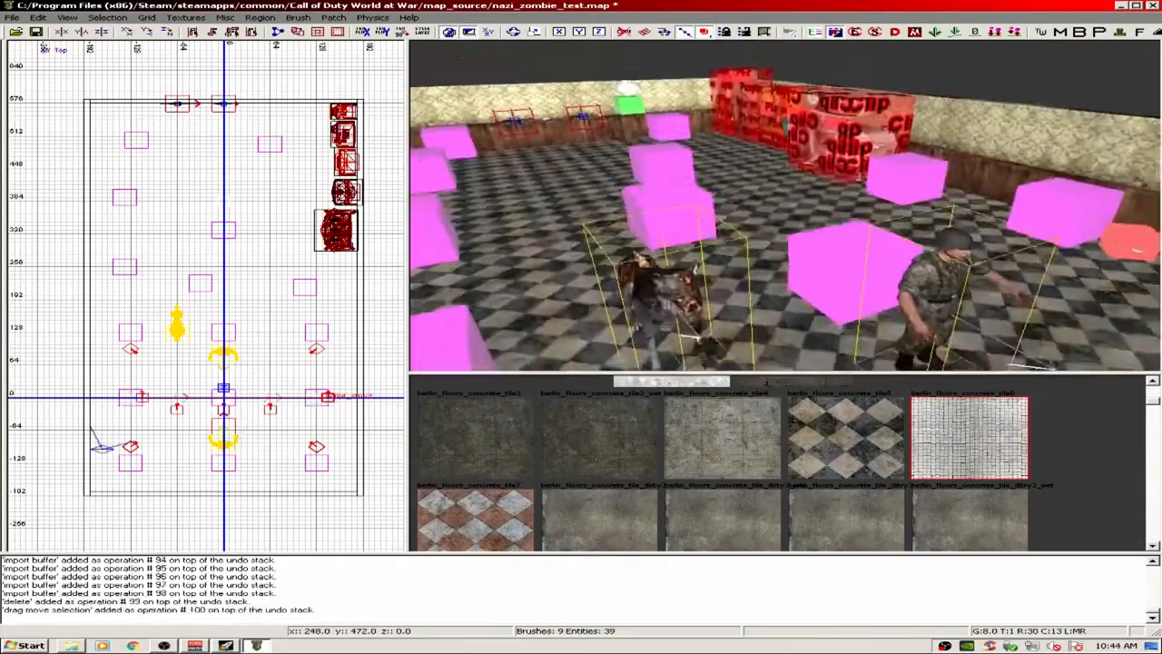
- Examine the key values of the actor_axis_zombie_ger_ber_sshonor spawner above the map origin, then close its properties and deselect it
right_click_drag(605, 175, 717, 172)
right_click_drag(1032, 142, 951, 136)
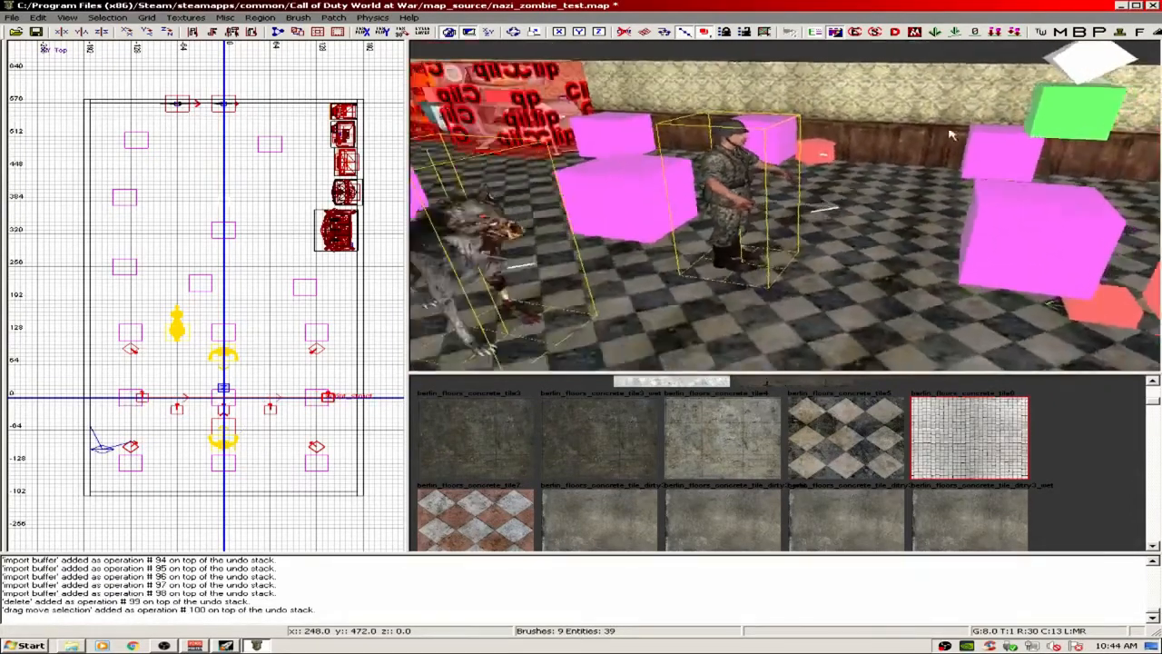
left_click(731, 177, "shift")
key("n")
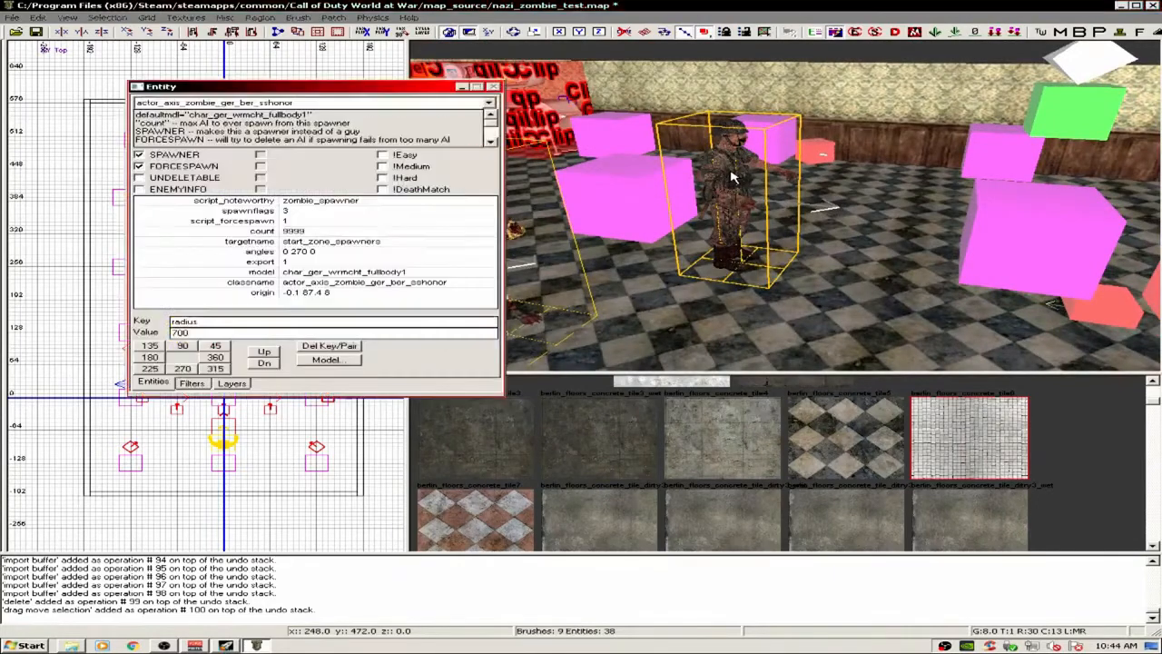
key("n")
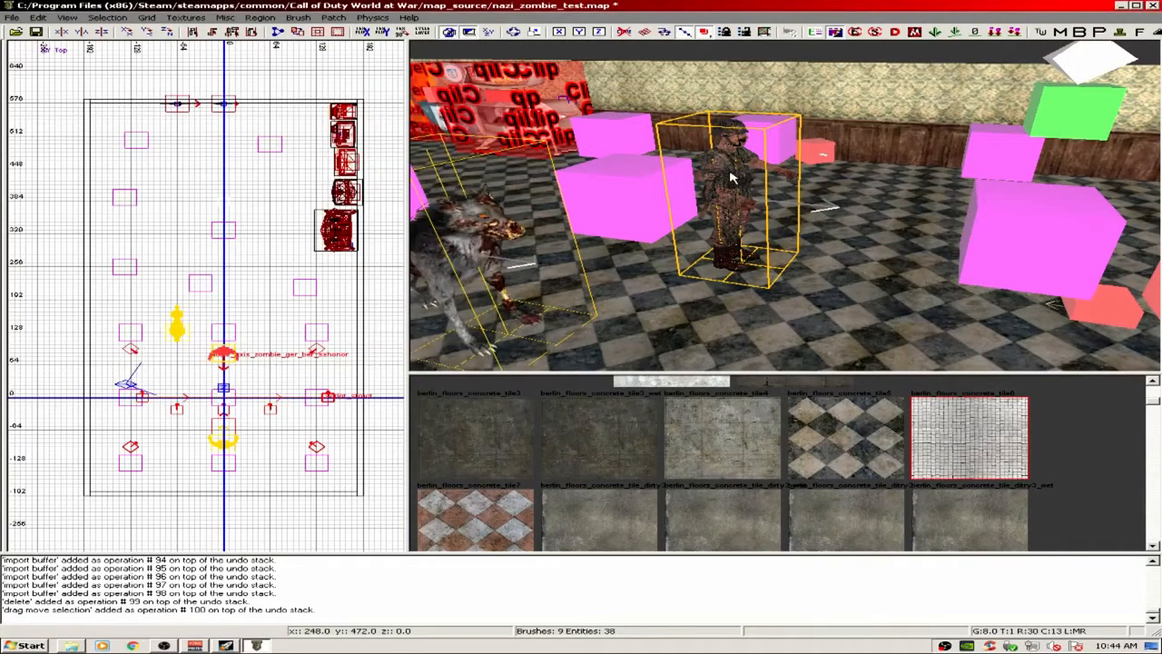
key("Escape")
- Examine the remaining spawn entities and the info_player_start near the room's centre by selecting them in turn
mouse_move(732, 176)
right_mouse_down()
mouse_move(786, 177)
mouse_move(817, 158)
mouse_move(726, 195)
mouse_move(687, 229)
mouse_move(667, 207)
mouse_move(673, 295)
mouse_move(719, 290)
mouse_move(673, 259)
mouse_move(706, 240)
mouse_move(843, 228)
mouse_move(844, 217)
mouse_move(840, 259)
mouse_move(821, 263)
mouse_move(808, 227)
mouse_move(821, 195)
right_mouse_up()
left_click(732, 177, "shift")
left_click(651, 242, "shift")
left_click(673, 295, "shift")
left_click(719, 289, "shift")
key("Escape")
left_click(842, 228, "shift")
left_click(840, 236, "shift")
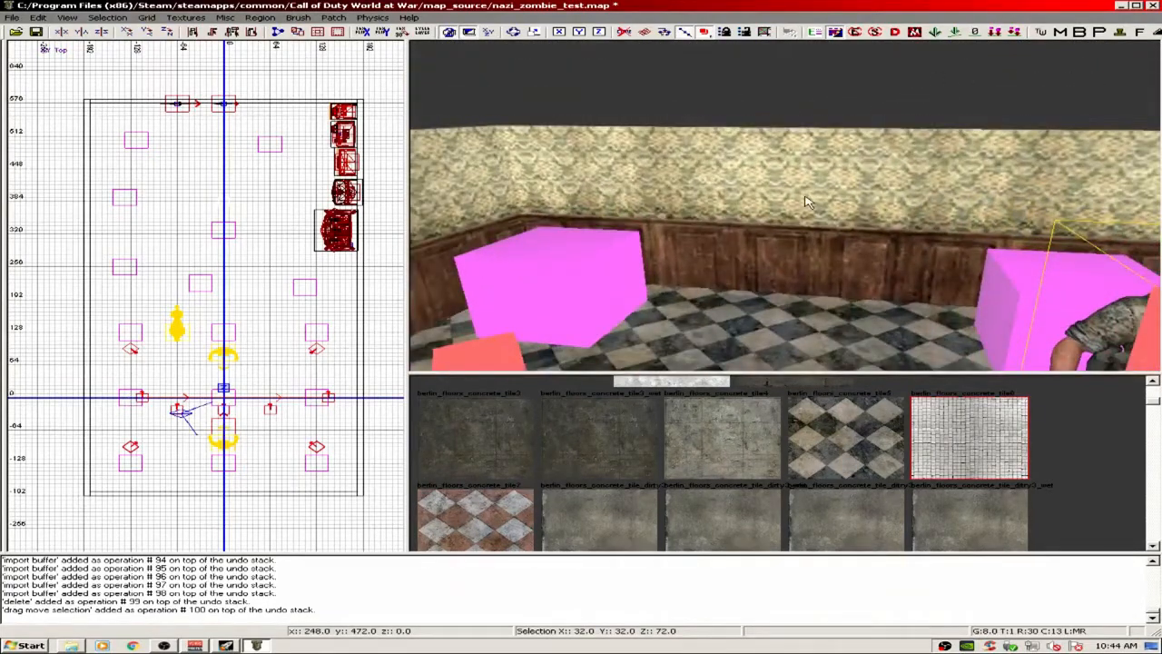
- Select the room's lower wall brush and filter all entities out of the views
left_click(762, 205, "shift")
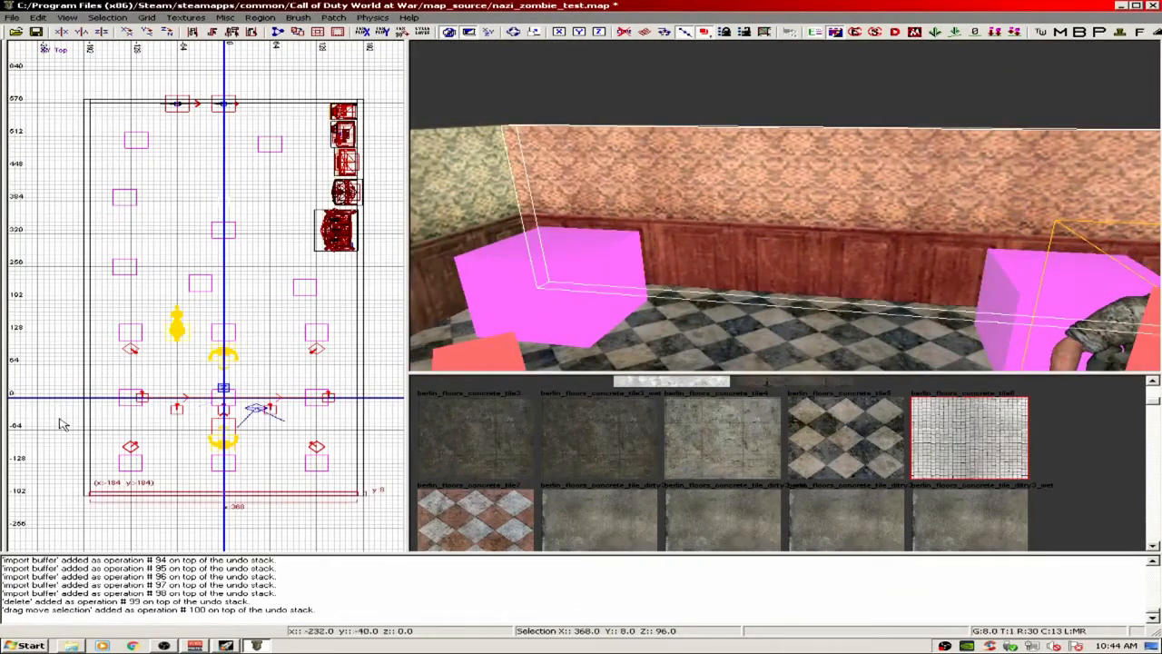
scroll(159, 426, "down", 3)
scroll(159, 427, "up", 3)
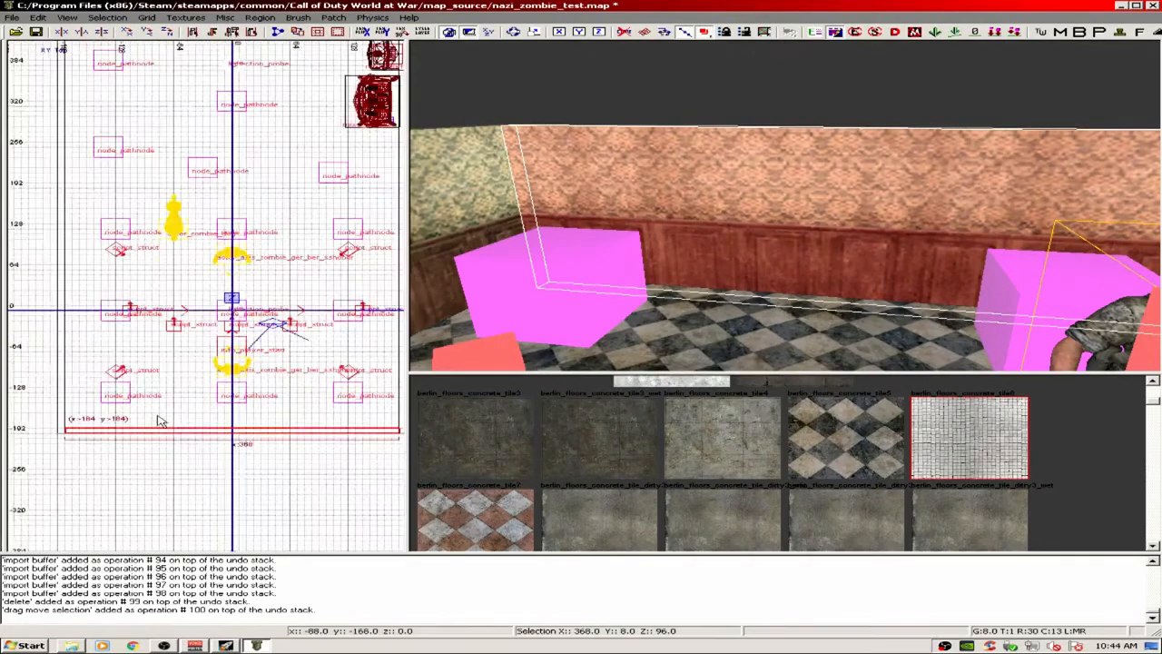
key("f")
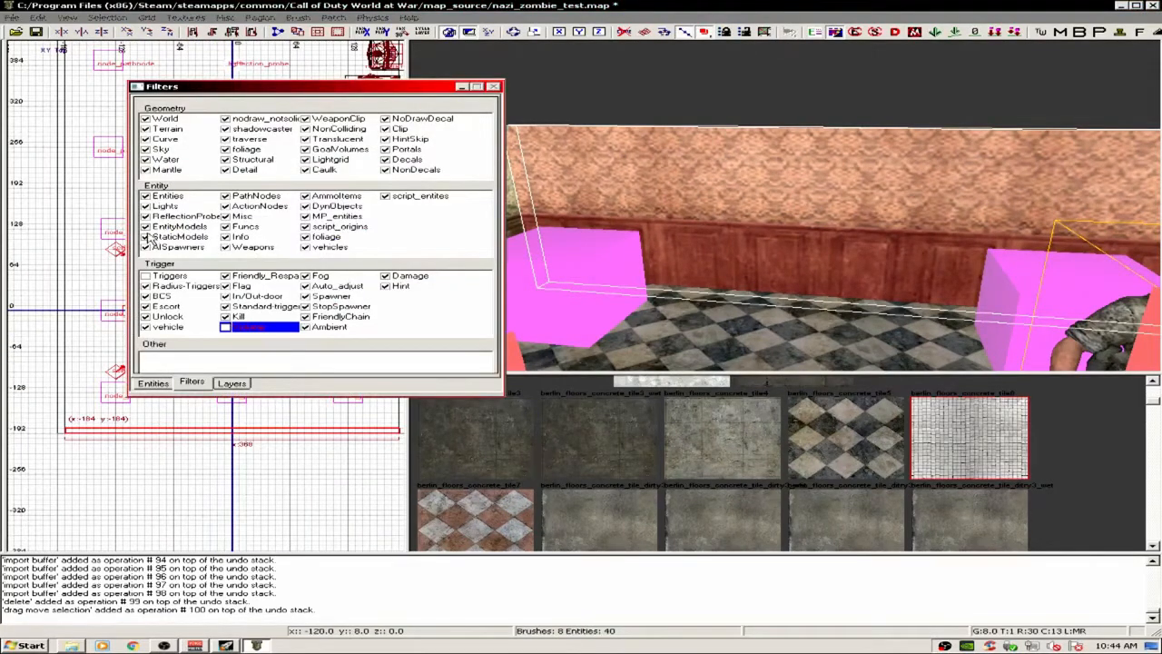
left_click(146, 196)
key("f")
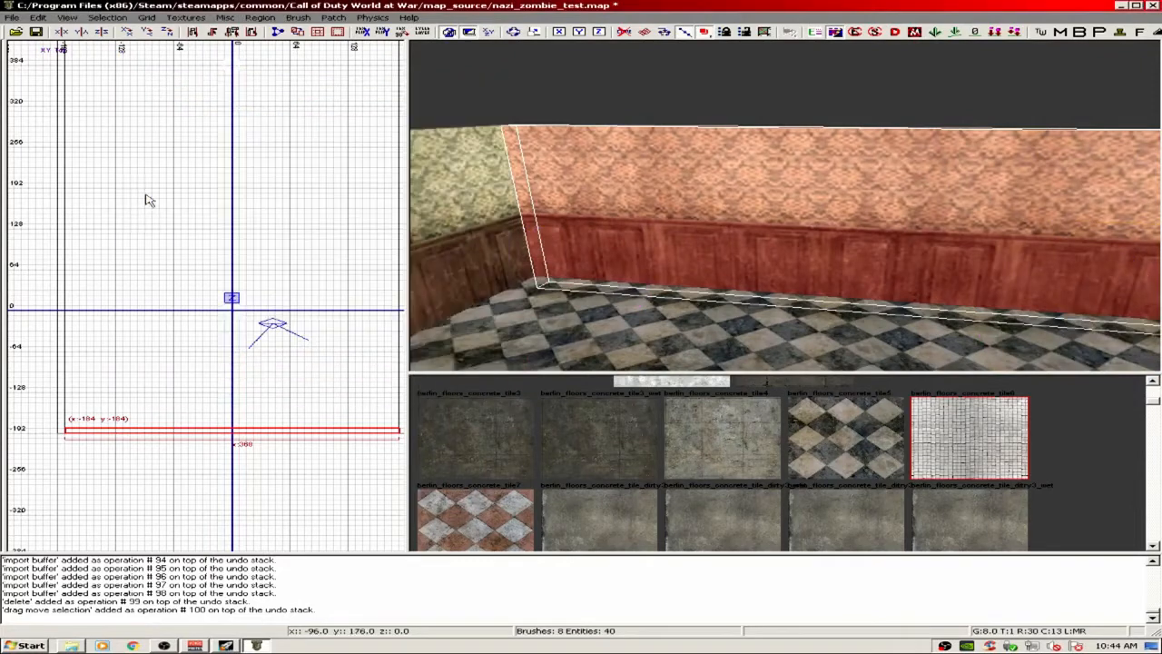
right_click_drag(601, 246, 417, 240)
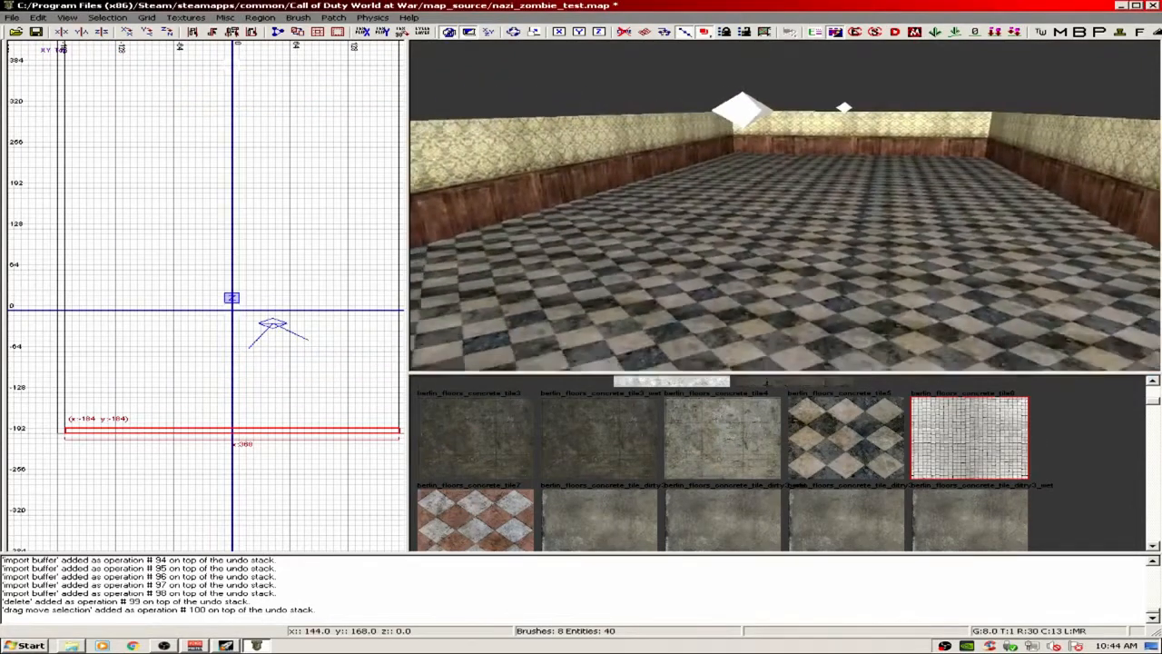
- In the front view, split the selected wall vertically at x -128 with the Clipper, keeping both pieces
key("ctrl+Tab")
mouse_move(135, 301)
right_mouse_down()
mouse_move(168, 319)
mouse_move(135, 303)
right_mouse_up()
scroll(151, 300, "up", 5)
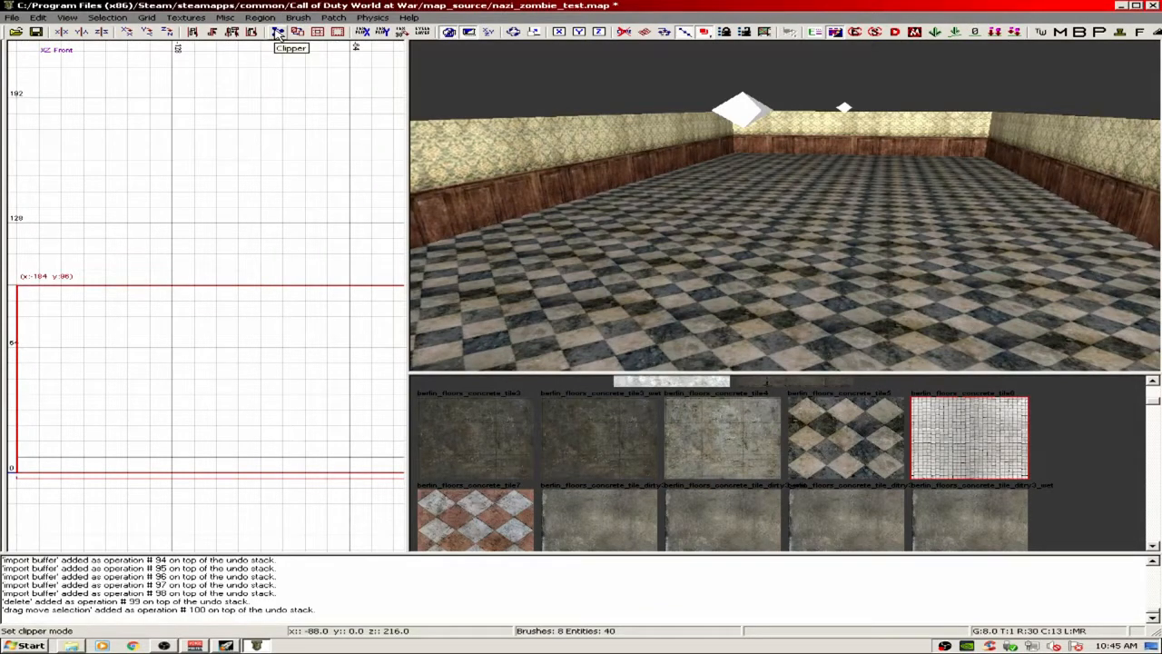
left_click(278, 33)
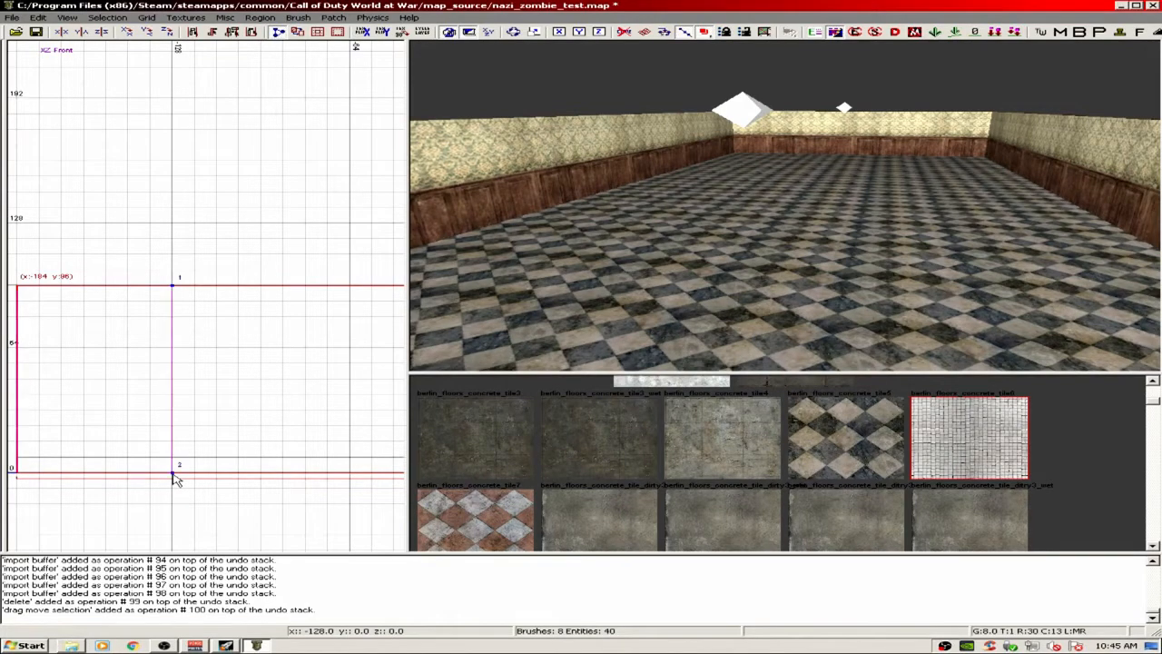
mouse_move(742, 285)
right_mouse_down()
mouse_move(685, 306)
mouse_move(717, 288)
mouse_move(738, 303)
right_mouse_up()
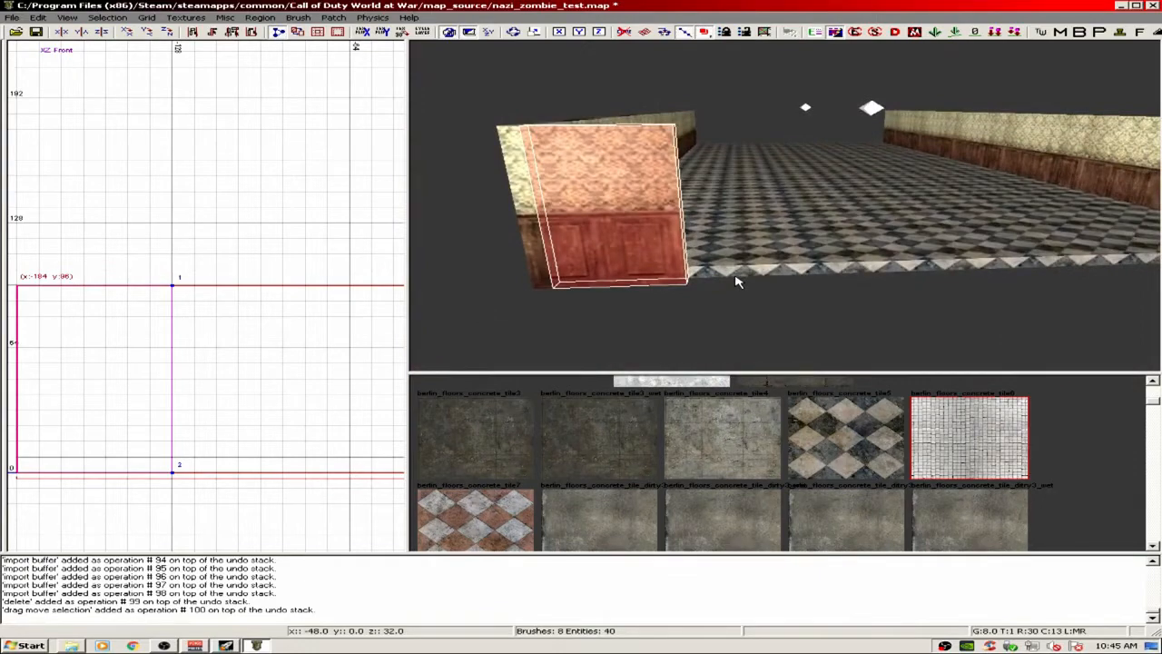
key("shift+Return")
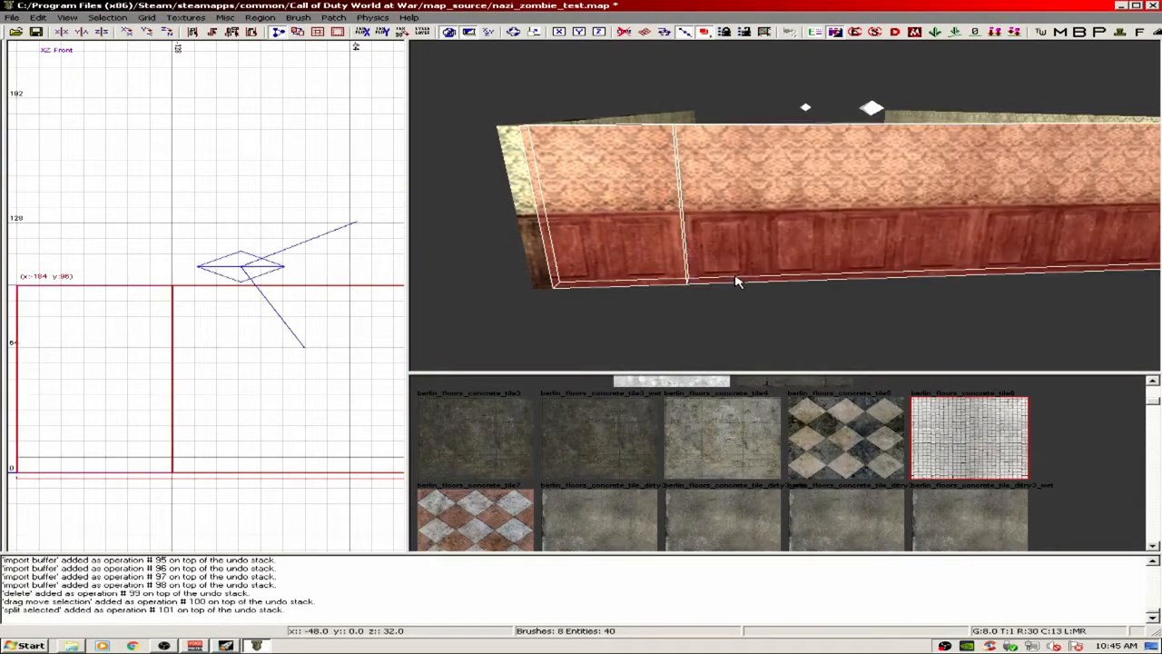
- Deselect the short end piece and split the long wall vertically at x 128 with the Clipper, keeping both pieces
right_click_drag(711, 230, 714, 269)
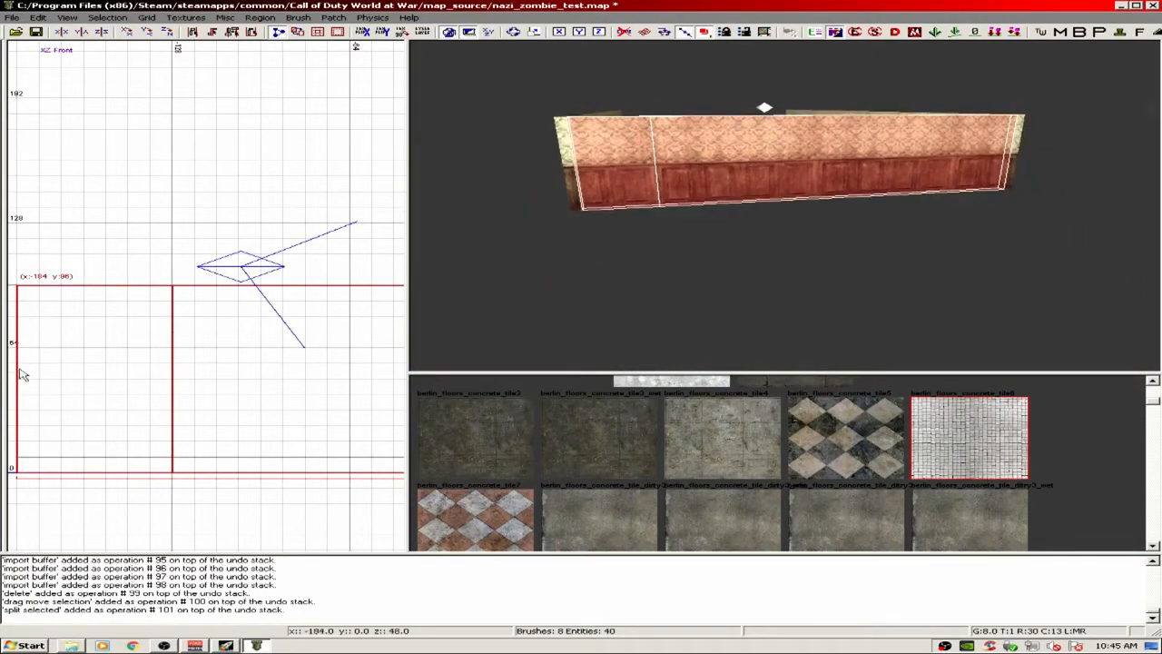
scroll(199, 326, "down", 6)
mouse_move(238, 309)
right_mouse_down()
mouse_move(199, 357)
mouse_move(118, 381)
right_mouse_up()
left_click(632, 174, "shift")
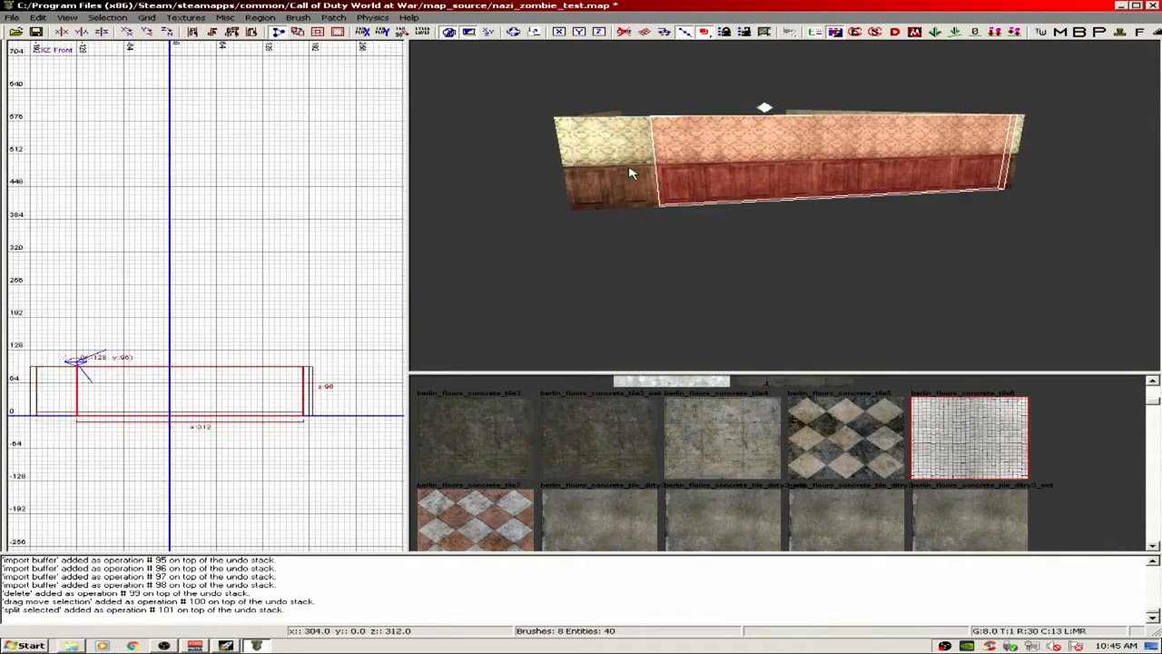
right_click_drag(258, 359, 249, 364)
scroll(254, 371, "up", 6)
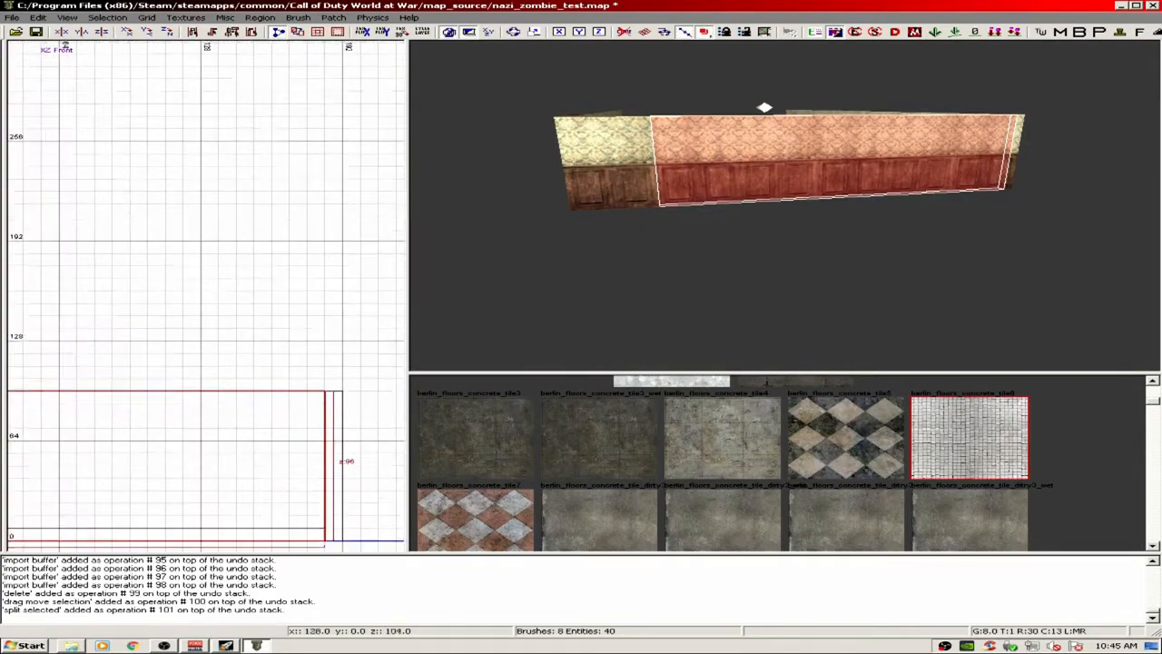
right_click_drag(202, 354, 221, 440)
left_click(196, 439)
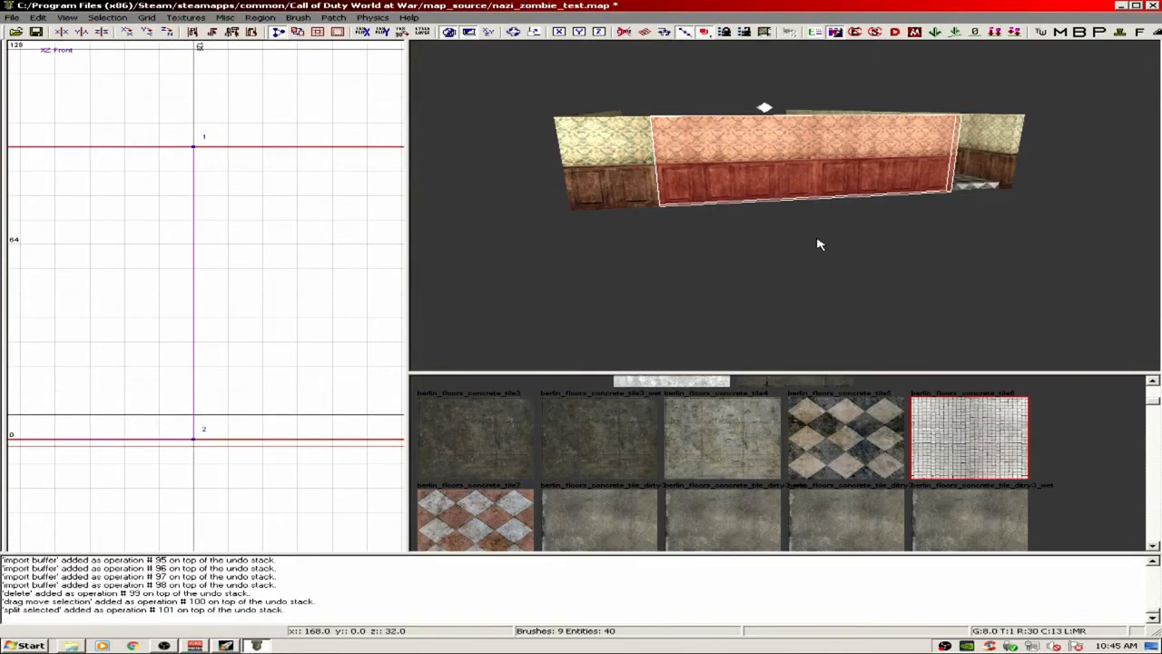
key("shift+Return")
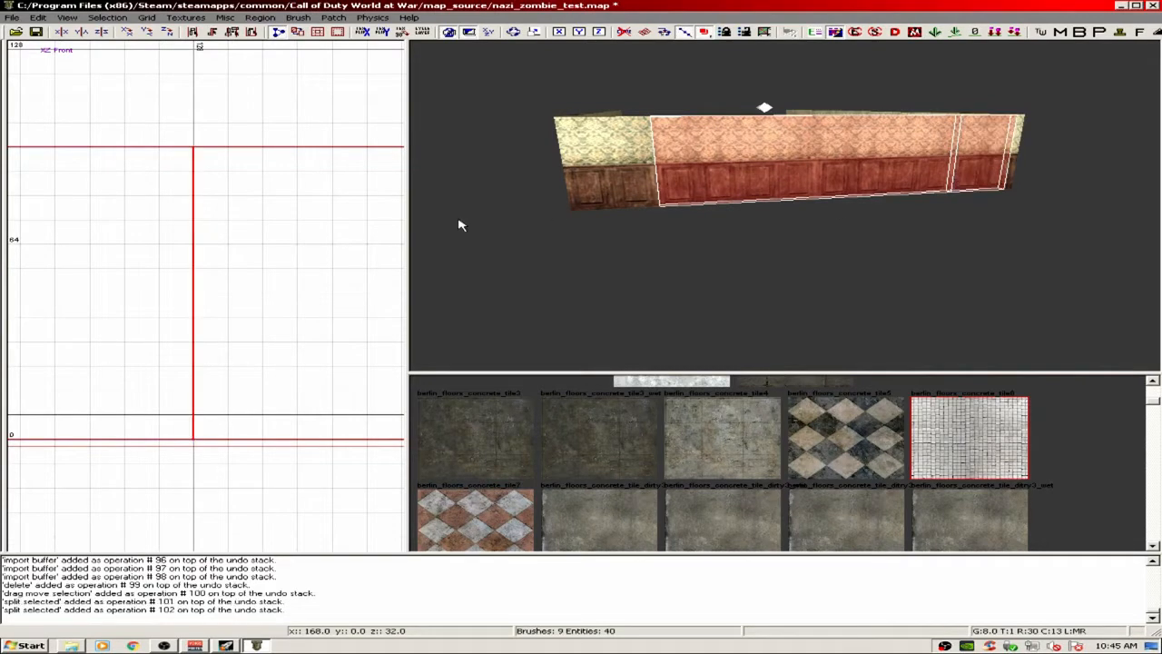
scroll(215, 228, "down", 5)
key("Escape")
- Select the middle wall piece and pull its right end in to x 64, opening a 64-unit gap, then deselect it
right_click(609, 224)
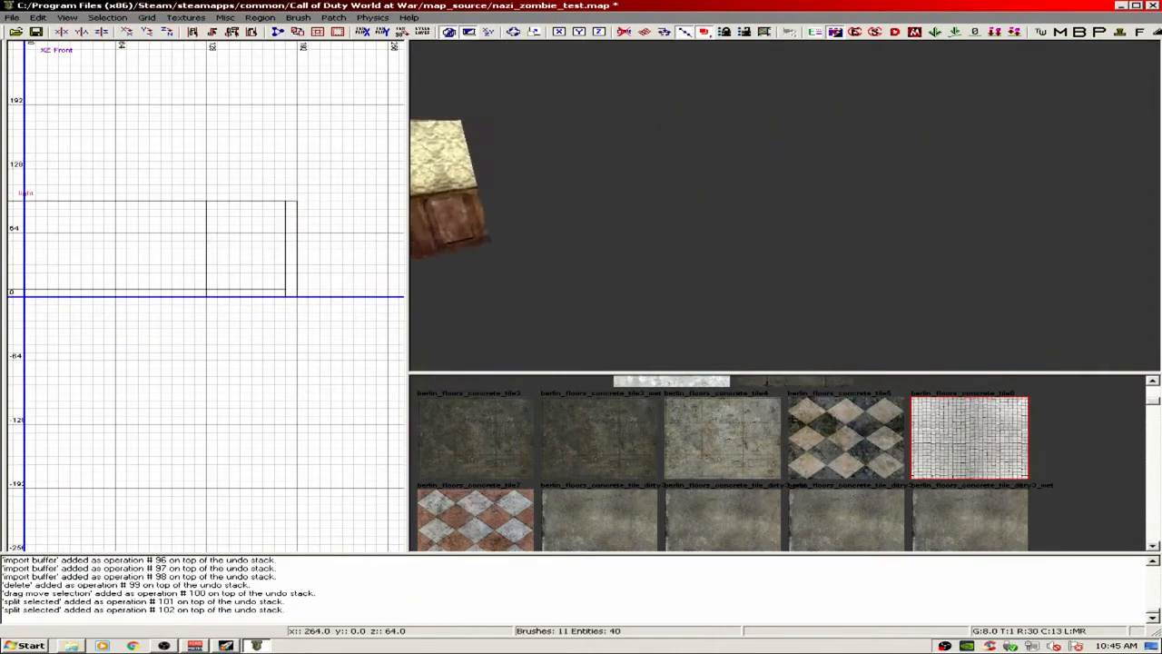
right_click_drag(609, 223, 539, 268)
left_click(604, 252, "shift")
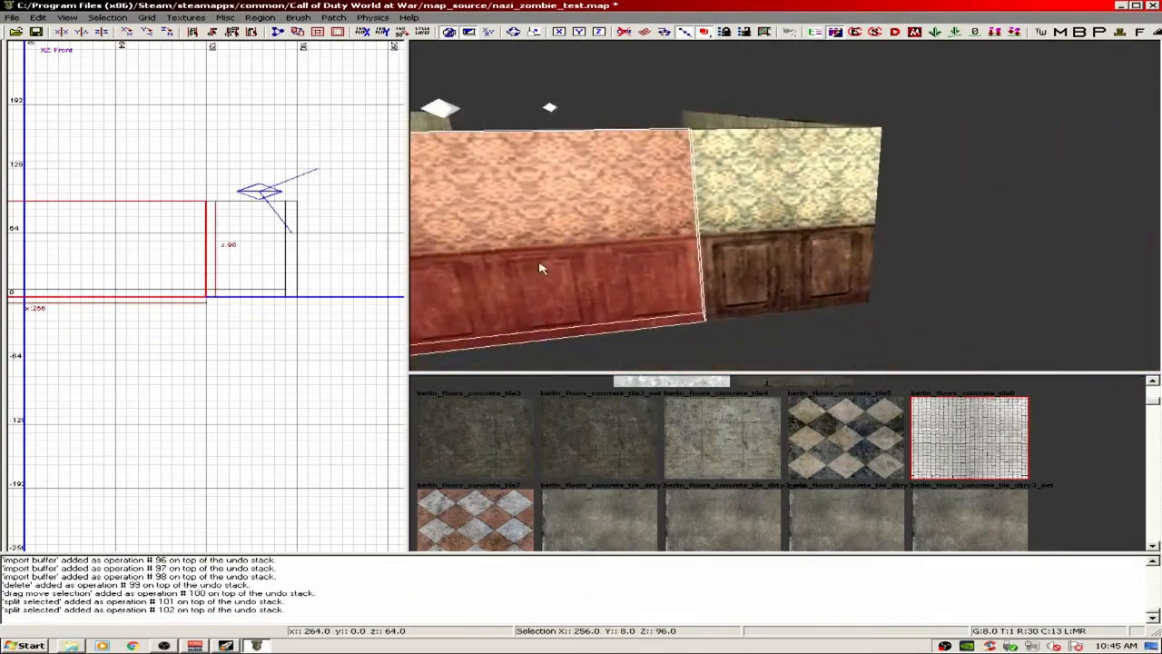
left_click_drag(275, 263, 183, 261)
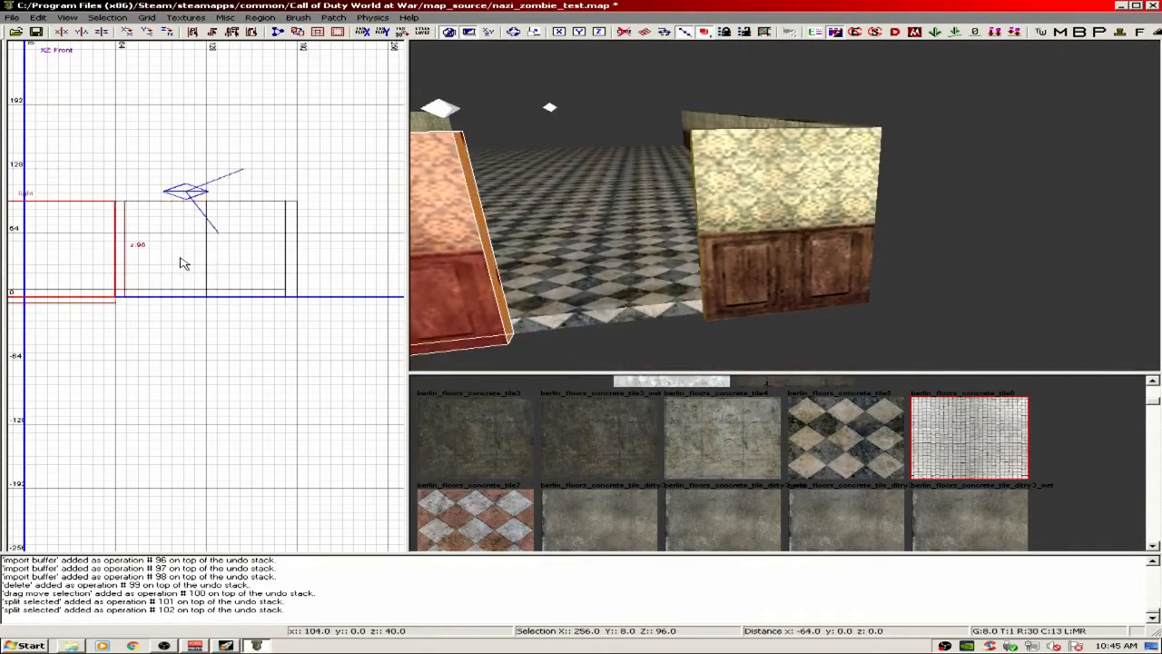
key("Escape")
- Pull the middle wall piece's left end in to x -64 so the piece is 128 units wide
right_click_drag(420, 257, 635, 230)
left_click(636, 230, "shift")
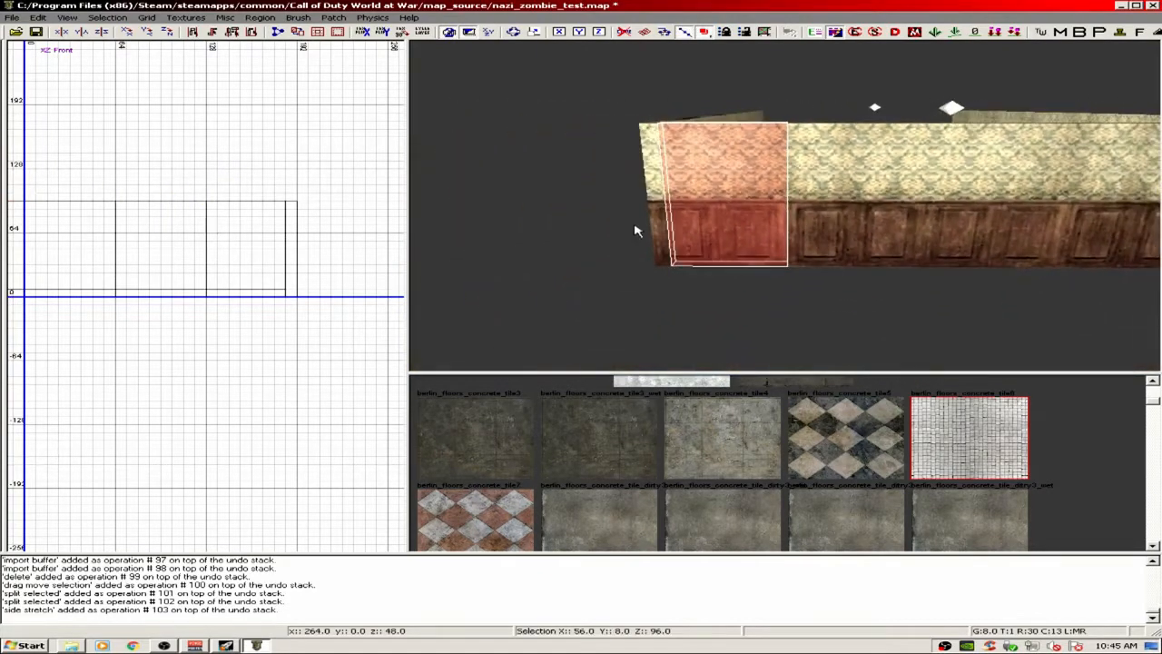
left_click(748, 204, "shift")
right_click_drag(741, 197, 762, 205)
left_click(763, 205, "shift")
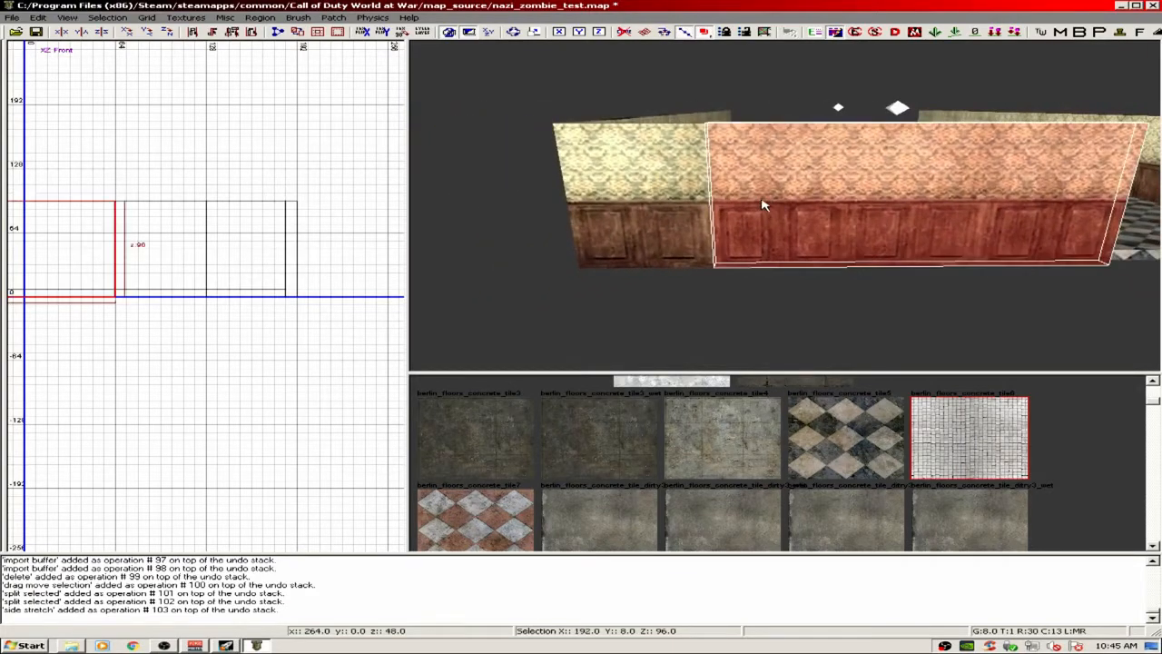
left_click_drag(665, 203, 753, 205)
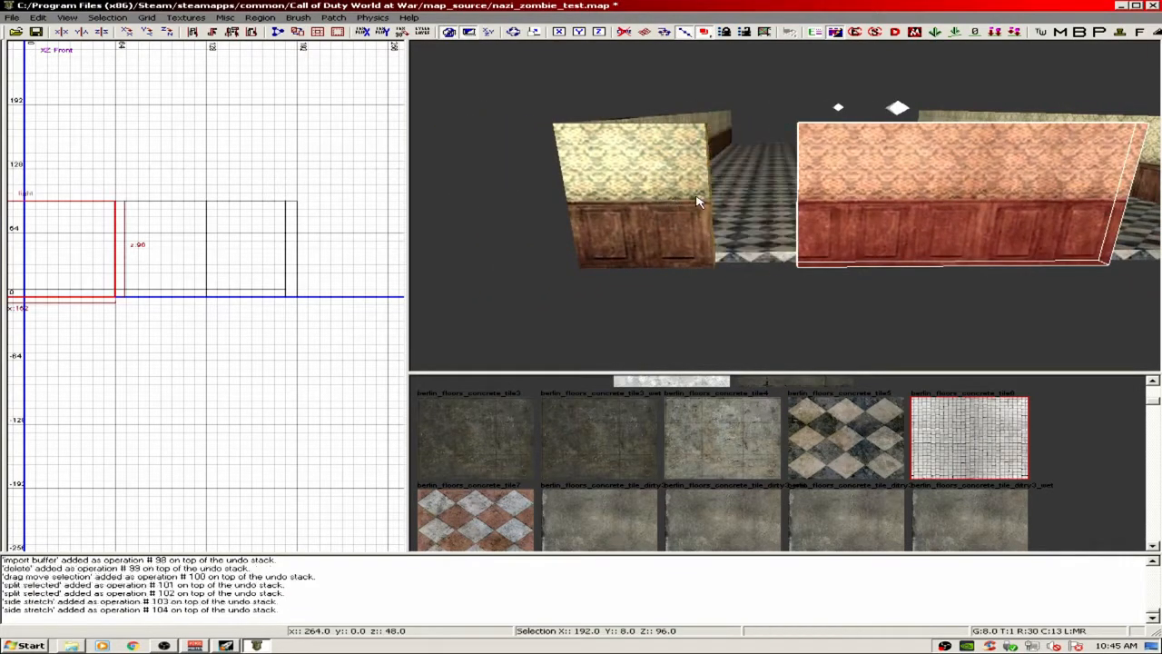
scroll(136, 254, "down", 4)
scroll(109, 254, "up", 5)
left_click_drag(76, 254, 120, 253)
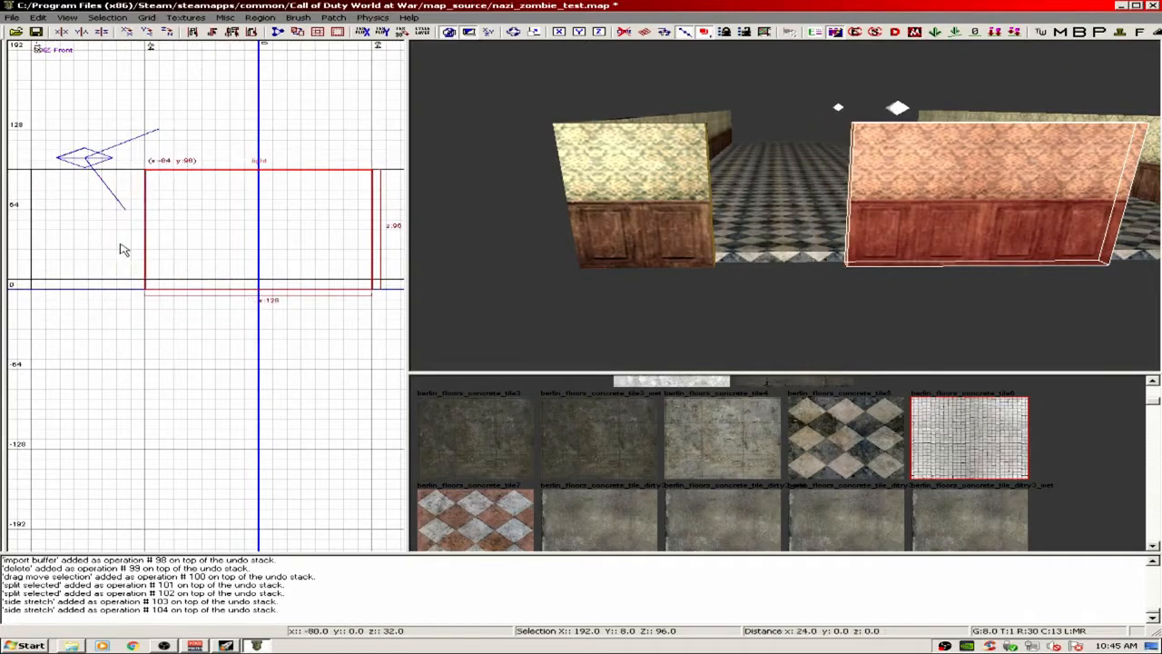
- Duplicate the middle wall, place the copy in the left gap from x -128, and shorten it to 72 units wide
left_click(928, 181, "shift")
right_click_drag(929, 182, 906, 184)
left_click(905, 180, "shift")
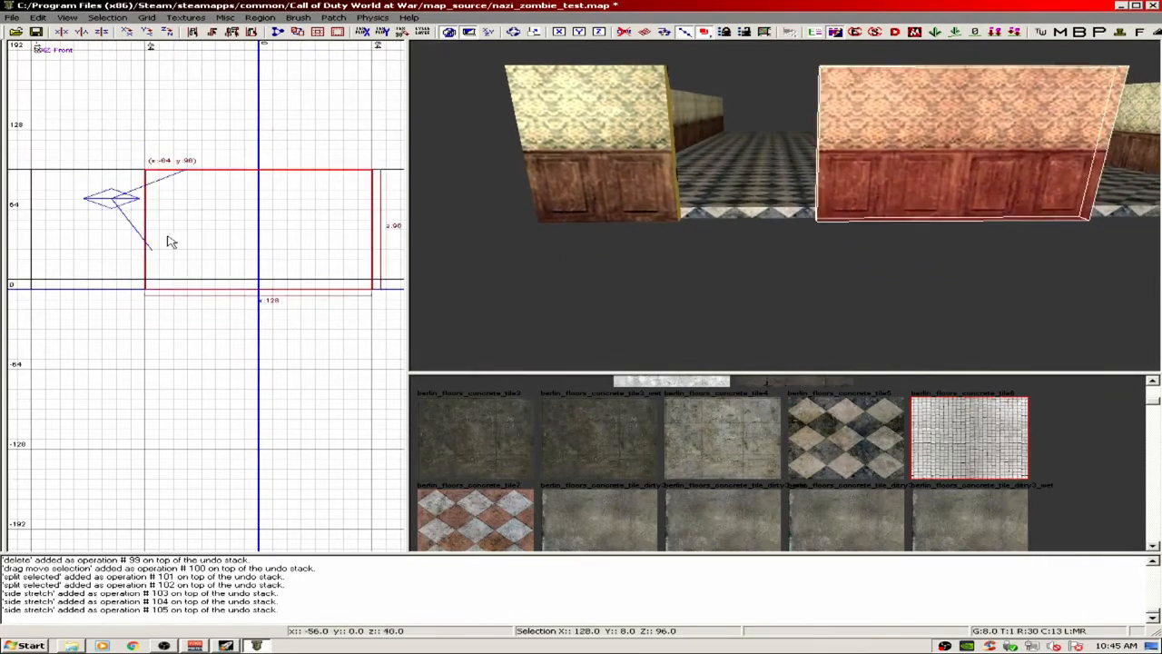
scroll(156, 242, "down", 2)
key("space")
left_click_drag(213, 247, 134, 245)
left_click_drag(944, 136, 835, 127)
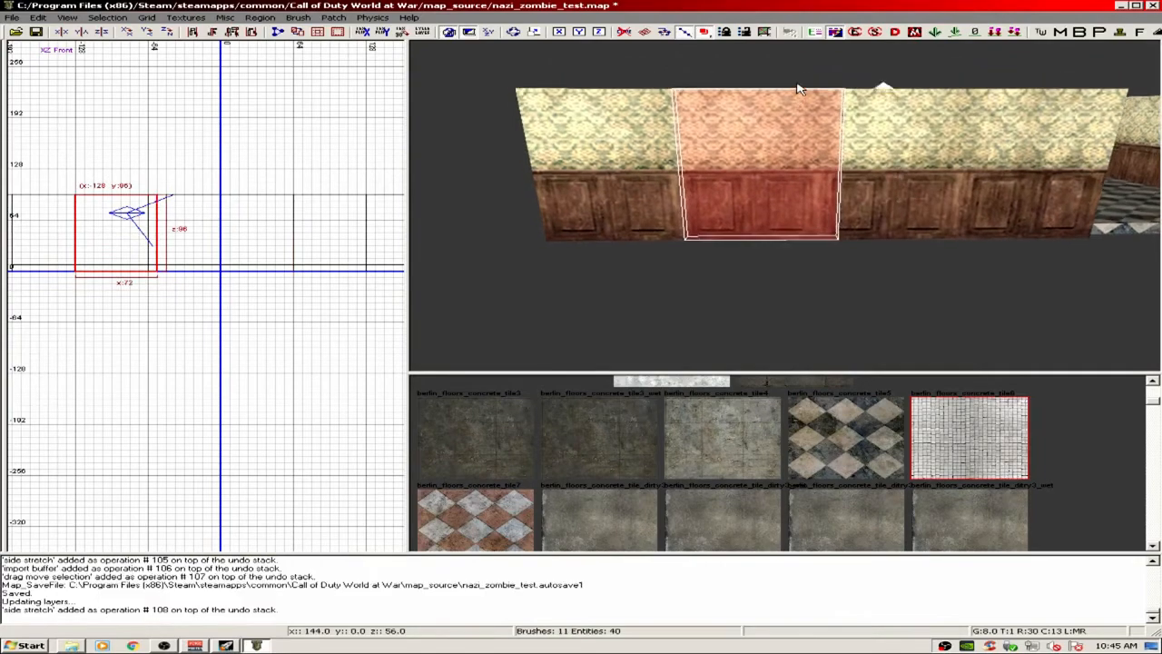
- Resize the copied wall into a window sill 64 units wide and 40 units high, then deselect it
left_click_drag(797, 89, 796, 222)
right_click_drag(797, 222, 940, 171)
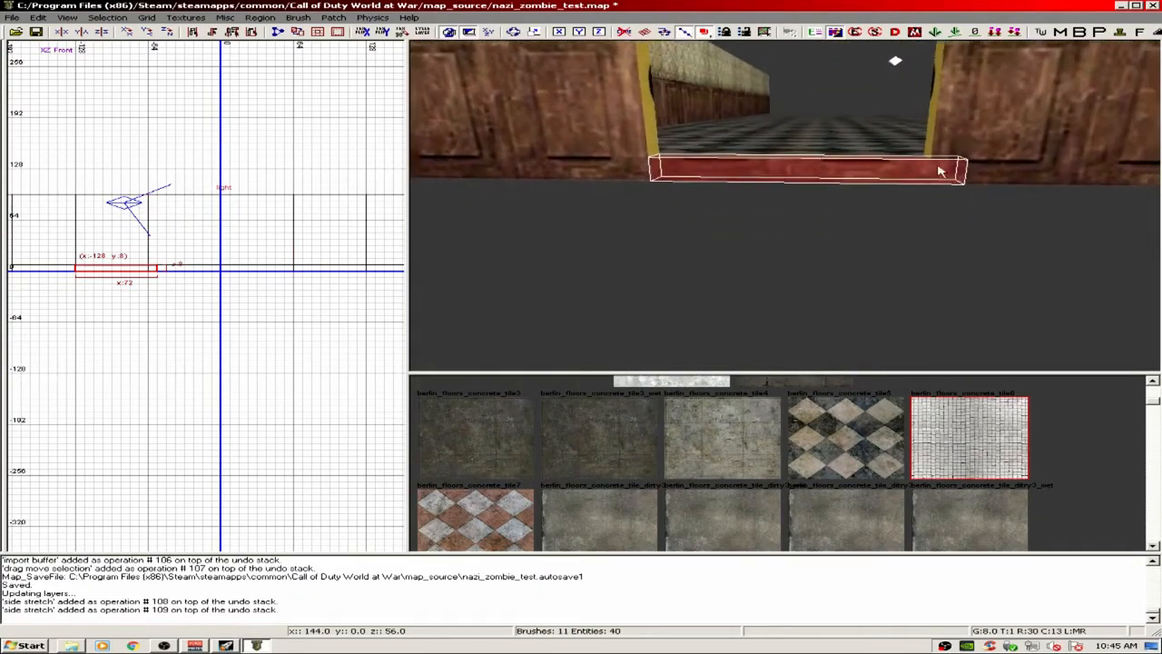
left_click_drag(1006, 169, 888, 156)
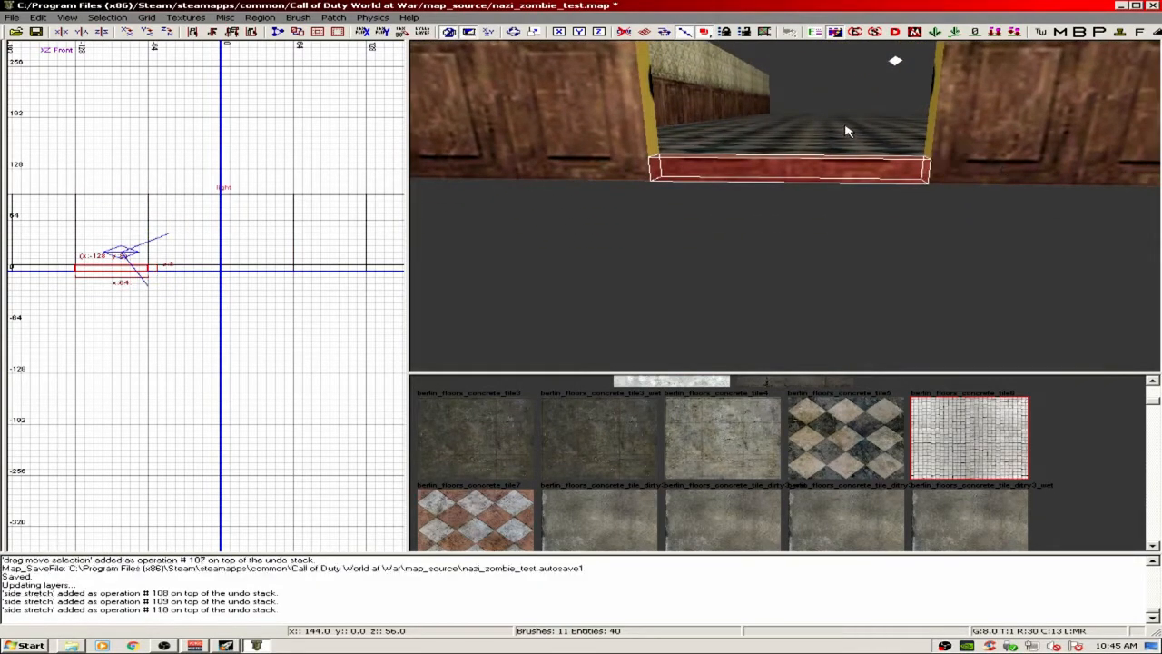
right_click_drag(840, 128, 839, 117, "ctrl")
left_click_drag(839, 128, 836, 108)
key("Escape")
- Duplicate the low window sill brush and move the copy into the right-hand wall gap at x 64, then deselect it
right_click_drag(822, 125, 844, 134)
right_click_drag(713, 169, 714, 162, "ctrl")
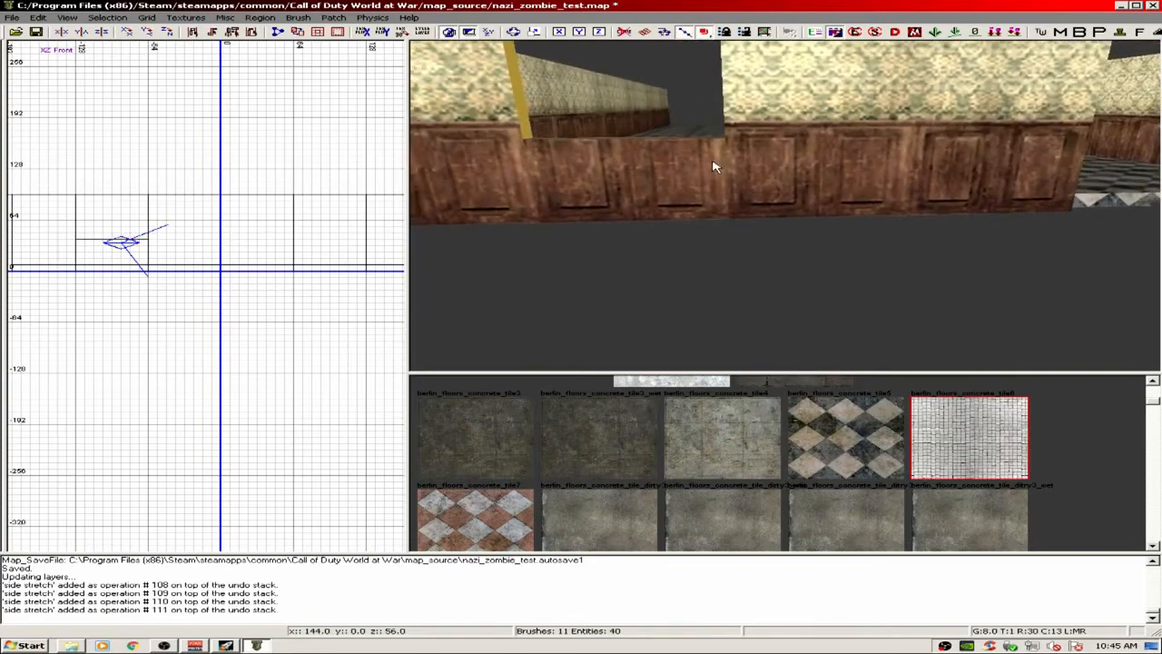
left_click(713, 162, "shift")
scroll(129, 257, "down", 2)
key("space")
left_click_drag(129, 257, 252, 255)
left_click(246, 255)
right_click_drag(545, 209, 636, 209)
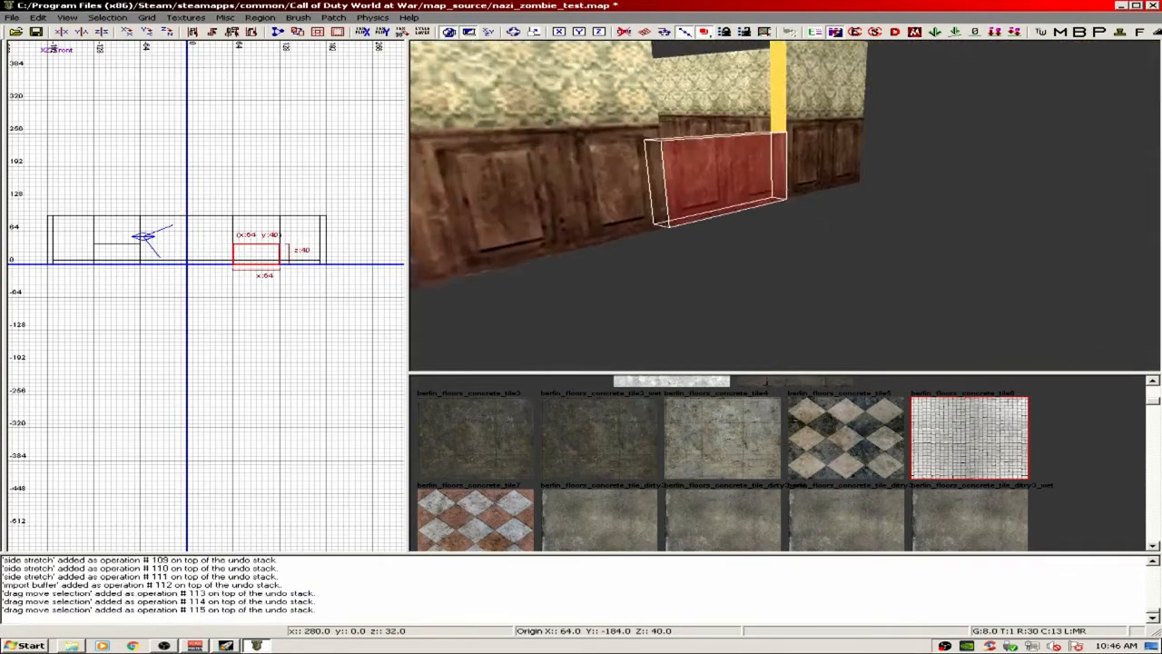
right_click_drag(781, 254, 805, 221)
mouse_move(701, 207)
right_mouse_down()
mouse_move(701, 190)
mouse_move(663, 154)
right_mouse_up()
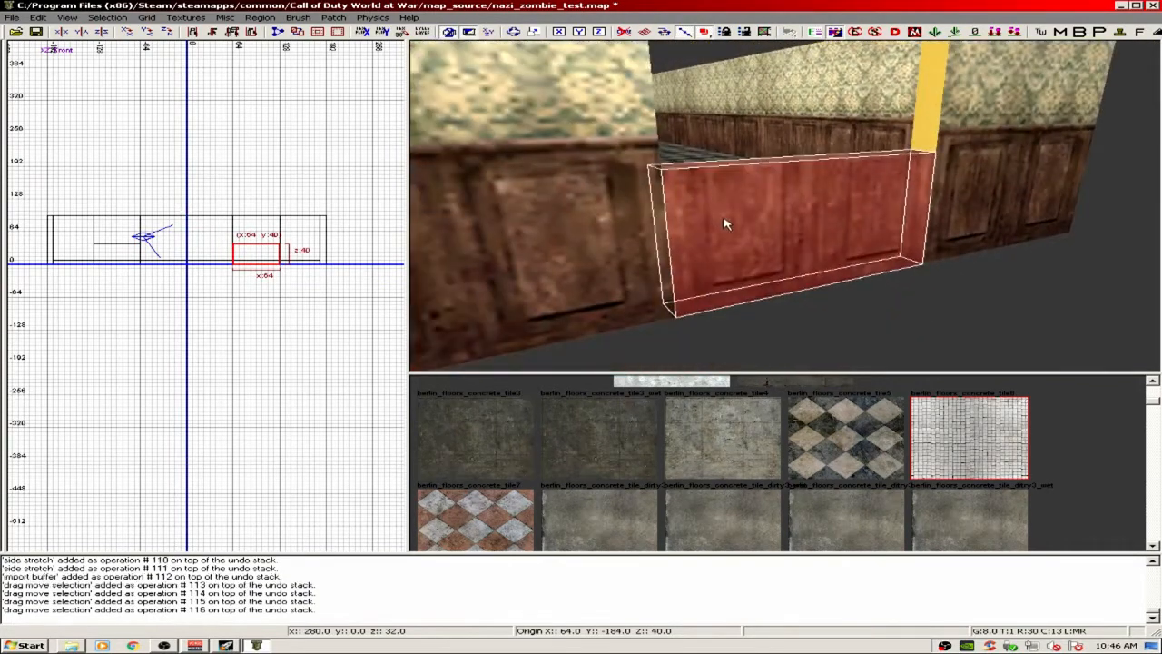
key("Escape")
- Apply the berlin_trim_wood_plain2 texture to the exposed faces of the window openings, then deselect them
mouse_move(724, 223)
right_mouse_down()
mouse_move(757, 205)
mouse_move(605, 73)
mouse_move(931, 78)
mouse_move(899, 127)
right_mouse_up()
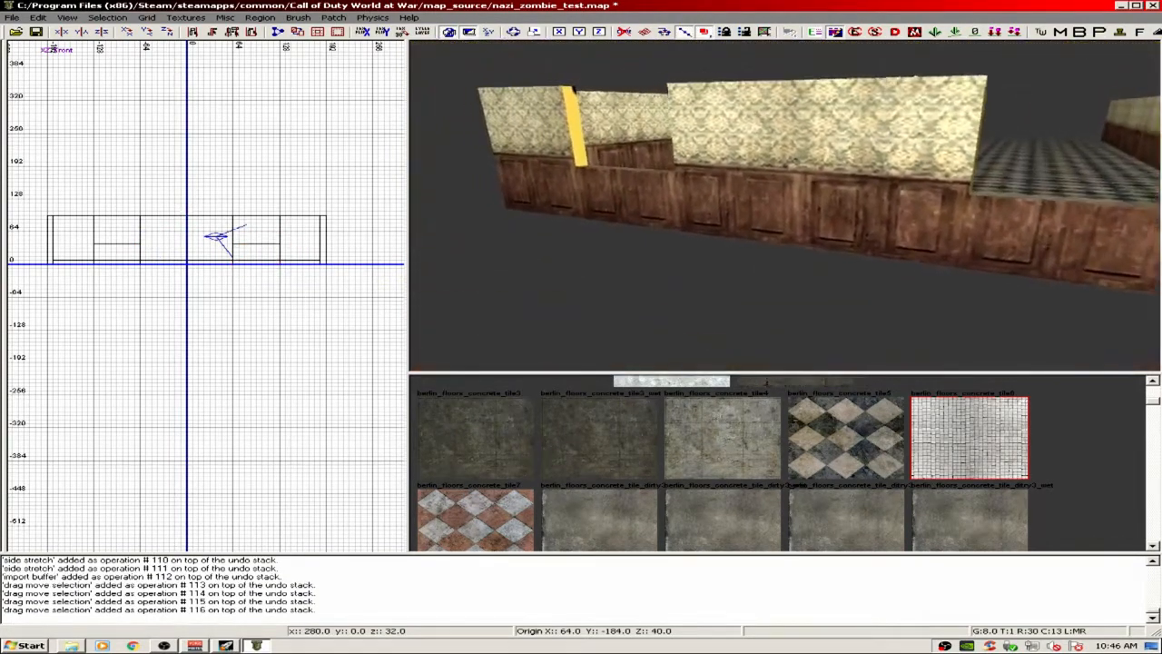
mouse_move(790, 222)
right_mouse_down()
mouse_move(760, 189)
mouse_move(783, 146)
mouse_move(817, 251)
mouse_move(734, 321)
right_mouse_up()
left_click(187, 18)
mouse_move(252, 177)
left_click(363, 258)
left_click(734, 322, "ctrl+shift")
scroll(998, 454, "down", 10)
left_click(1048, 423)
key("Escape")
right_click_drag(949, 332, 871, 227)
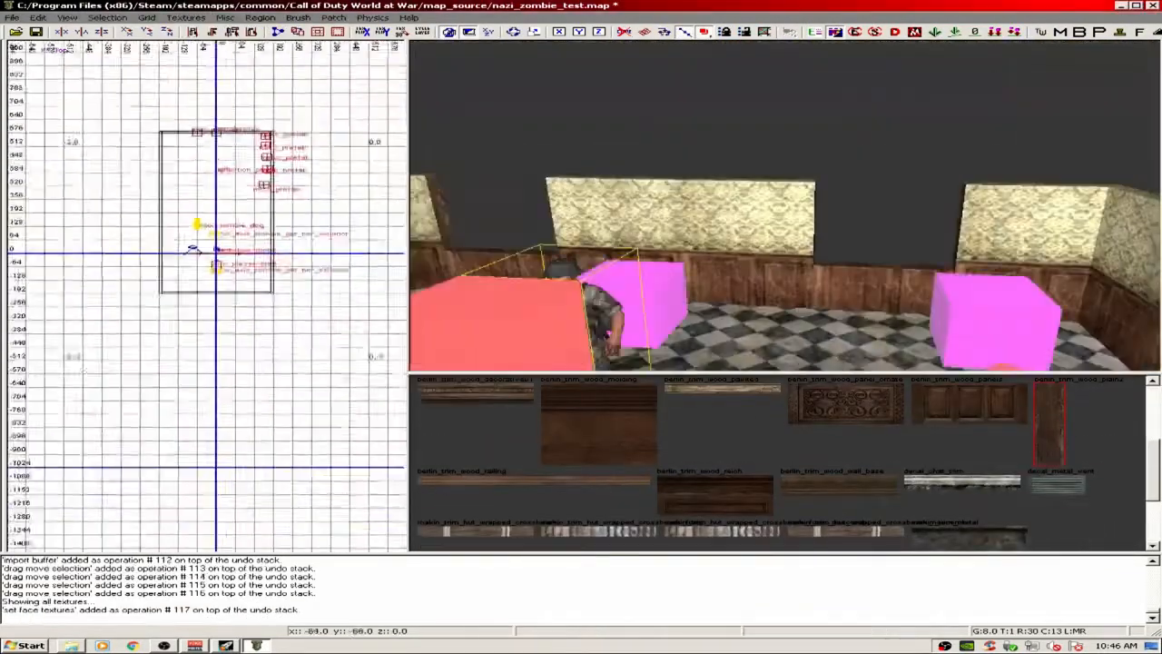
- In the top view, insert a misc prefab near the left window opening using window_med.map from the zombiemode folder
scroll(176, 298, "up", 3)
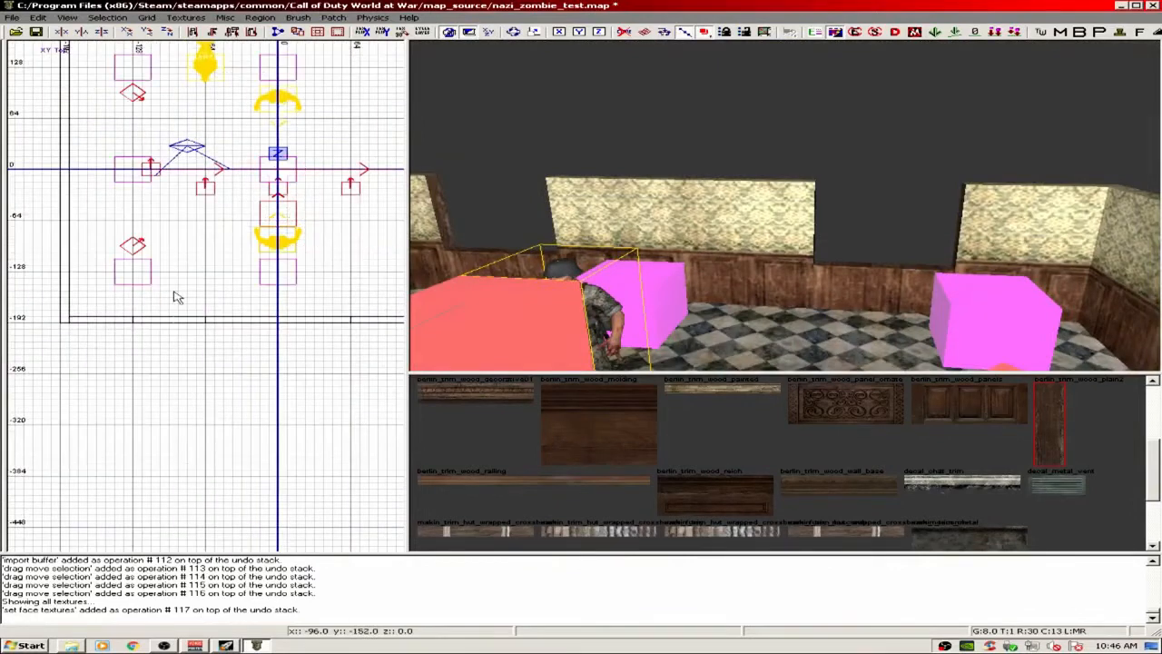
right_click(176, 297)
mouse_move(285, 501)
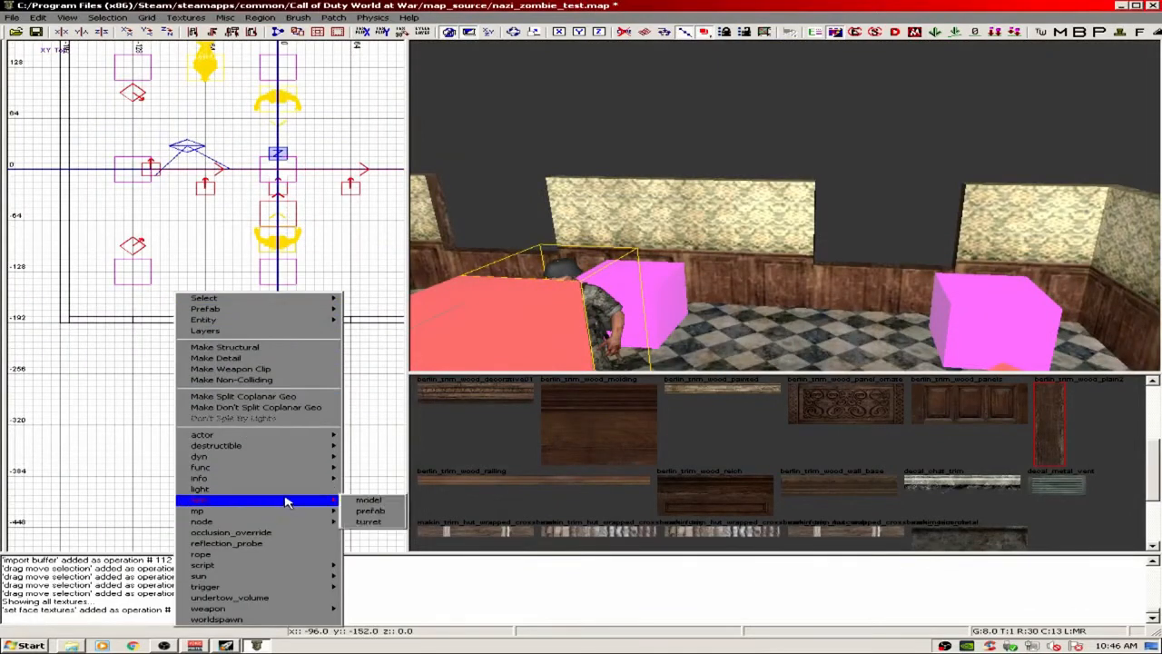
left_click(369, 510)
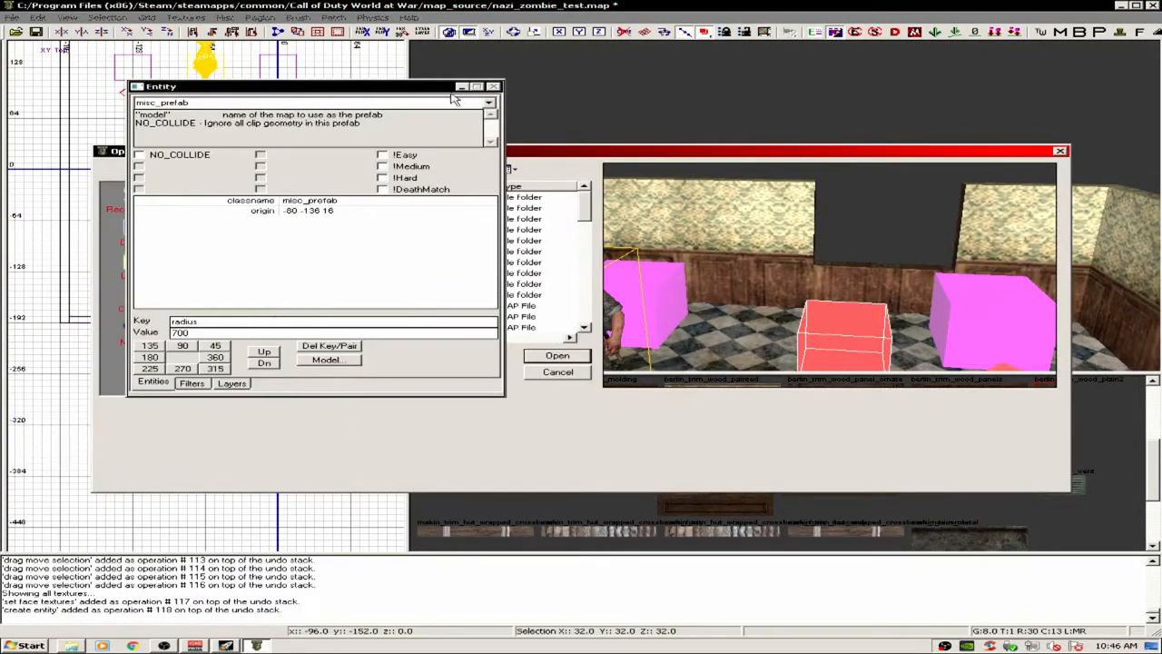
left_click(460, 88)
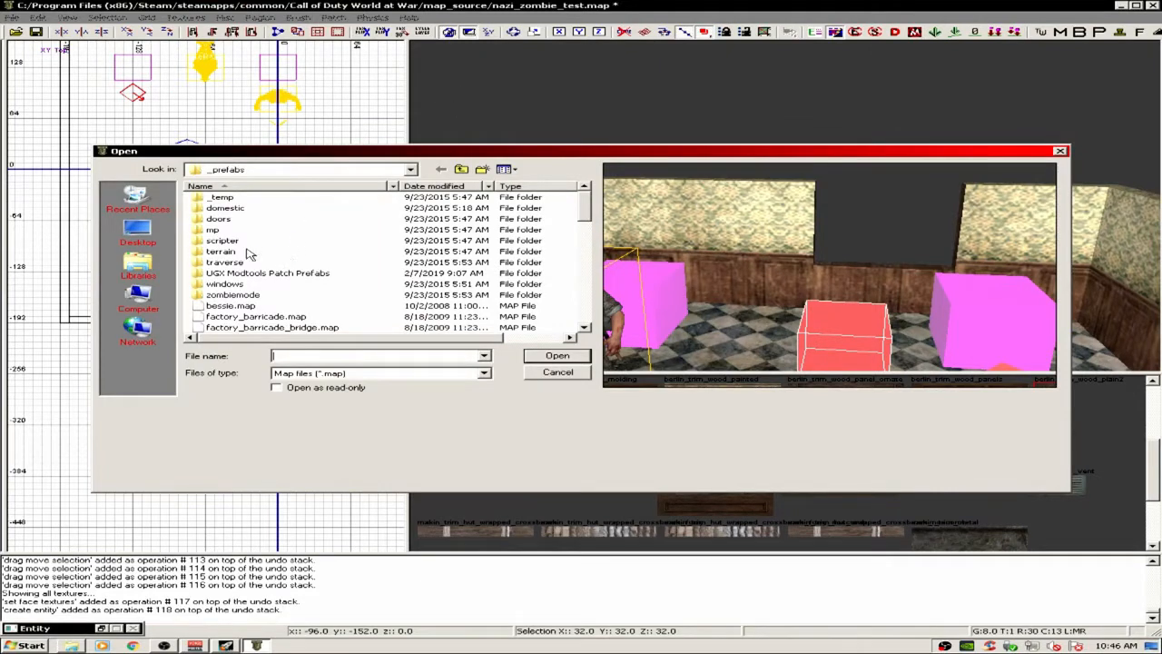
double_click(233, 295)
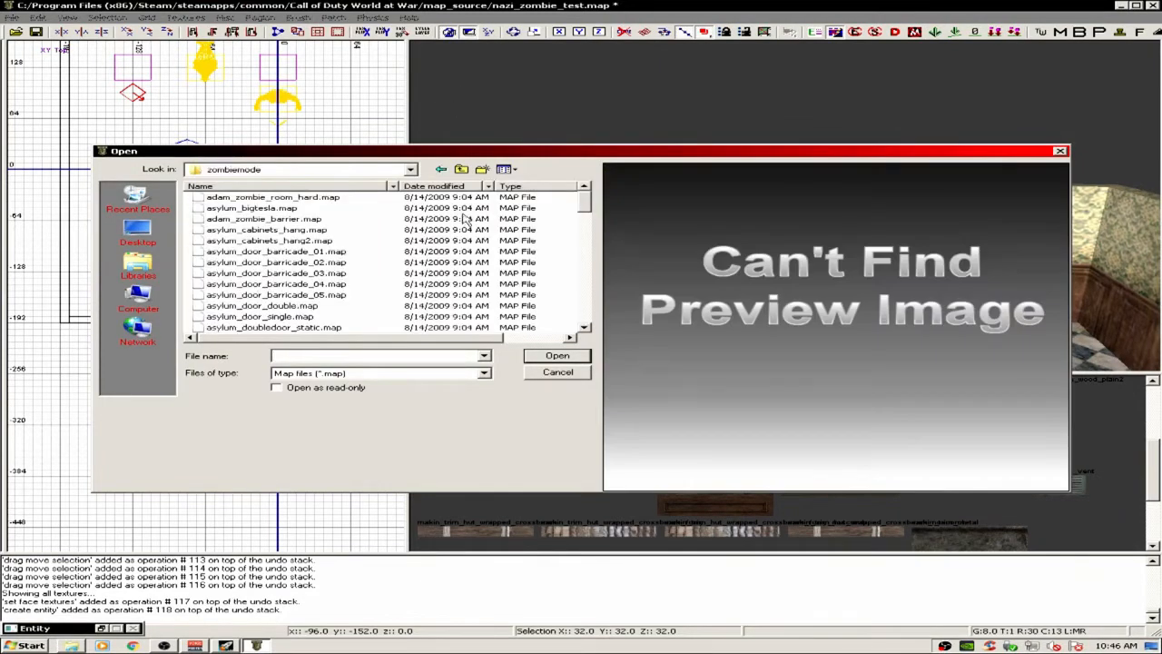
left_click_drag(581, 203, 574, 324)
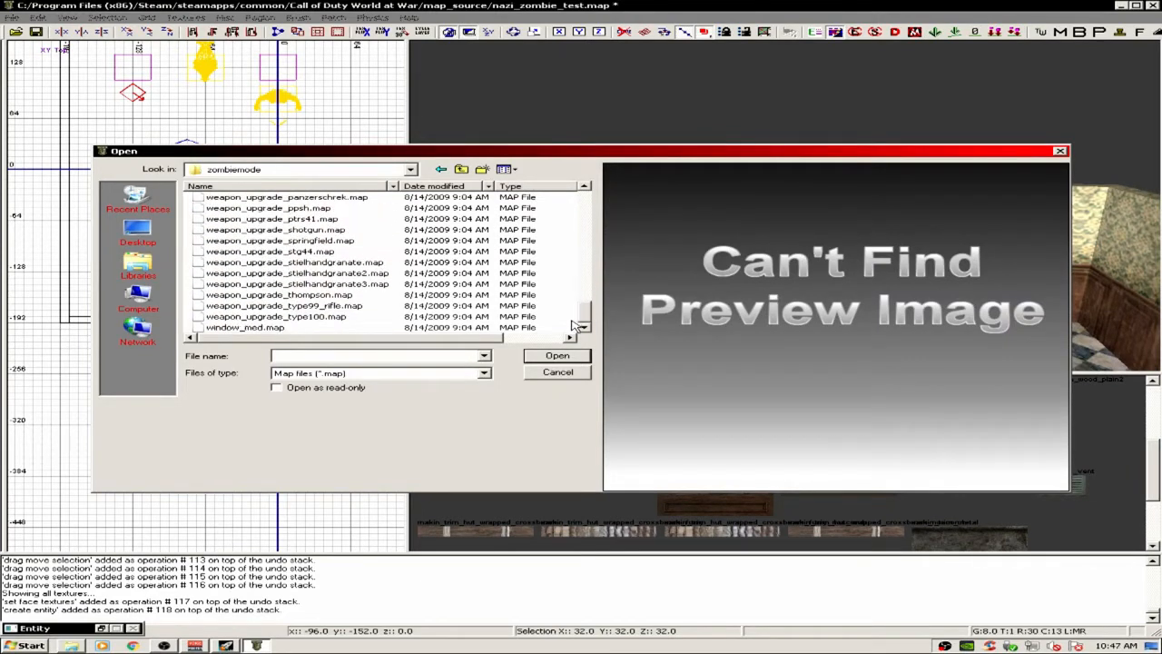
left_click(260, 328)
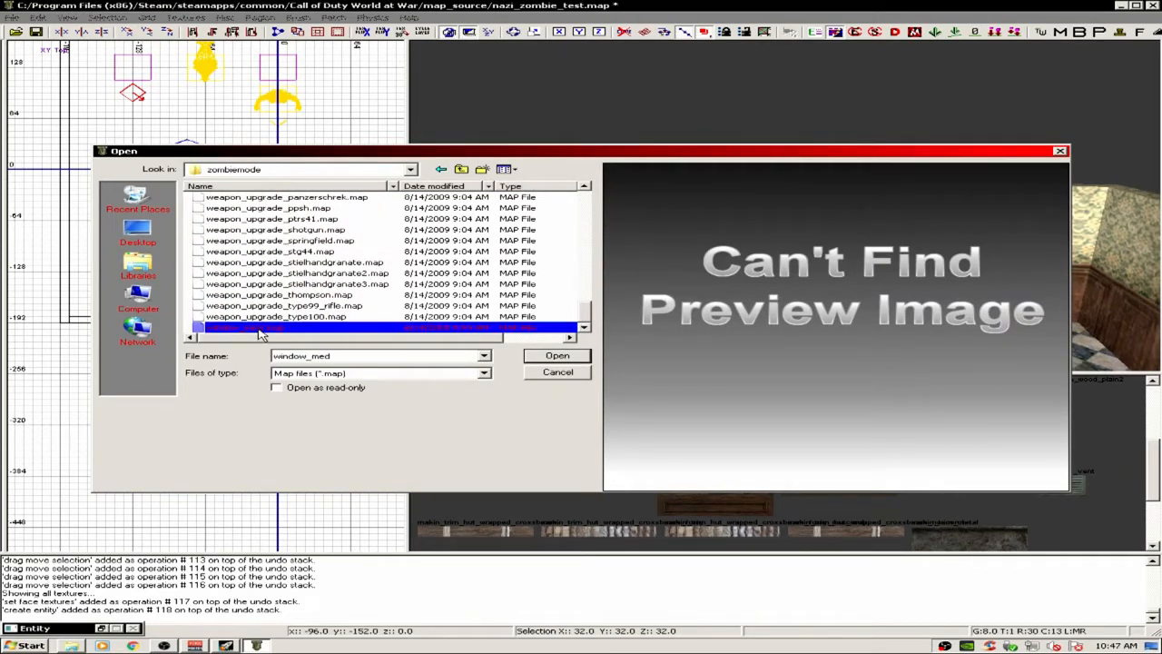
left_click(557, 355)
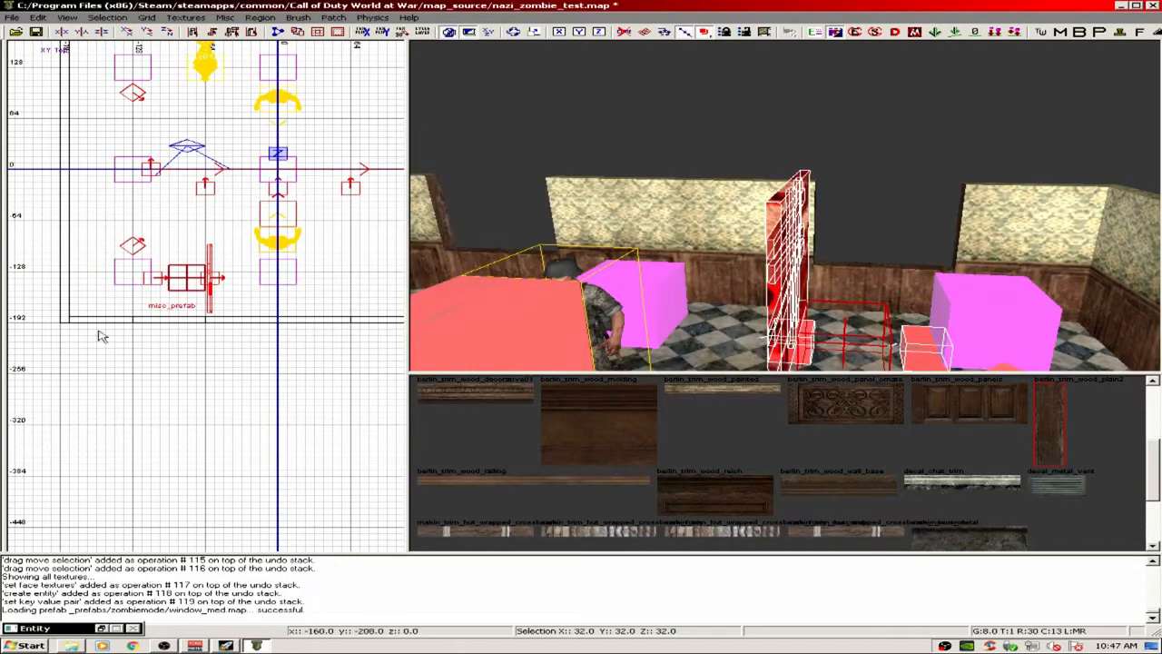
- Rotate the window prefab 90 degrees about the z axis and move it into the left window opening of the lower wall
scroll(102, 335, "down", 2)
scroll(160, 293, "up", 5)
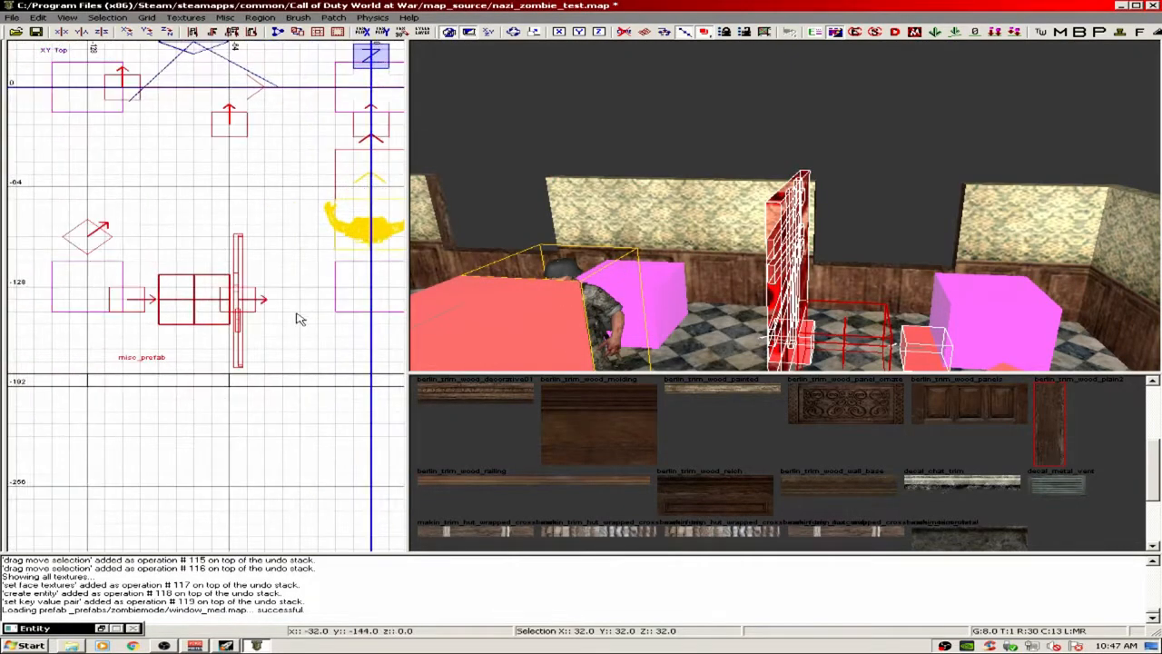
mouse_move(307, 316)
left_mouse_down()
mouse_move(301, 292)
mouse_move(309, 303)
left_mouse_up()
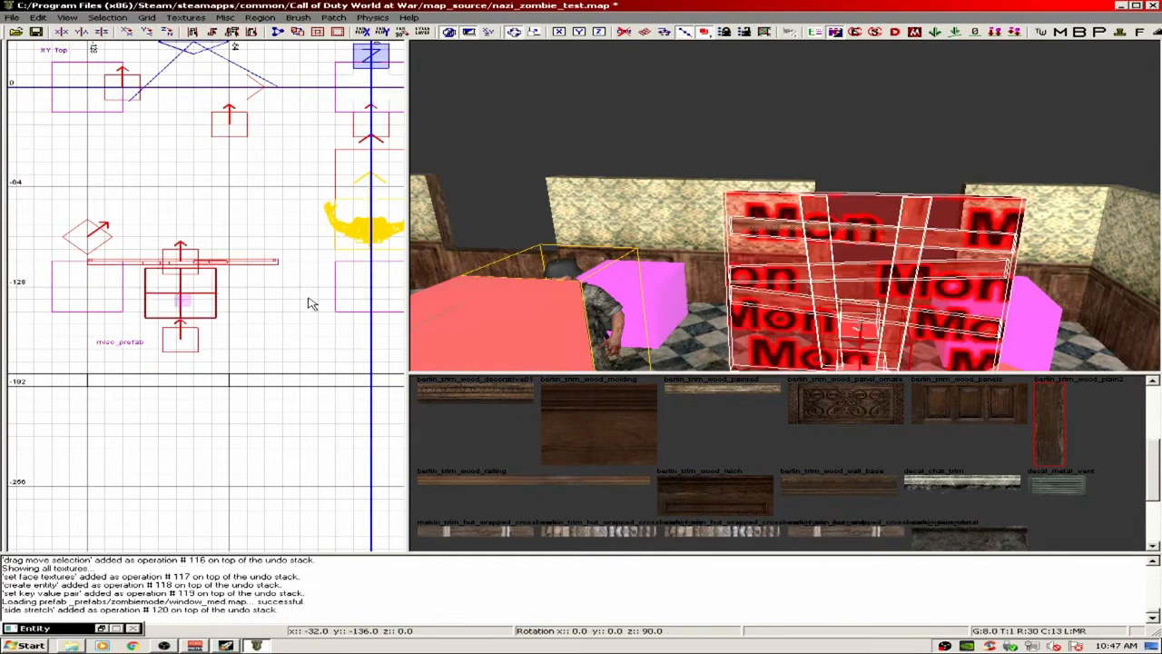
left_click_drag(201, 264, 182, 364)
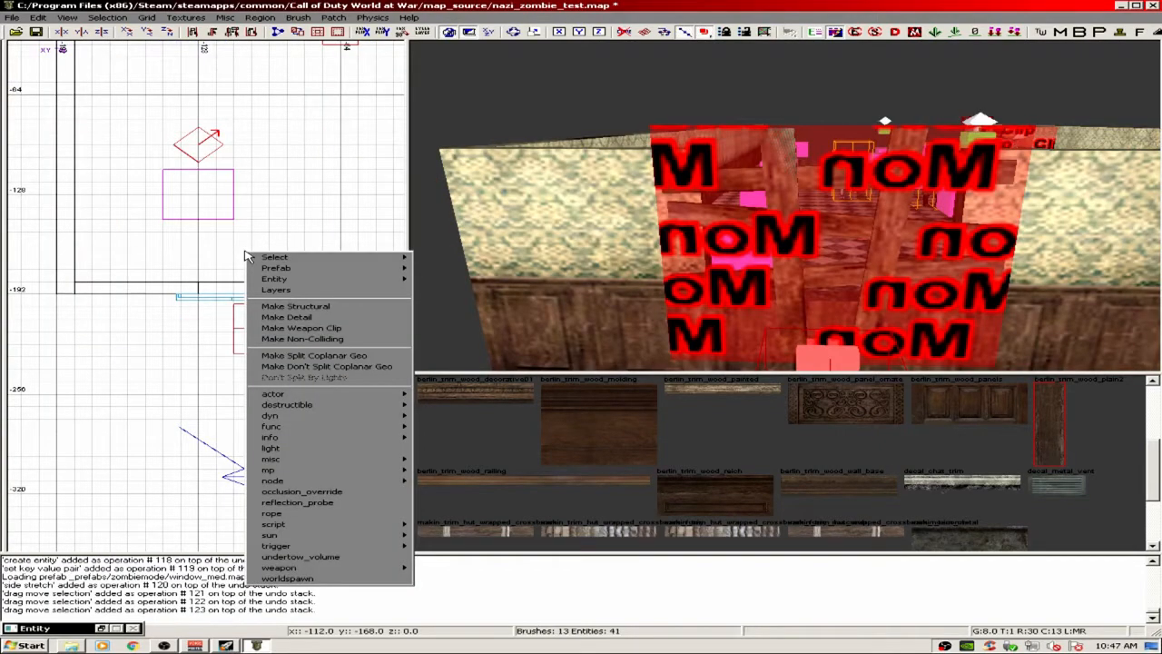
- Insert a misc prefab below the lower wall in the top view using wall_hop.map from the traverse folder
mouse_move(361, 464)
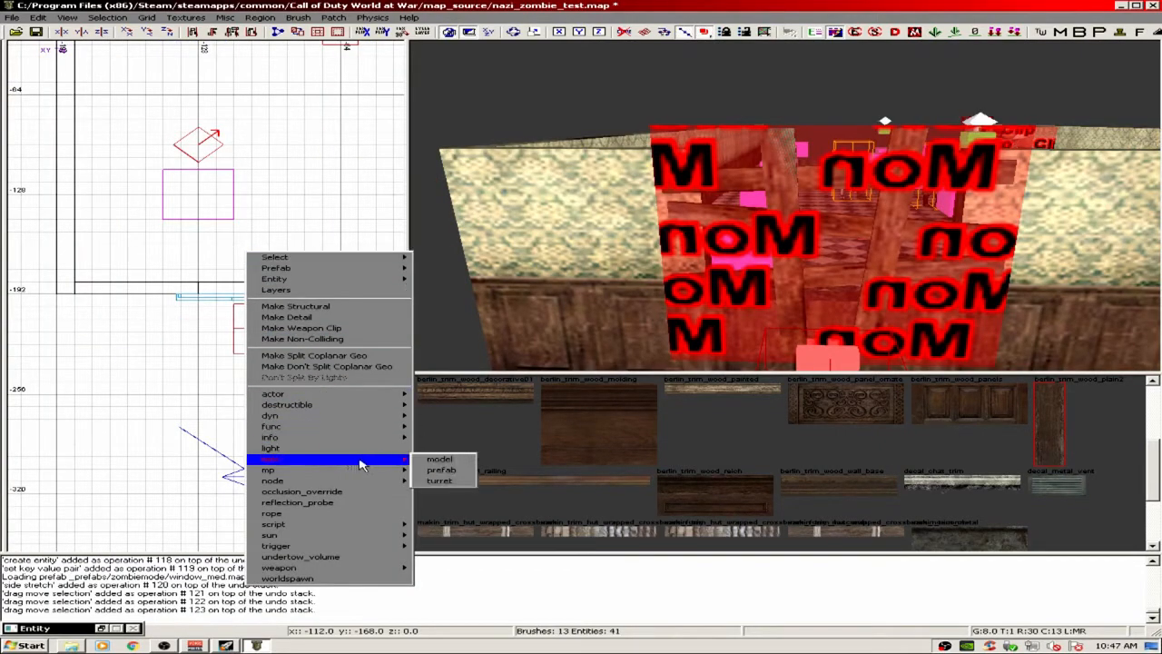
left_click(439, 469)
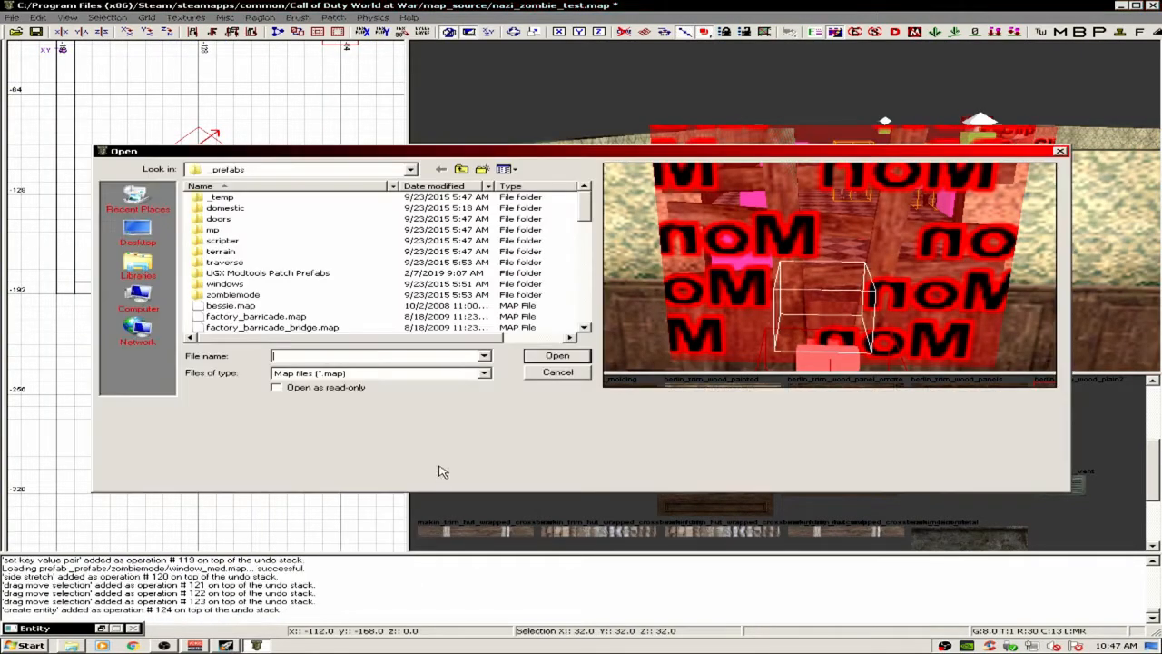
left_click(234, 233)
double_click(235, 262)
left_click(244, 263)
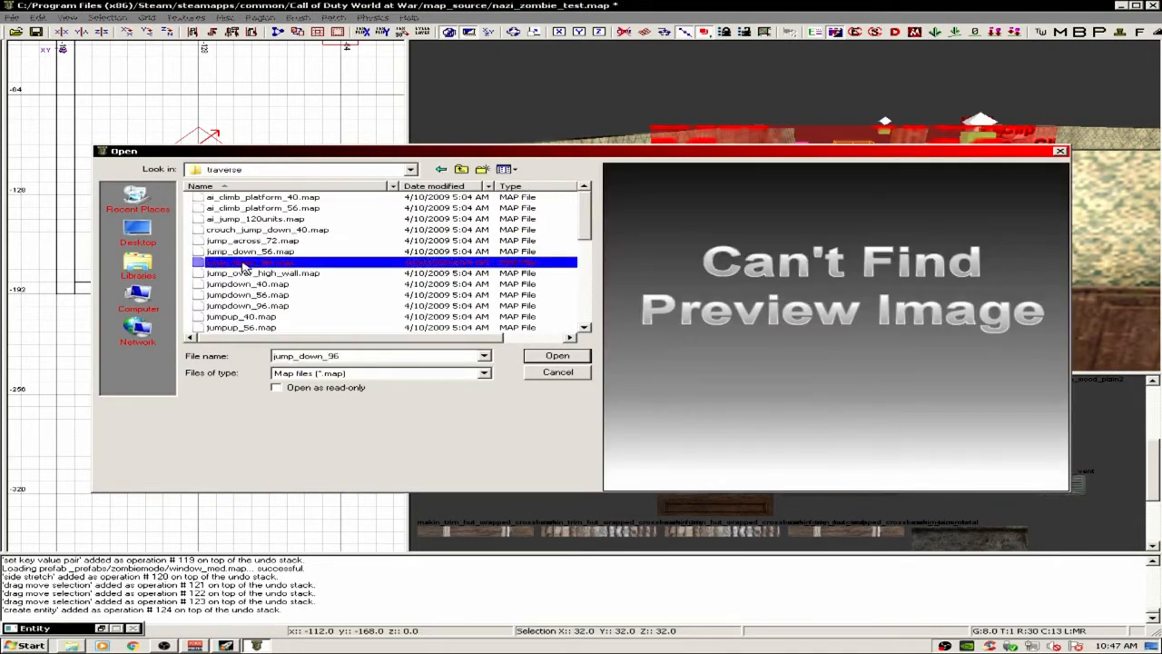
scroll(243, 265, "down", 8)
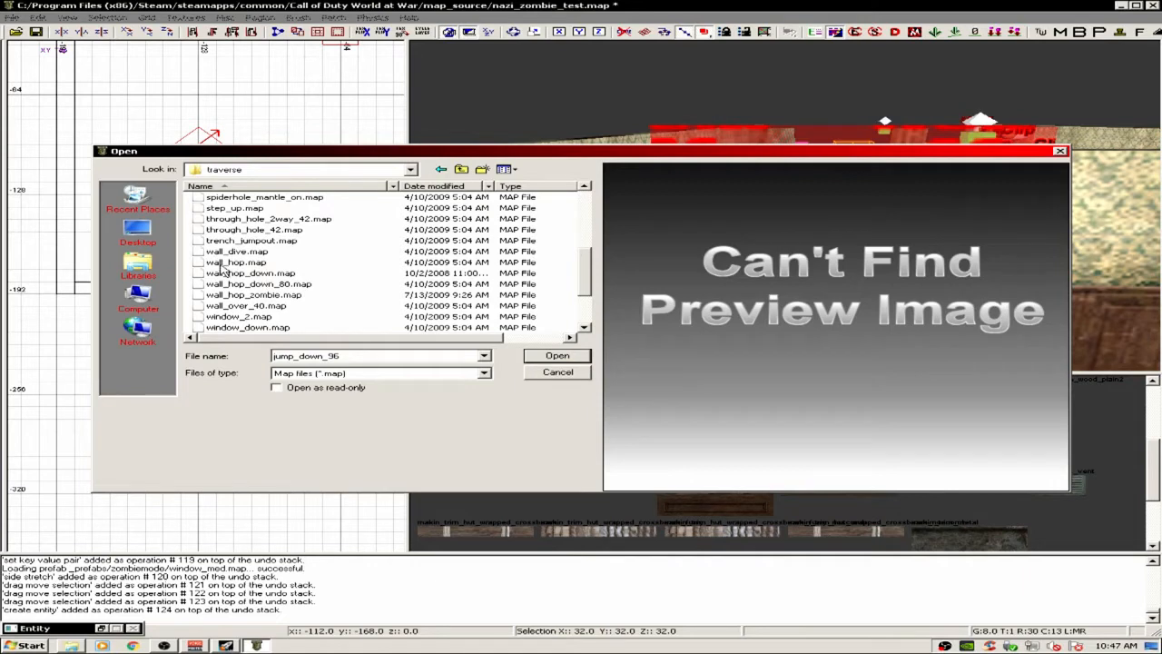
left_click(227, 263)
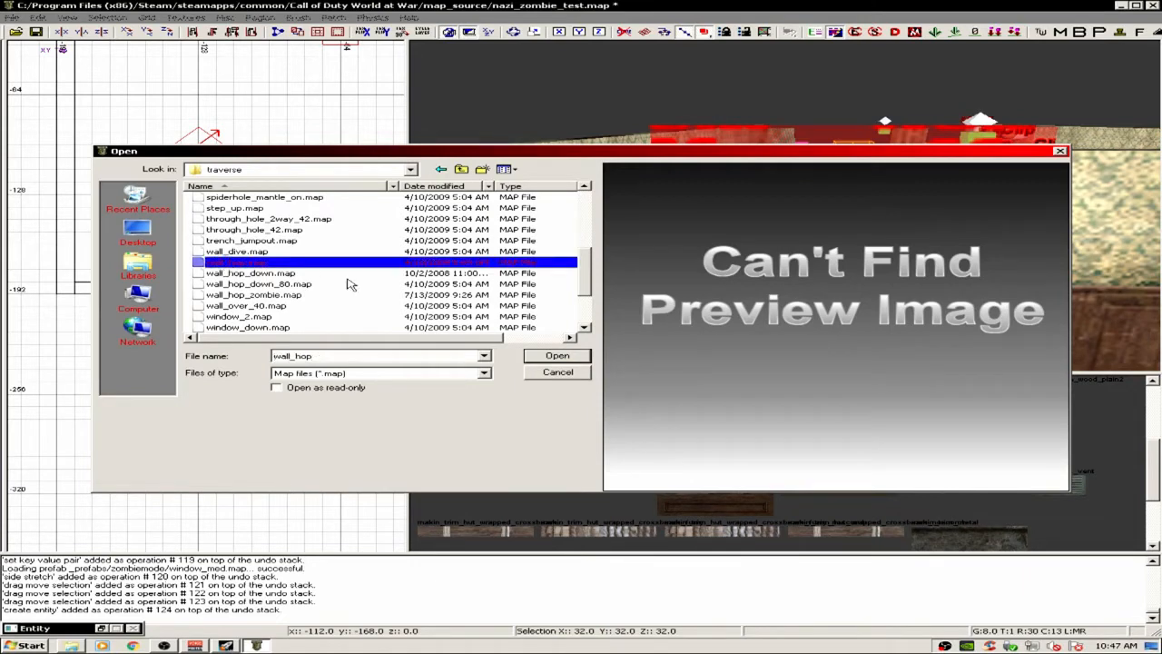
left_click(550, 356)
- Move the wall_hop traverse prefab up to the left window opening in the lower wall
left_click_drag(292, 247, 54, 281)
scroll(300, 197, "down", 5)
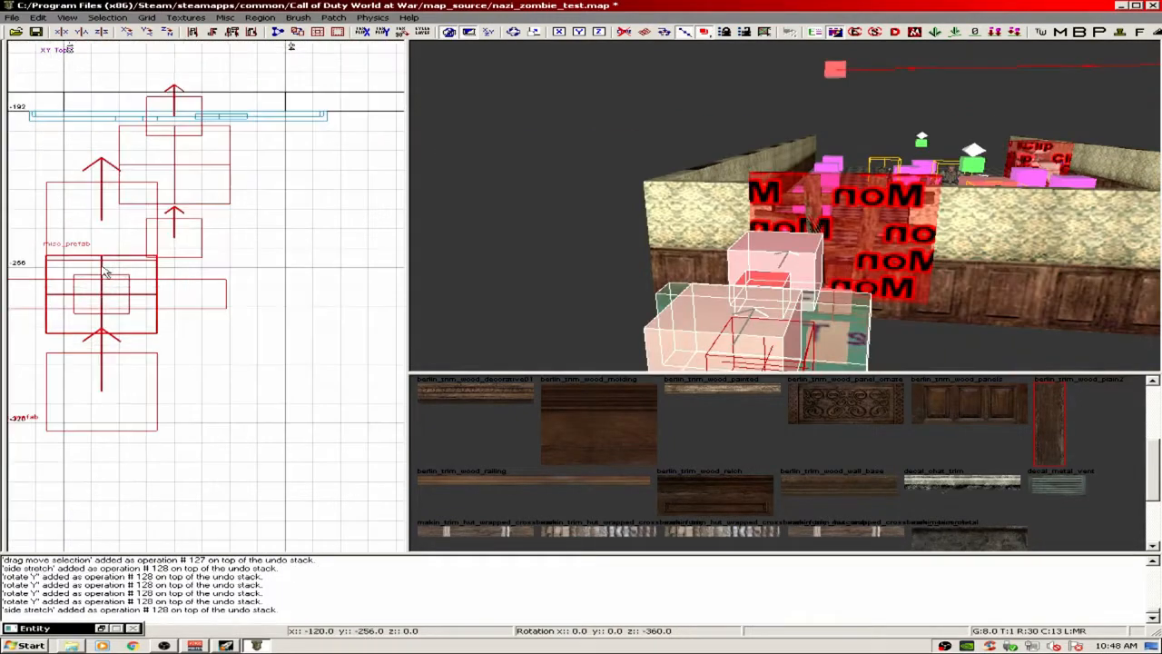
left_click_drag(104, 297, 187, 109)
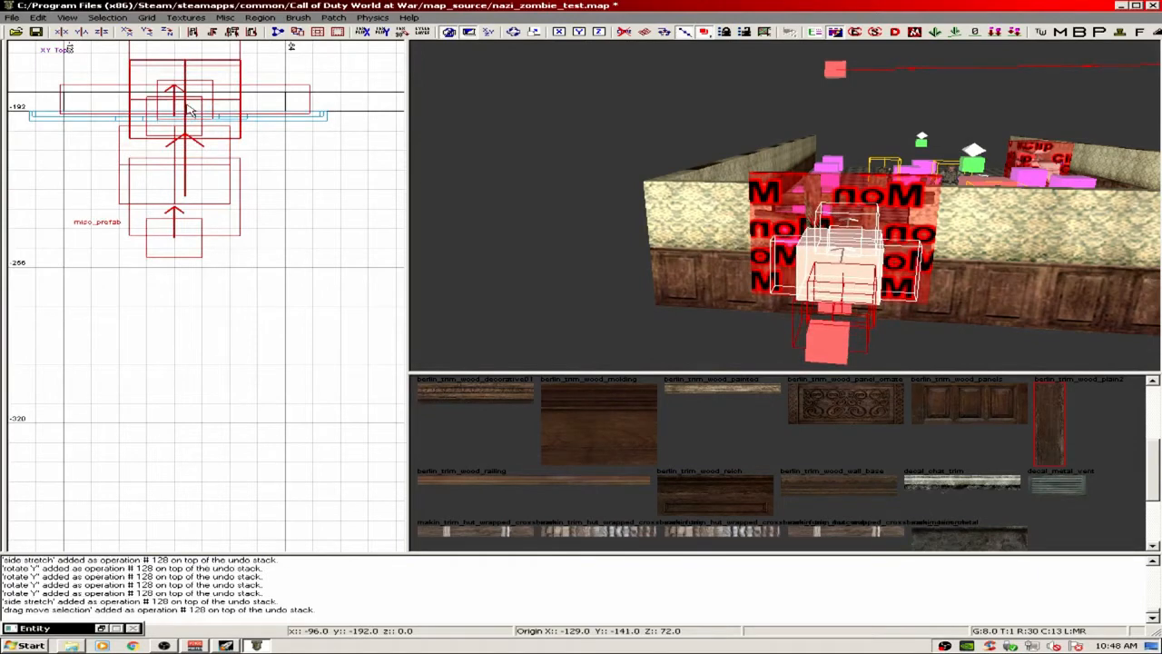
- Reduce the grid size to 1 and nudge the traverse prefab until it is centred on the left window prefab
scroll(163, 120, "up", 5)
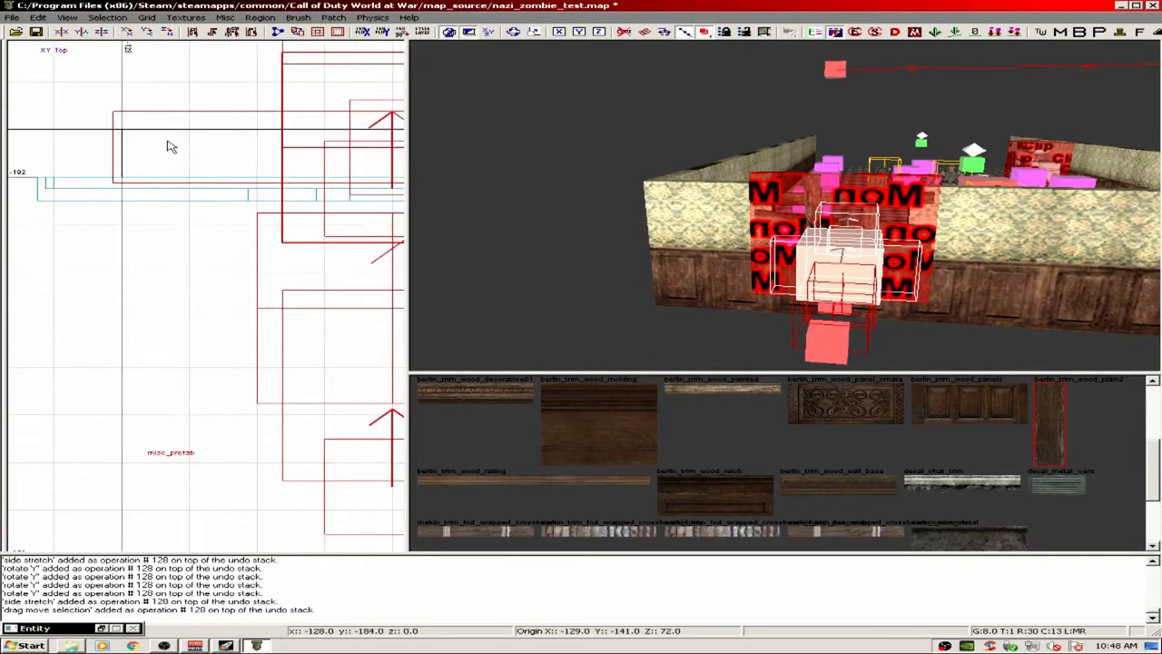
key("bracketleft")
key("bracketleft")
left_click_drag(169, 151, 160, 159)
scroll(172, 156, "down", 3)
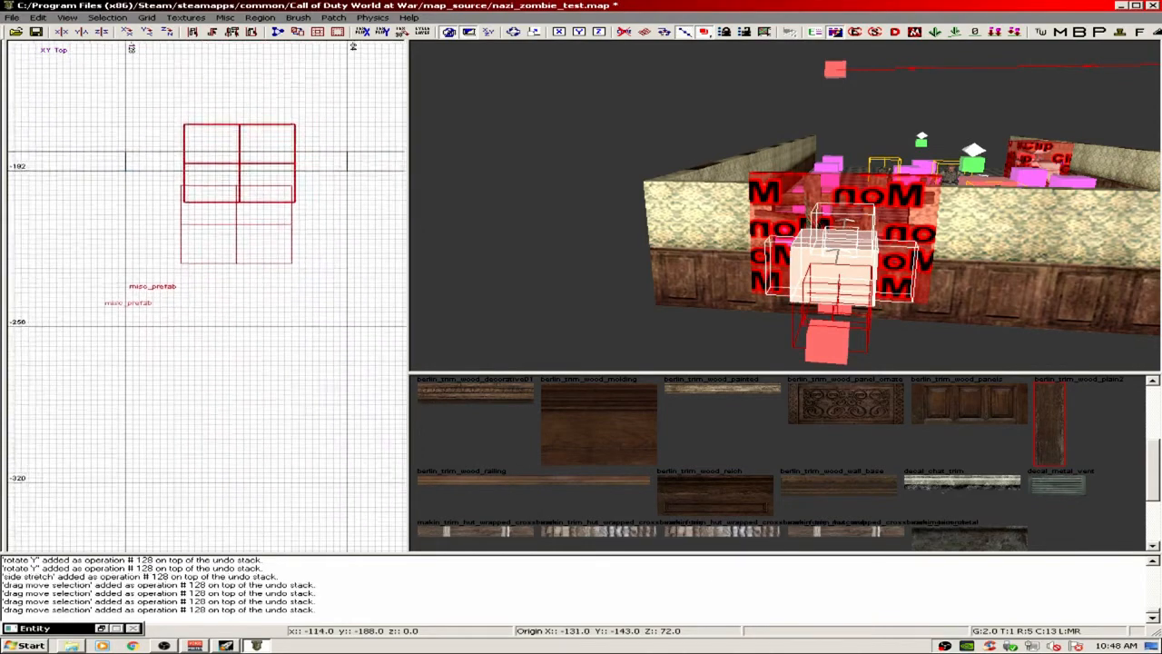
key("bracketleft")
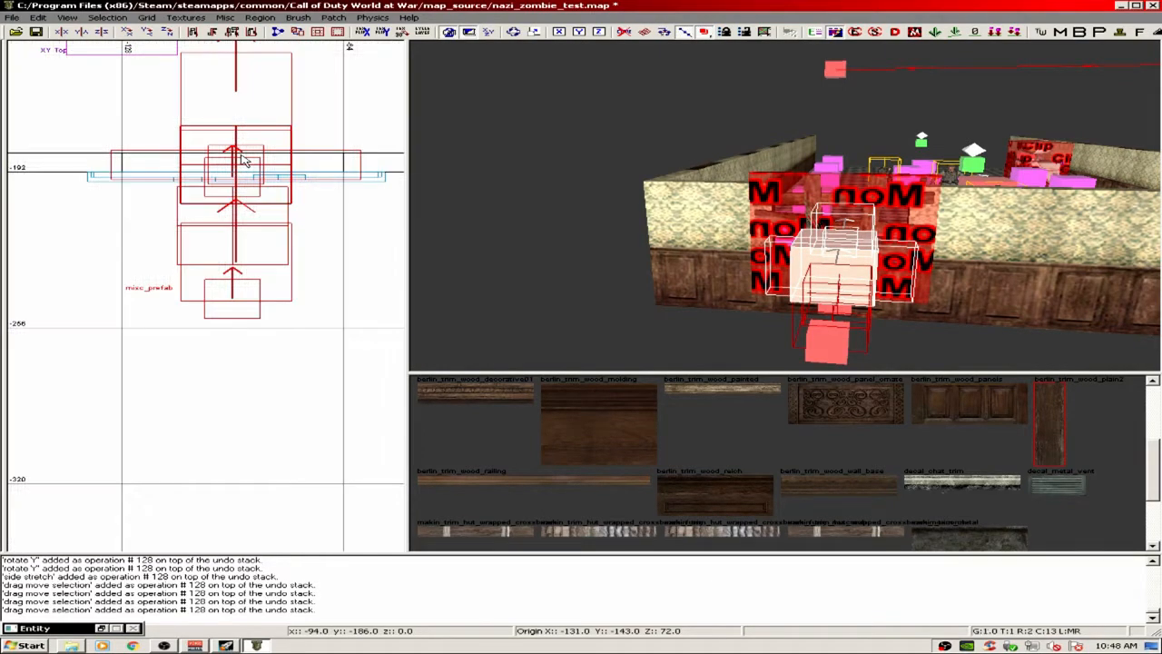
left_click_drag(243, 160, 242, 159)
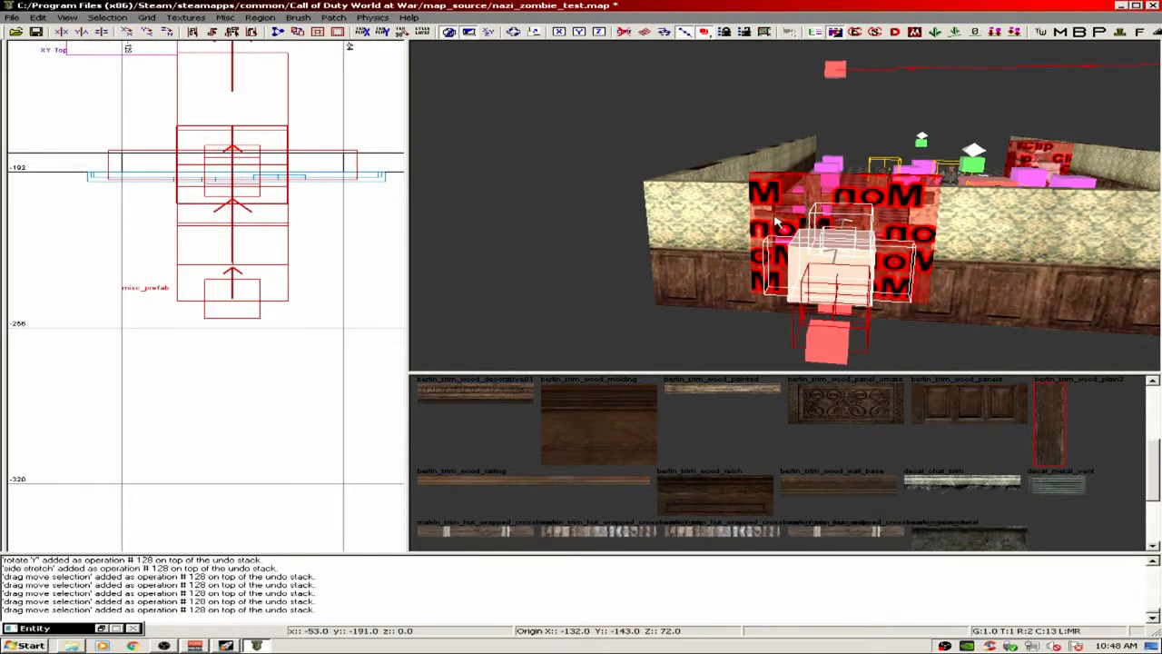
- Hide the clip geometry using the geometry filters
right_click_drag(776, 222, 808, 195)
key("f")
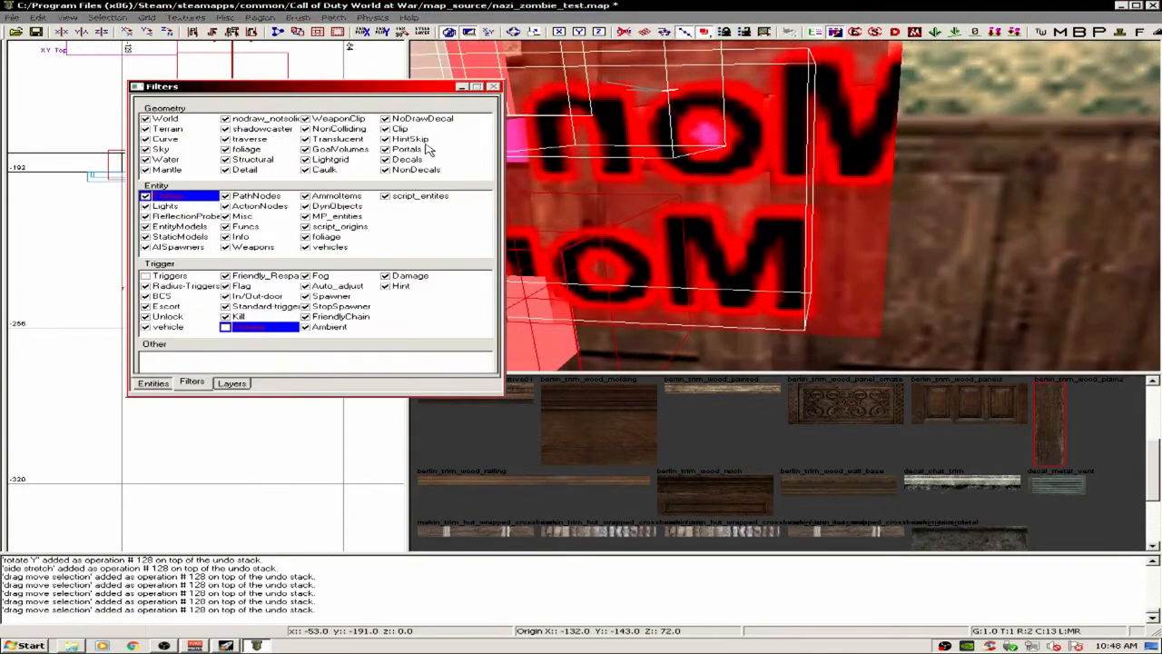
left_click(386, 129)
key("f")
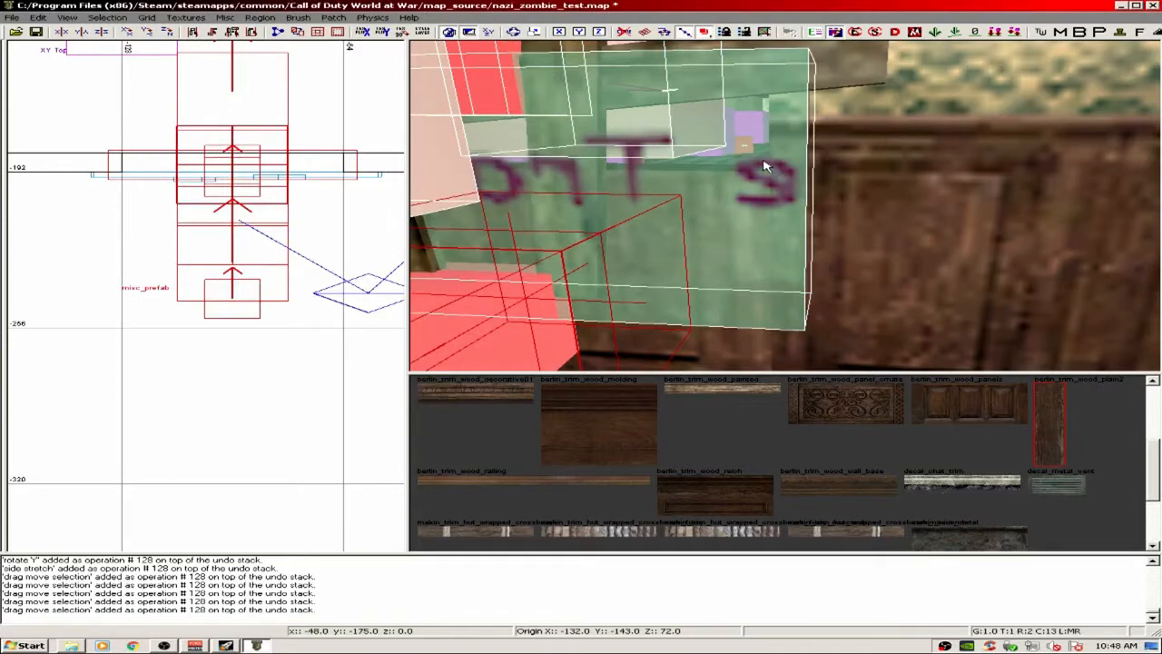
- Set the grid size to 8, adjust the traverse prefab's position at the left window, and deselect it
key("4")
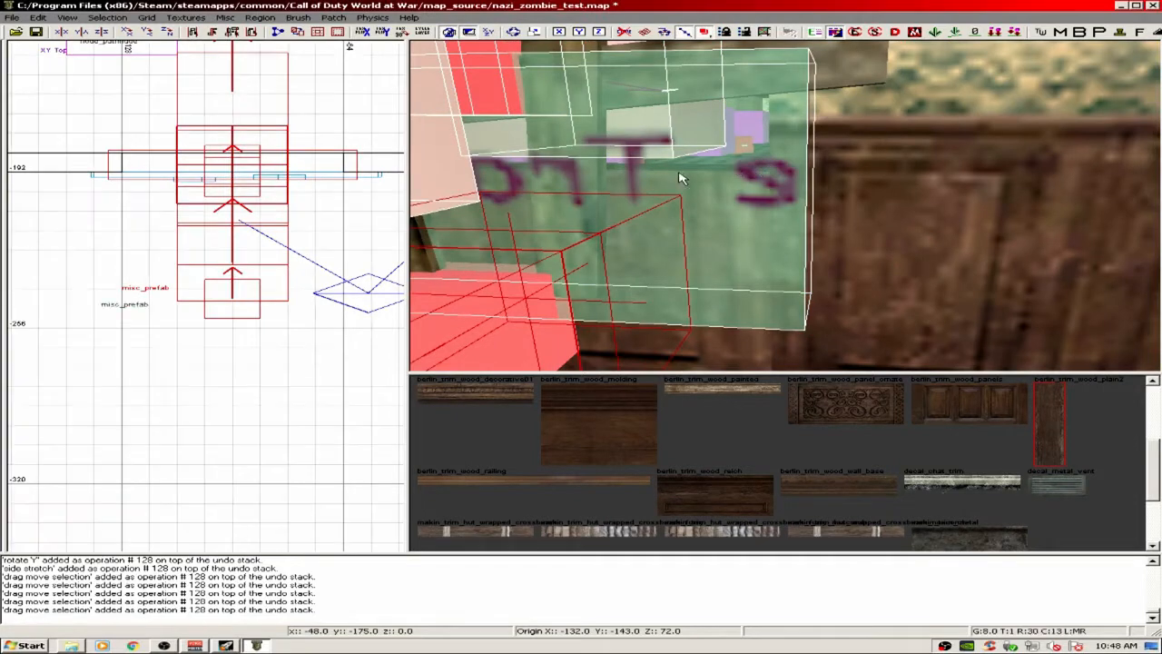
left_click_drag(681, 179, 761, 187)
right_click_drag(732, 195, 740, 179)
key("Escape")
- Duplicate the left window prefab together with its traverse prefab, move the copies into the right window opening, and deselect them
left_click(740, 178, "shift")
left_click(735, 243, "shift")
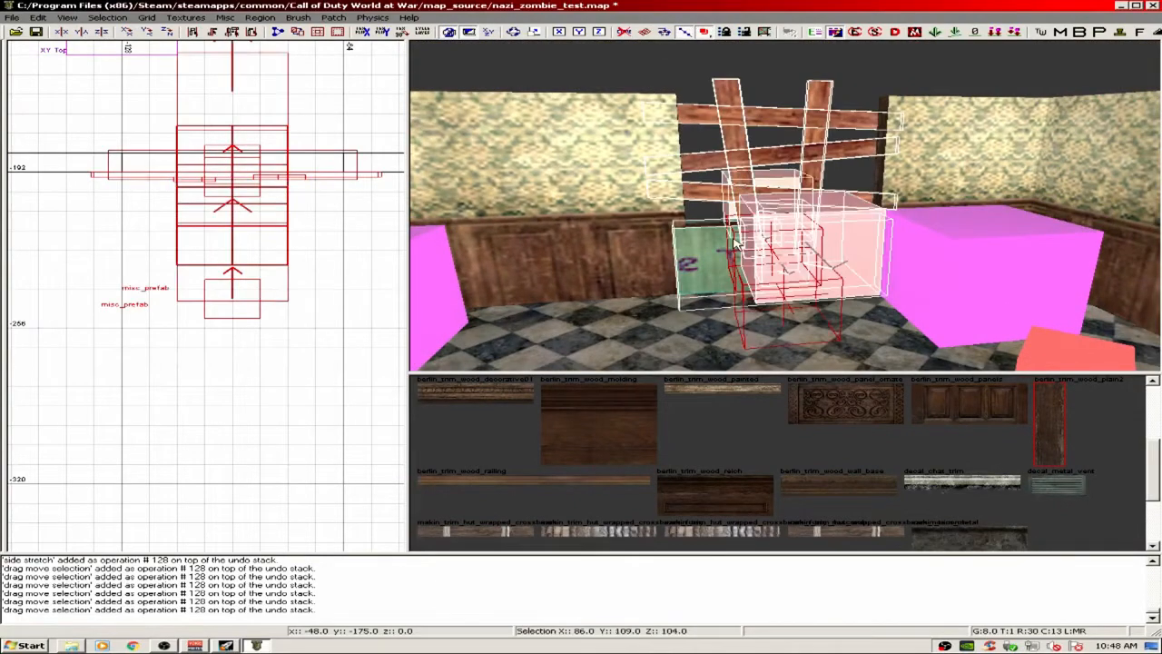
scroll(353, 236, "down", 6)
right_click_drag(311, 239, 165, 251)
key("space")
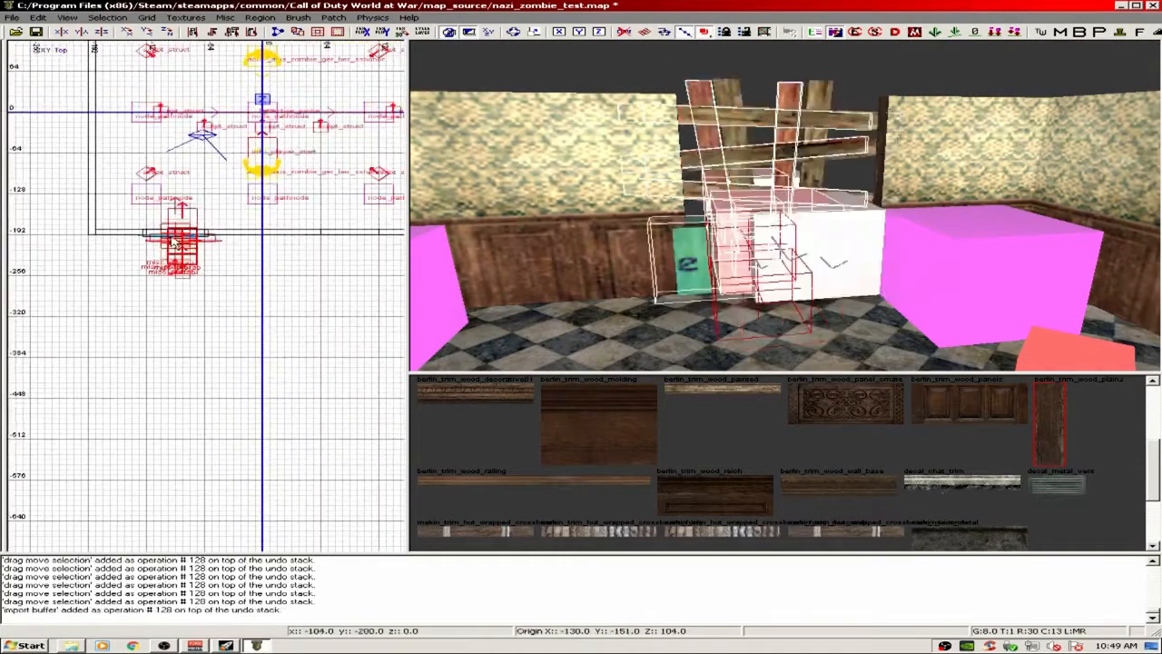
mouse_move(177, 239)
left_mouse_down()
mouse_move(327, 243)
mouse_move(182, 238)
left_mouse_up()
mouse_move(854, 211)
right_mouse_down()
mouse_move(663, 198)
mouse_move(754, 202)
mouse_move(717, 164)
mouse_move(790, 172)
mouse_move(772, 218)
mouse_move(845, 221)
mouse_move(851, 181)
mouse_move(840, 159)
mouse_move(858, 223)
right_mouse_up()
key("Escape")
- Extend the floor brush outside beyond the lower wall to about y -448, then deselect it
left_click(761, 210, "shift")
scroll(250, 240, "down", 3)
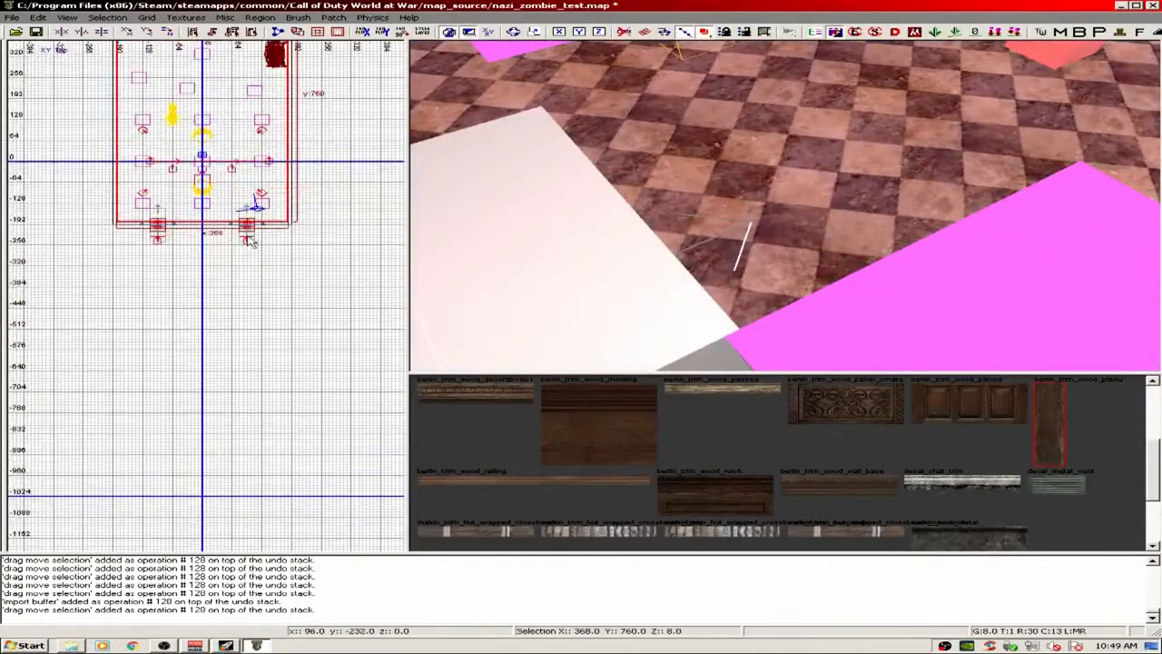
left_click_drag(210, 251, 214, 336)
key("Escape")
- Select the zombie actor above the player start and move it outside onto the extended floor, in line with the left window
mouse_move(852, 236)
right_mouse_down()
mouse_move(840, 190)
mouse_move(811, 227)
right_mouse_up()
left_click(746, 217, "shift")
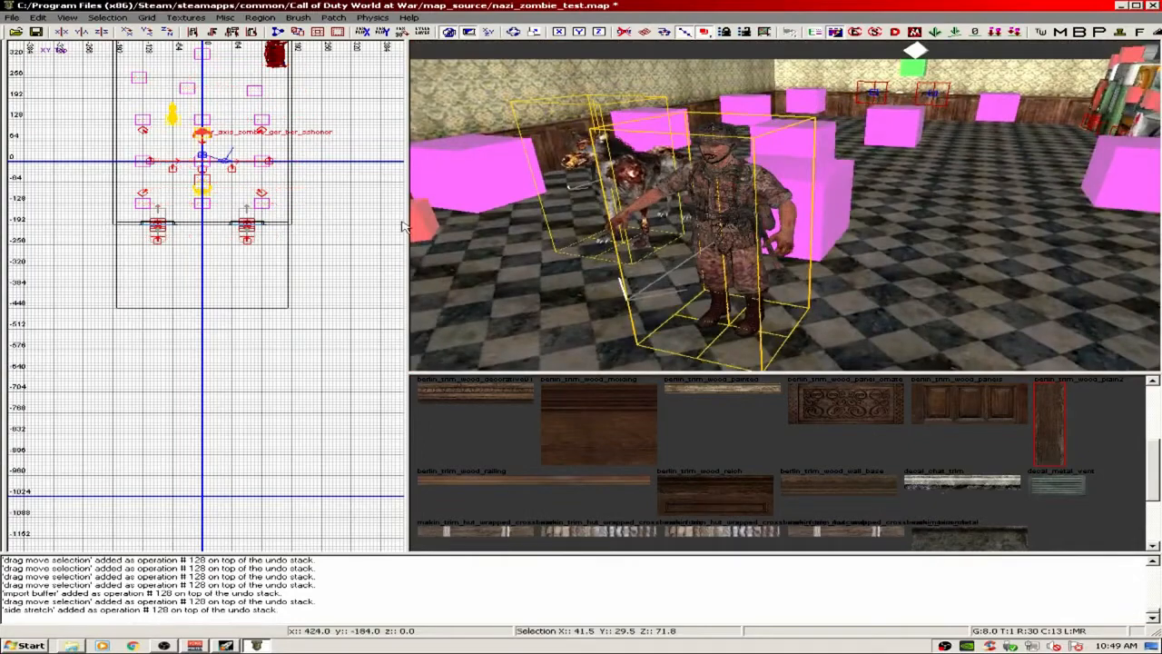
scroll(60, 196, "down", 3)
scroll(102, 191, "up", 3)
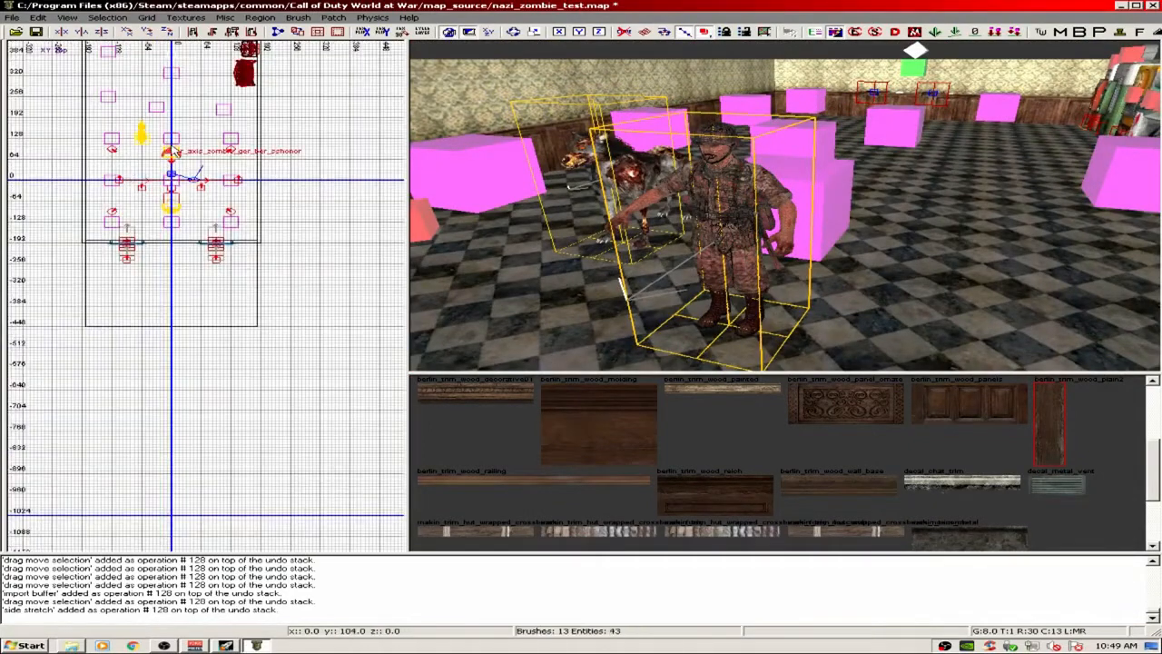
left_click_drag(174, 153, 130, 322)
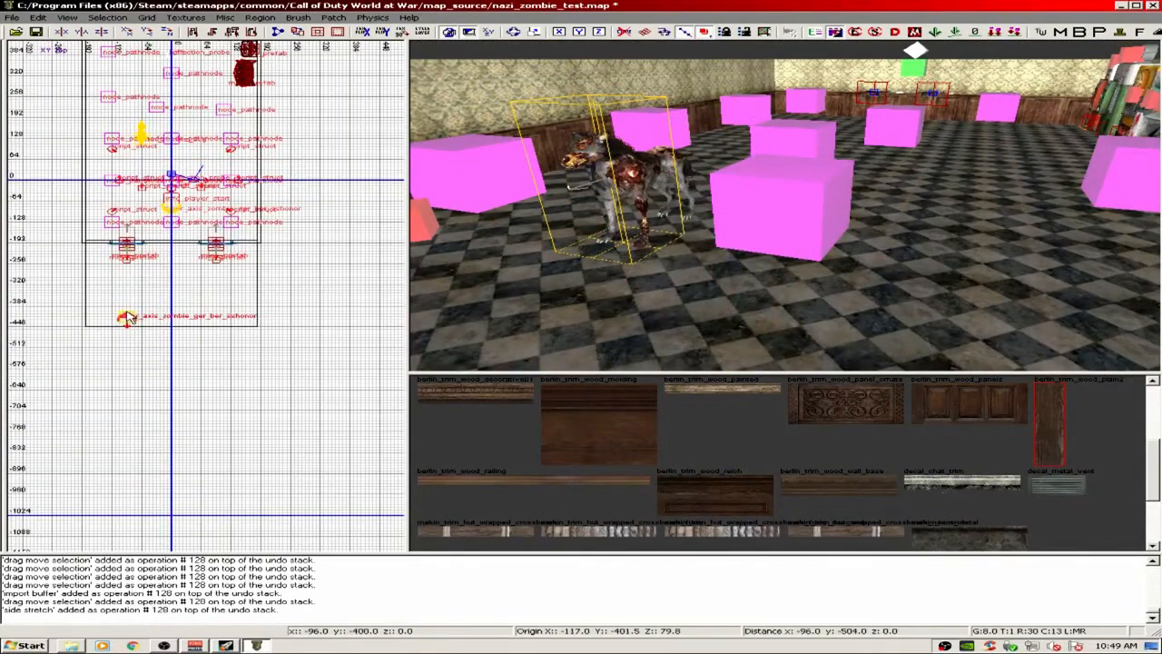
- Rotate the zombie actor outside the left window so that it faces the window
scroll(128, 318, "up", 5)
left_click(155, 305)
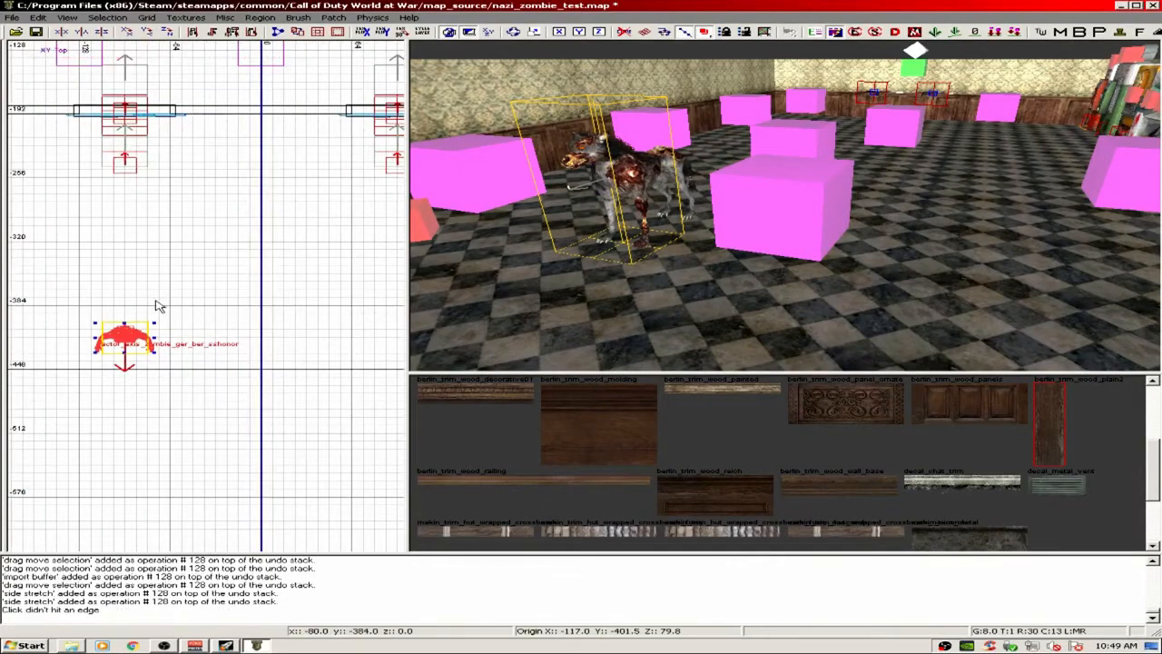
key("r")
left_click_drag(151, 287, 148, 320)
- Copy the outside zombie actor, place the copy outside in line with the right window, and deselect it
scroll(136, 327, "down", 2)
right_click_drag(136, 327, 110, 330)
key("ctrl+c")
key("ctrl+v")
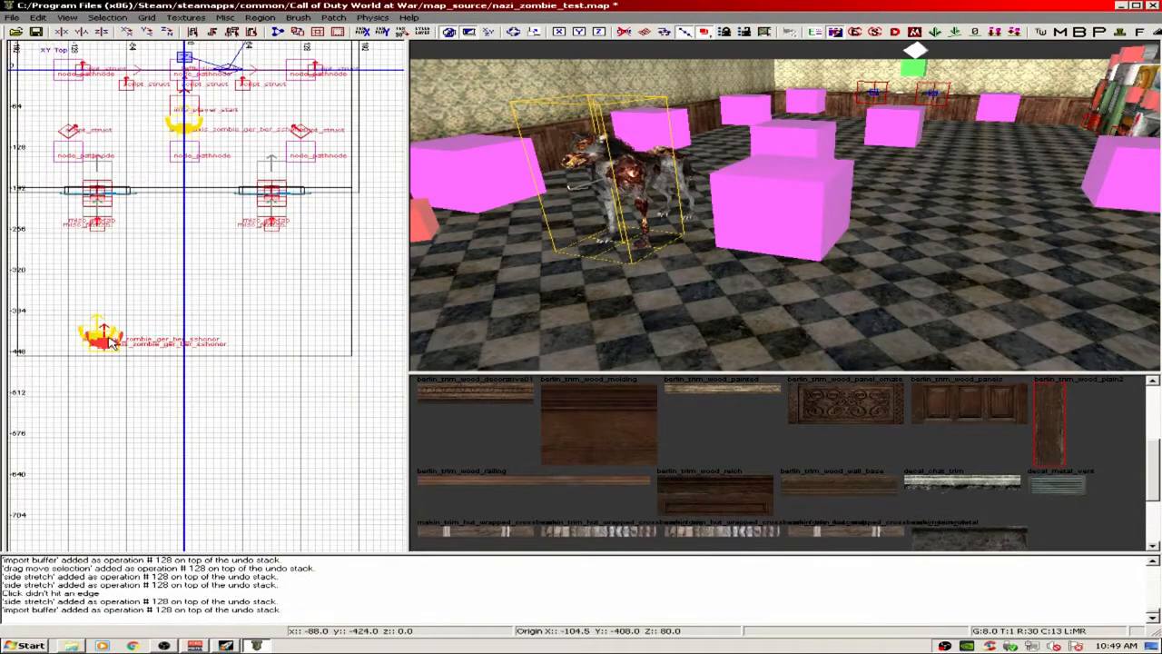
left_click_drag(112, 338, 280, 348)
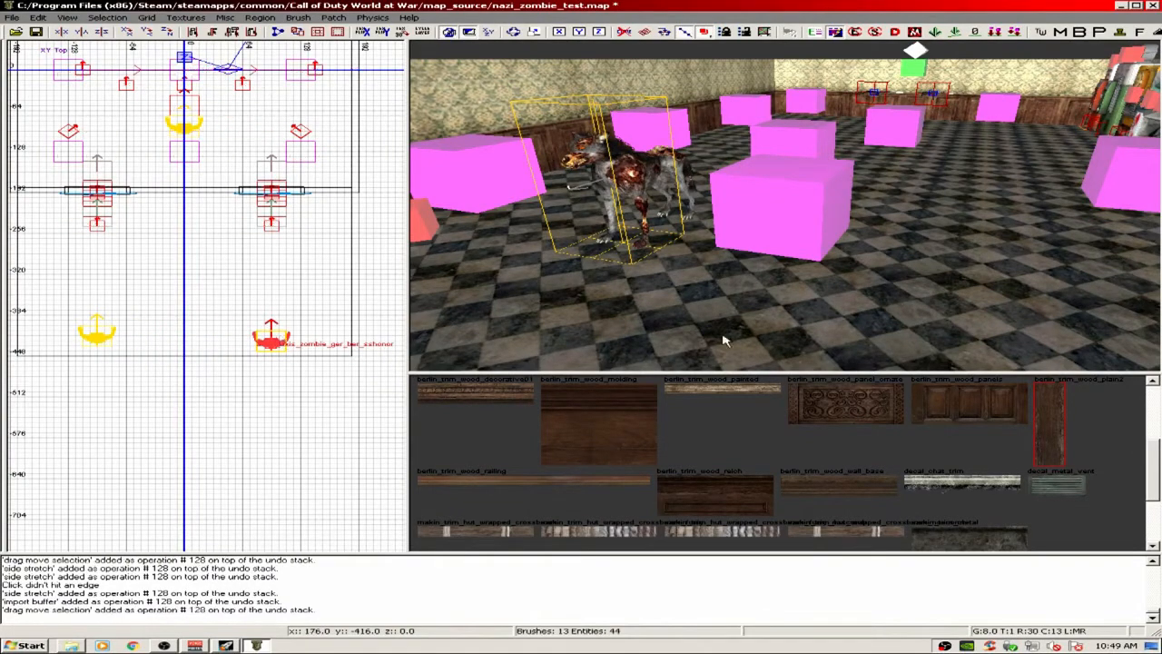
right_click_drag(985, 276, 965, 267)
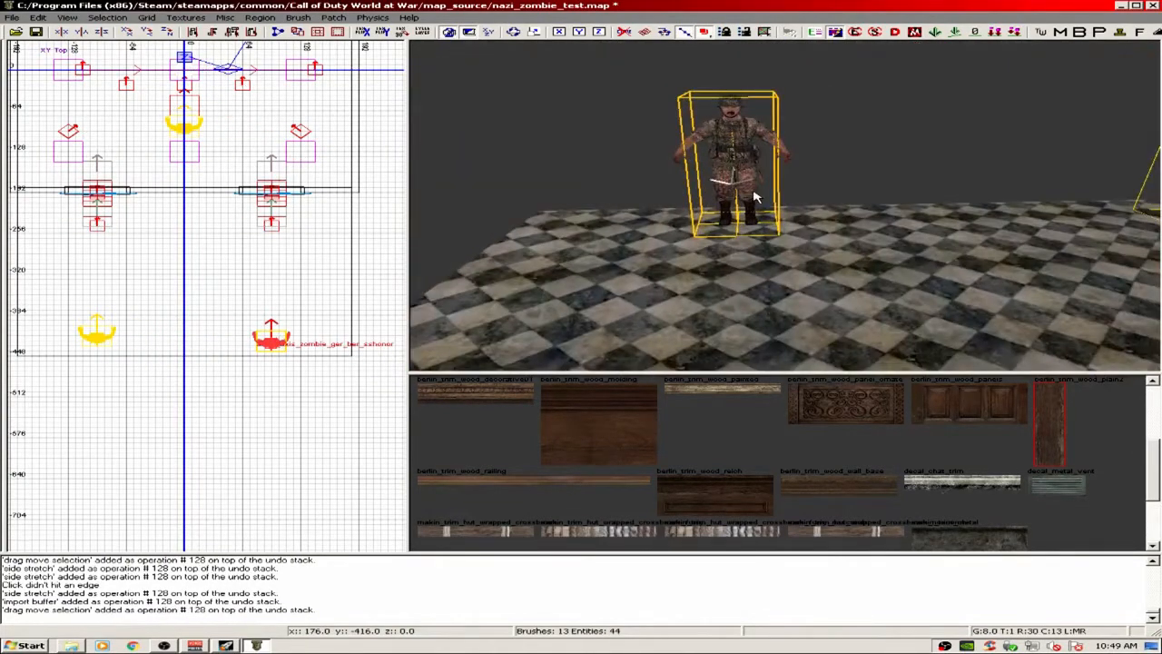
right_click_drag(752, 192, 760, 231)
key("Escape")
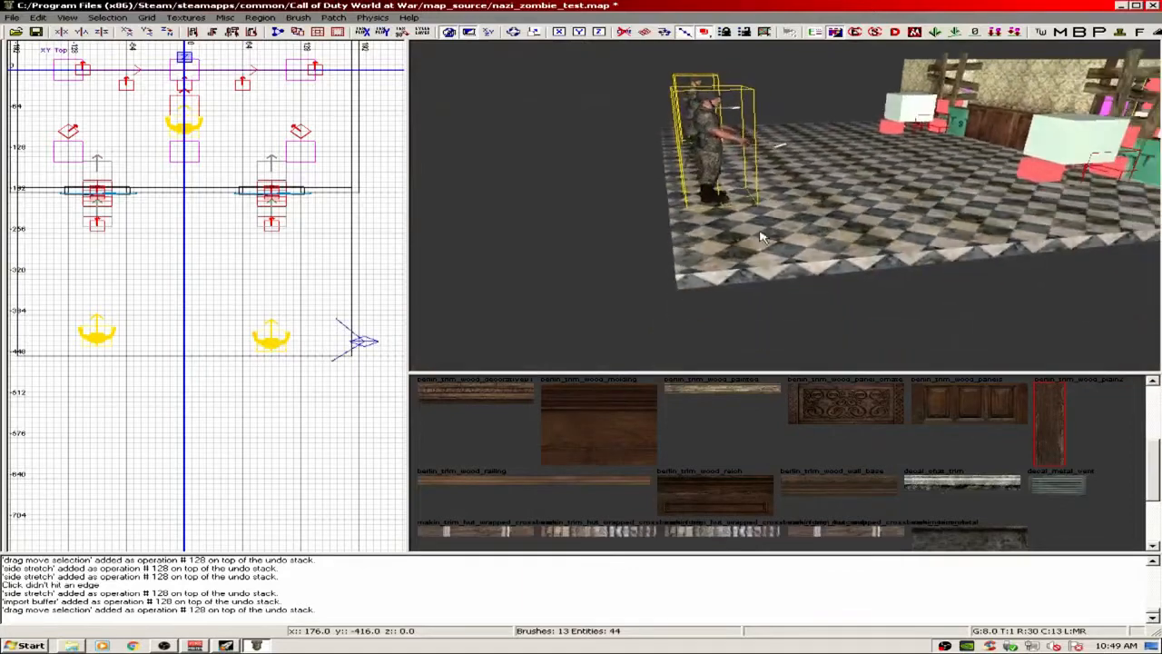
- Extend the outside floor brush farther behind the zombie actors to about y -568, then deselect it
left_click(761, 236, "shift")
left_click_drag(623, 244, 520, 248)
key("Escape")
- Duplicate a path node from inside the room and place two copies between the right window and its zombie actor
mouse_move(622, 230)
right_mouse_down()
mouse_move(654, 231)
mouse_move(610, 230)
right_mouse_up()
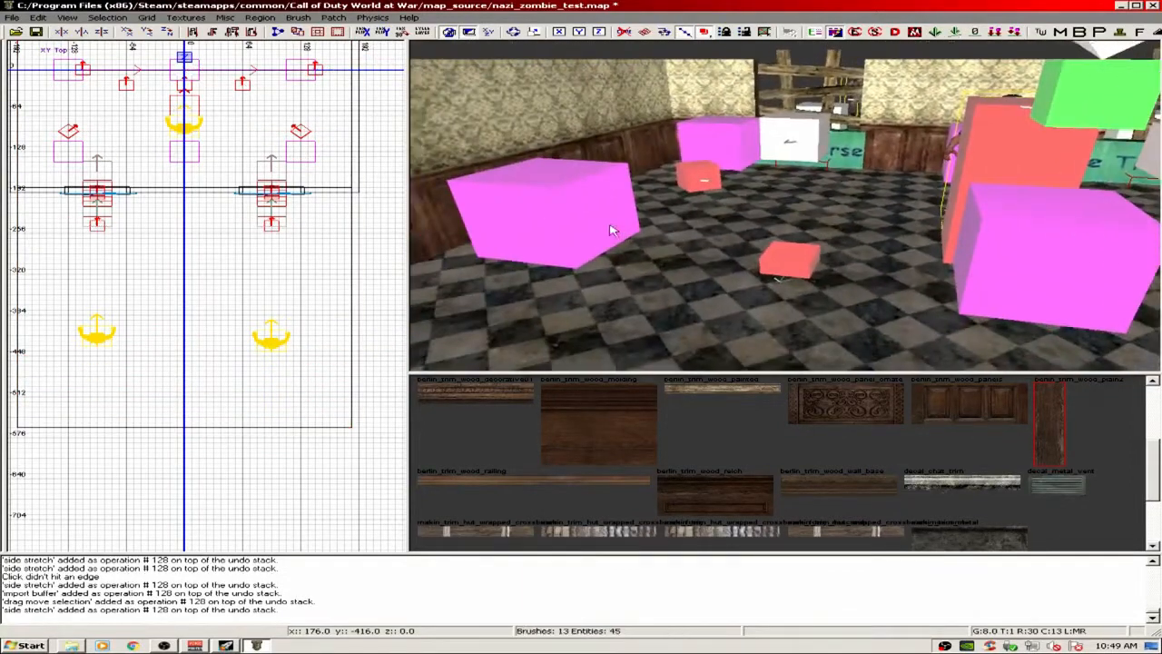
left_click(708, 143, "shift")
key("ctrl+v")
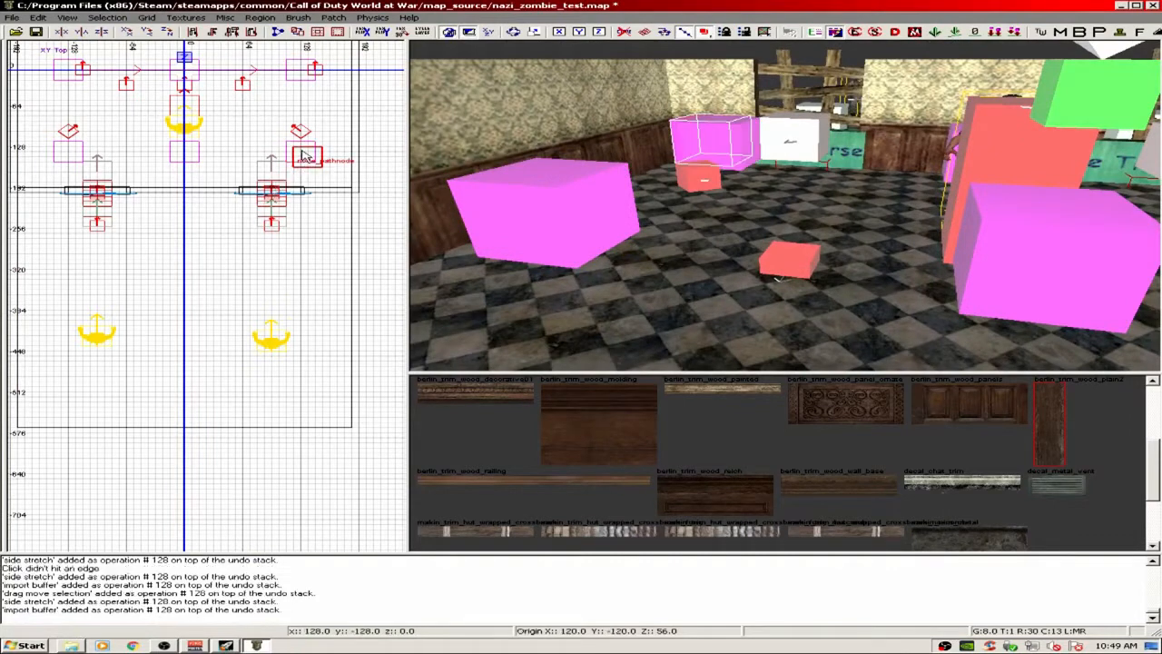
left_click_drag(295, 154, 263, 271)
key("ctrl+v")
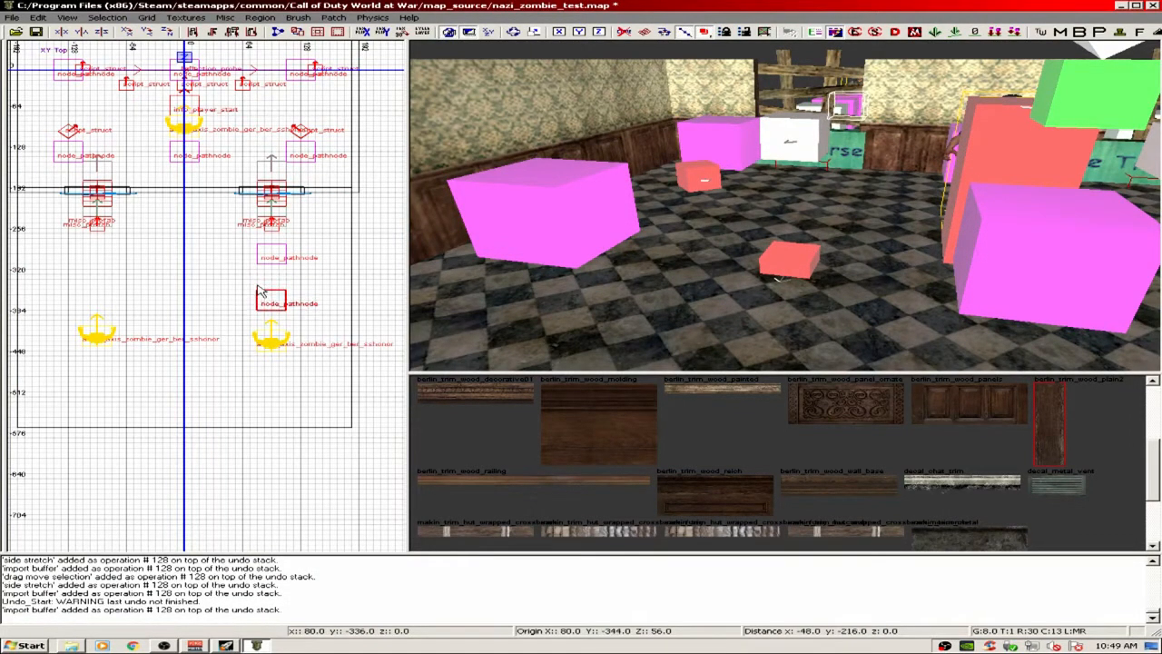
- Place two more path node copies between the left window and its zombie actor
key("ctrl+v")
left_click_drag(260, 297, 88, 263)
key("ctrl+v")
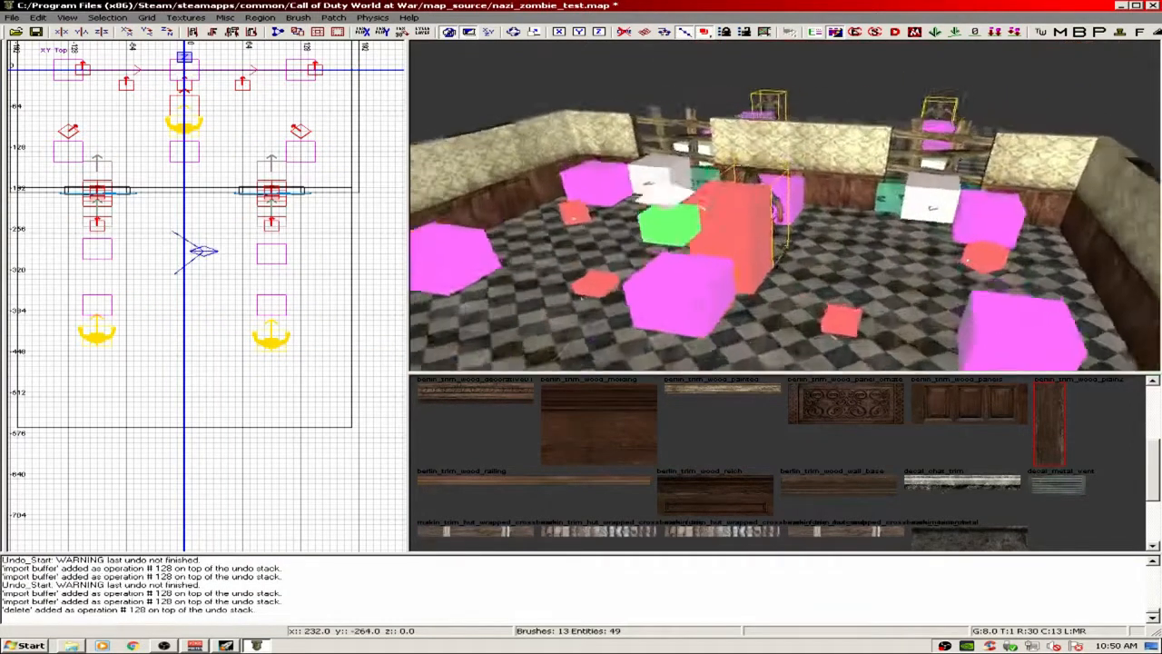
right_click_drag(785, 206, 697, 221)
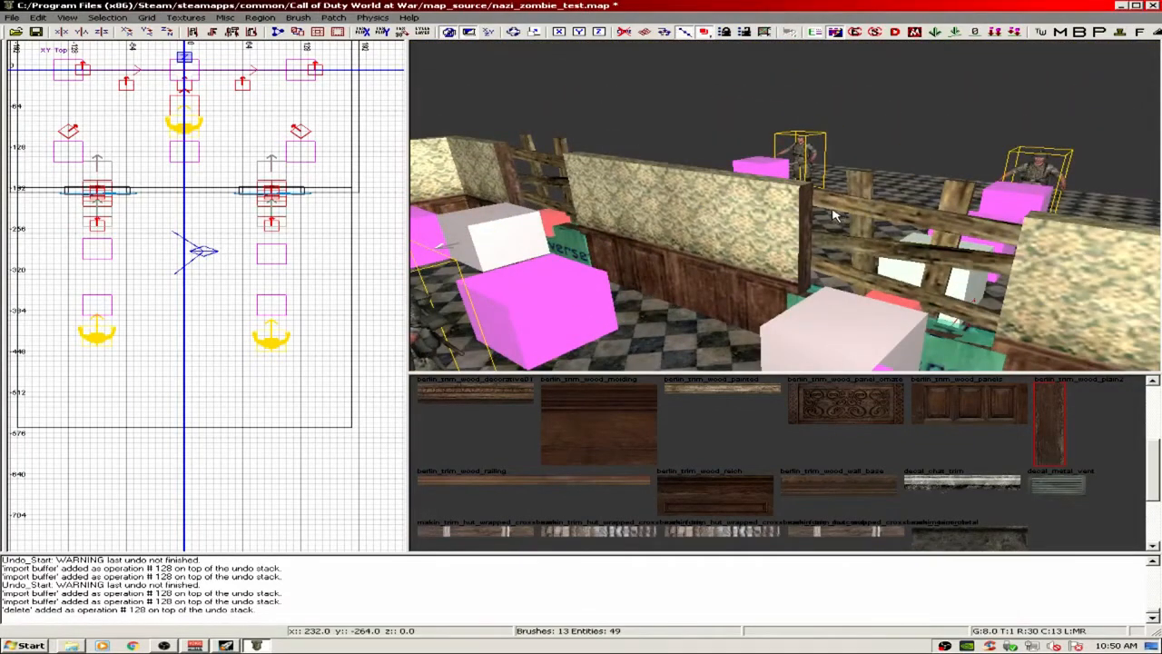
- Delete the zombie actor and the three script_struct entities beside the player start
right_click_drag(835, 215, 794, 200)
left_click(794, 201, "shift")
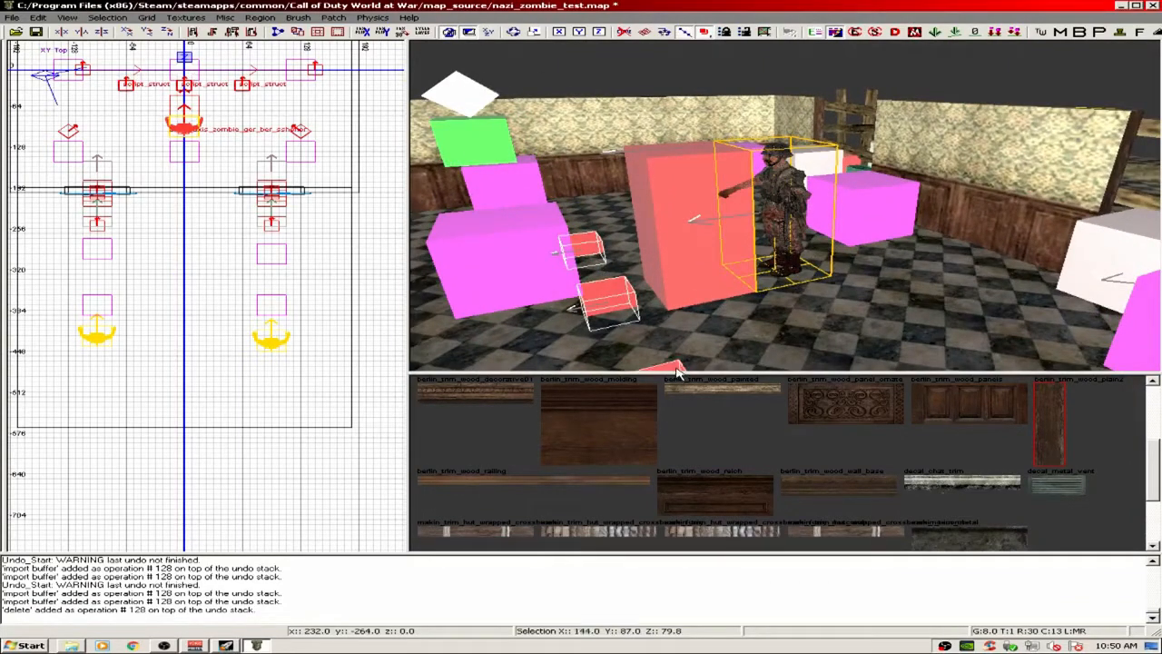
key("BackSpace")
- Create a script_struct entity in the area beyond the windows and place it at about X -8, Y -248
right_click_drag(794, 264, 690, 263)
mouse_move(488, 274)
right_mouse_down()
mouse_move(594, 276)
mouse_move(489, 274)
right_mouse_up()
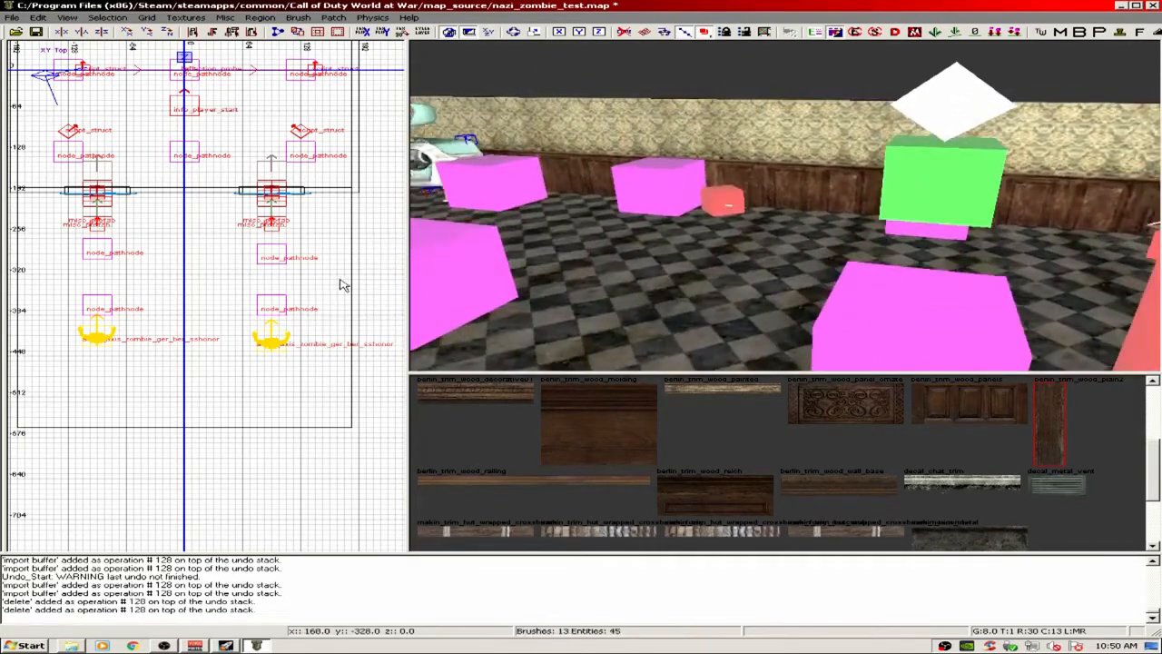
right_click(215, 287)
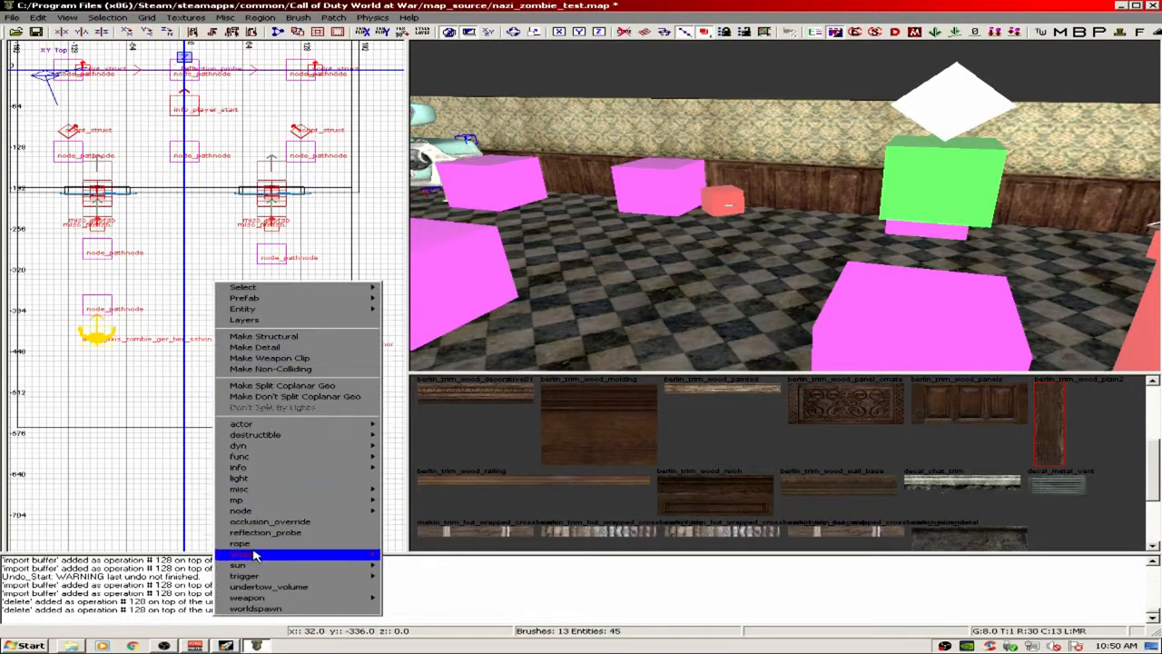
mouse_move(281, 555)
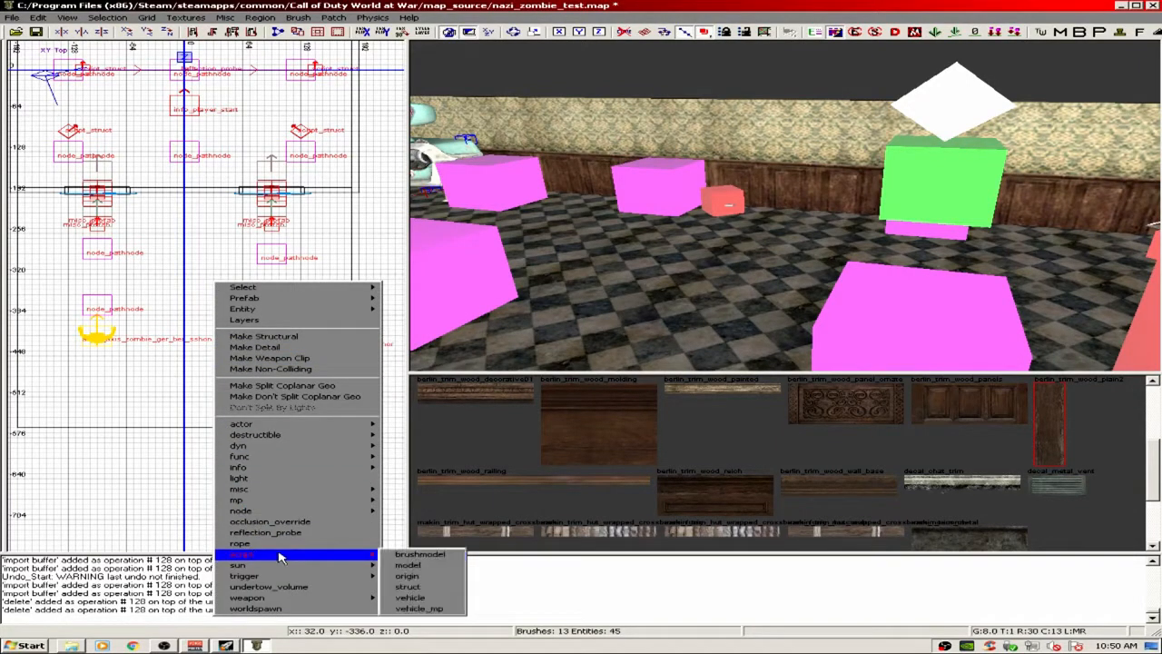
left_click(408, 586)
left_click_drag(222, 285, 197, 236)
right_click_drag(198, 238, 125, 288)
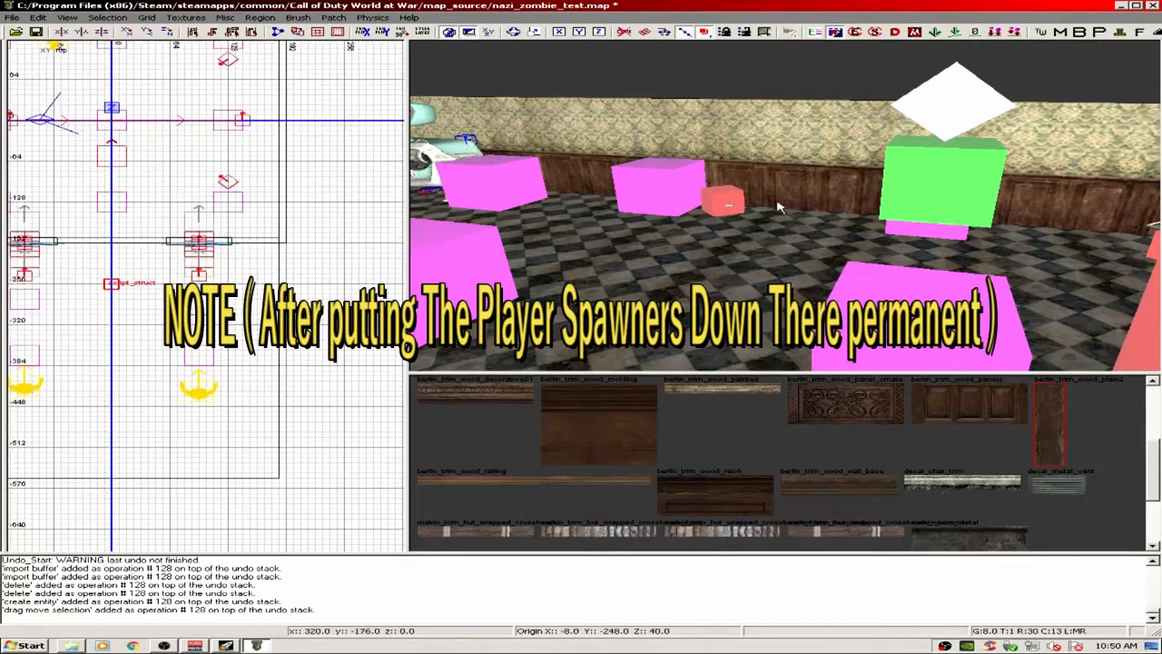
- Move the new script_struct into the main room at about X 16, Y 192 and Z 40, resting on the floor
mouse_move(778, 203)
right_mouse_down()
mouse_move(790, 282)
mouse_move(803, 195)
mouse_move(912, 199)
mouse_move(840, 205)
mouse_move(885, 214)
mouse_move(858, 181)
mouse_move(783, 196)
right_mouse_up()
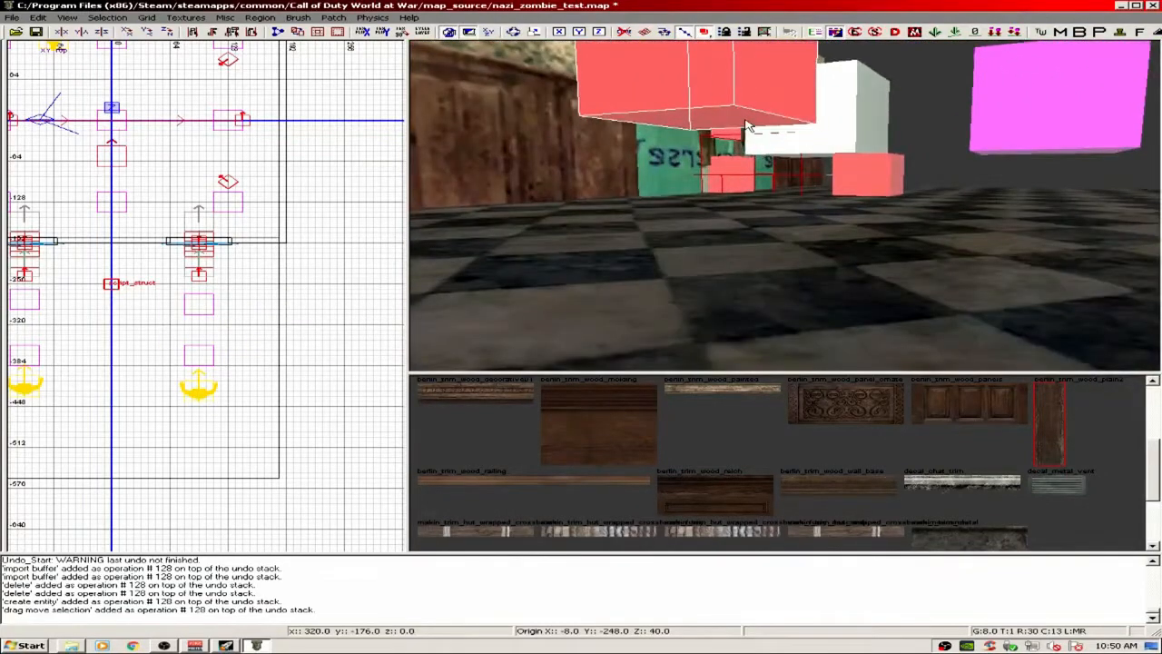
left_click_drag(744, 121, 745, 129)
mouse_move(745, 129)
right_mouse_down("ctrl")
mouse_move(745, 164)
mouse_move(746, 129)
right_mouse_up("ctrl")
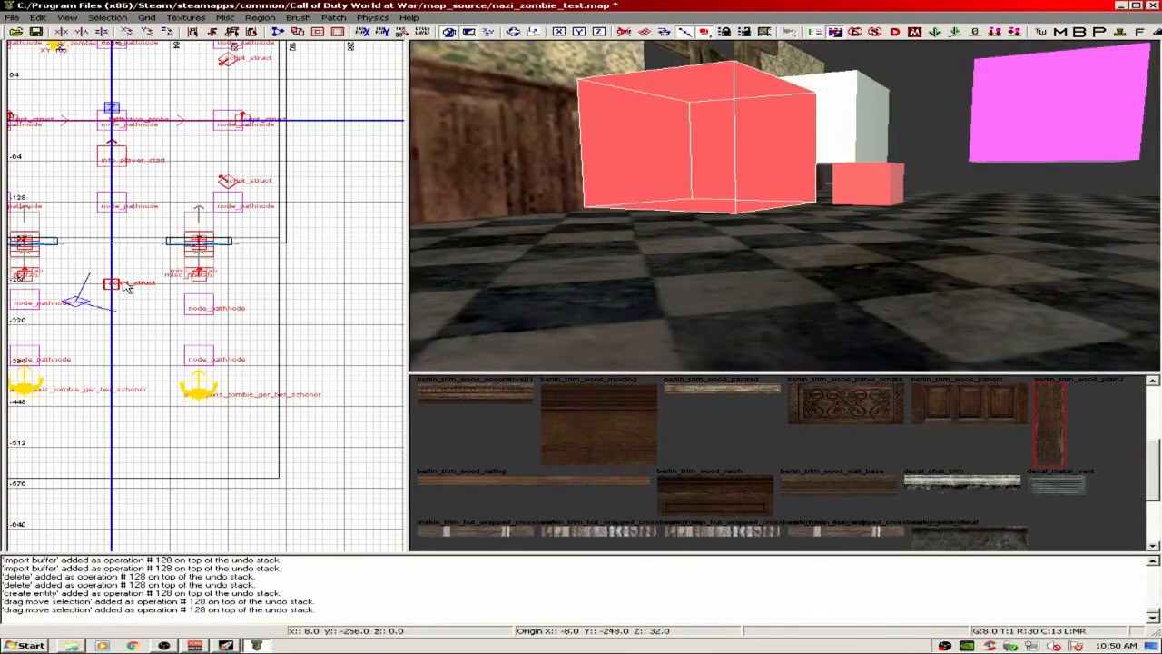
left_click_drag(123, 283, 133, 123)
right_click_drag(135, 123, 184, 190)
scroll(176, 175, "down", 2)
left_click_drag(177, 230, 180, 152)
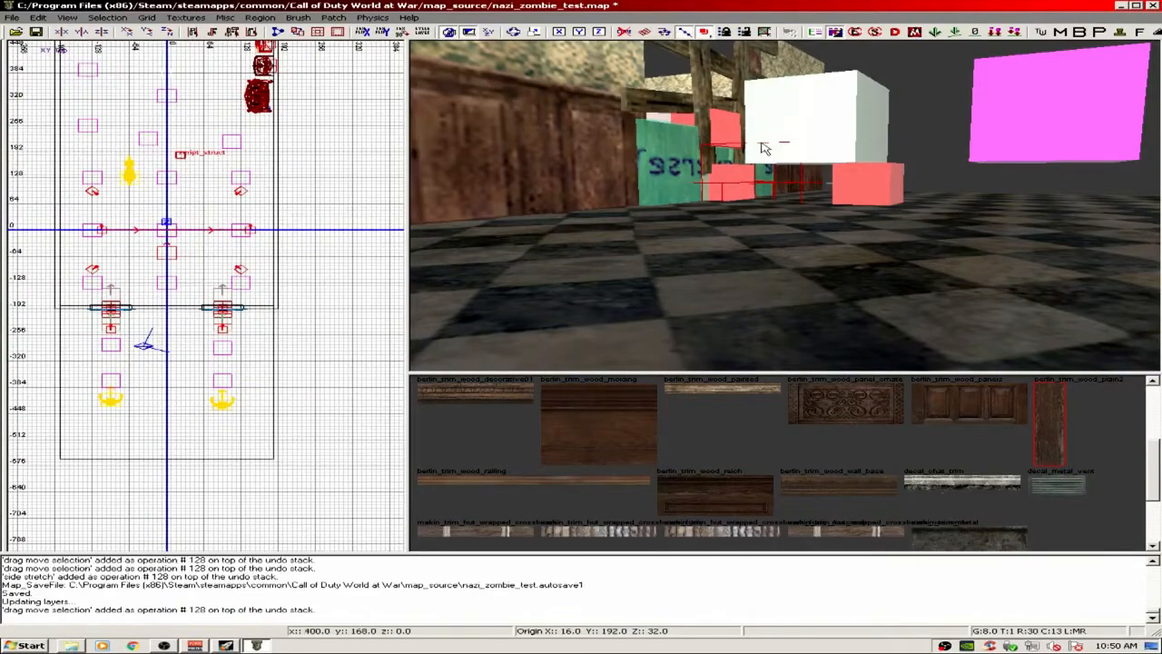
right_click_drag(764, 148, 824, 148)
left_click_drag(840, 185, 840, 176)
right_click_drag(839, 176, 841, 175)
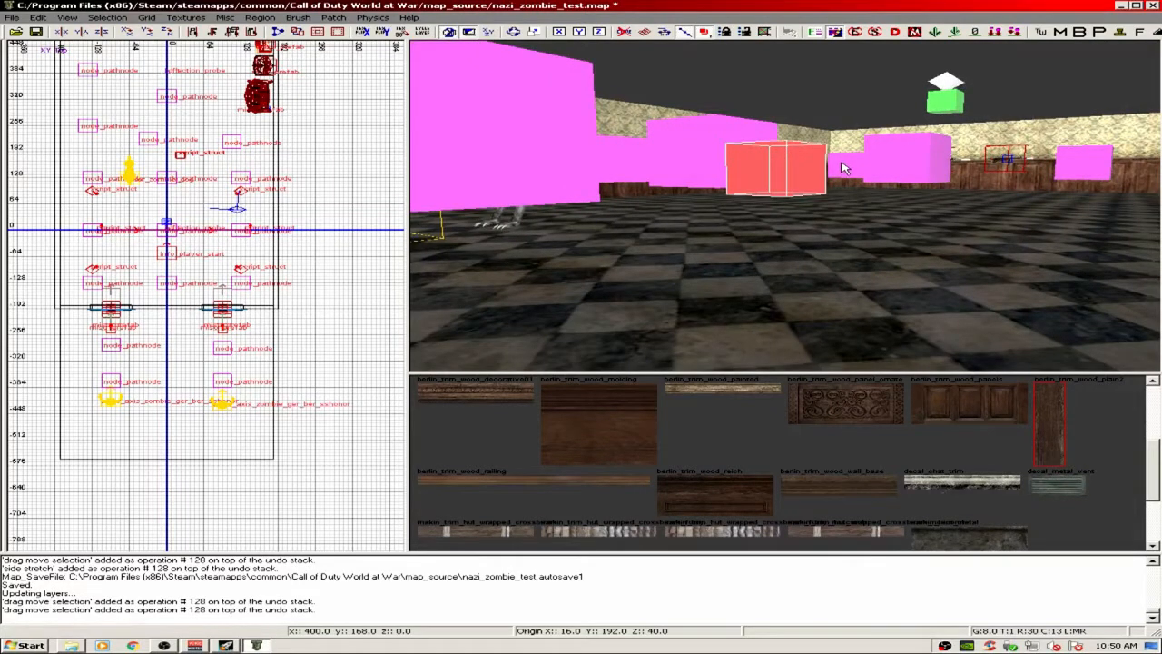
- Give the script_struct the key targatname with the value inital_spawn_points
key("n")
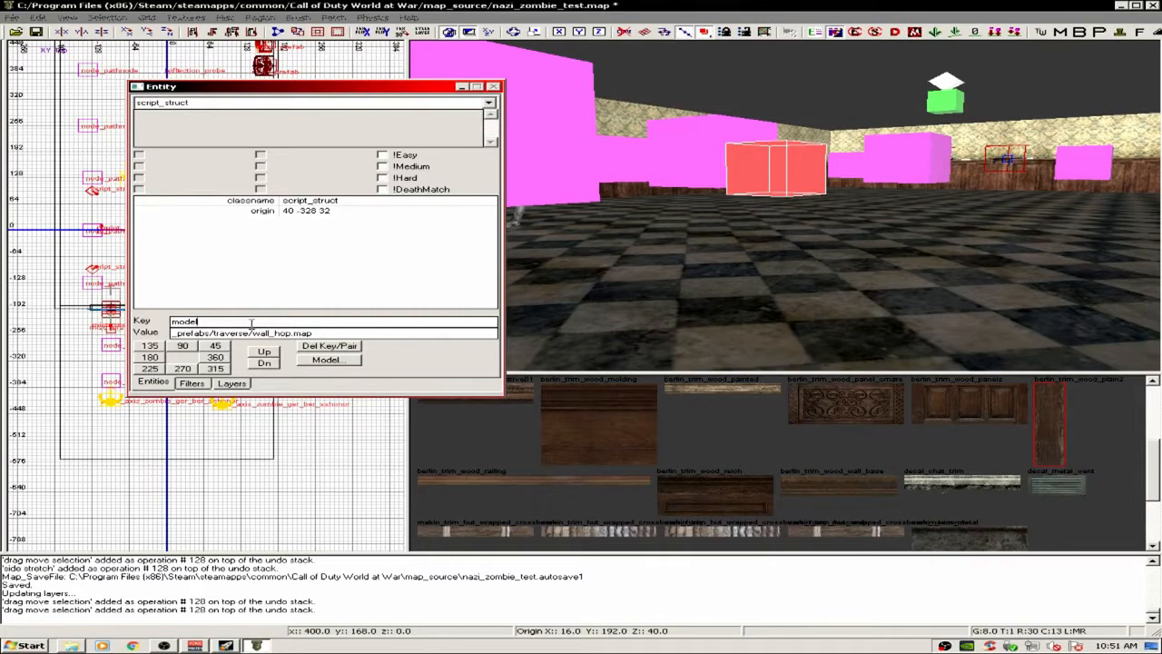
key("BackSpace")
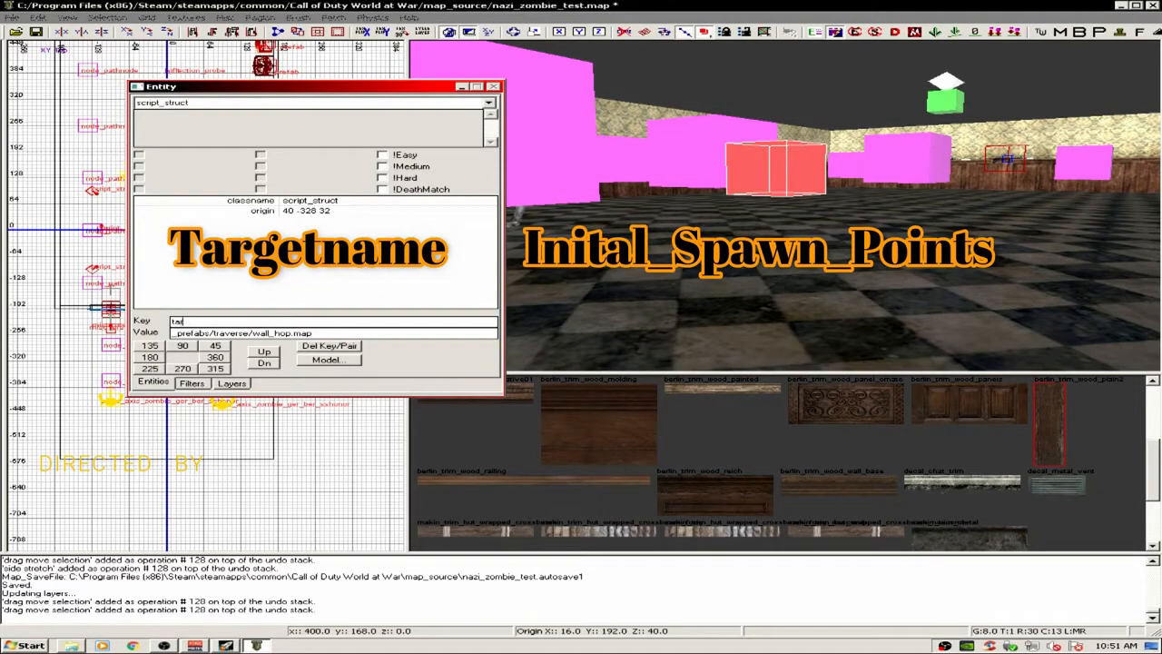
type("targa")
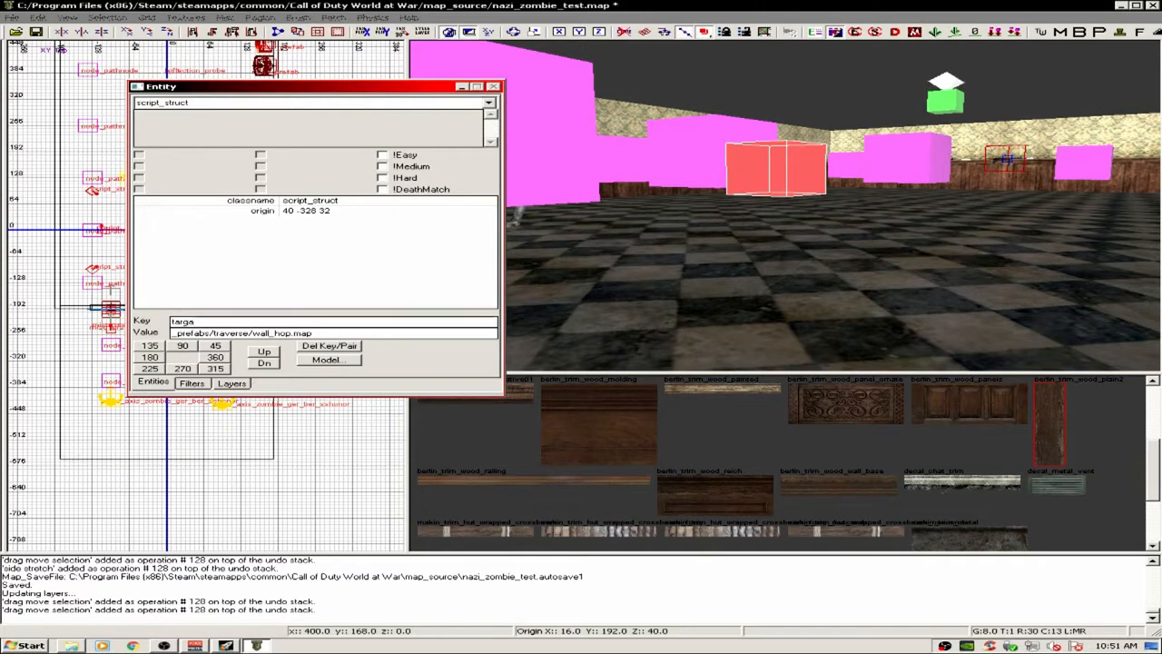
key("BackSpace")
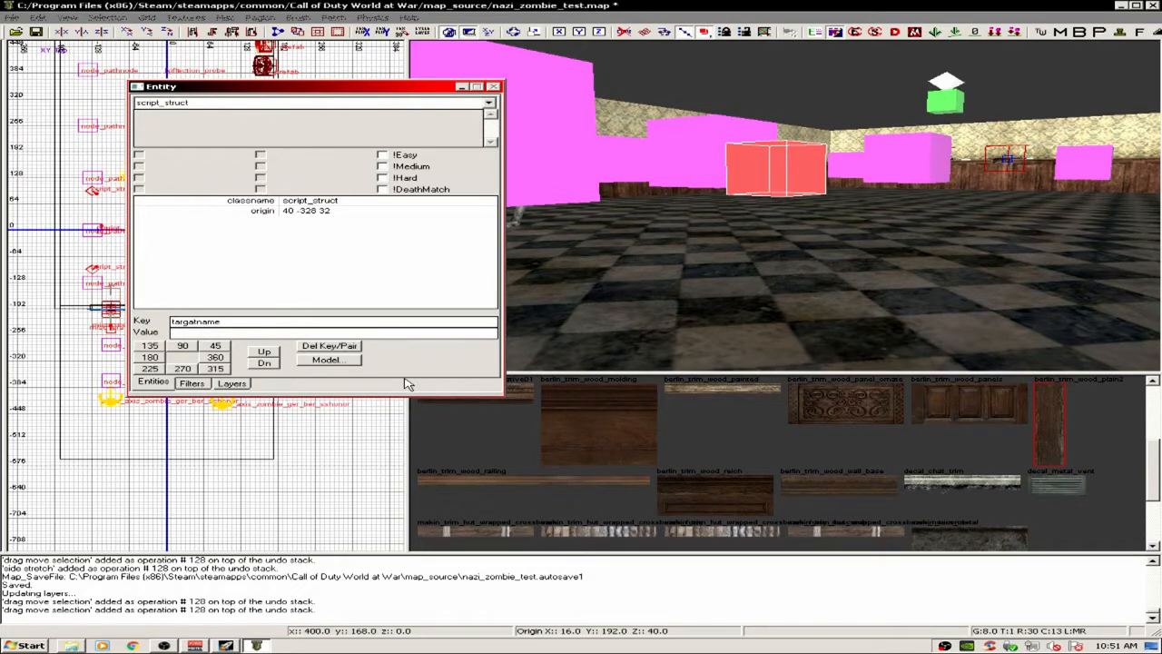
type("_spawn_points")
key("Return")
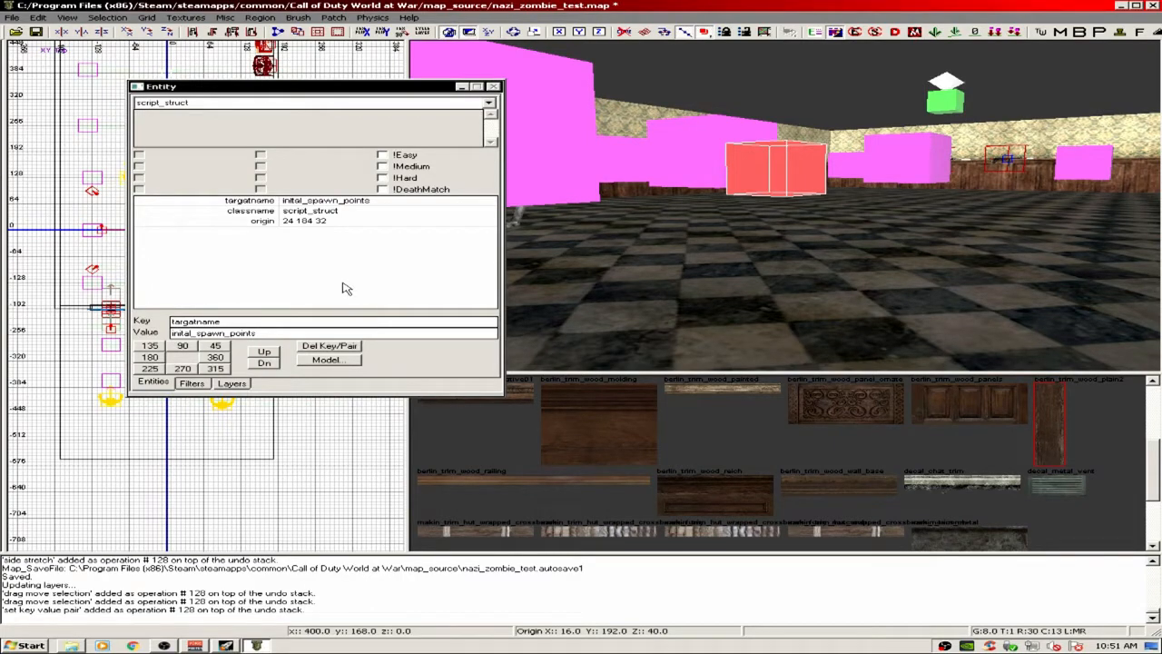
key("n")
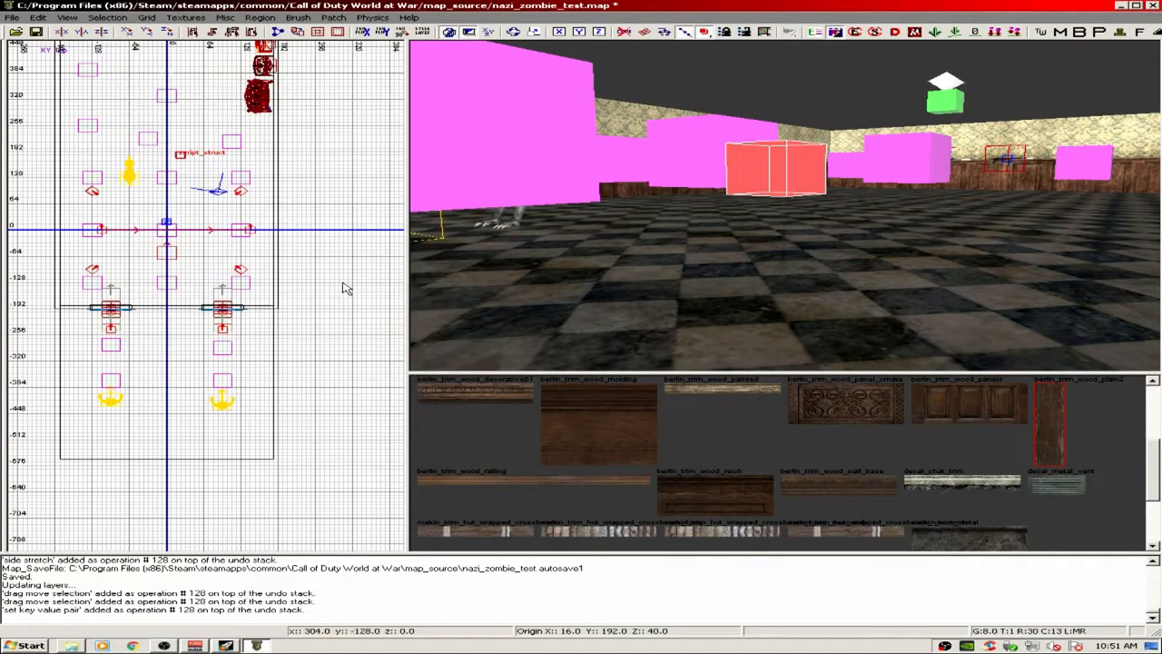
- Duplicate the spawn-point script_struct around the middle of the room and delete the surplus copy, keeping four in total
scroll(76, 234, "down", 1)
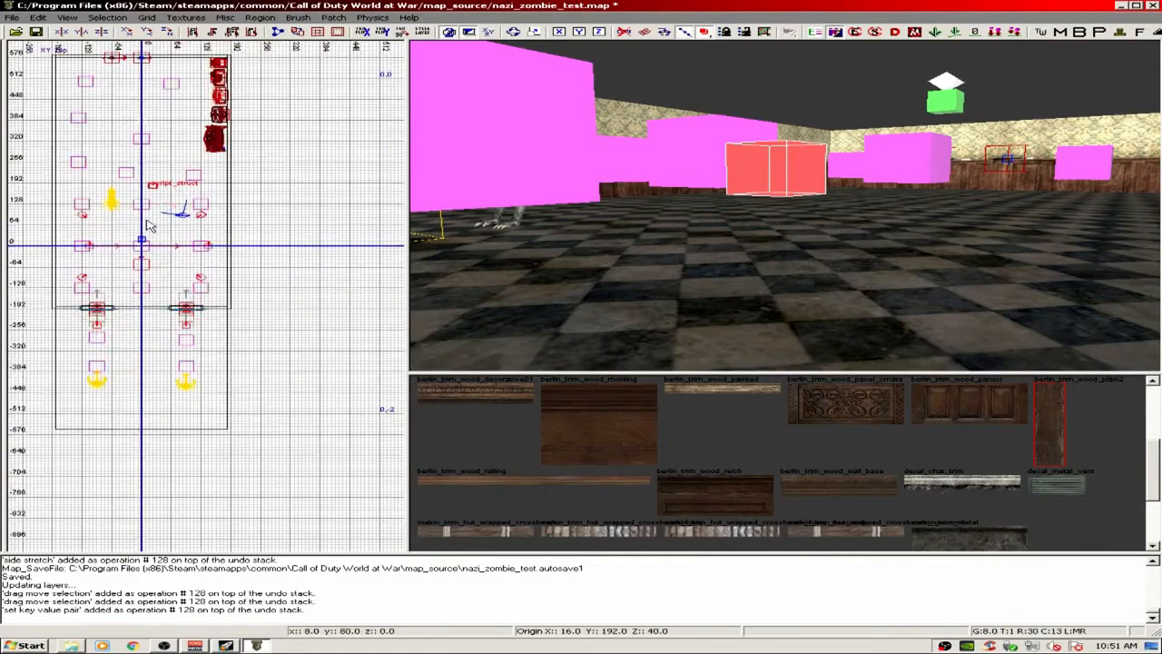
scroll(151, 203, "up", 2)
scroll(151, 203, "up", 1)
key("ctrl+v")
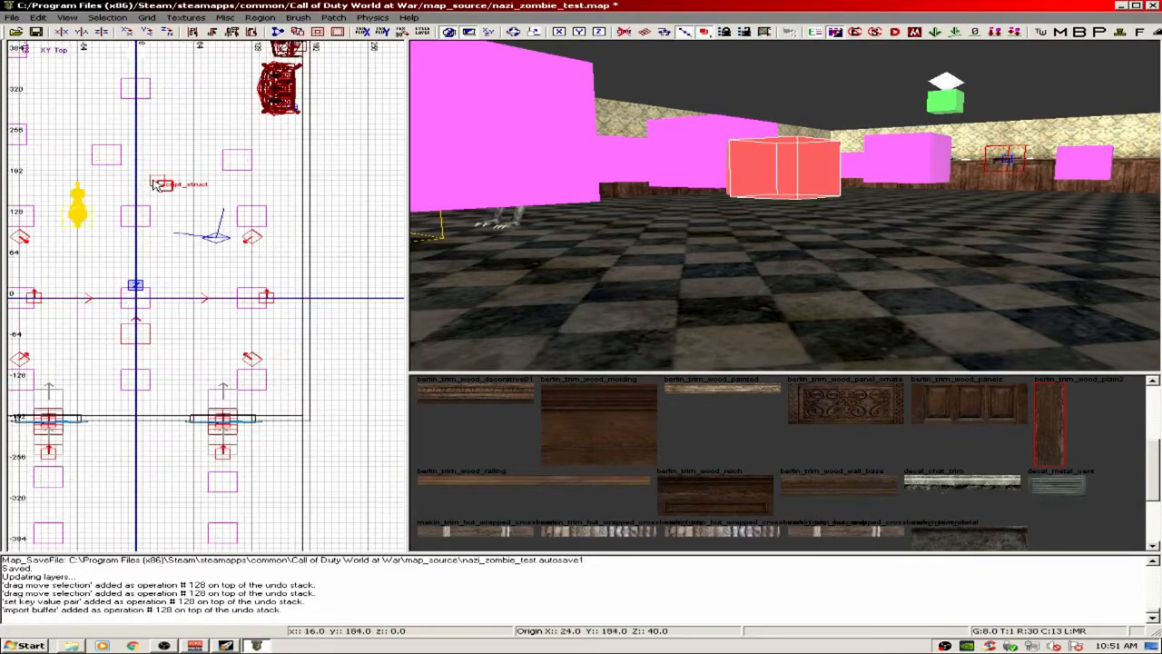
mouse_move(162, 185)
left_mouse_down()
mouse_move(191, 276)
mouse_move(59, 247)
mouse_move(35, 171)
mouse_move(47, 151)
mouse_move(250, 170)
left_mouse_up()
key("space")
key("space")
key("space")
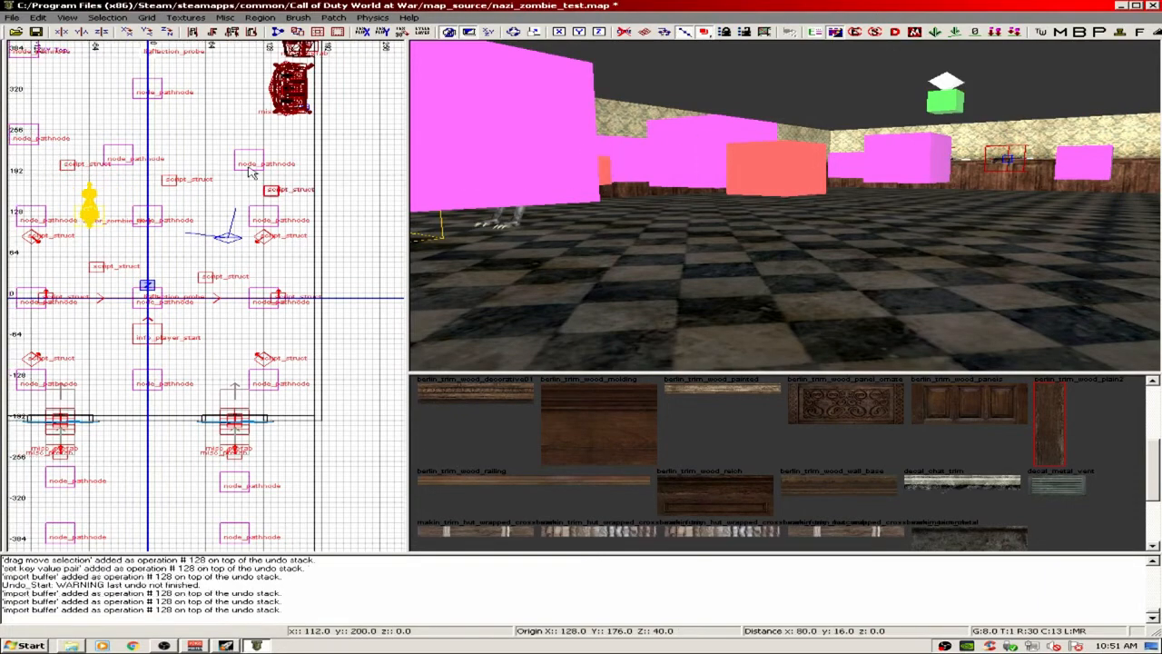
key("BackSpace")
- Set the angle of the spawn-point script_struct at origin 64 32 32 to 315 degrees
mouse_move(862, 227)
right_mouse_down()
mouse_move(858, 182)
mouse_move(772, 182)
mouse_move(777, 263)
mouse_move(782, 237)
mouse_move(913, 227)
mouse_move(908, 250)
mouse_move(749, 240)
mouse_move(804, 220)
right_mouse_up()
left_click(805, 220, "shift")
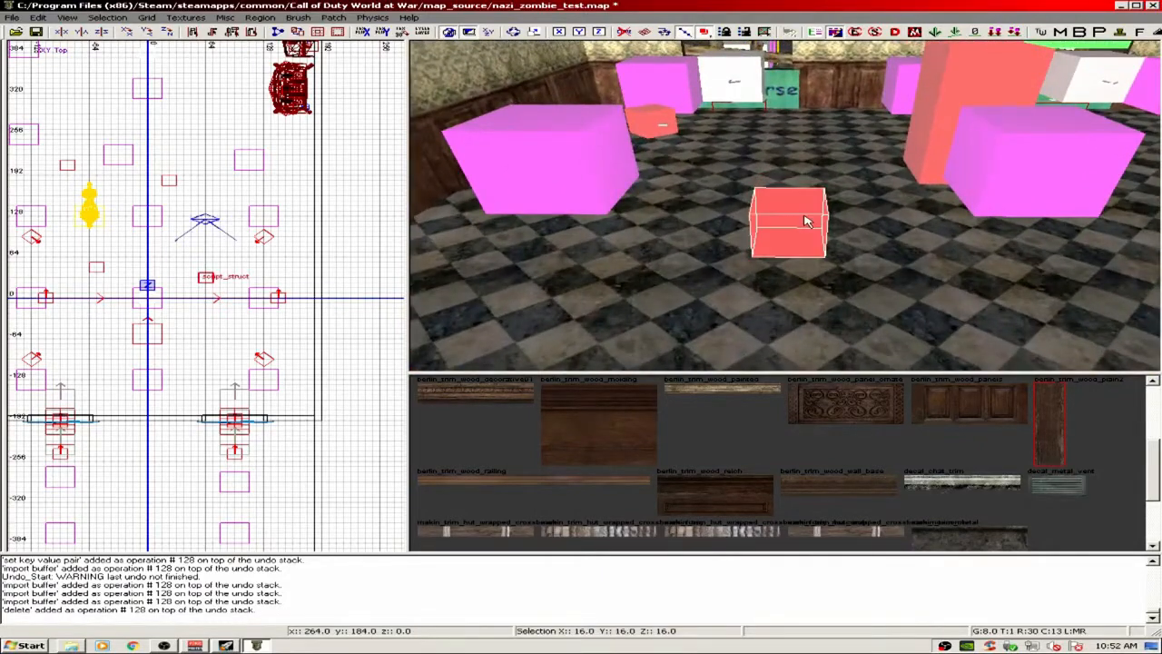
key("n")
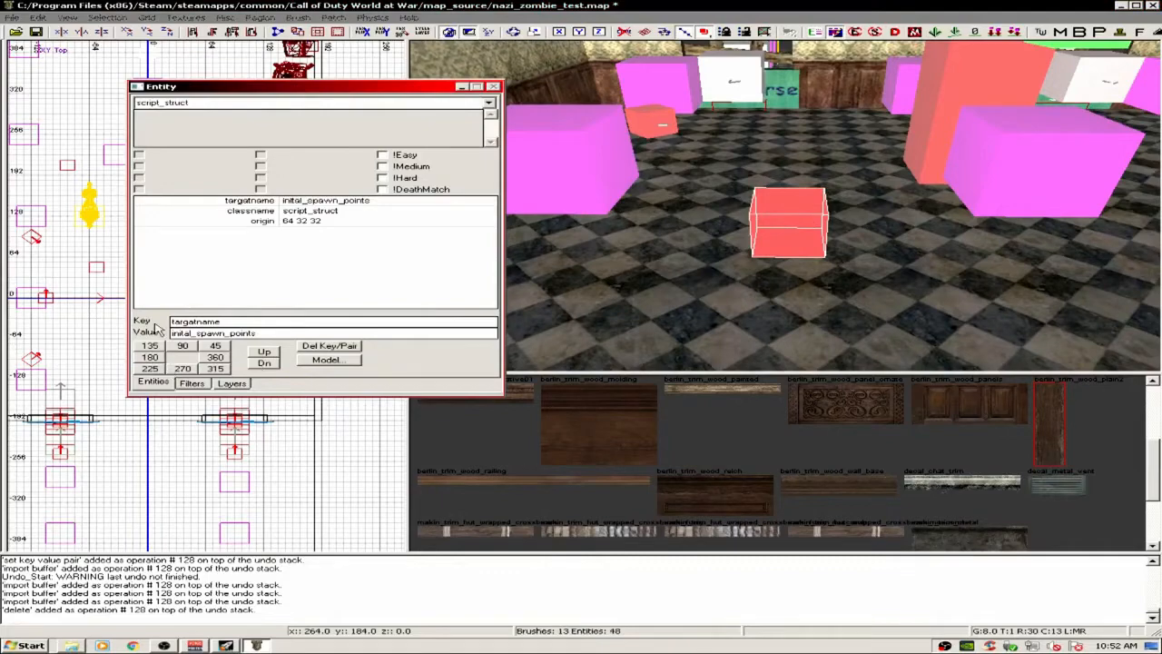
left_click(182, 369)
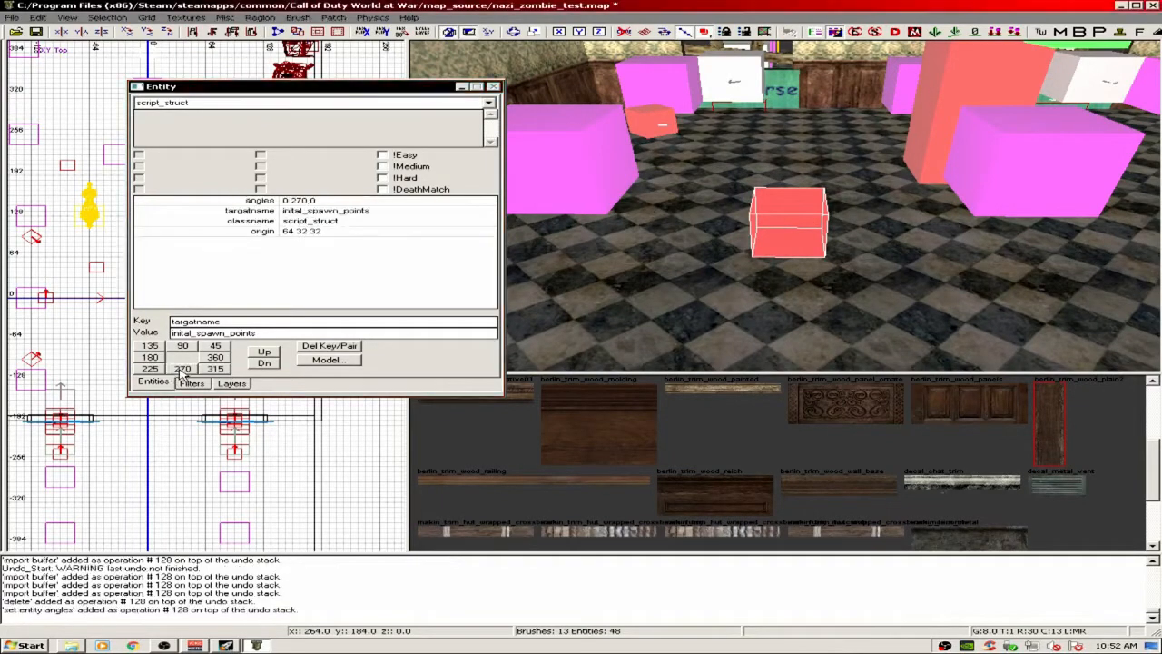
right_click_drag(740, 330, 901, 297)
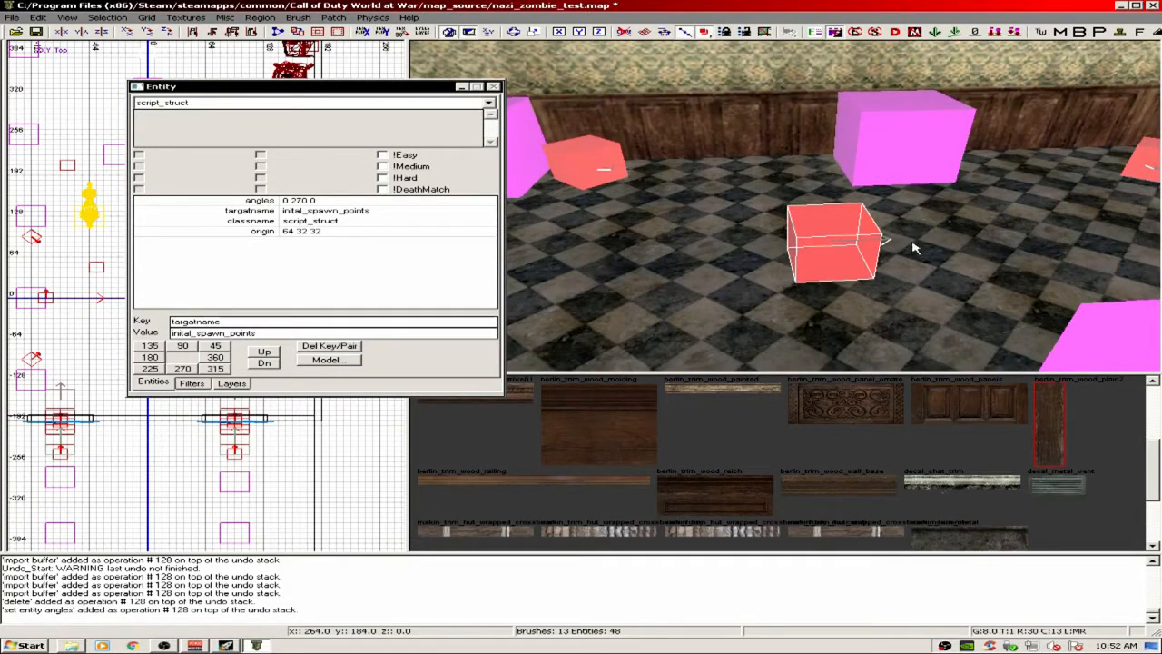
left_click(151, 357)
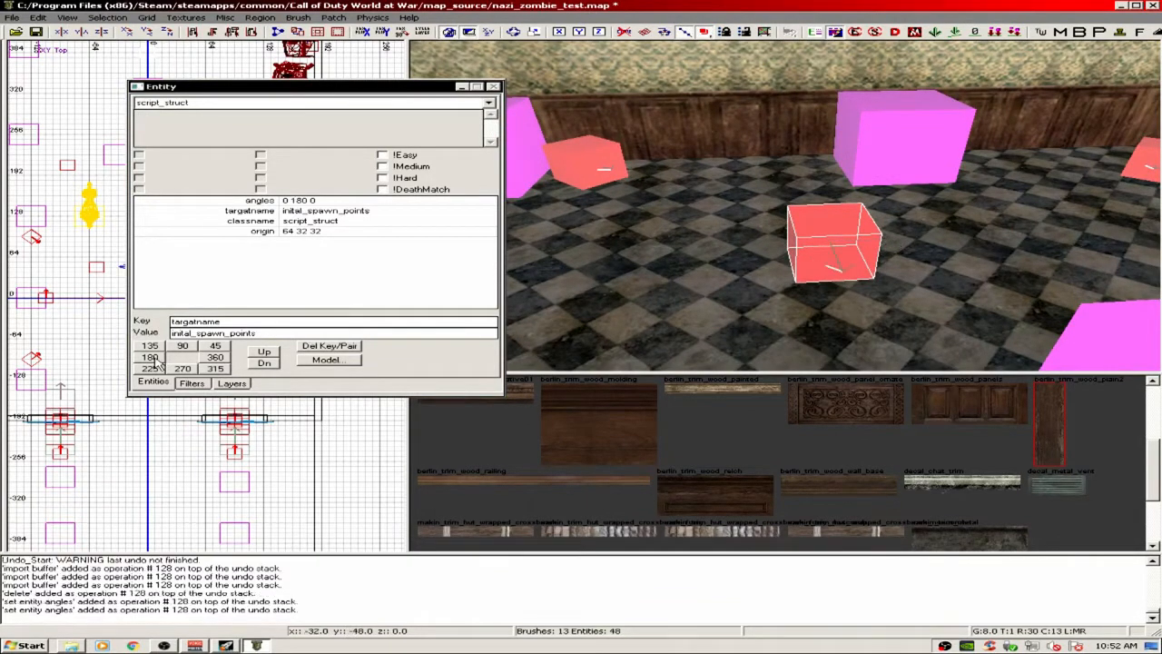
left_click(216, 370)
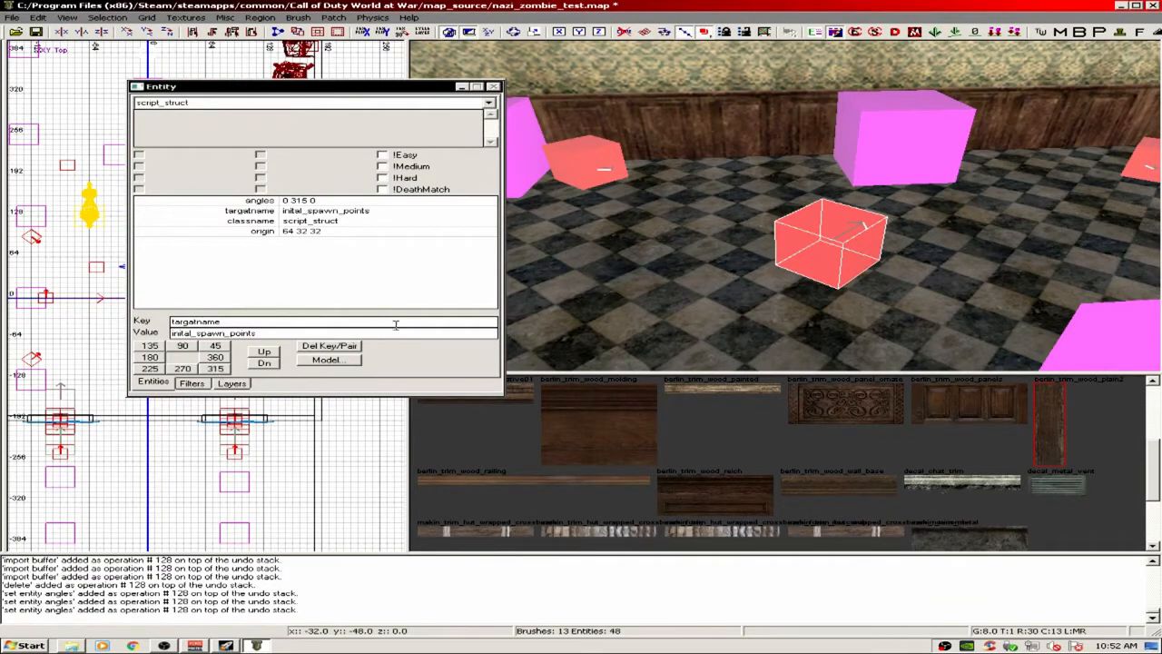
key("n")
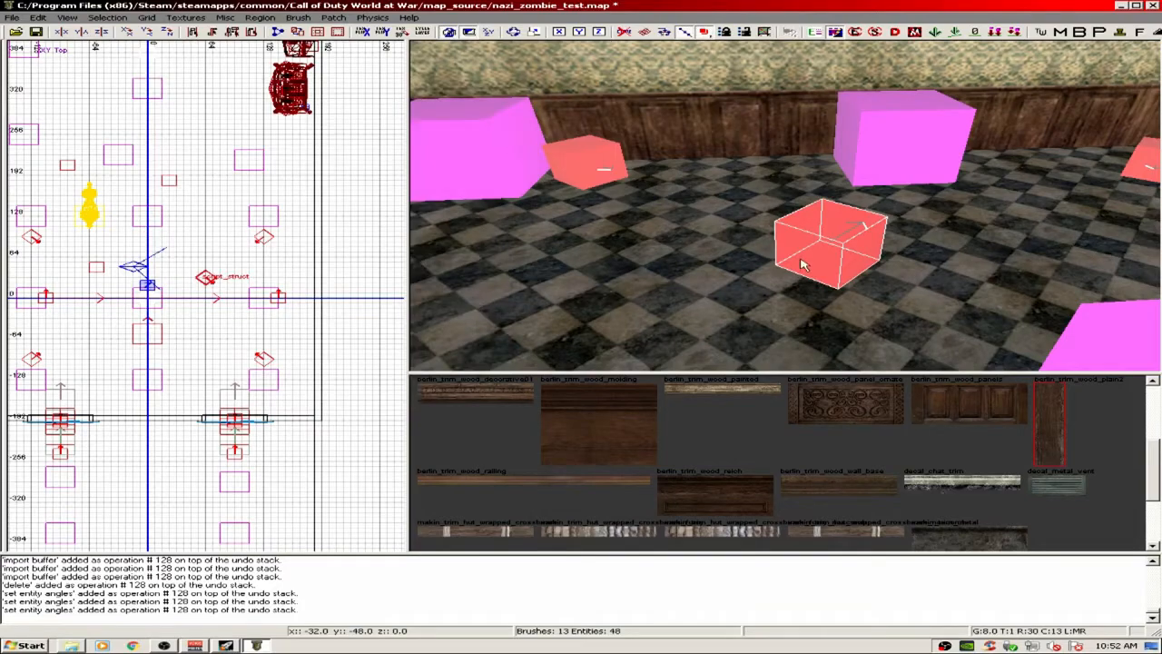
key("Escape")
- Select the room's wall brushes together and stretch their upper edges upward to make the walls taller
right_click_drag(833, 251, 626, 242)
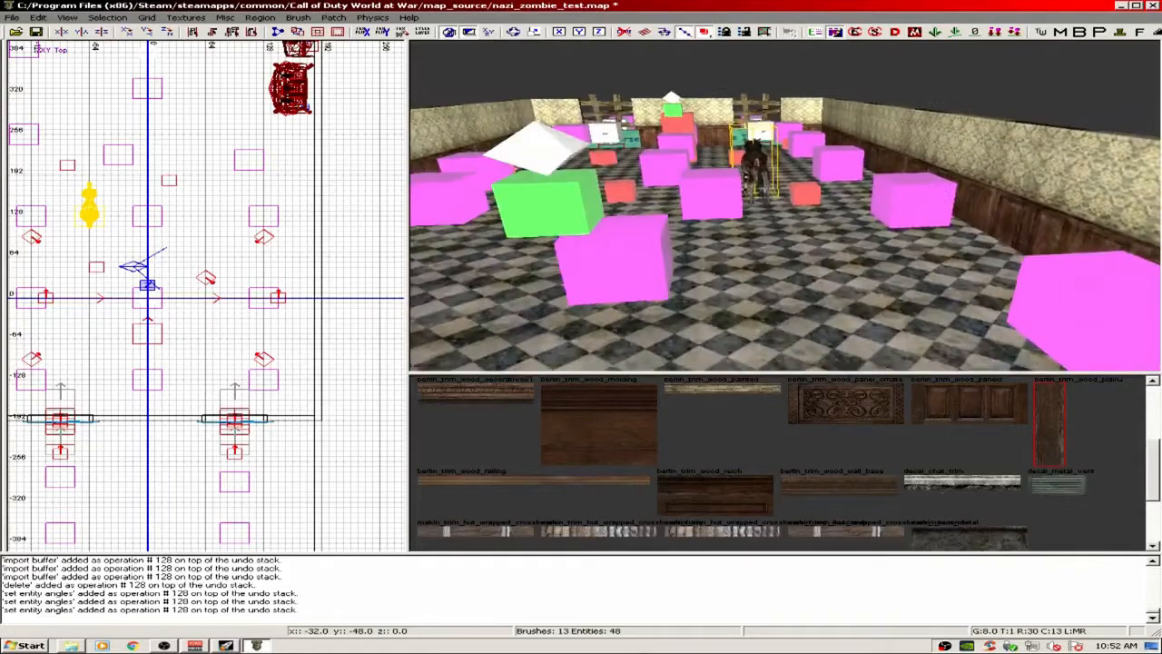
left_click(908, 111, "shift")
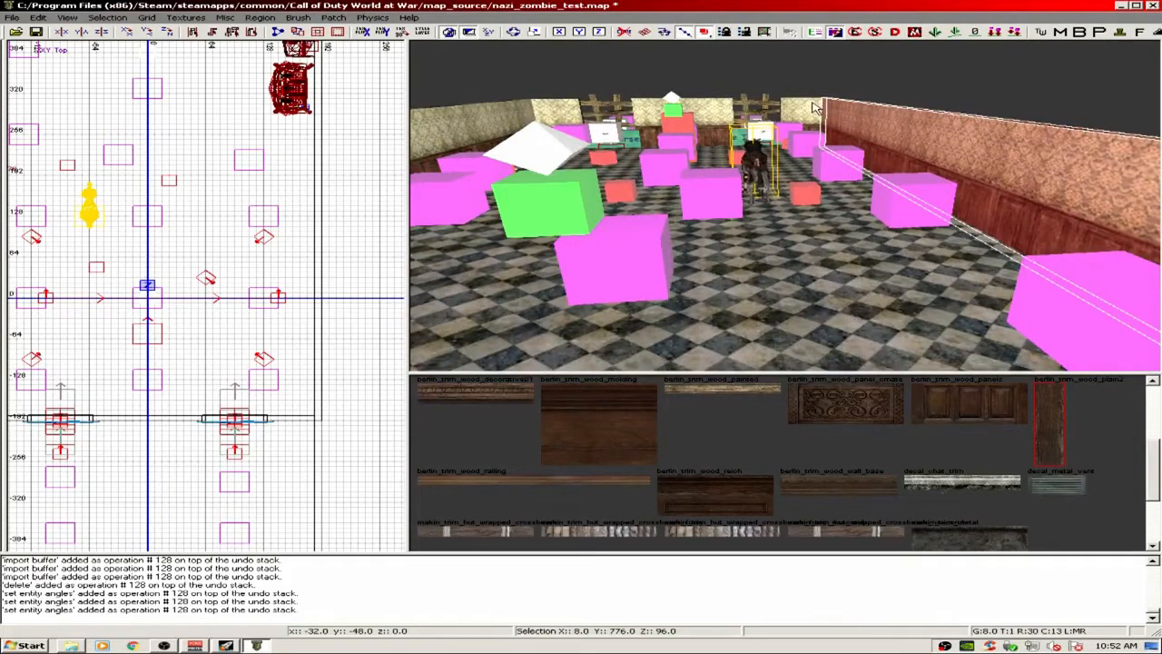
left_click(550, 110, "shift")
left_click(510, 116, "shift")
right_click_drag(626, 138, 499, 140)
left_click(659, 180, "shift")
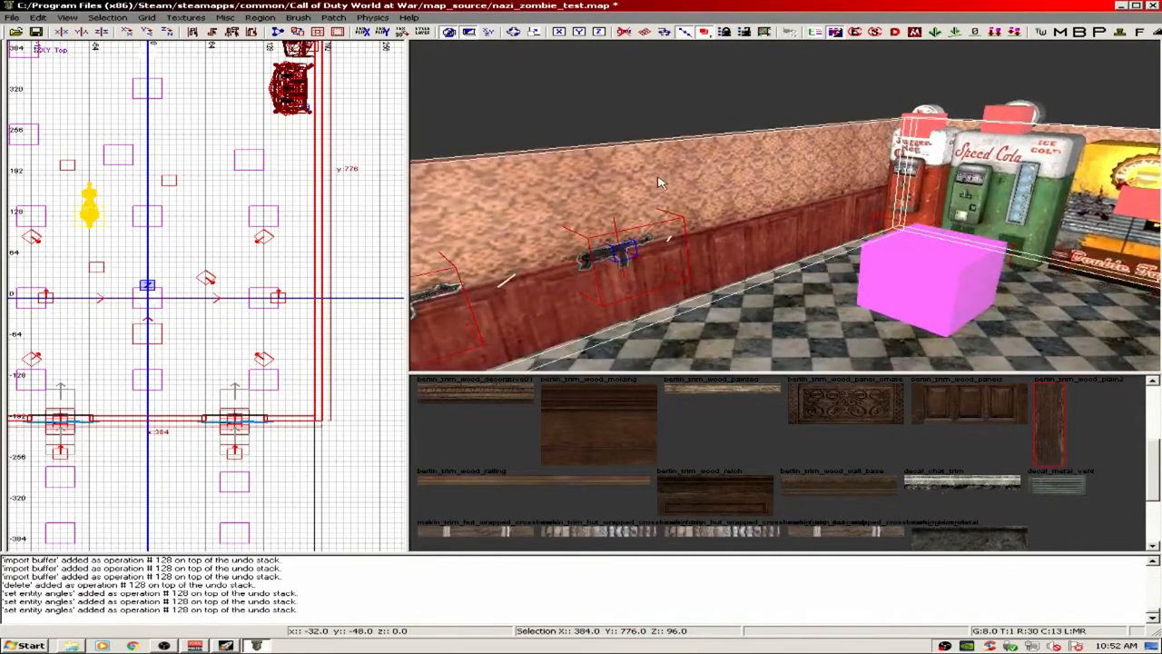
right_click_drag(659, 178, 528, 151)
left_click_drag(859, 154, 863, 135)
key("Escape")
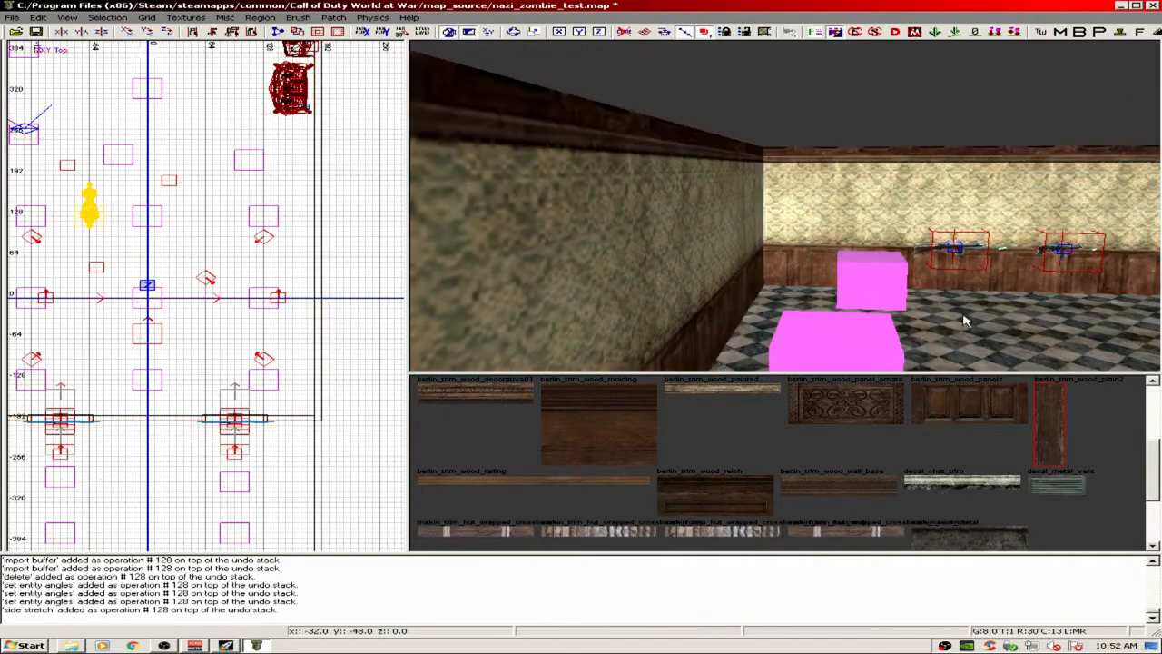
- Paste a copy of the checkered floor brush and move it onto the tops of the walls as a ceiling
key("ctrl+v")
scroll(114, 313, "down", 3)
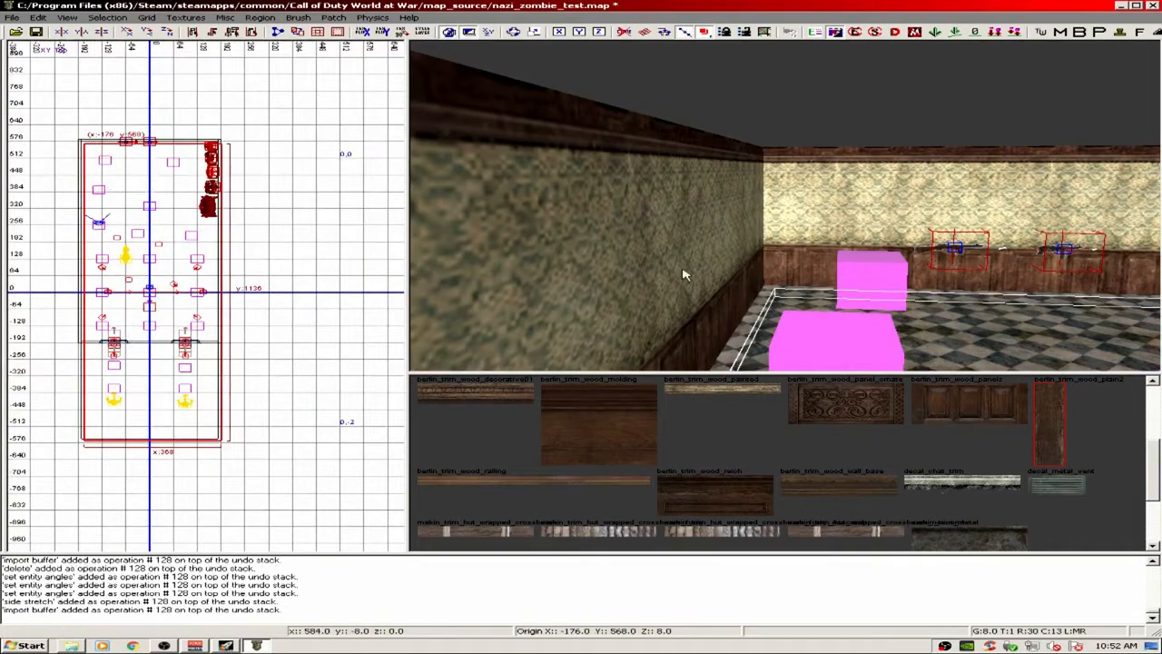
left_click_drag(127, 285, 154, 205)
key("ctrl+Tab")
scroll(124, 284, "up", 2)
mouse_move(839, 193)
right_mouse_down()
mouse_move(837, 127)
mouse_move(894, 143)
mouse_move(908, 159)
mouse_move(898, 217)
mouse_move(912, 201)
mouse_move(908, 118)
right_mouse_up()
key("Escape")
mouse_move(889, 163)
right_mouse_down()
mouse_move(876, 193)
mouse_move(858, 189)
right_mouse_up()
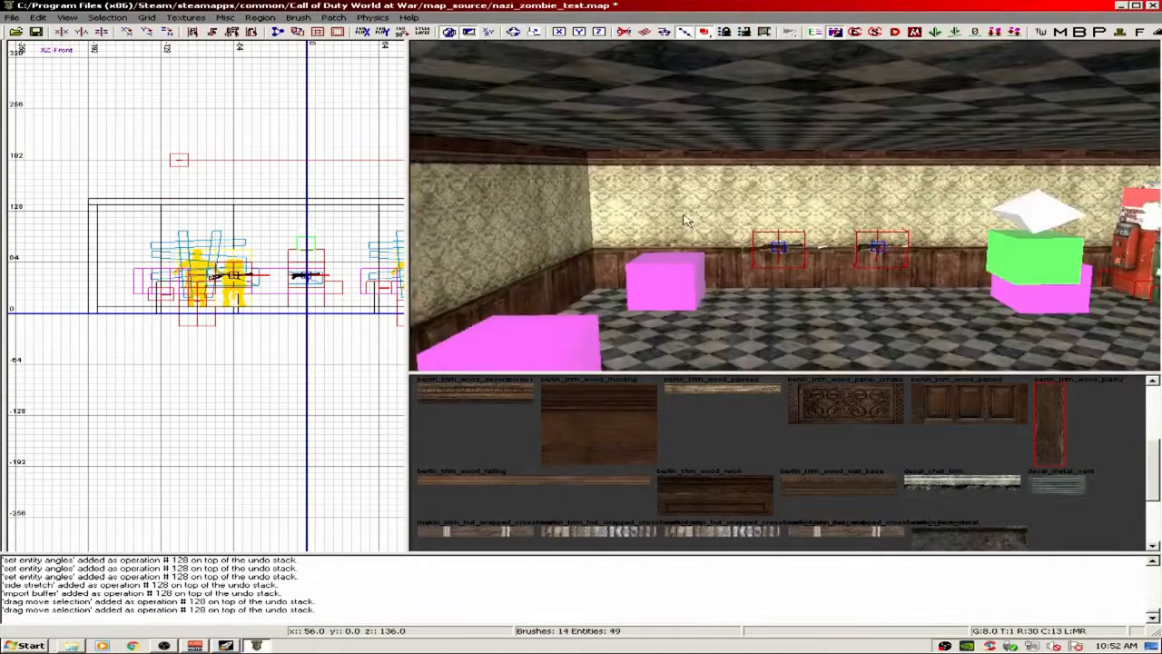
- Switch to Chrome and download power_switch.rar from its MediaFire page
left_click(141, 645)
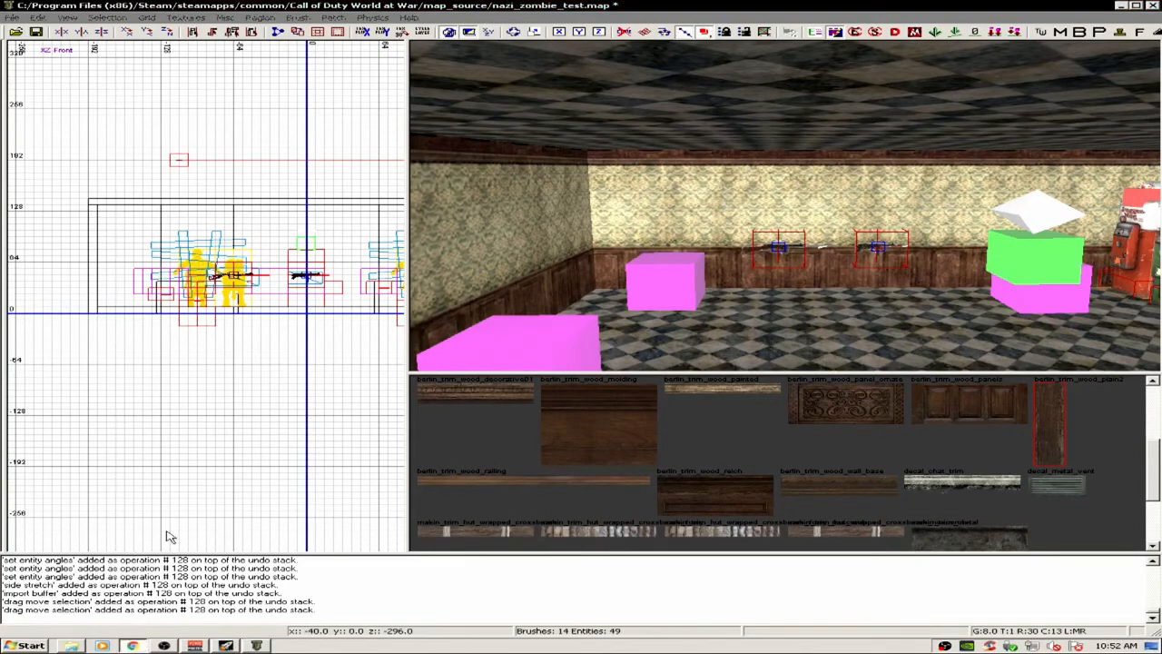
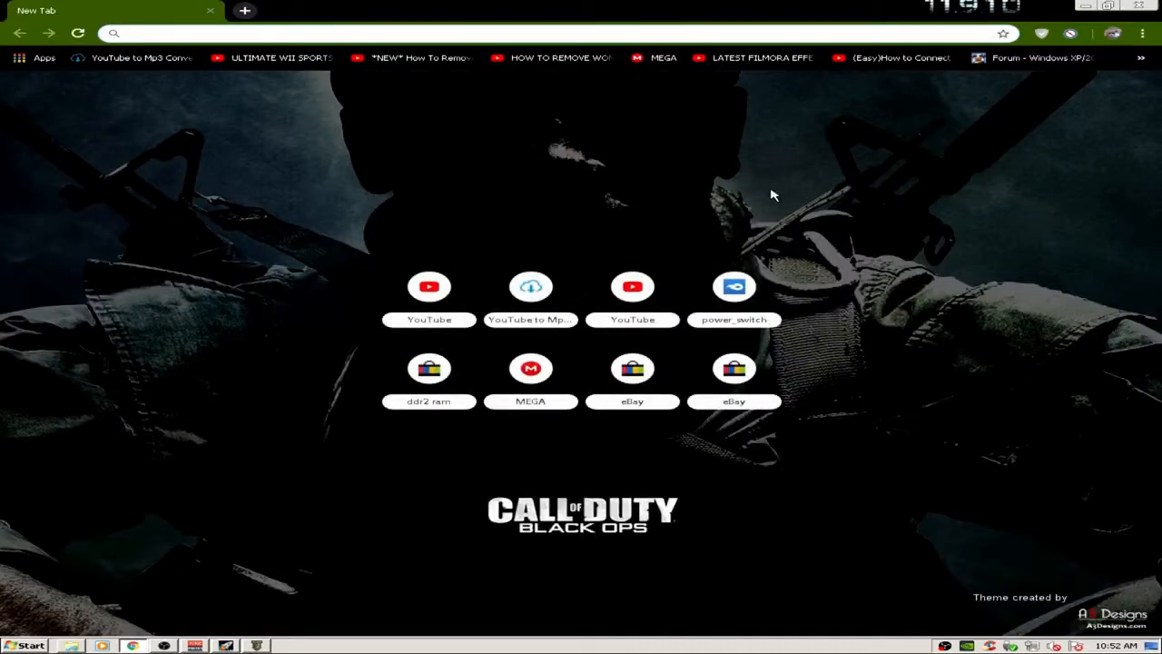
left_click(734, 287)
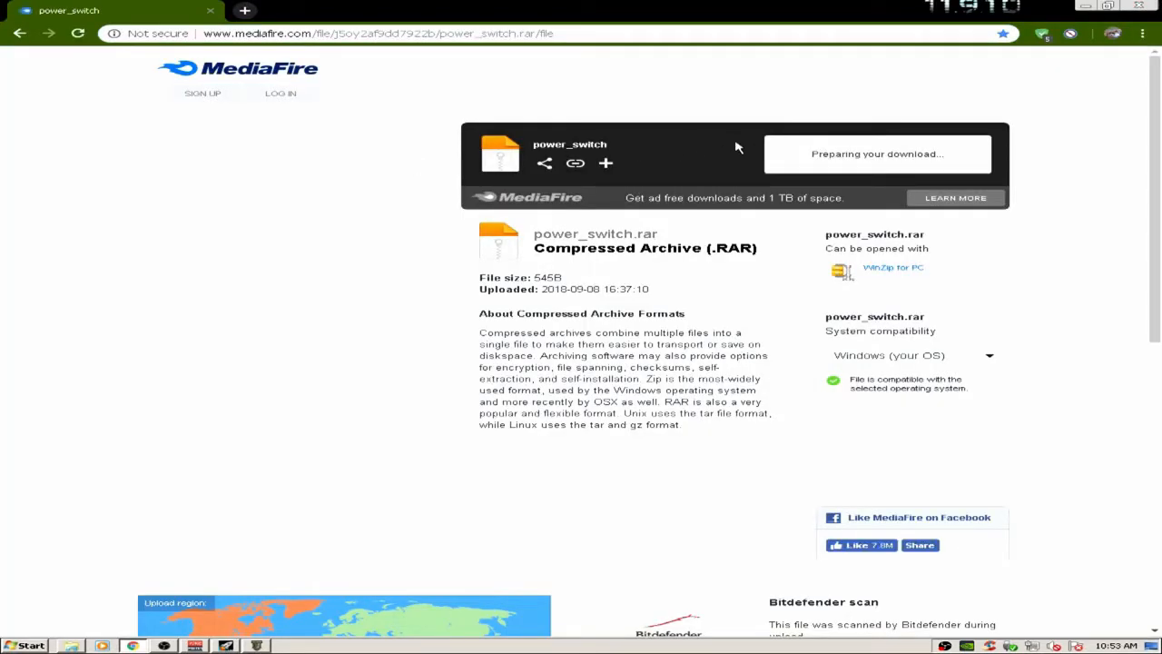
left_click(814, 161)
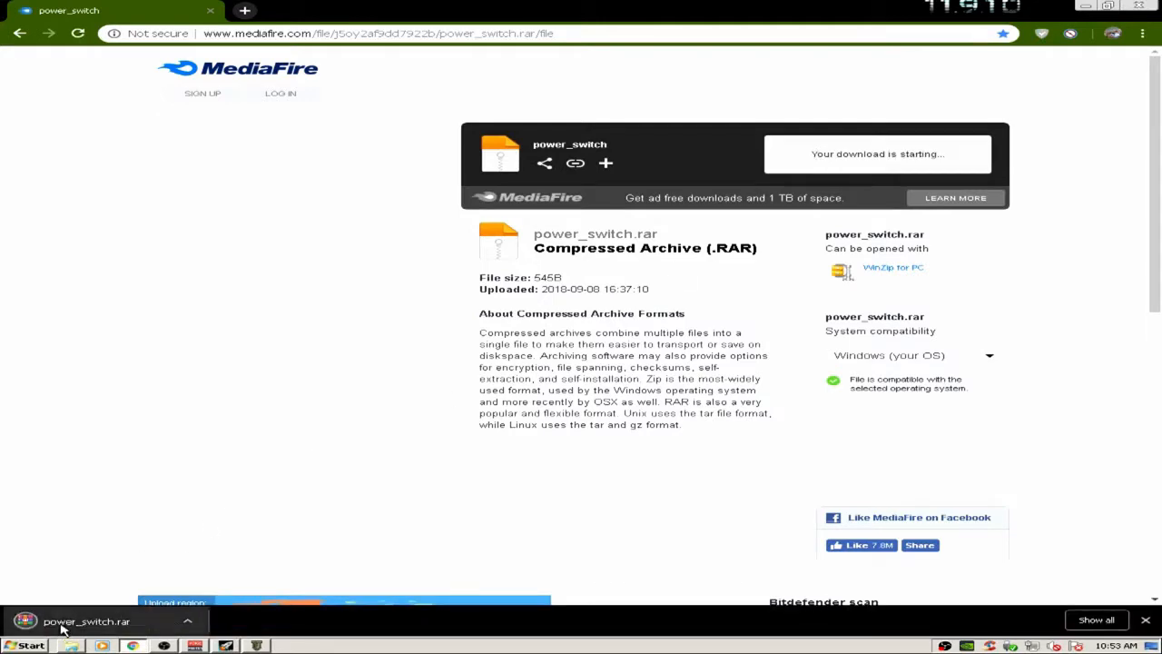
- Open the downloaded power_switch.rar, extract power_switch.map onto the desktop and close the archive
left_click(64, 621)
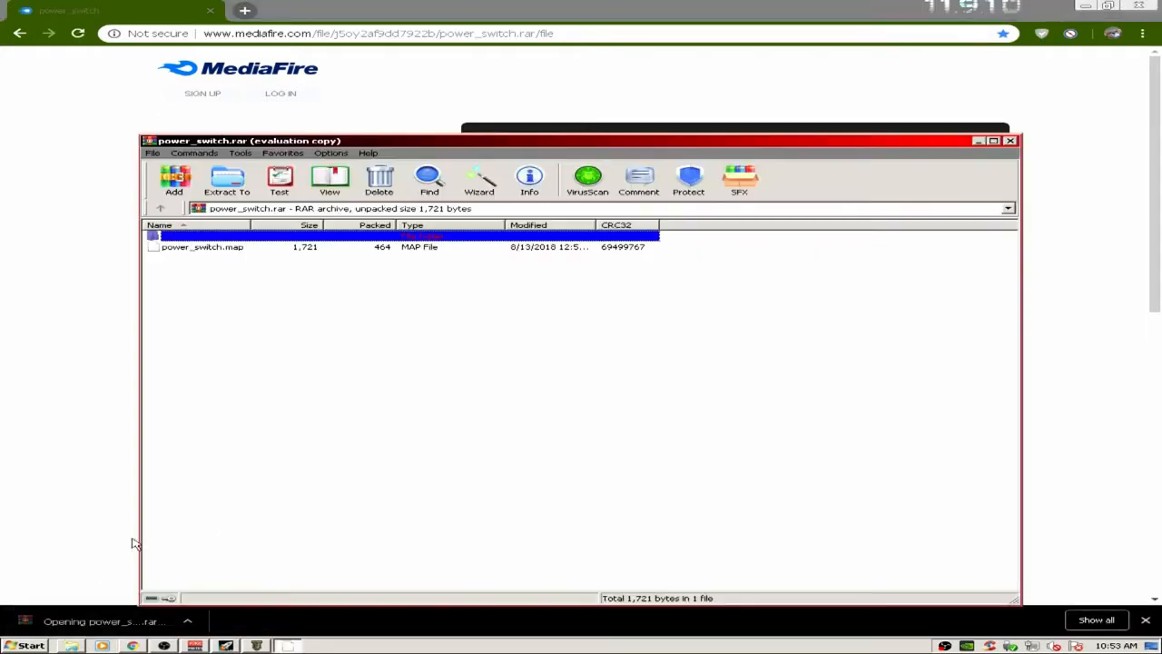
left_click(1155, 7)
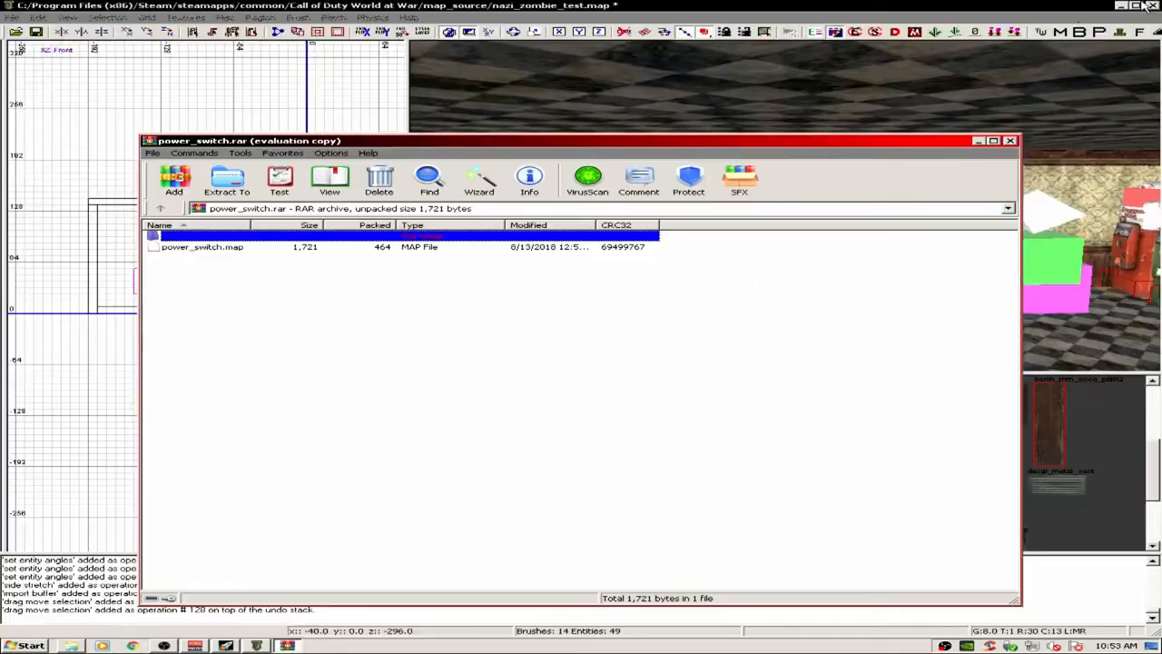
left_click(977, 144)
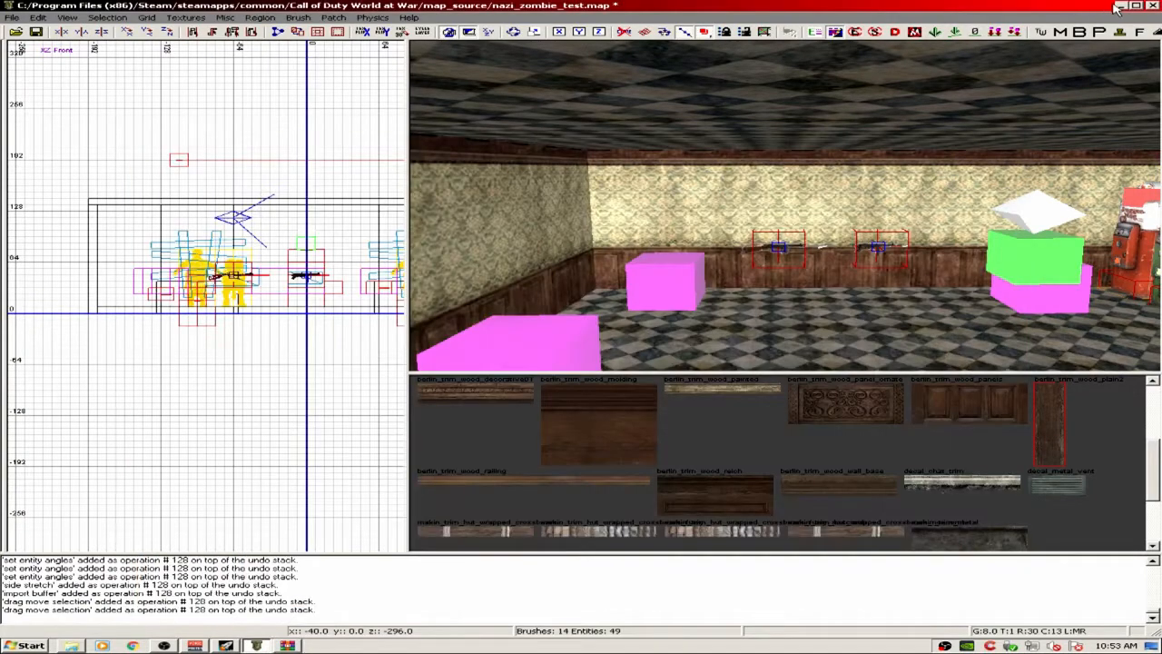
left_click(1119, 7)
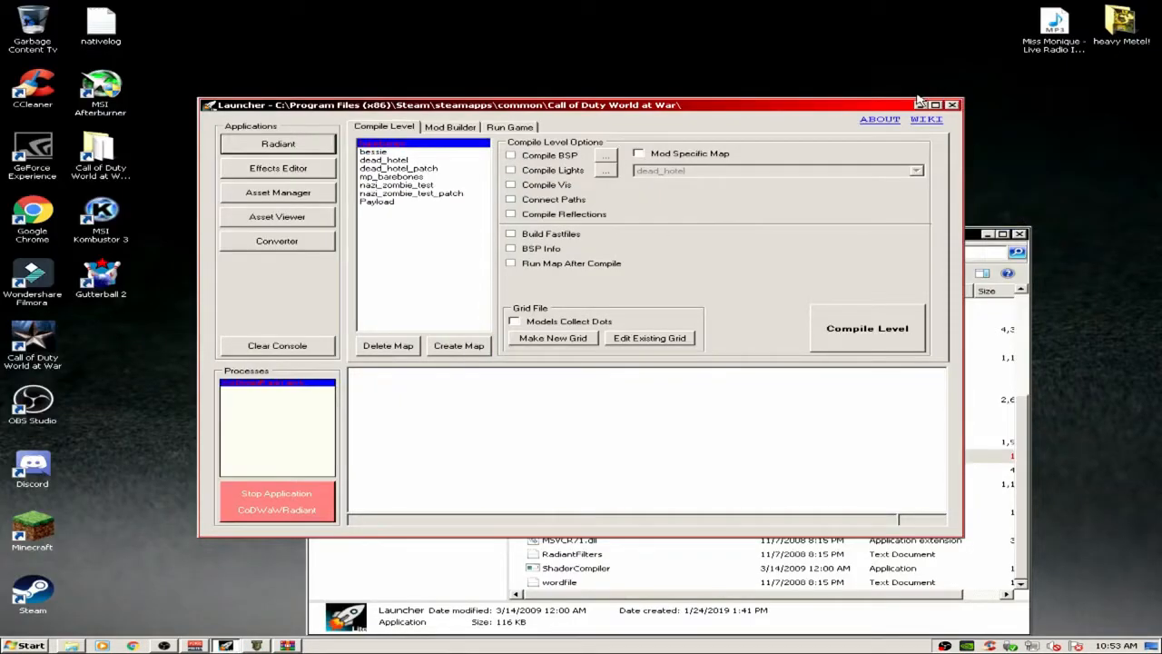
left_click(918, 104)
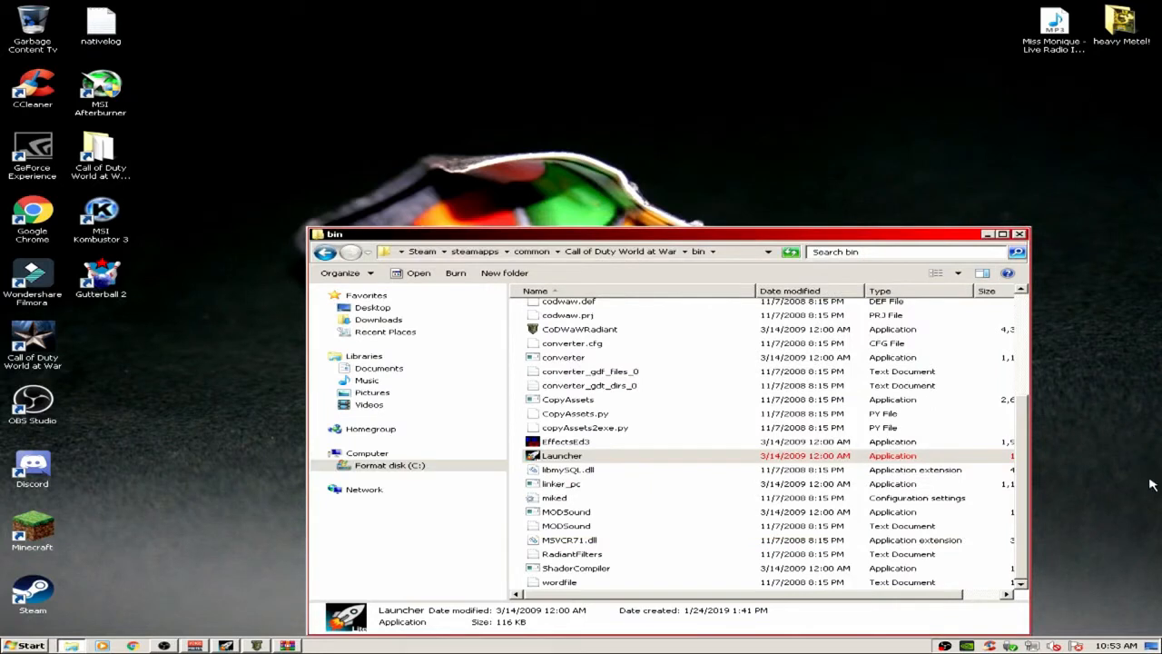
left_click(287, 645)
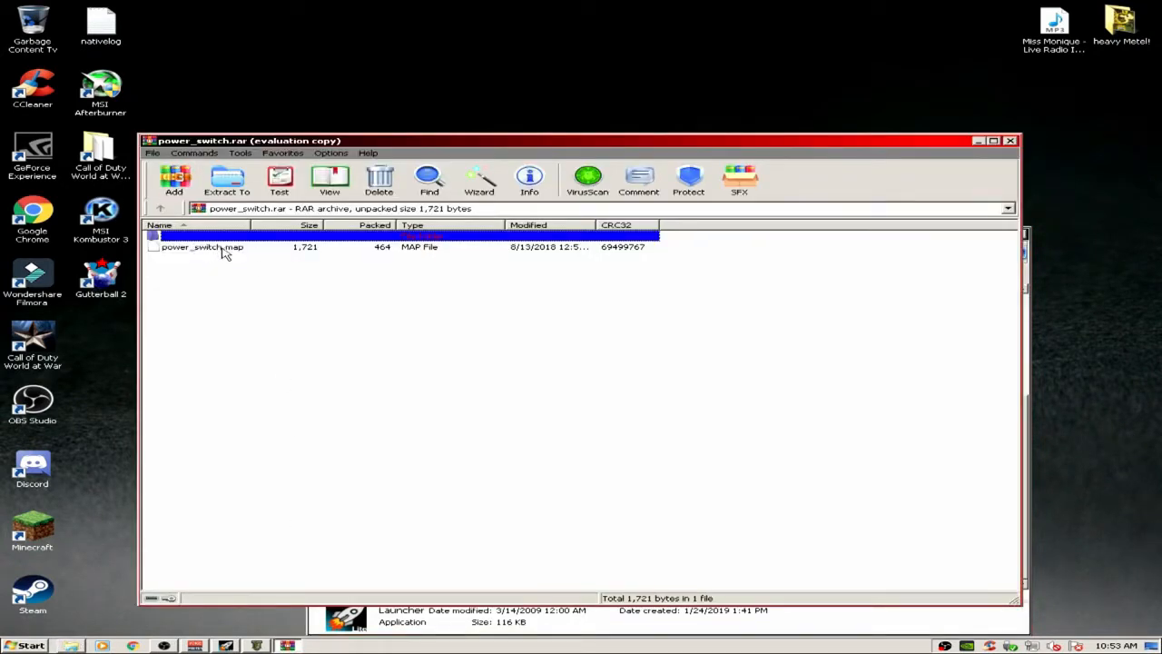
left_click_drag(225, 253, 381, 80)
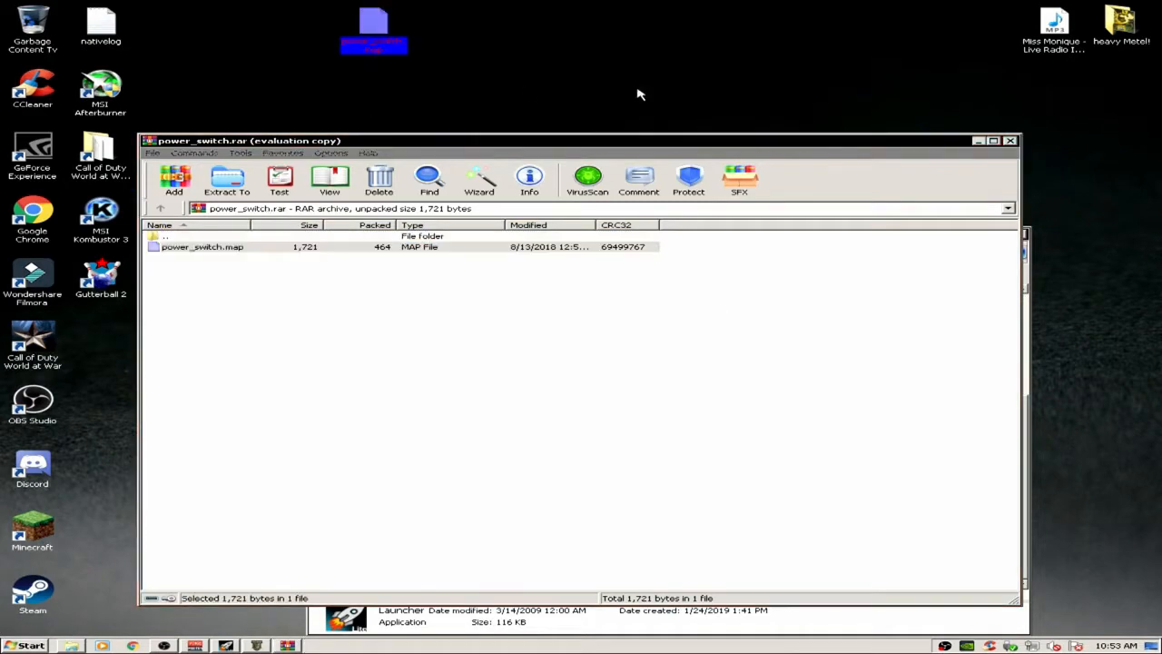
left_click(1010, 141)
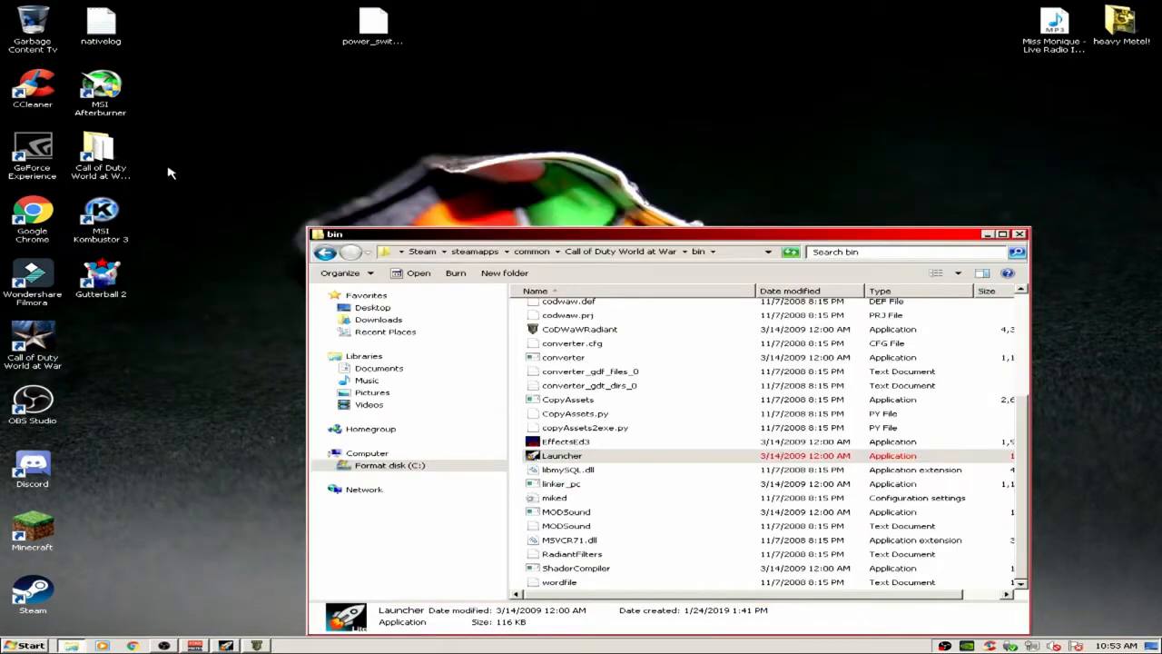
- Move power_switch.map from the desktop into the map_source\_prefabs\UGX Modtools Patch Prefabs folder of Call of Duty World at War
left_click(326, 253)
left_click(556, 411)
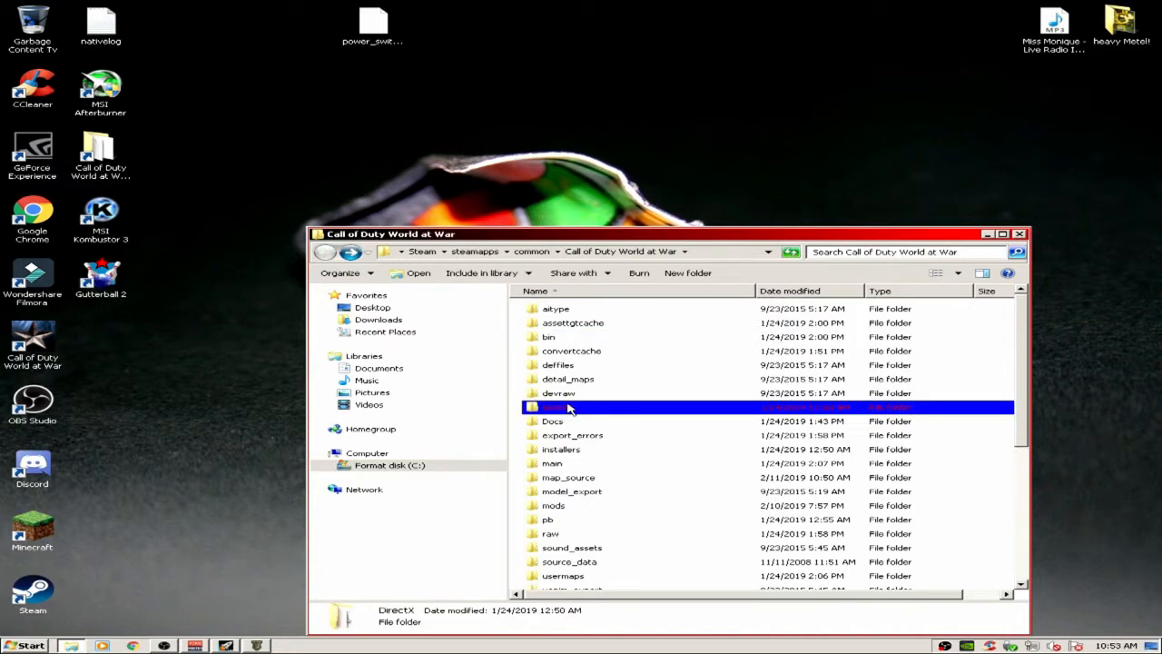
double_click(569, 479)
double_click(585, 310)
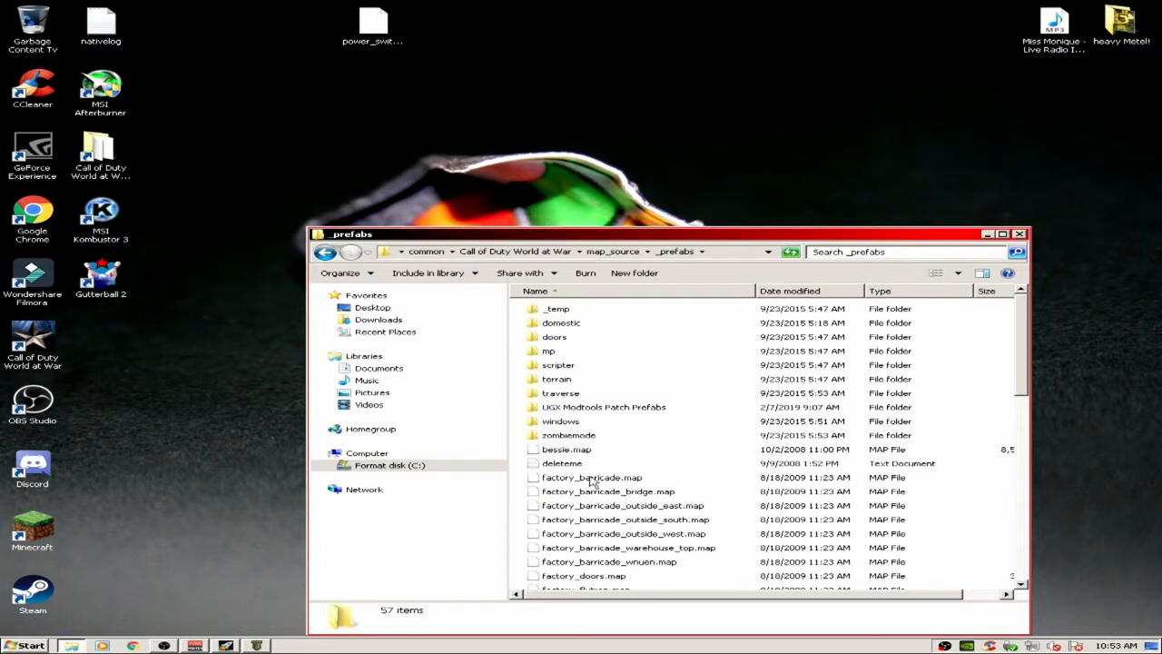
double_click(558, 407)
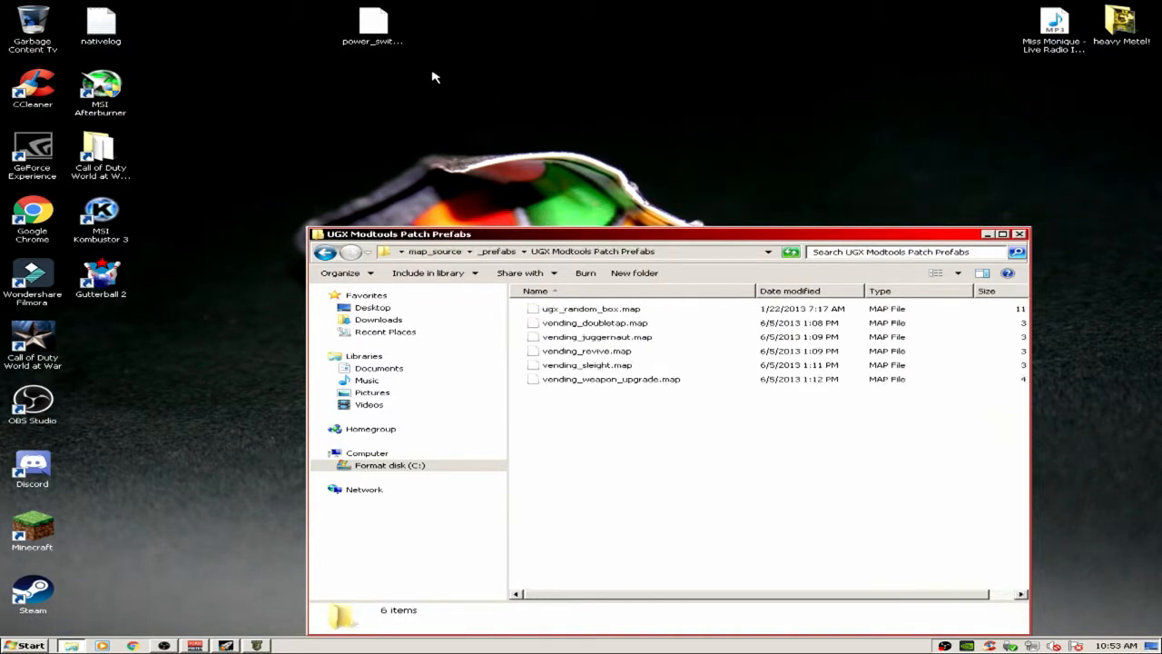
left_click_drag(380, 27, 646, 454)
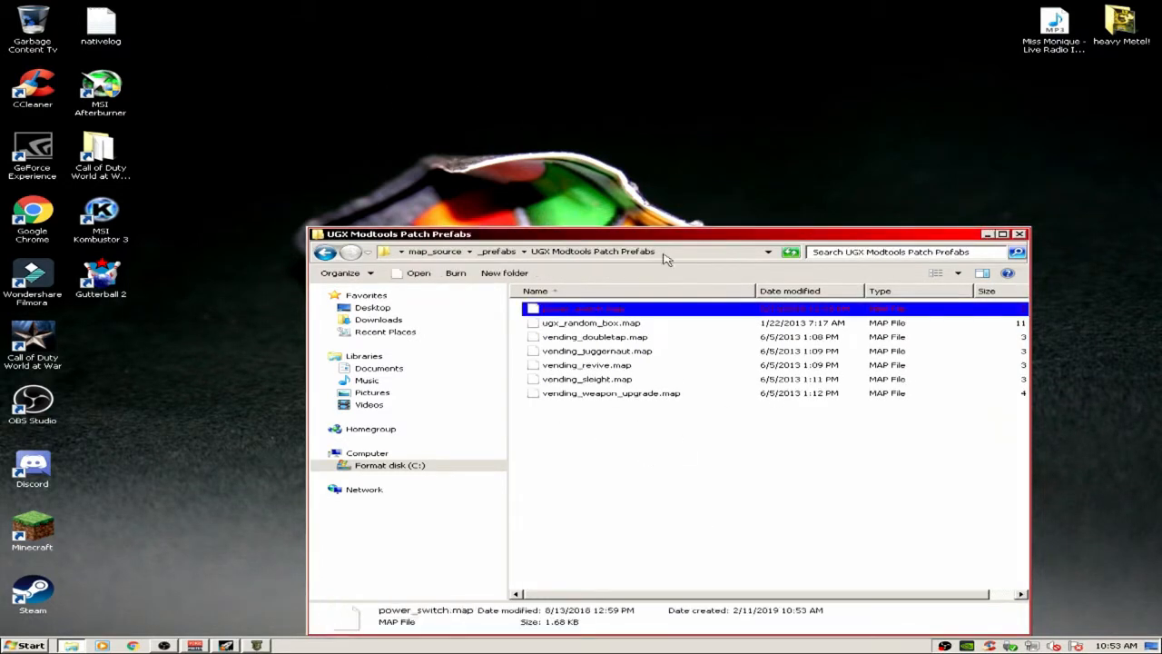
- Return the file browser to the bin folder of Call of Duty World at War
left_click(326, 252)
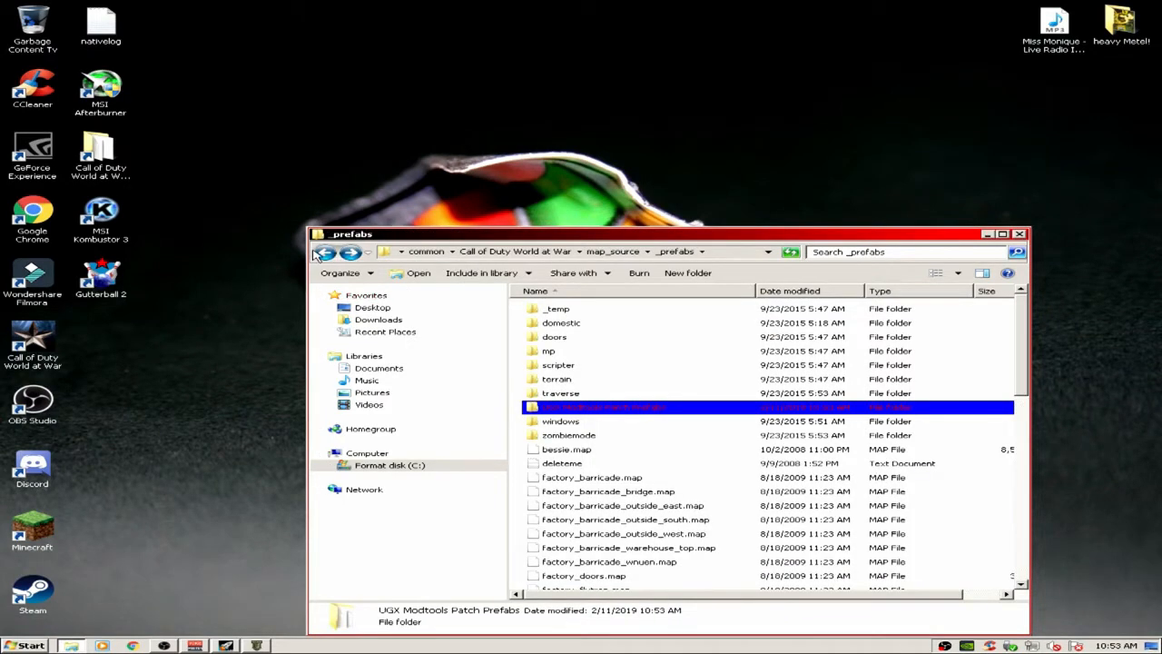
left_click(324, 252)
left_click(326, 252)
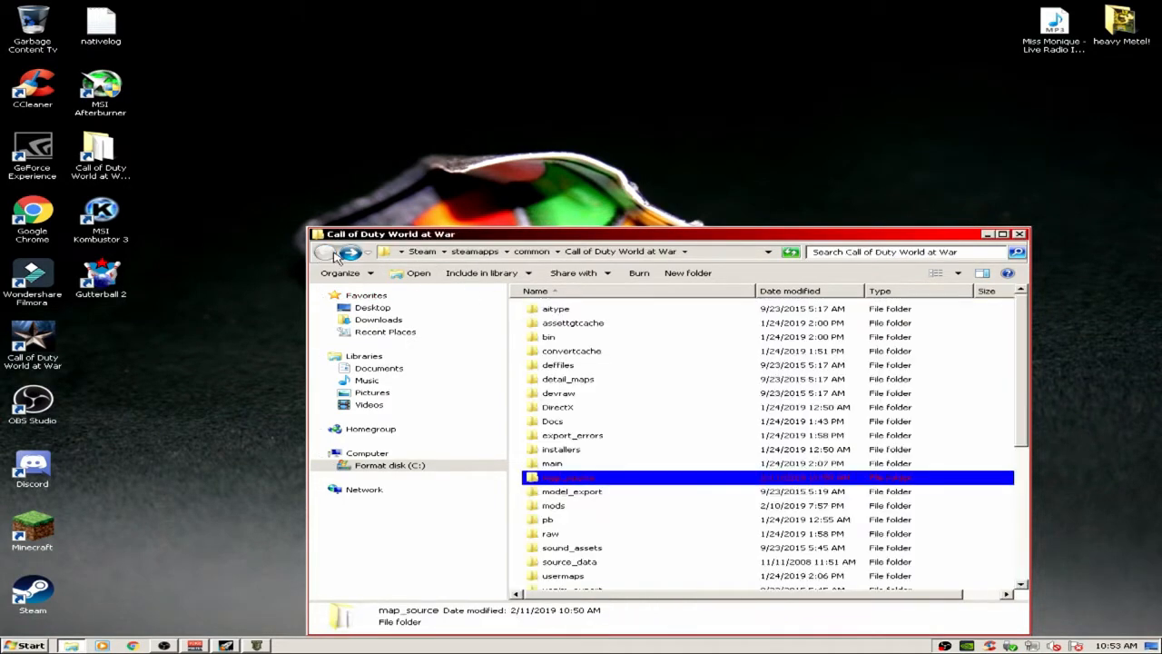
double_click(548, 335)
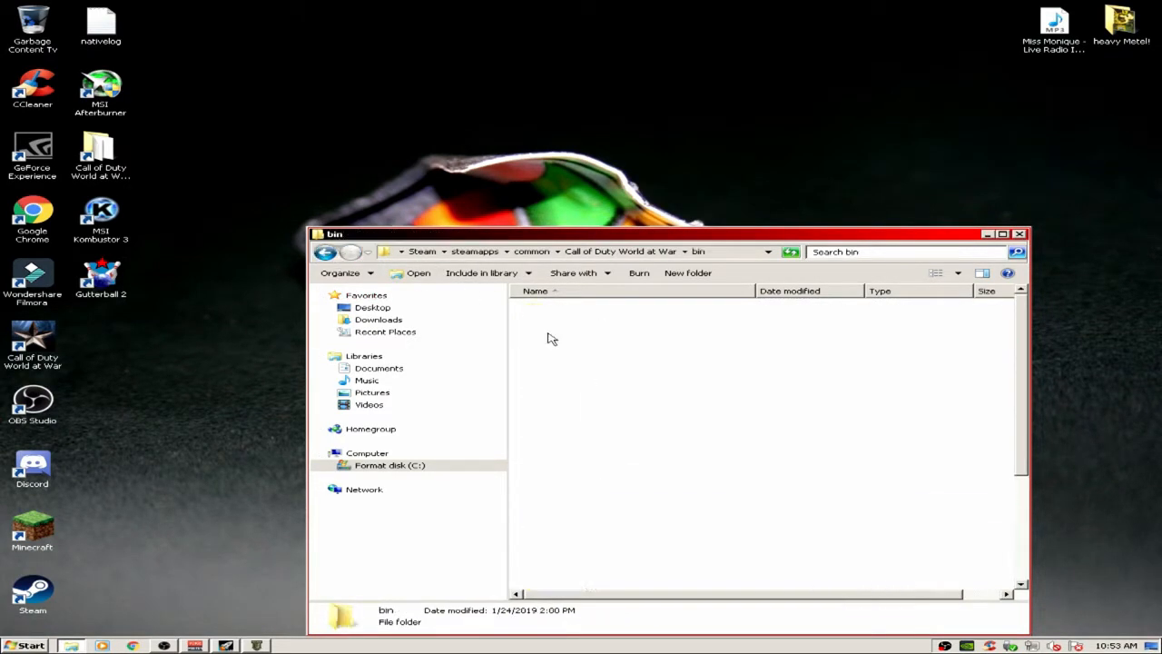
- Switch to Radiant and create a misc_prefab entity inside the room in the XY Top view
left_click(258, 645)
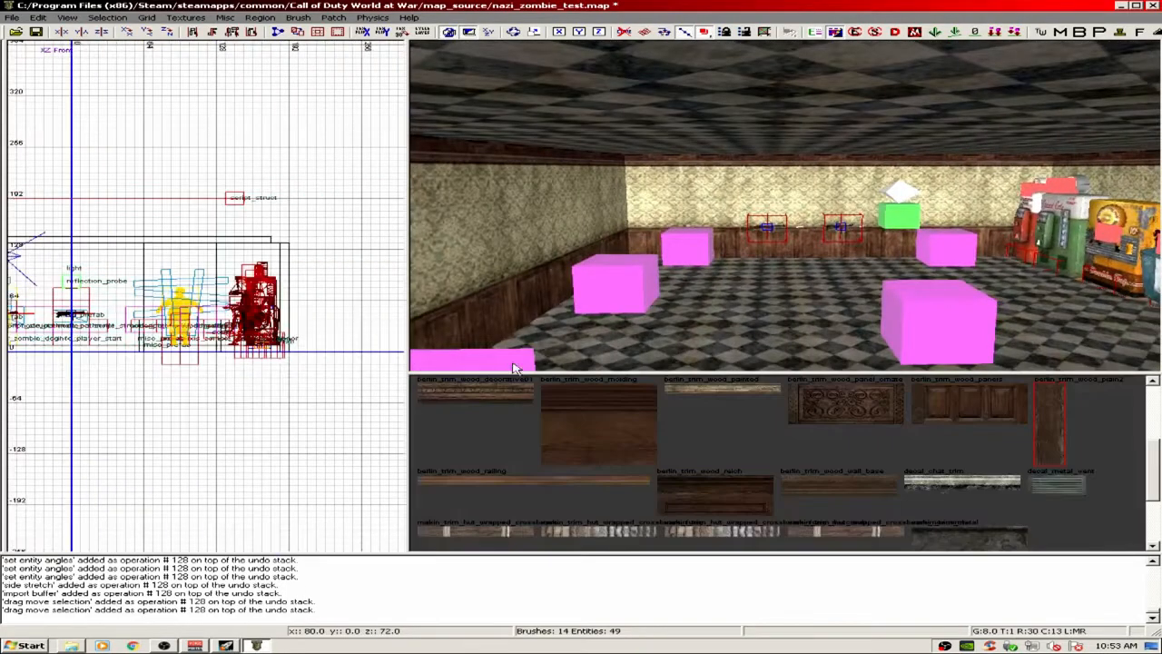
right_click_drag(205, 307, 359, 327)
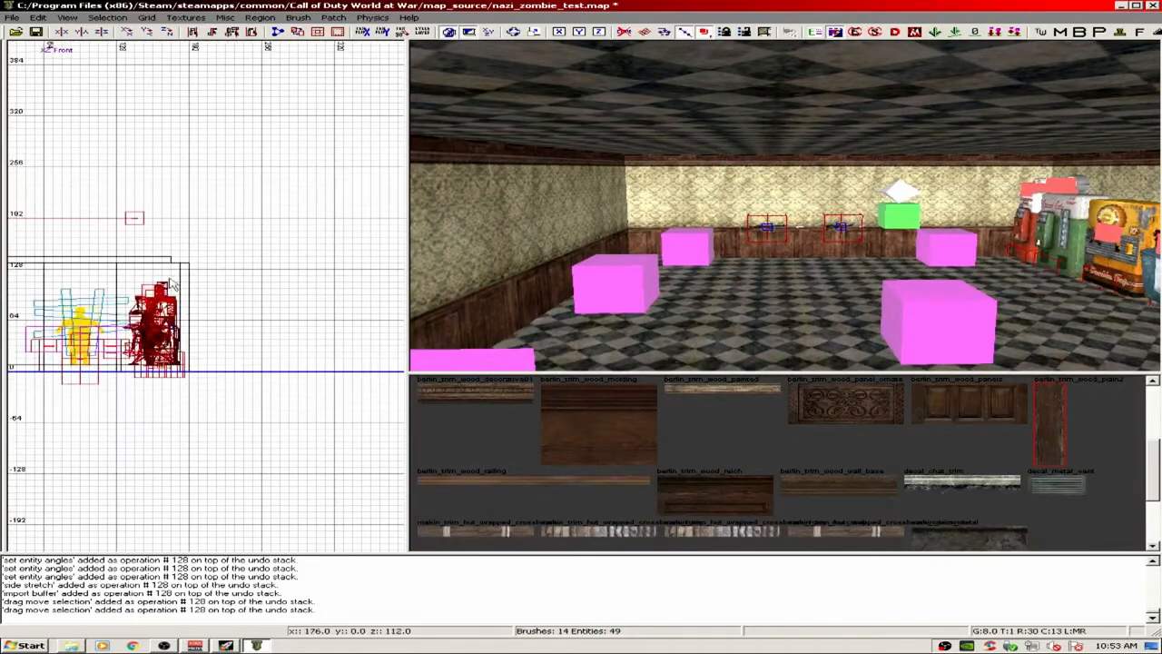
key("ctrl+Tab")
key("ctrl+Tab")
scroll(160, 282, "down", 3)
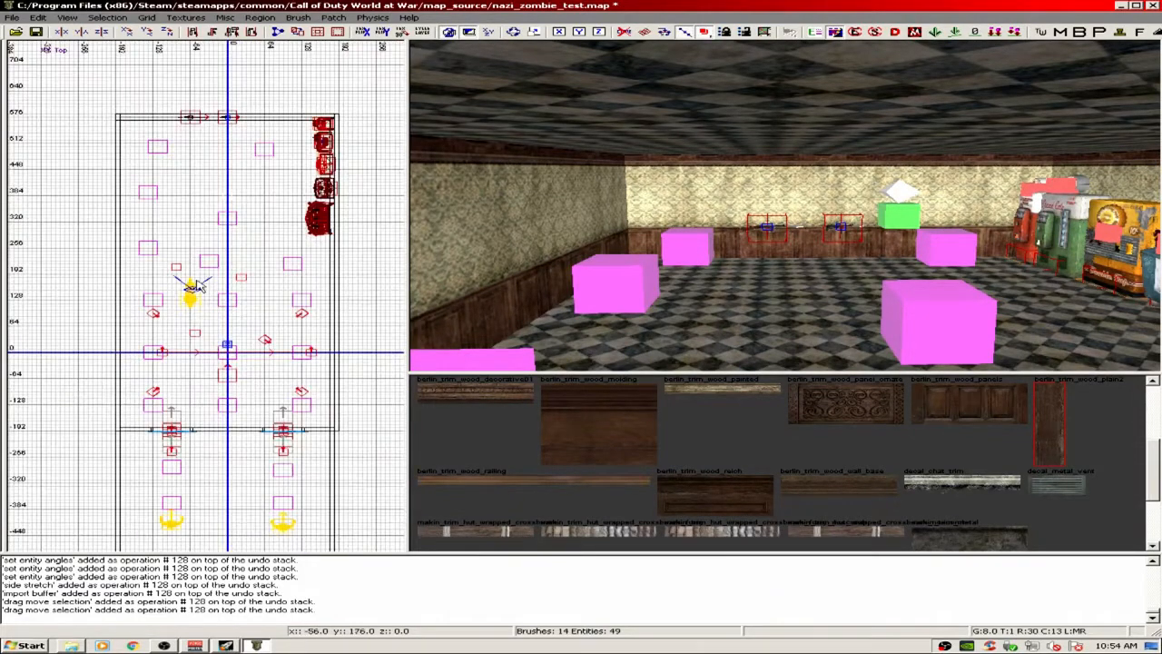
right_click_drag(474, 314, 461, 320)
right_click(266, 286)
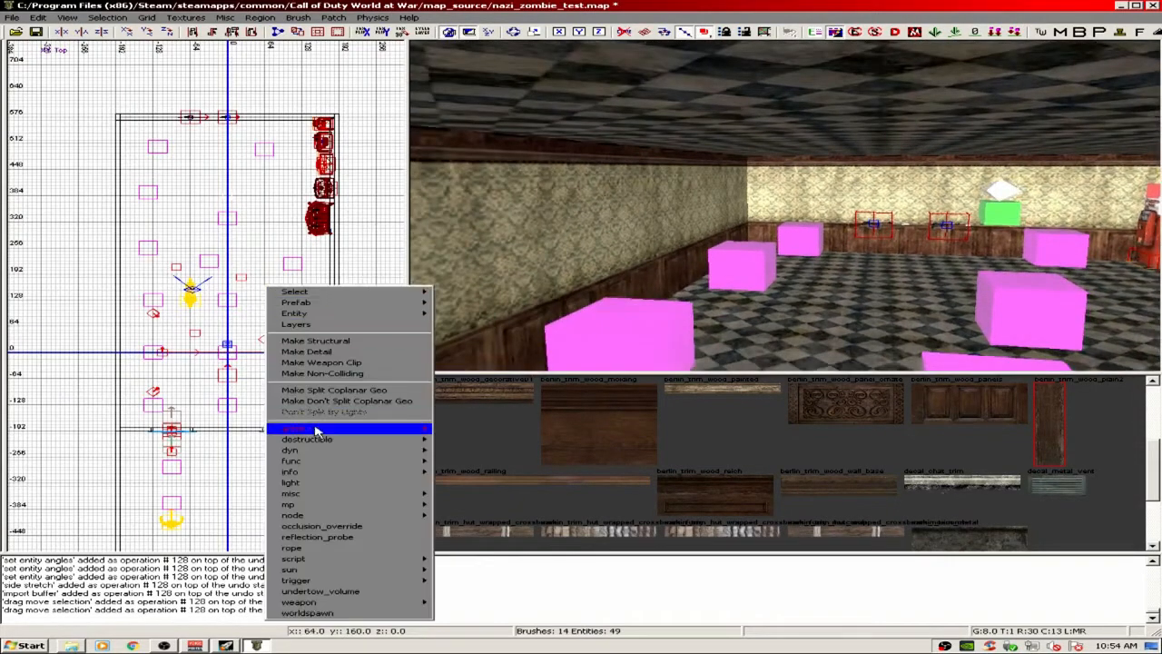
mouse_move(314, 491)
left_click(445, 506)
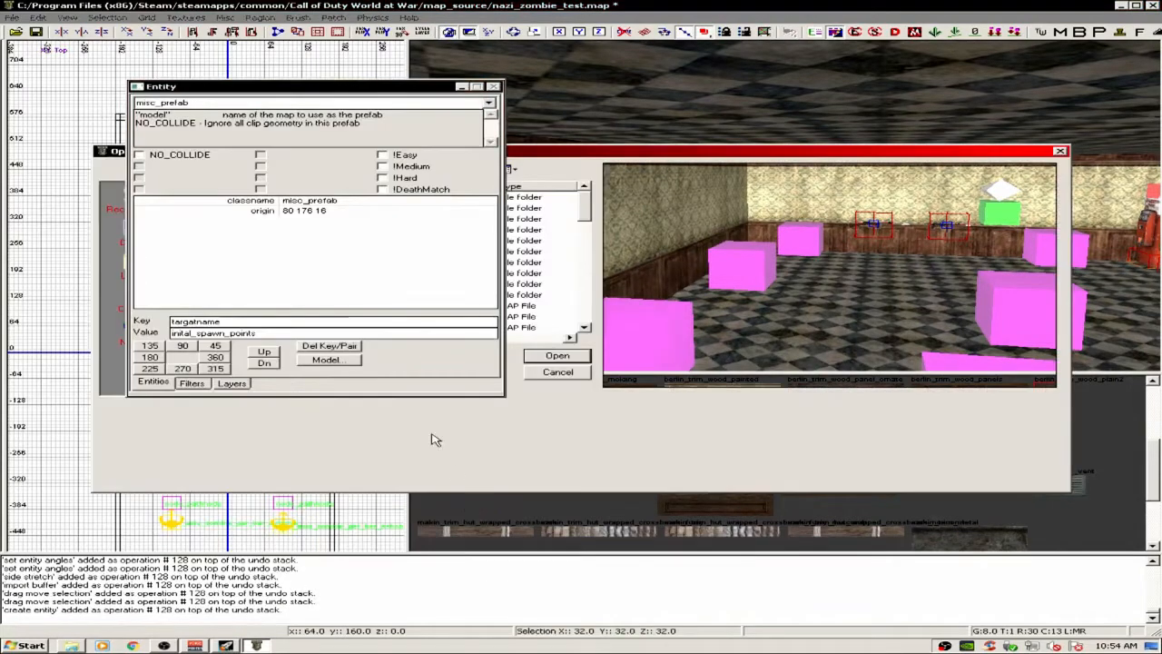
- Load power_switch.map from the UGX Modtools Patch Prefabs folder as the new prefab's model
left_click(461, 87)
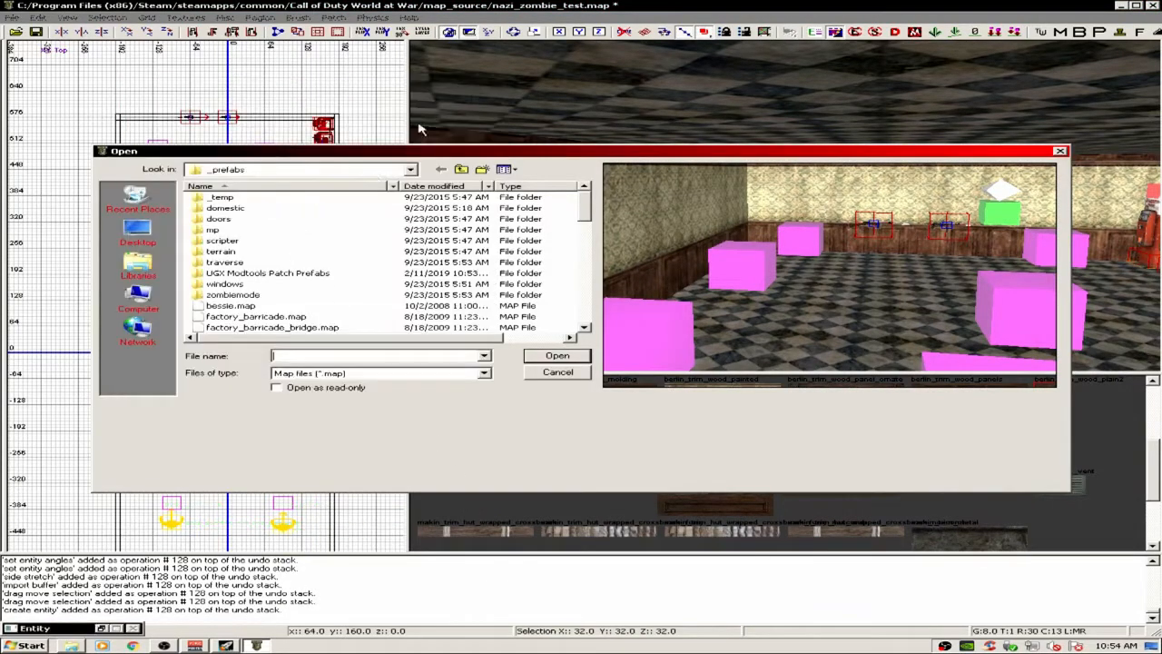
double_click(247, 274)
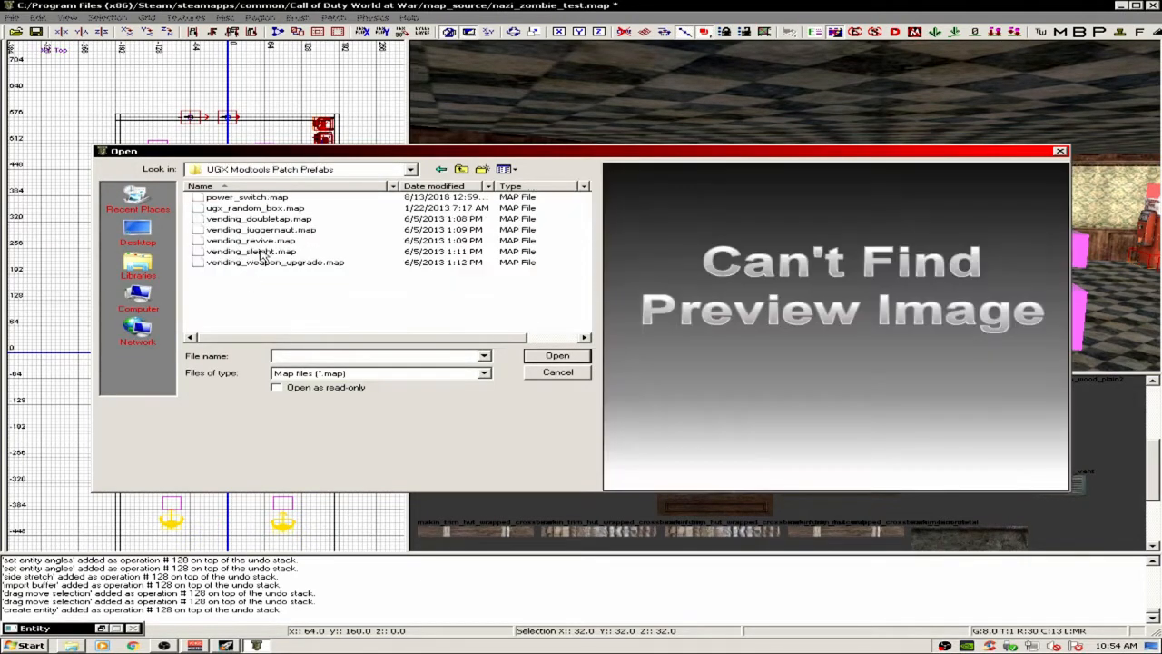
left_click(268, 198)
left_click(556, 355)
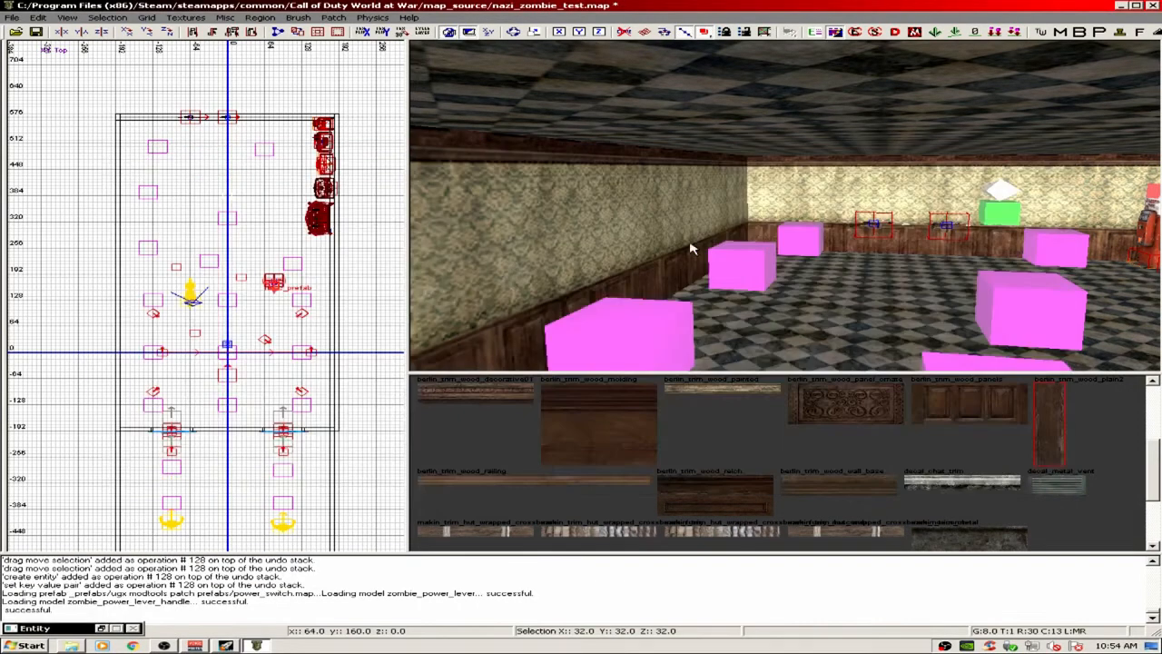
- Move the power switch prefab to the side wall opposite the perk machines, rotated to face the room and fitted against the wall
left_click_drag(279, 288, 165, 227)
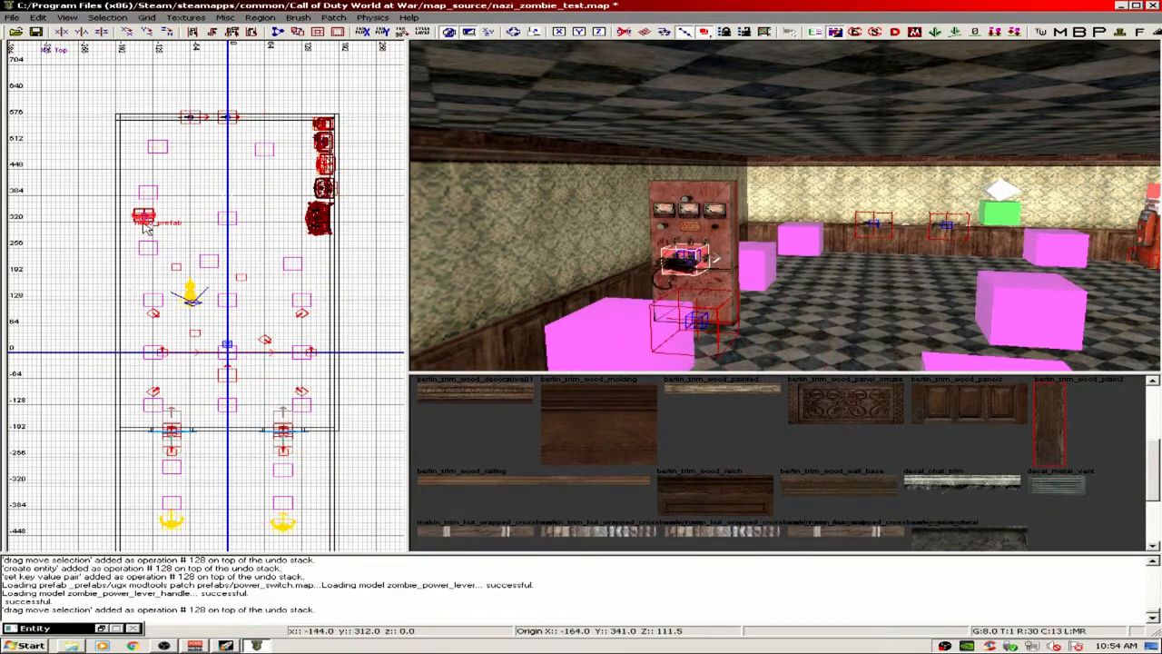
scroll(165, 227, "up", 2)
key("r")
left_click_drag(307, 201, 278, 187)
scroll(233, 228, "up", 1)
left_click_drag(222, 276, 107, 296)
scroll(152, 278, "up", 3)
right_click_drag(572, 304, 606, 299)
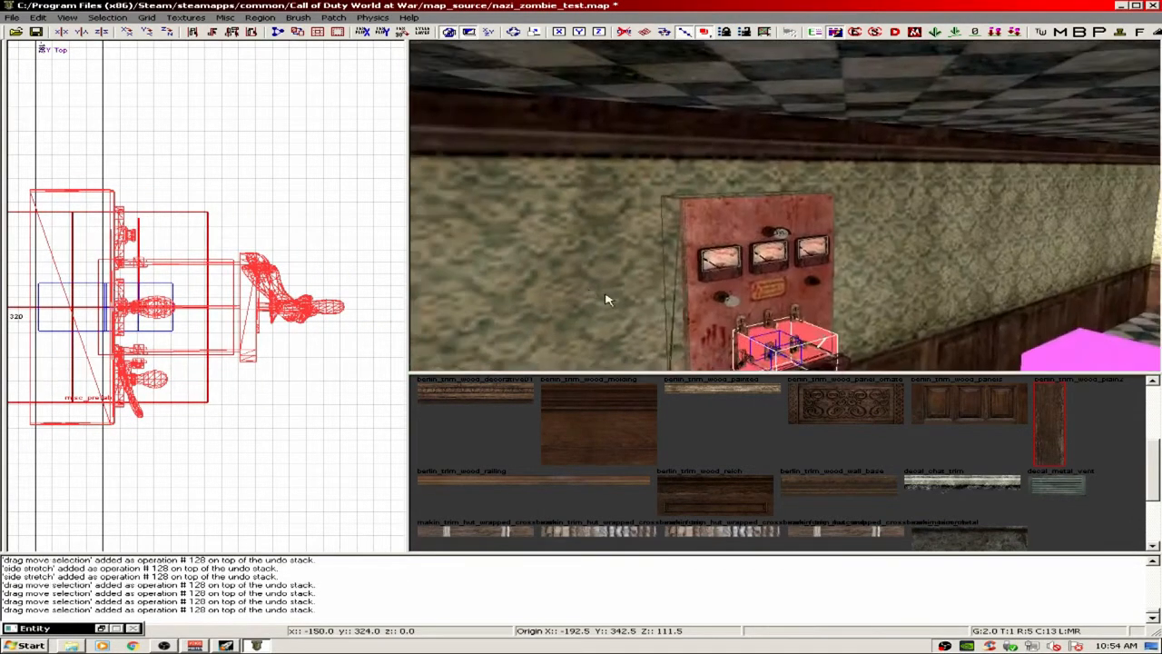
key("Escape")
mouse_move(731, 273)
right_mouse_down()
mouse_move(708, 272)
mouse_move(744, 273)
right_mouse_up()
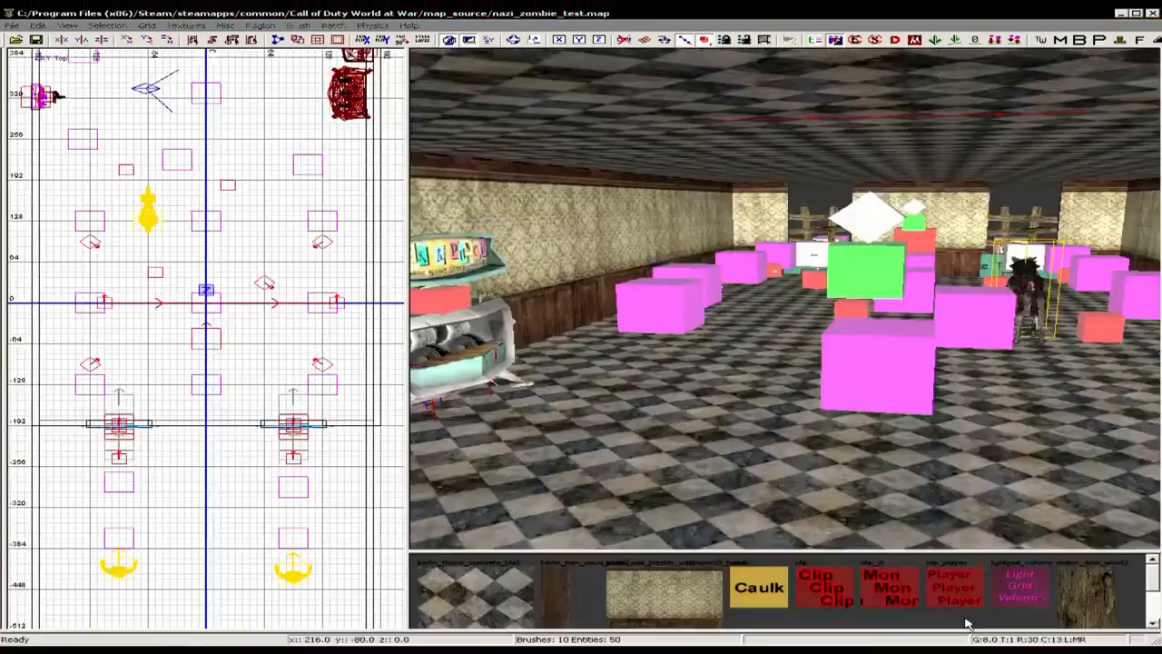
- Turn on the Triggers filter so trigger brushes are displayed
mouse_move(869, 475)
right_mouse_down()
mouse_move(817, 470)
mouse_move(888, 462)
right_mouse_up()
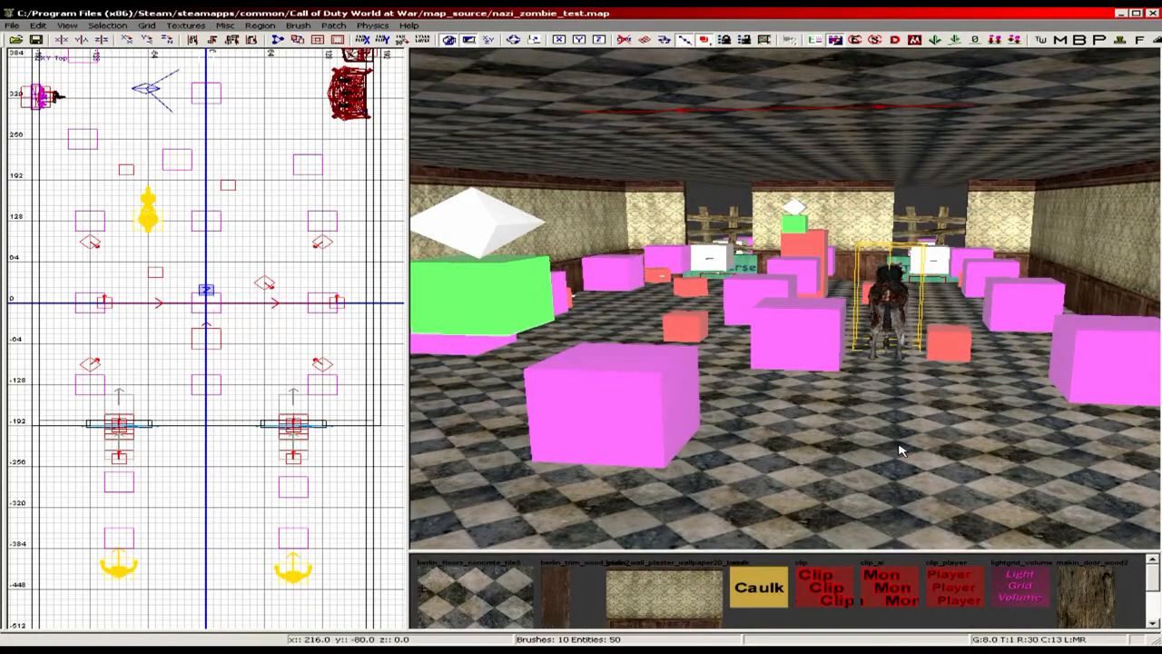
key("f")
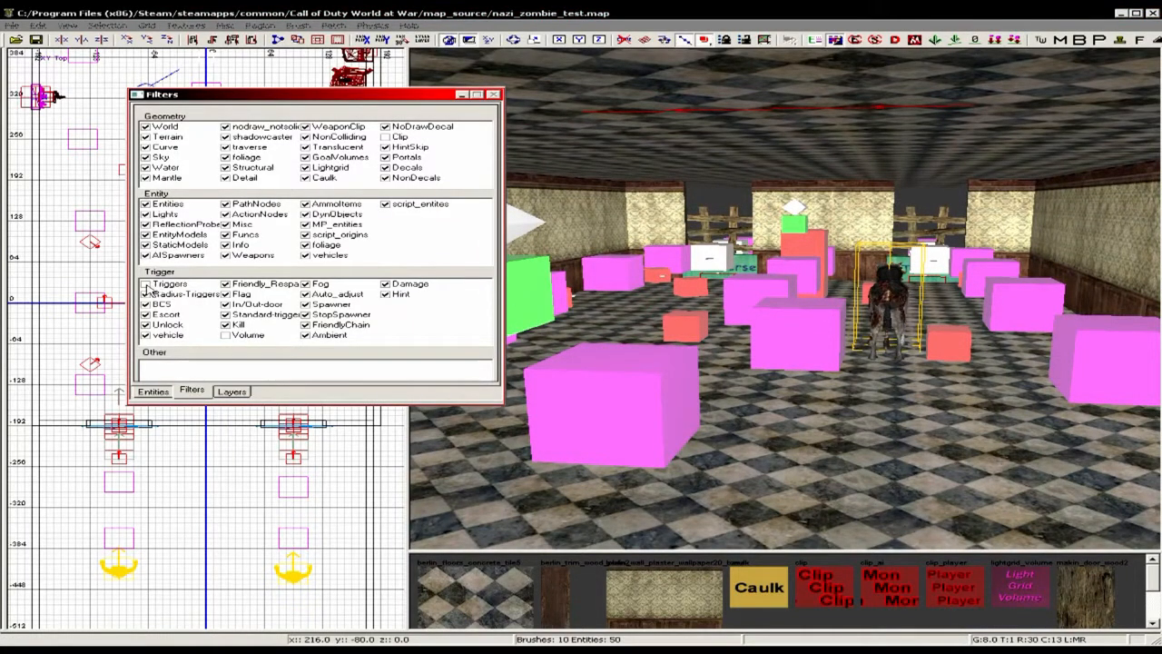
left_click(145, 284)
key("f")
right_click_drag(798, 290, 792, 261)
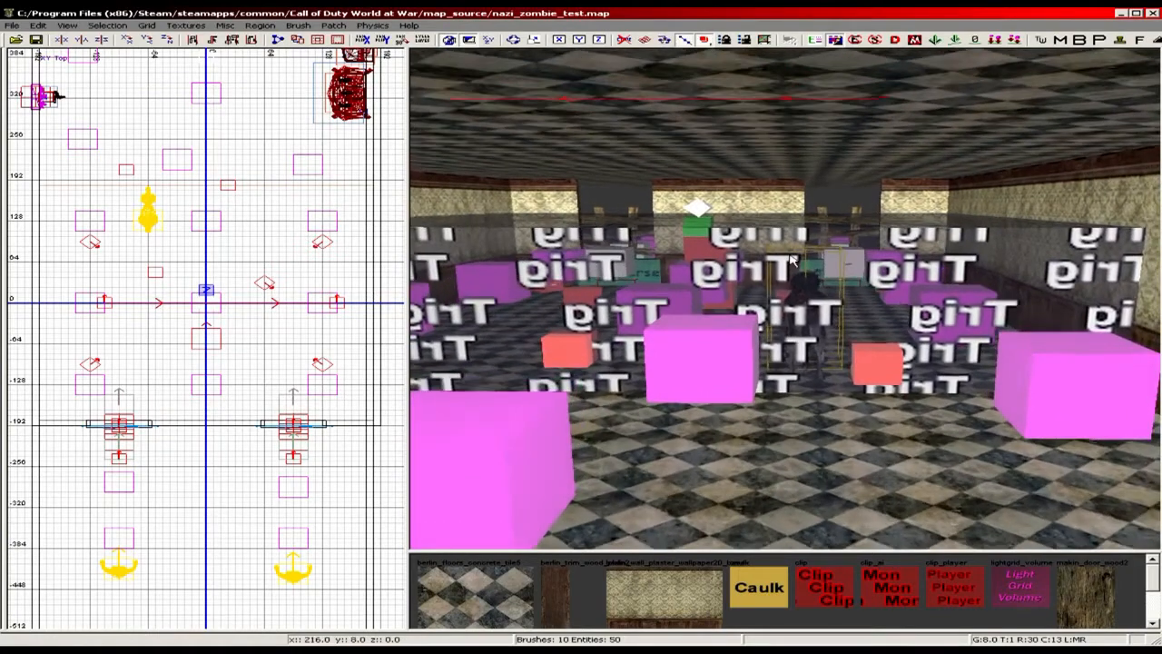
- Select the room's trigger_multiple brush and stretch it lengthwise to the far wall that holds the wall weapons
left_click(824, 314, "shift")
right_click_drag(827, 317, 810, 314)
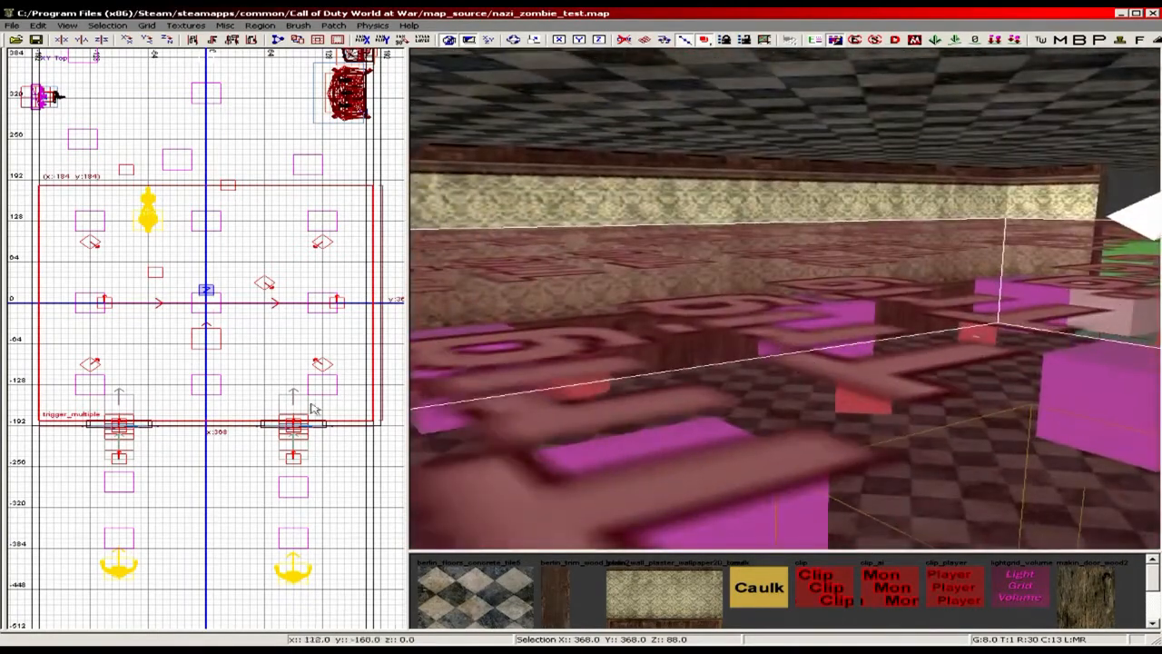
scroll(311, 409, "down", 3)
mouse_move(240, 391)
left_mouse_down()
mouse_move(241, 478)
mouse_move(250, 393)
left_mouse_up()
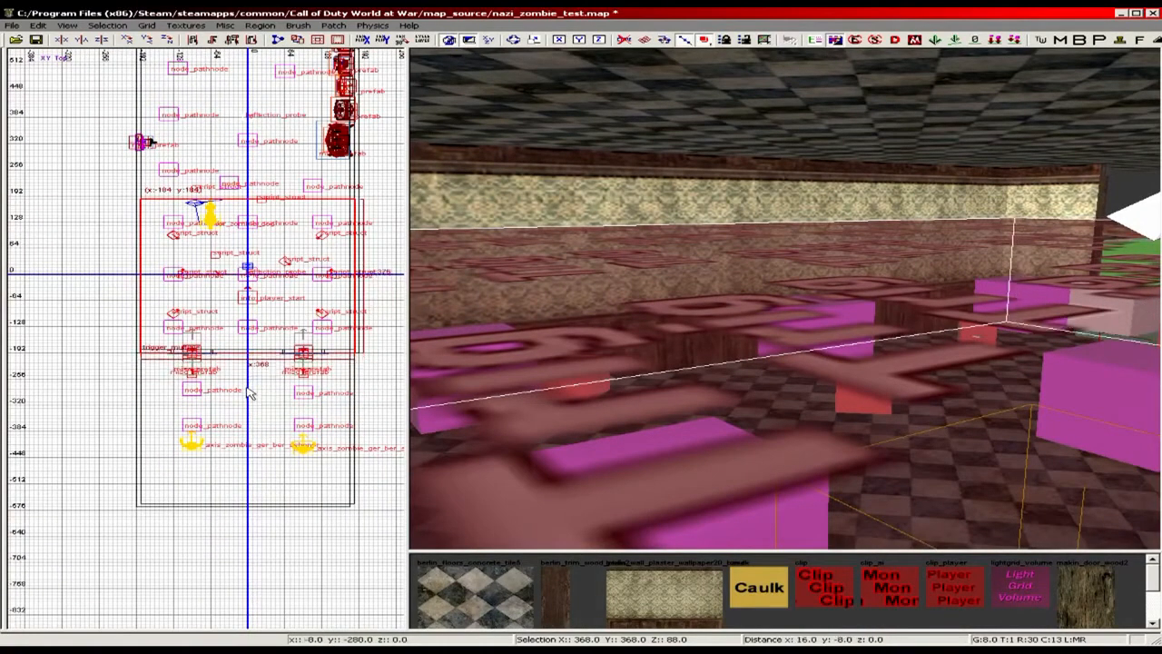
right_click_drag(238, 205, 233, 240)
left_click_drag(241, 189, 238, 41)
right_click_drag(237, 50, 215, 109)
scroll(191, 202, "up", 5)
mouse_move(137, 317)
left_mouse_down()
mouse_move(179, 248)
mouse_move(181, 221)
left_mouse_up()
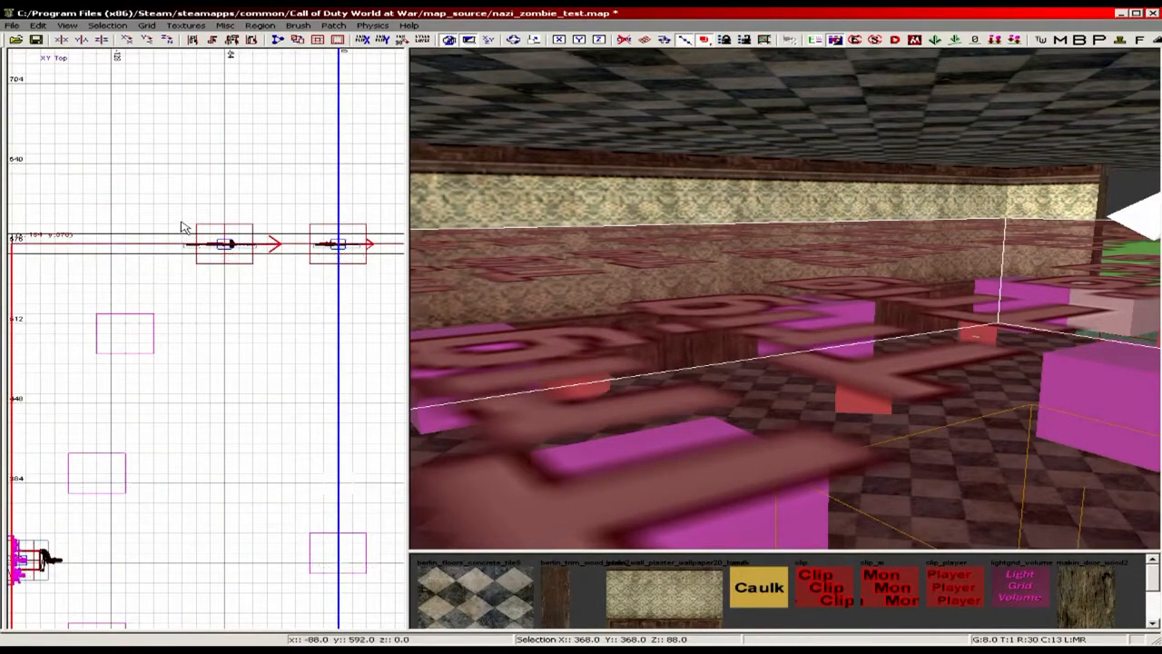
key("Escape")
- Turn off the Triggers filter and turn on the Volume filter
right_click_drag(868, 242, 866, 246)
key("f")
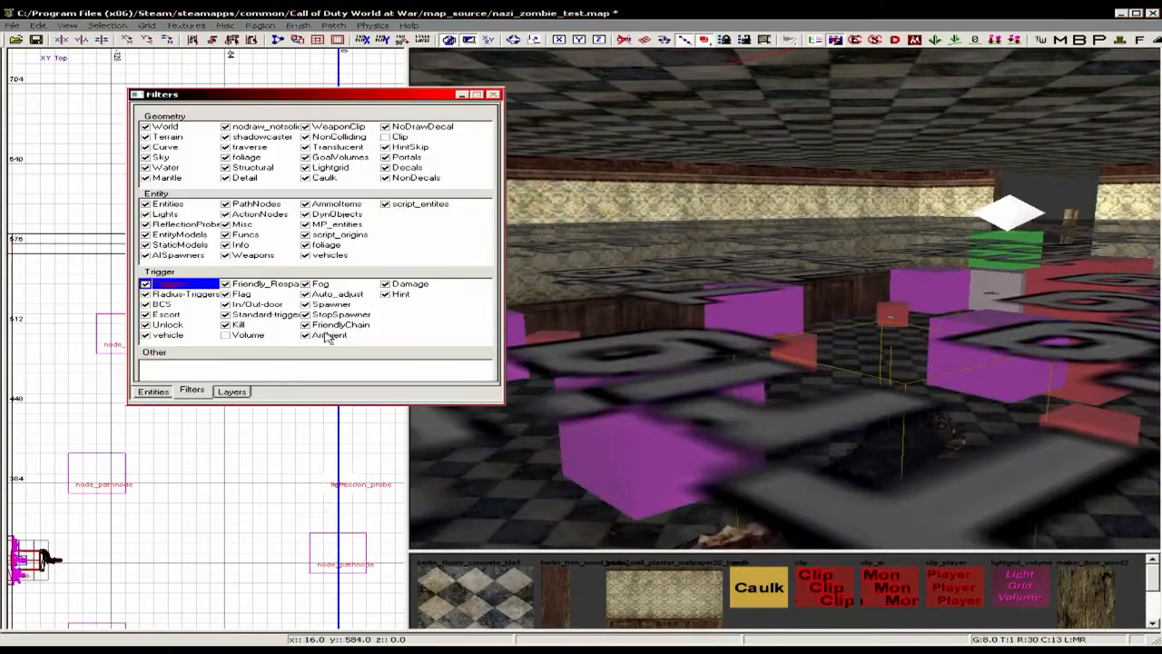
left_click(145, 283)
left_click(224, 335)
key("f")
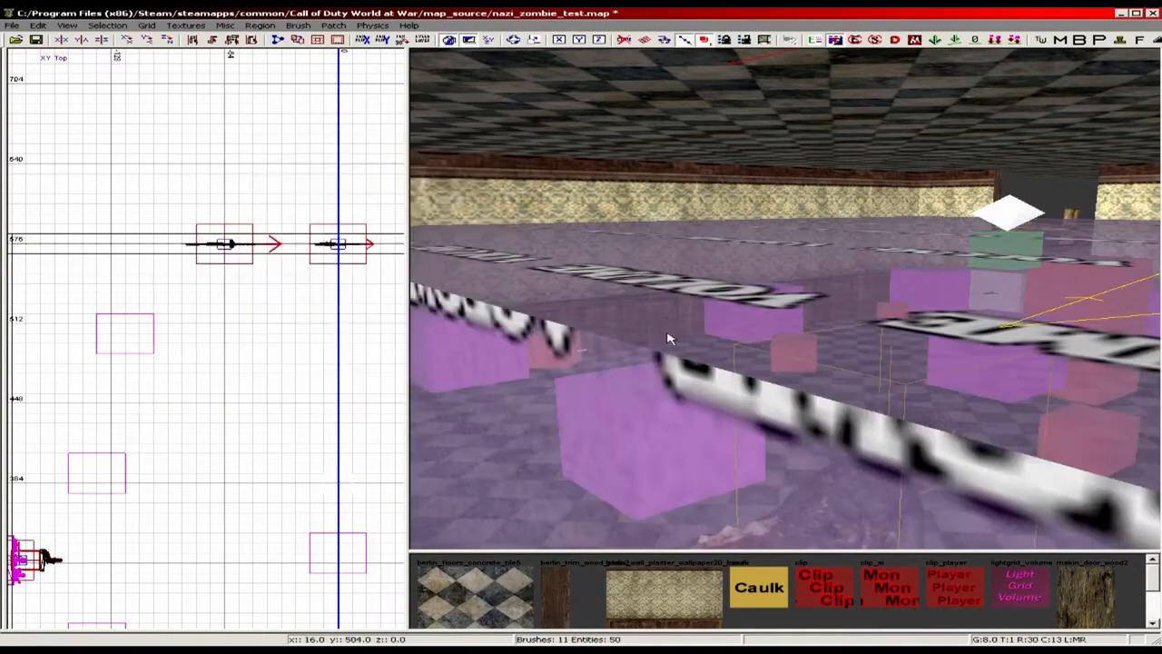
- Stretch the light grid volume lengthwise past the far wall so that it encloses the extended room
right_click_drag(734, 345, 708, 295)
right_click_drag(924, 349, 924, 313)
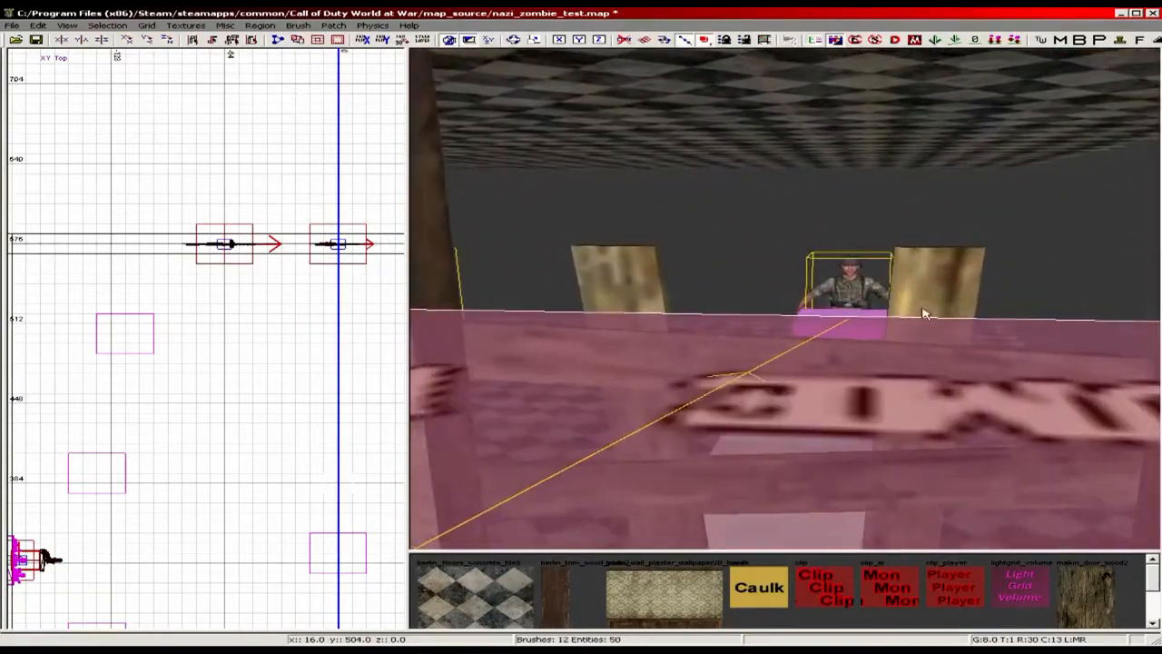
right_click_drag(626, 304, 554, 306)
right_click_drag(661, 363, 599, 363)
right_click_drag(962, 399, 824, 437)
left_click_drag(222, 378, 256, 134)
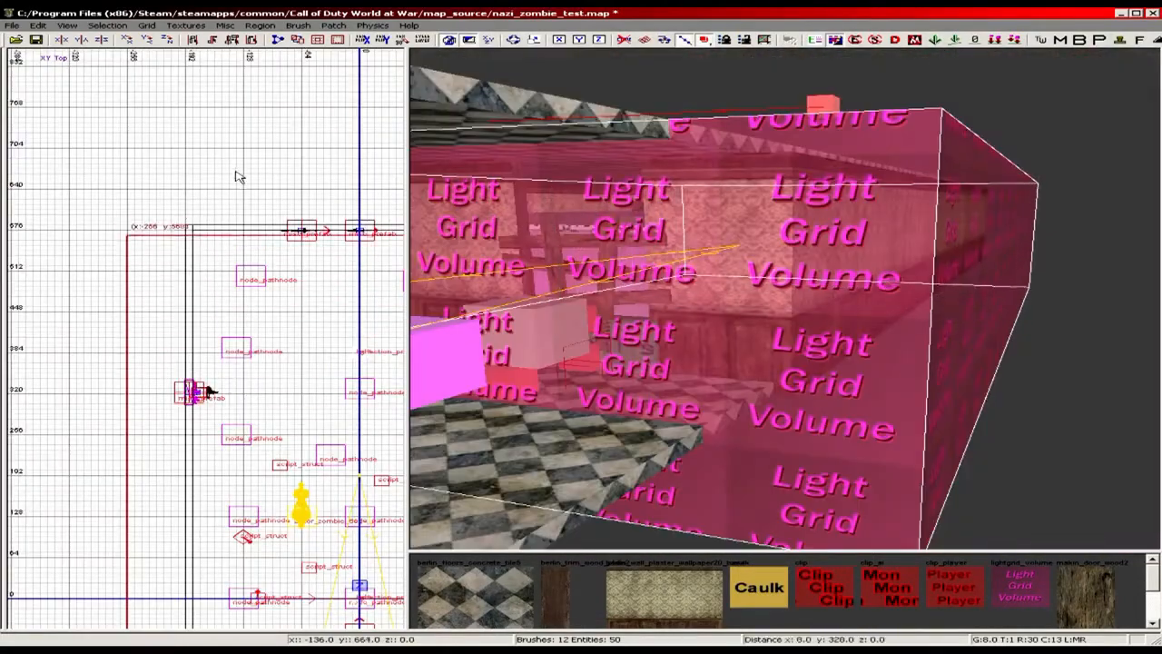
right_click_drag(831, 225, 841, 210, "ctrl")
left_click_drag(818, 150, 836, 118)
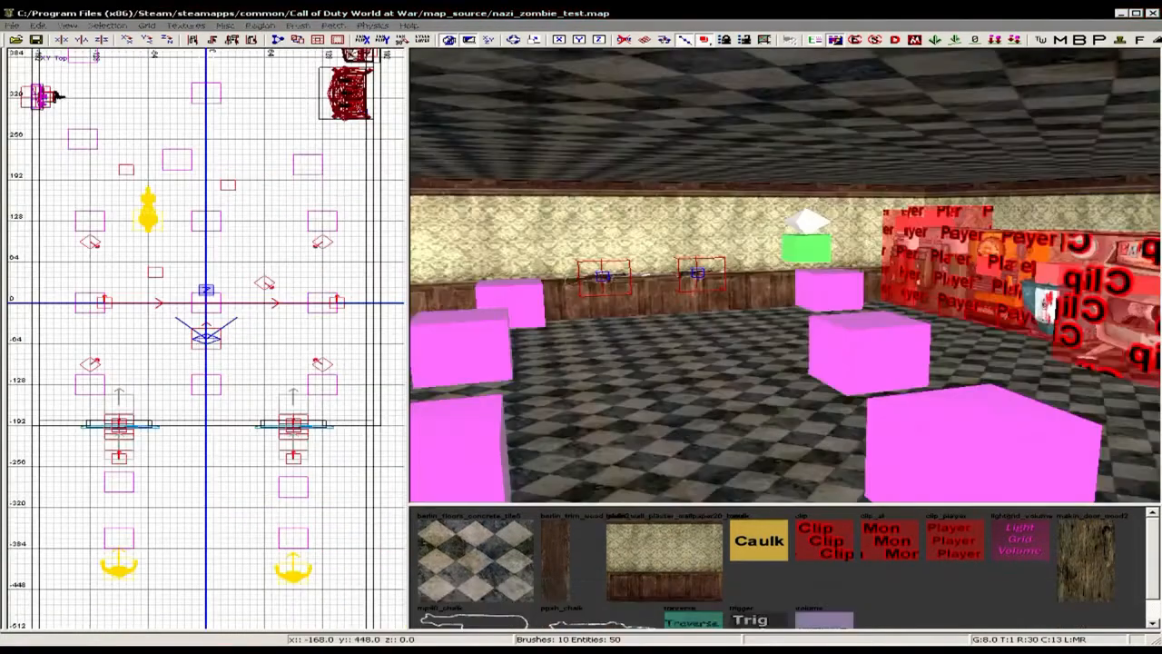
- Delete the path node in the far corner beside the wall that holds the wall weapons
left_click(793, 445)
right_click_drag(856, 383, 830, 384)
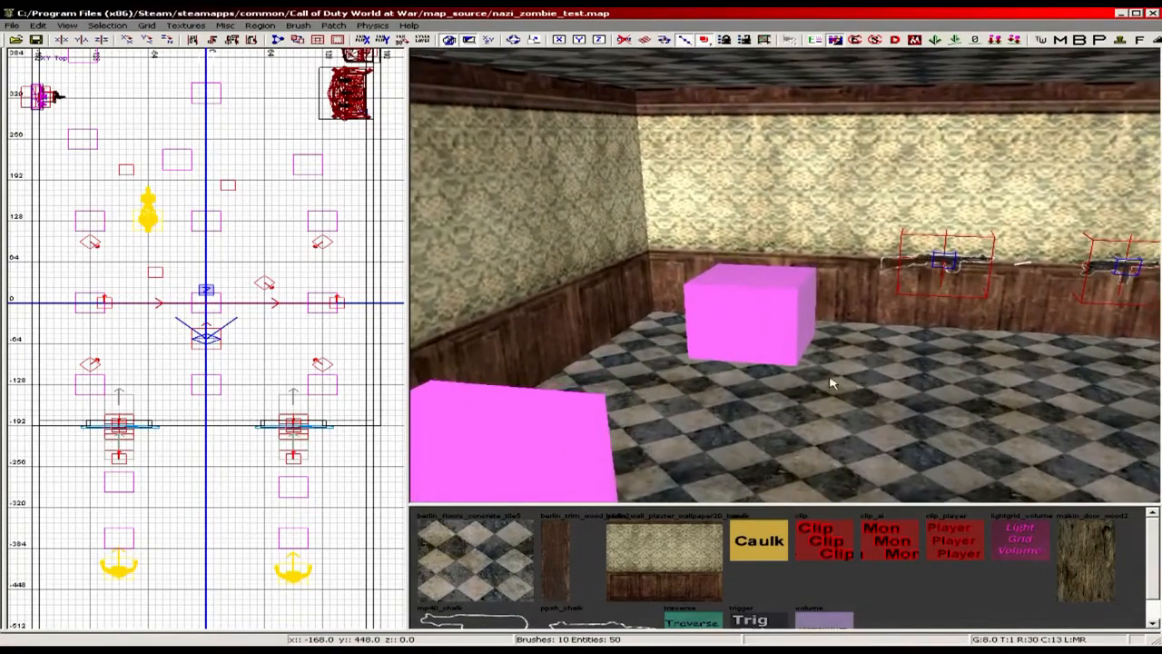
left_click(763, 327, "shift")
key("BackSpace")
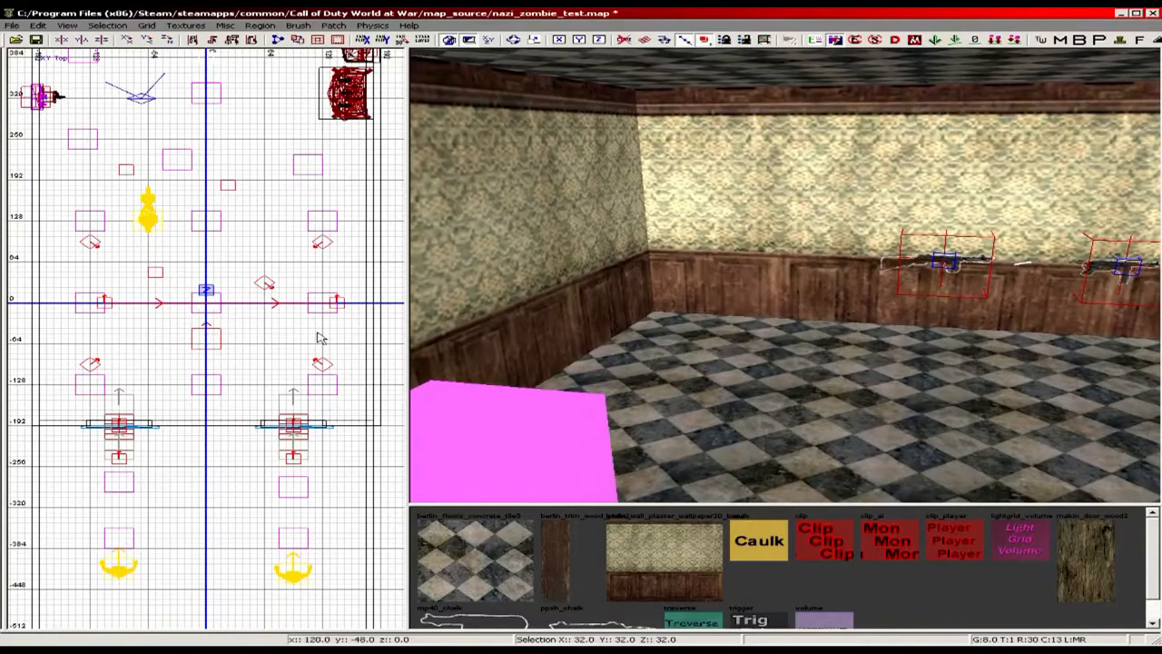
- Insert a misc_prefab in the emptied far corner using treasure_chest.map from the zombiemode prefab folder
right_click_drag(170, 236, 205, 379)
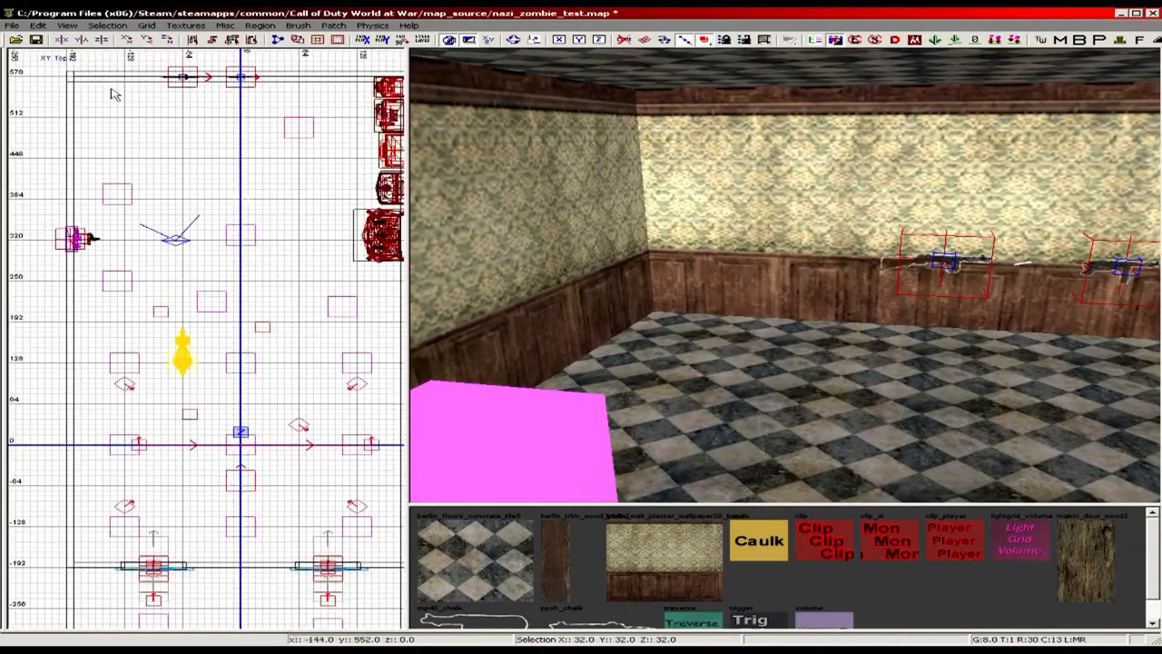
scroll(116, 124, "up", 2)
right_click(117, 133)
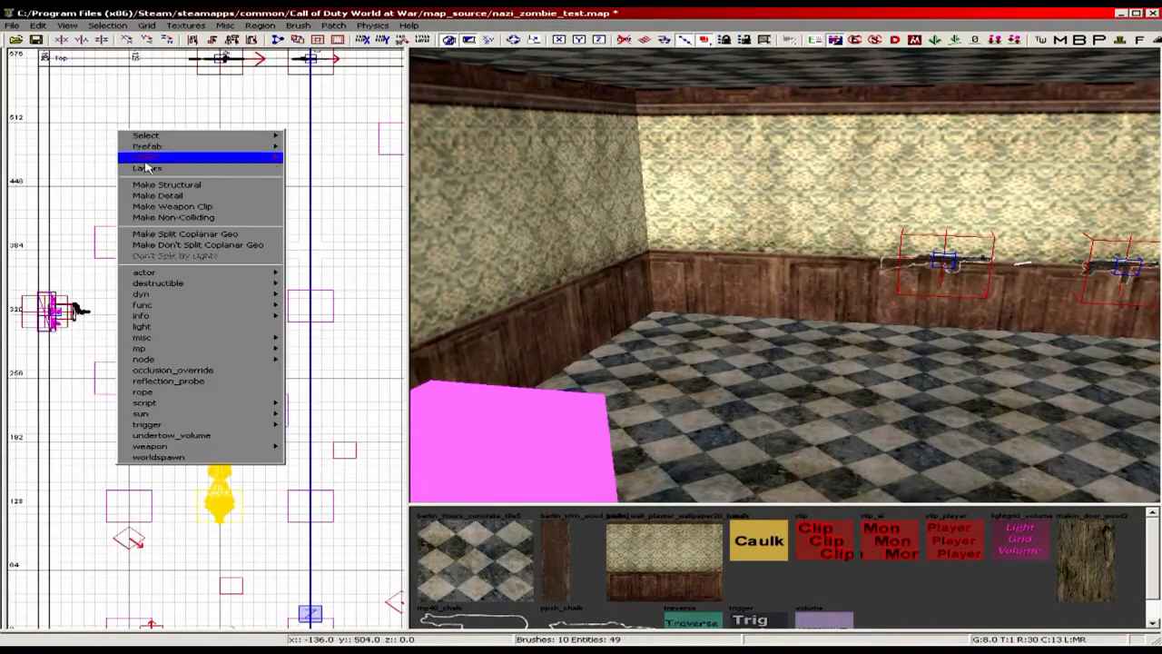
mouse_move(218, 339)
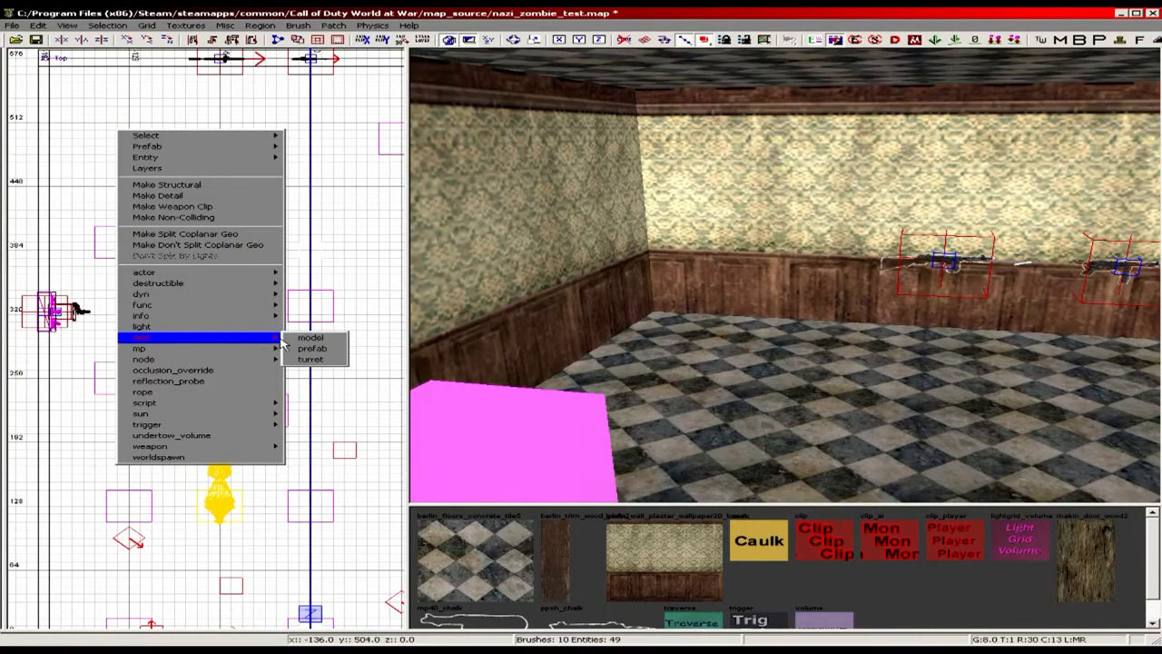
left_click(305, 348)
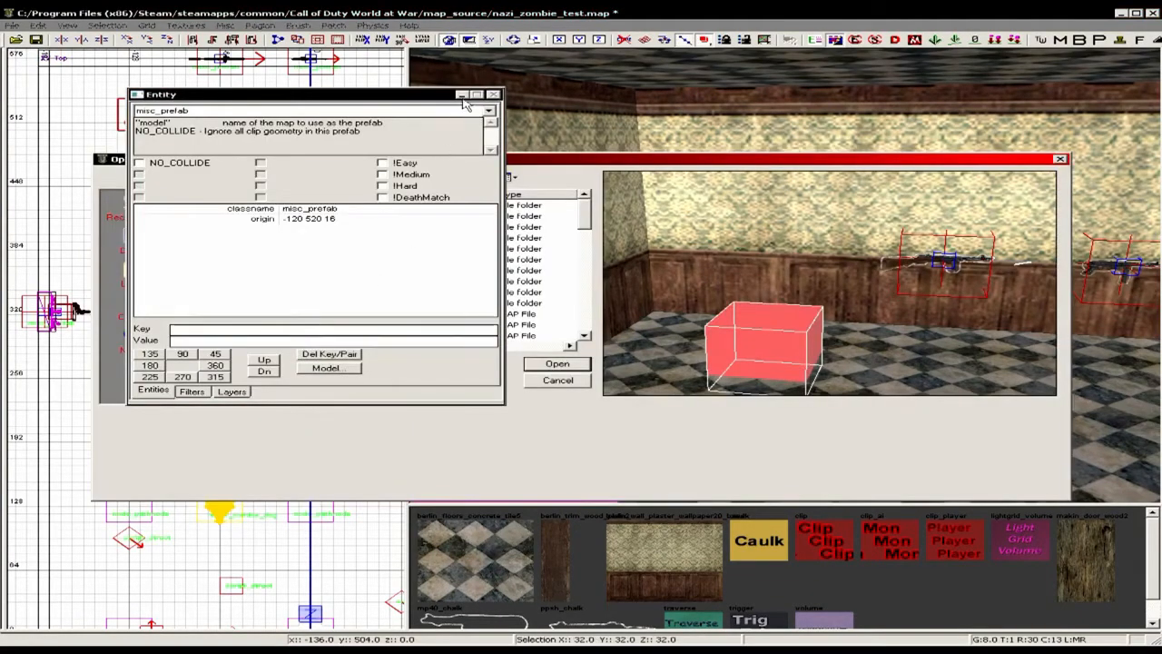
left_click(461, 95)
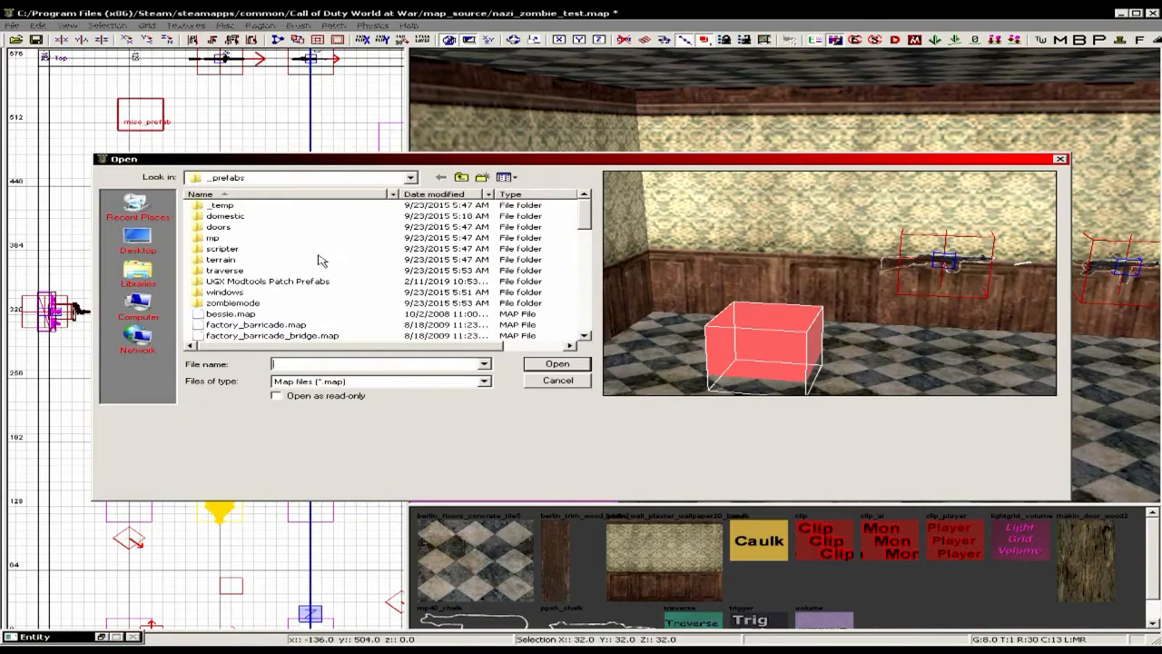
double_click(256, 302)
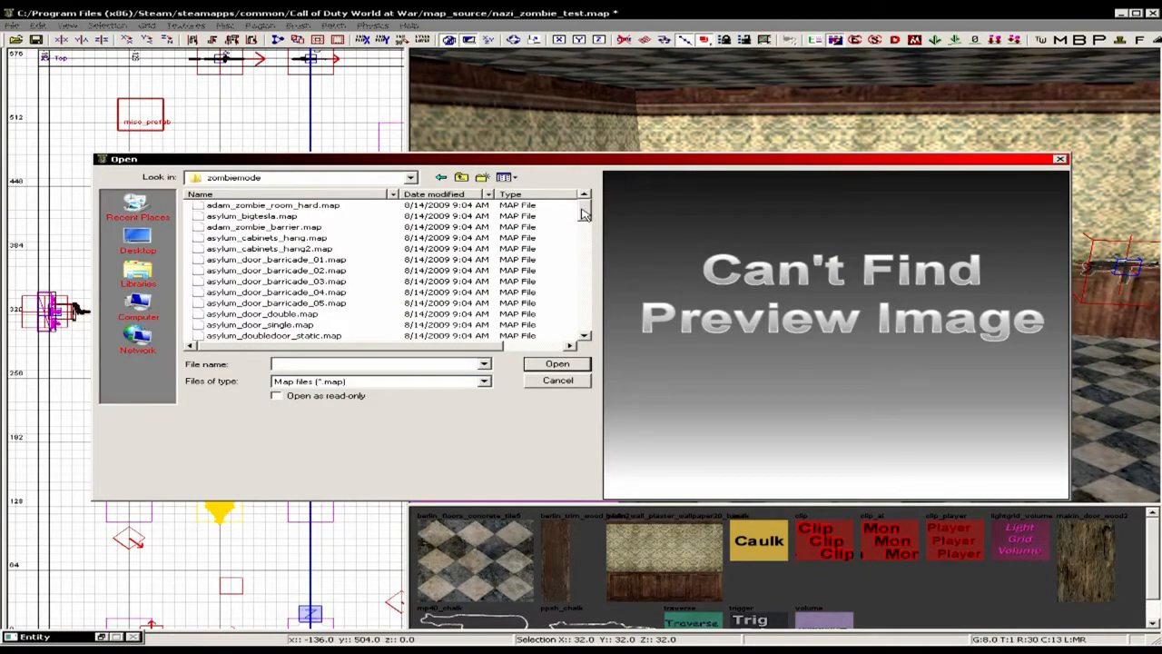
left_click_drag(584, 212, 586, 258)
left_click(260, 325)
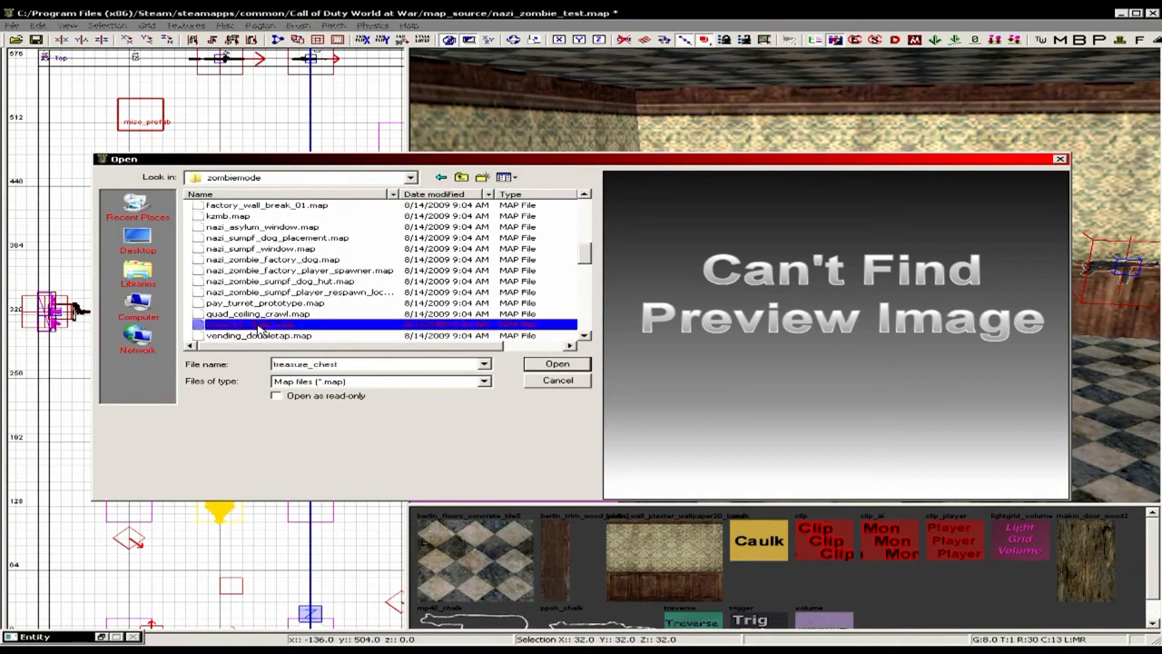
left_click(556, 363)
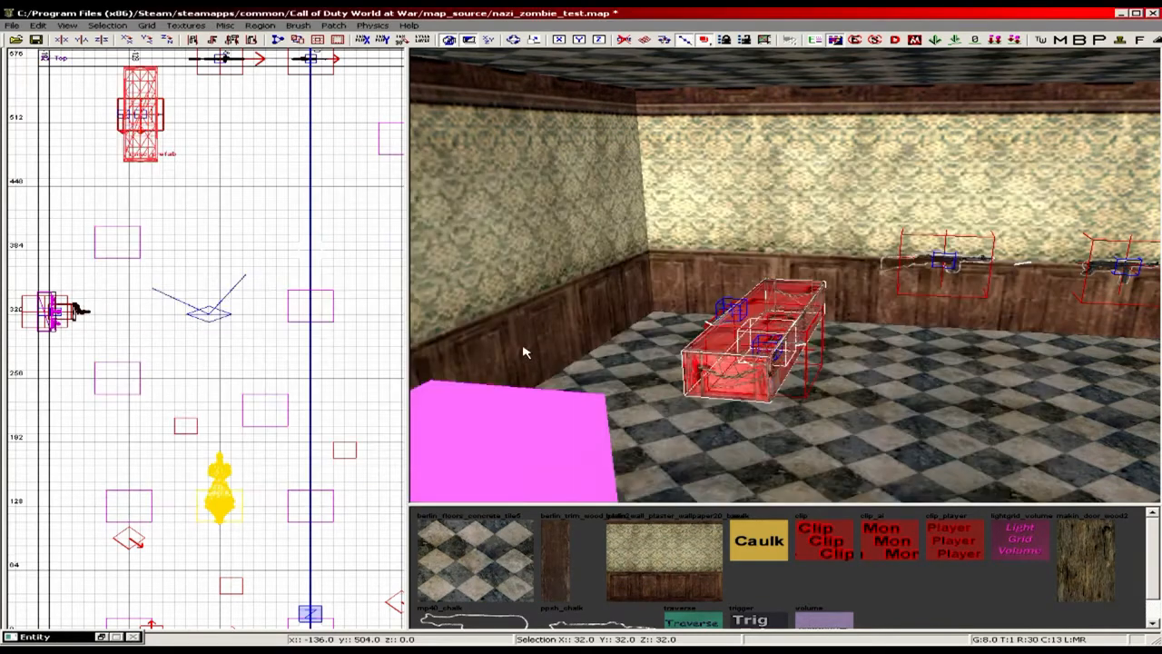
- Rotate the treasure chest prefab about -60 degrees around Z so that it sits diagonally across the corner
scroll(173, 191, "up", 1)
right_click_drag(173, 191, 200, 247)
key("r")
left_click_drag(219, 112, 227, 116)
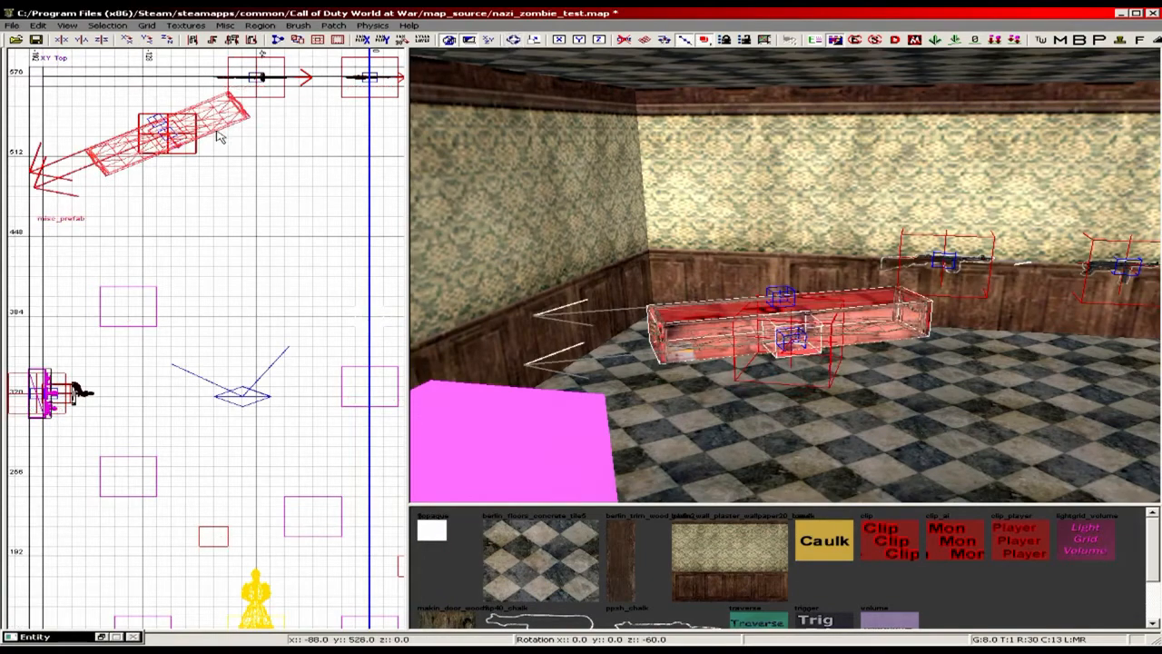
- Move the rotated treasure chest into the corner against the side wall, fine-tuning its position on a grid of 2
scroll(136, 130, "up", 1)
left_click_drag(138, 134, 103, 136)
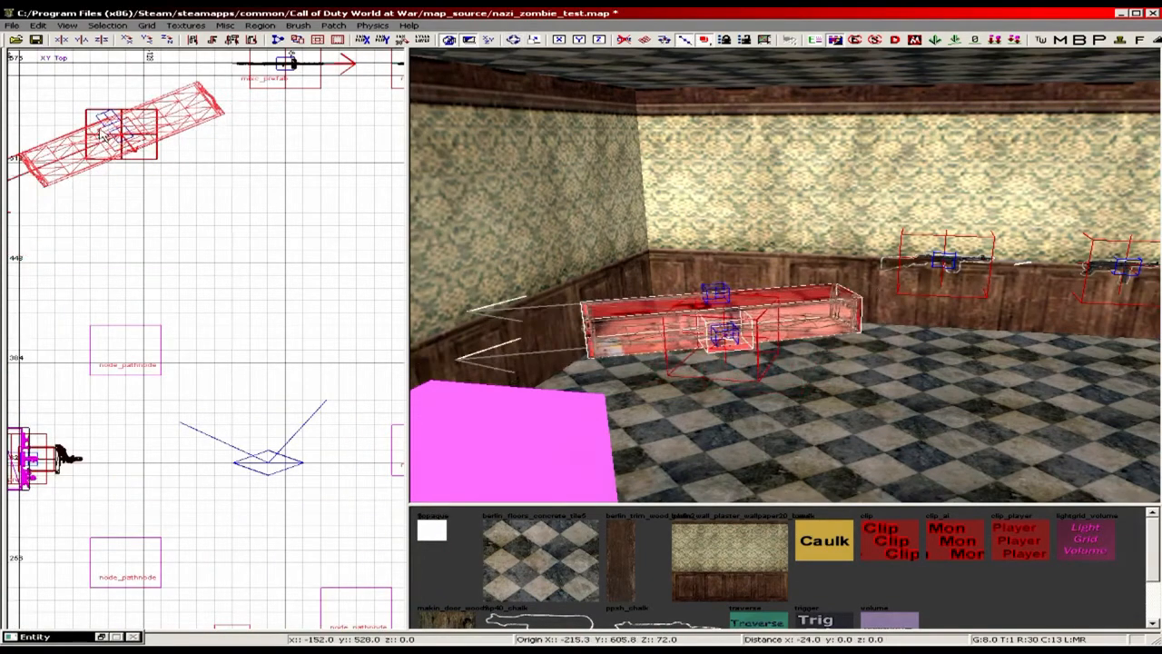
right_click_drag(108, 133, 202, 189)
scroll(163, 163, "up", 2)
scroll(186, 200, "down", 1)
scroll(186, 204, "up", 2)
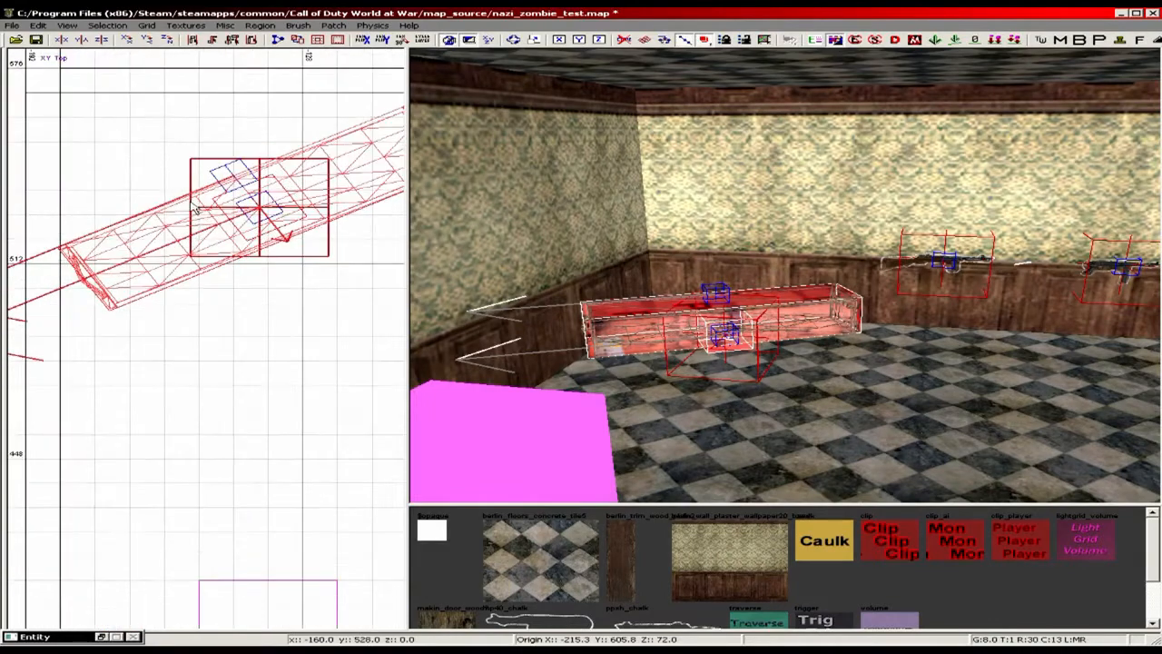
left_click_drag(189, 220, 184, 211)
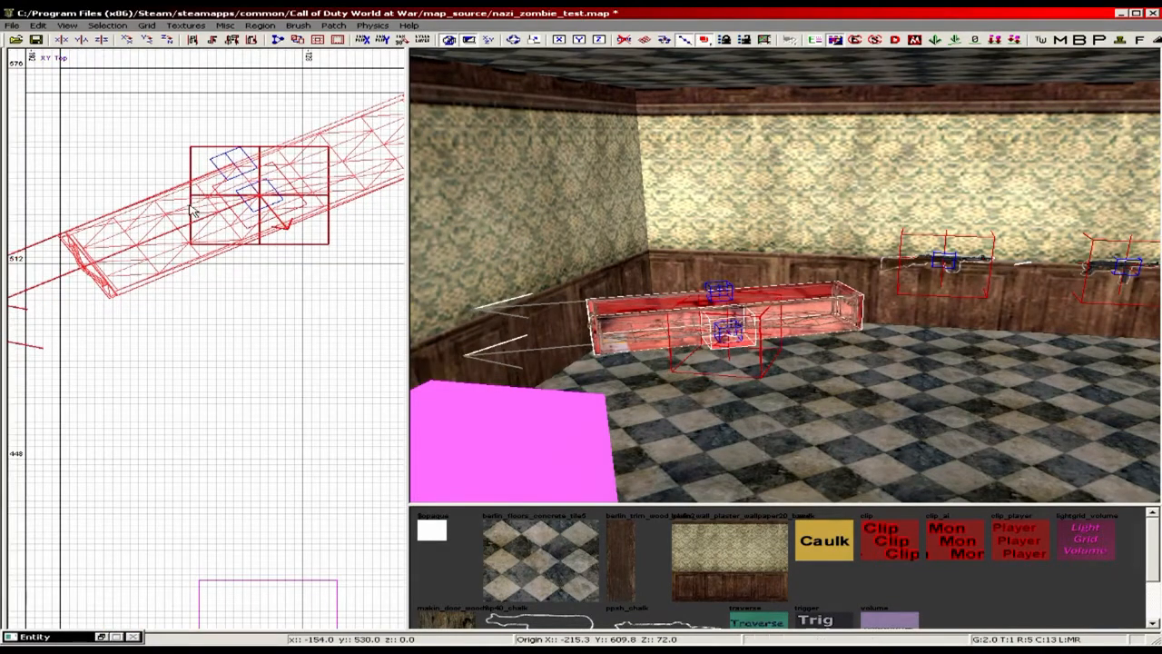
scroll(191, 209, "down", 2)
key("4")
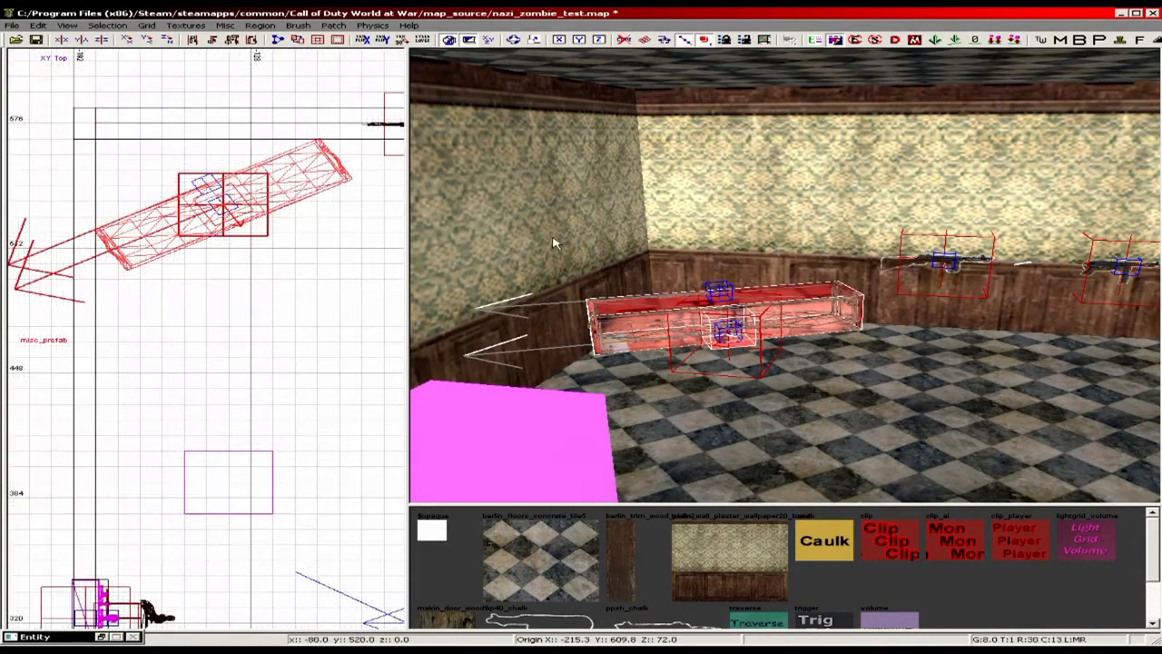
- Check the treasure chest's fit up close, shift it nearer to the wall that holds the wall weapons, and deselect it
right_click_drag(596, 228, 596, 281, "ctrl")
left_click_drag(707, 168, 709, 171)
key("Escape")
mouse_move(715, 180)
right_mouse_down()
mouse_move(722, 122)
mouse_move(731, 150)
mouse_move(739, 107)
mouse_move(699, 195)
right_mouse_up()
mouse_move(650, 257)
right_mouse_down()
mouse_move(726, 225)
mouse_move(717, 209)
right_mouse_up()
left_click(726, 224, "shift")
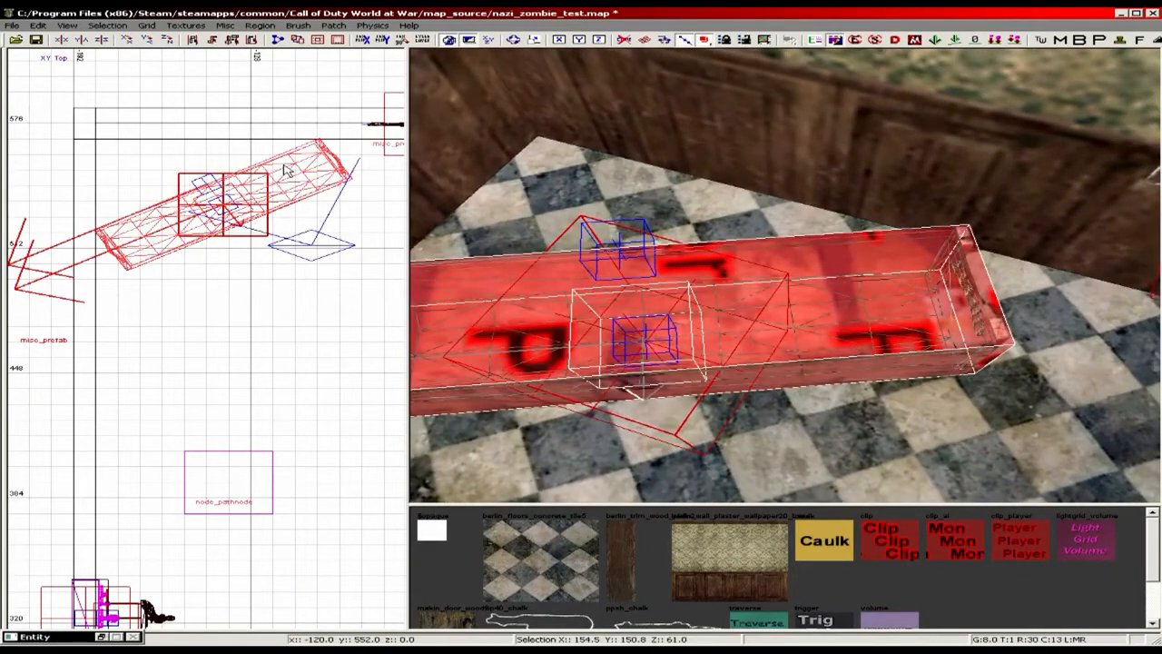
left_click_drag(287, 169, 286, 154)
right_click_drag(671, 236, 583, 168)
key("Escape")
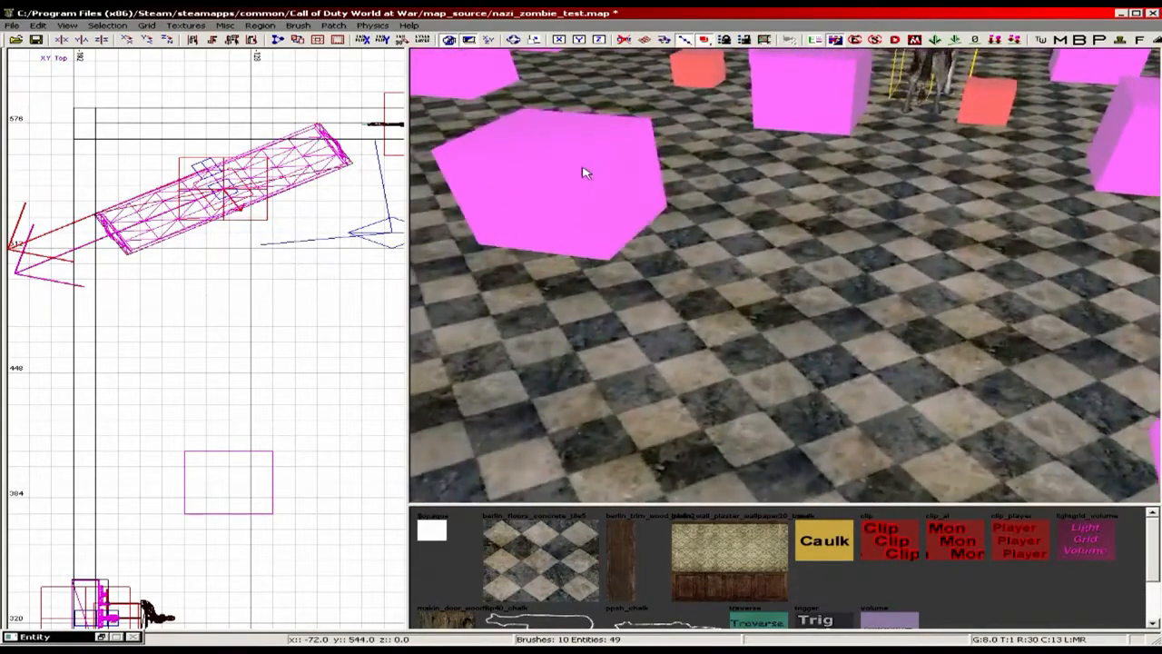
- Create a misc_model entity near the middle of the room
scroll(296, 244, "down", 5)
right_click_drag(321, 264, 286, 249)
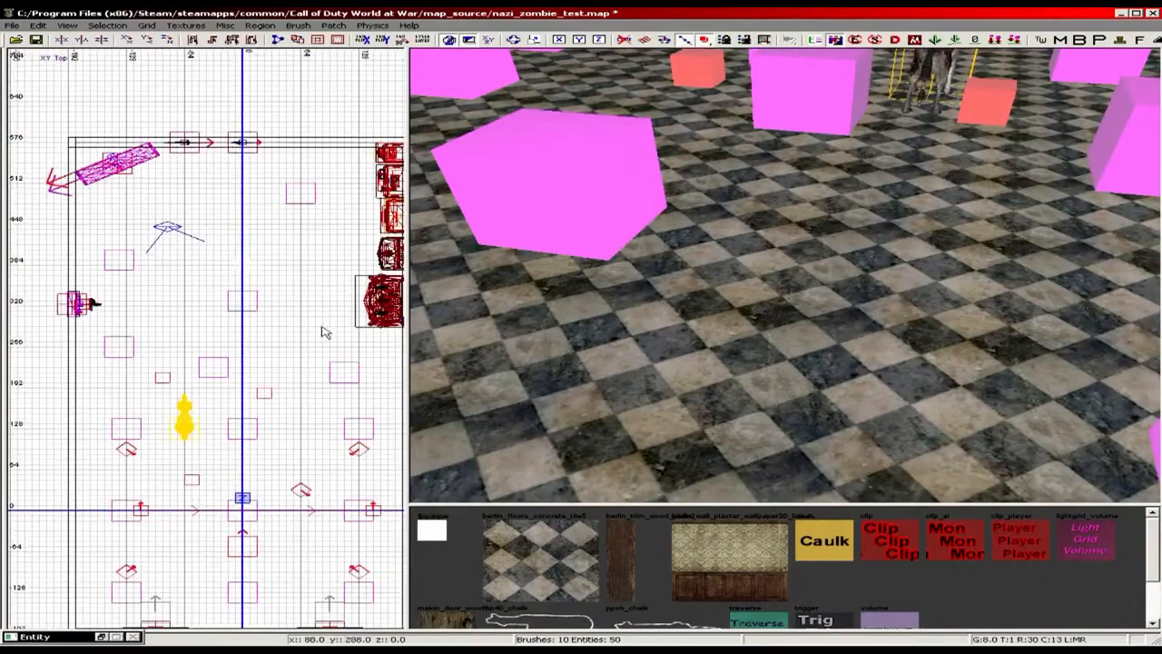
right_click(258, 333)
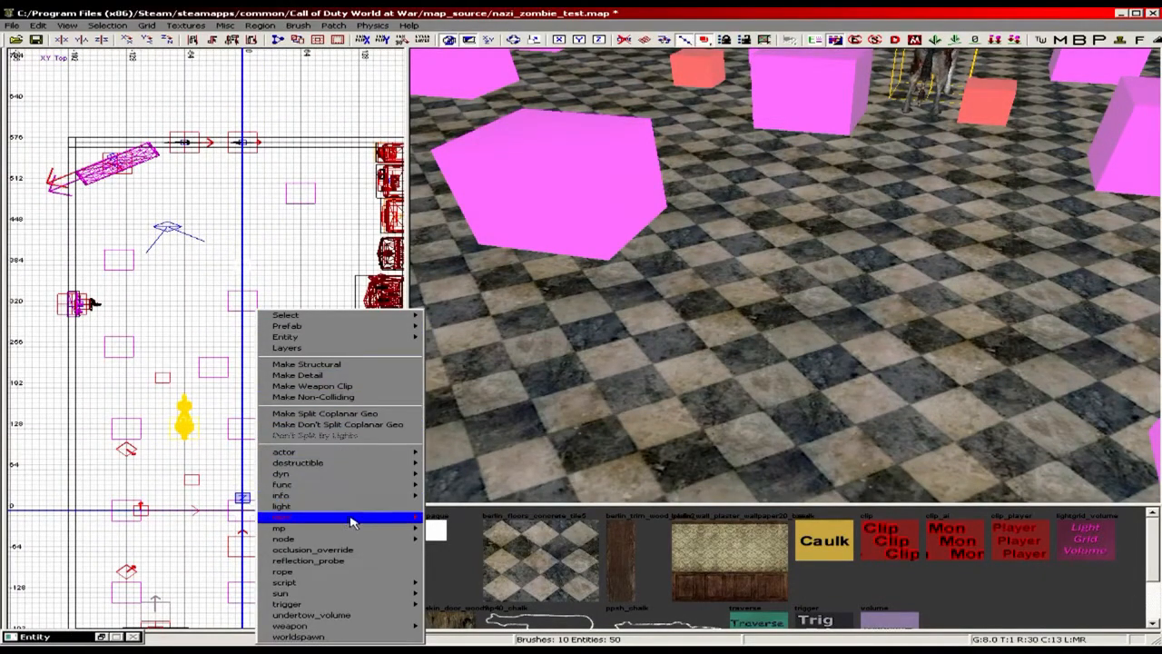
mouse_move(384, 517)
left_click(452, 527)
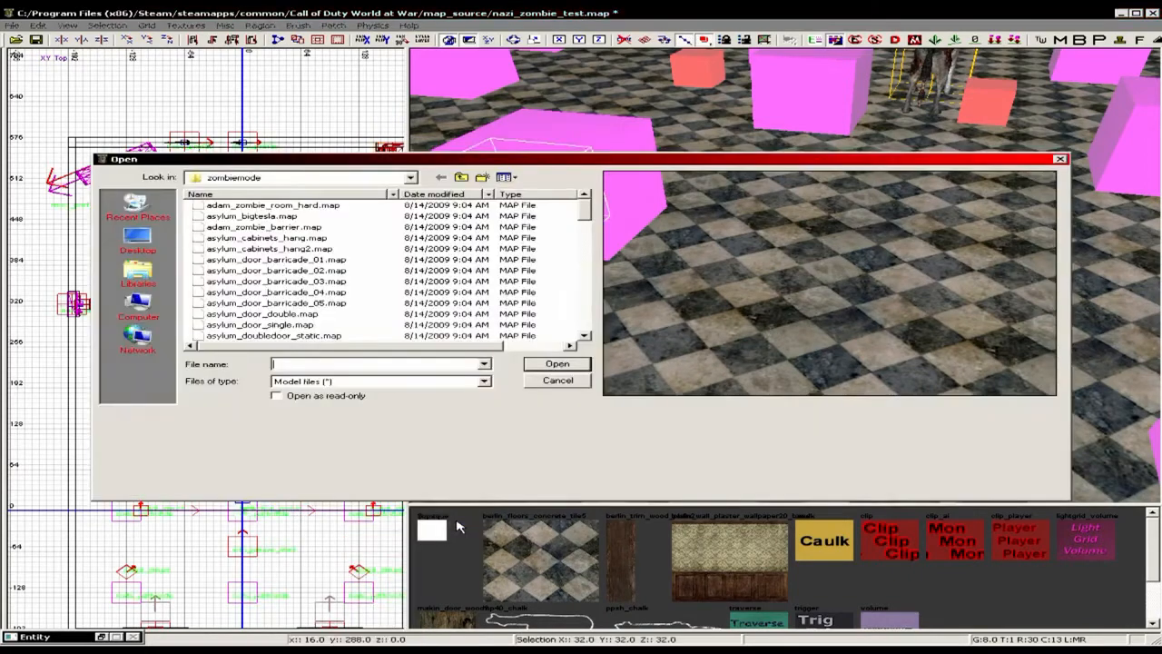
- Browse from the Call of Duty World at War folder to raw\xmodel for the model file
left_click(411, 178)
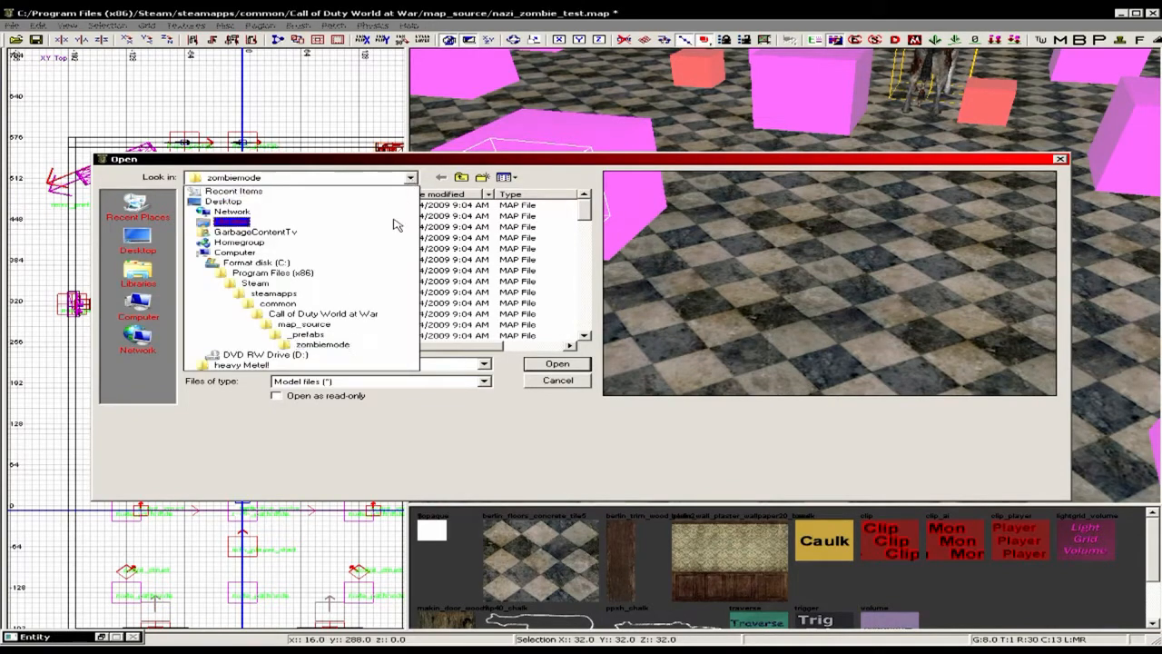
left_click(309, 314)
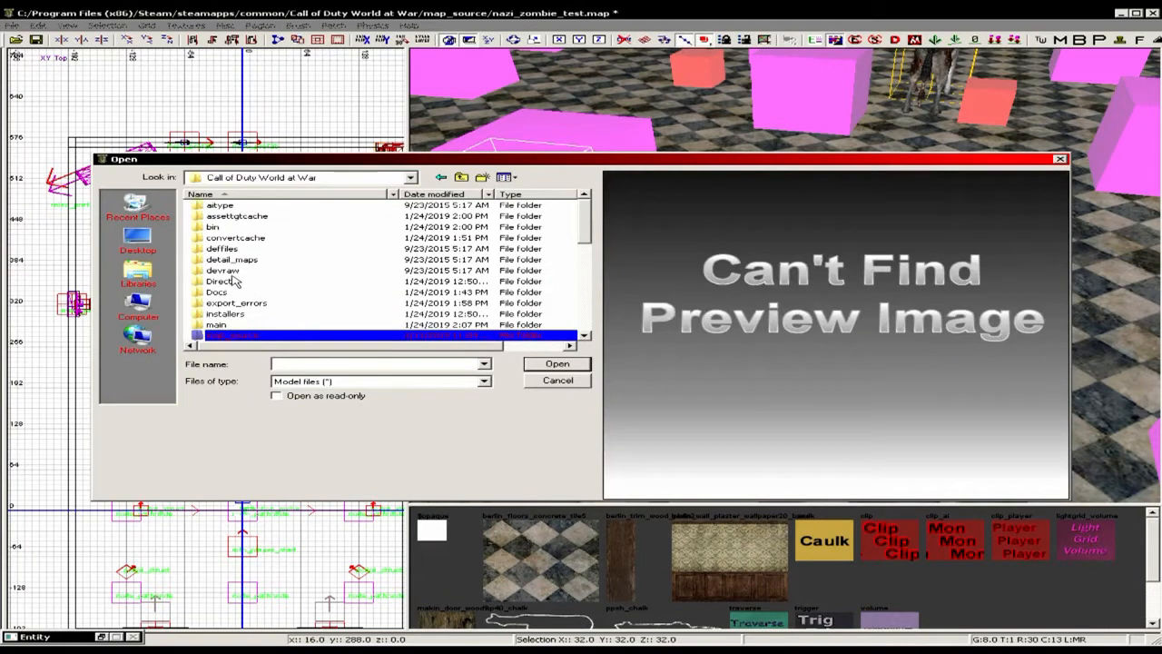
scroll(234, 281, "down", 5)
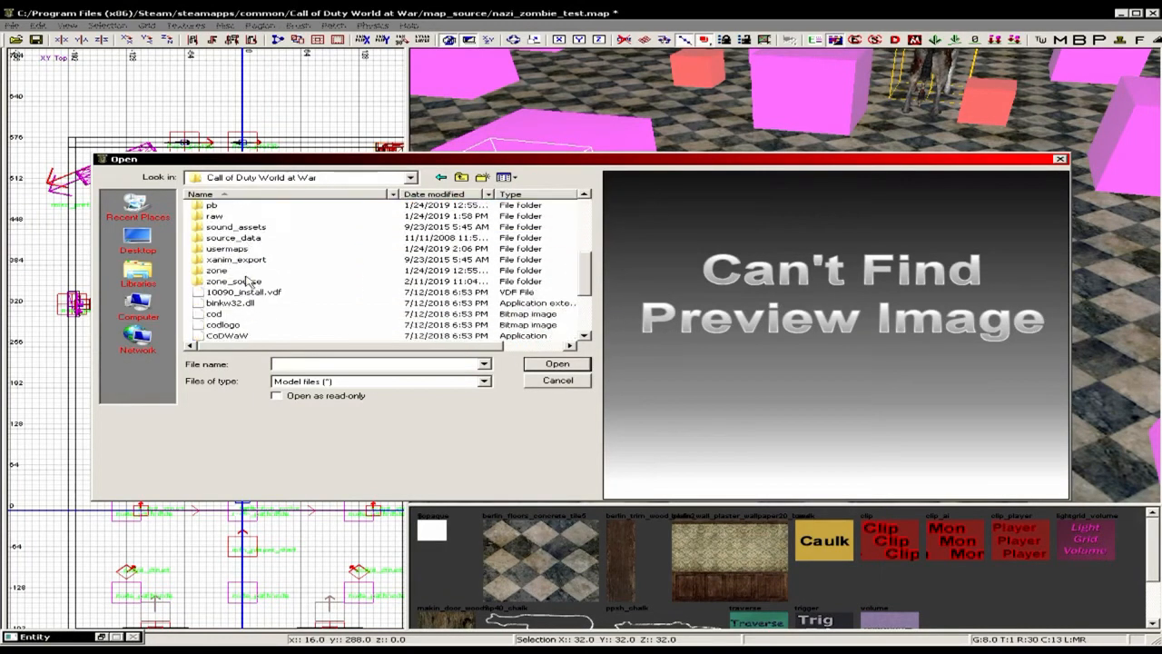
double_click(216, 217)
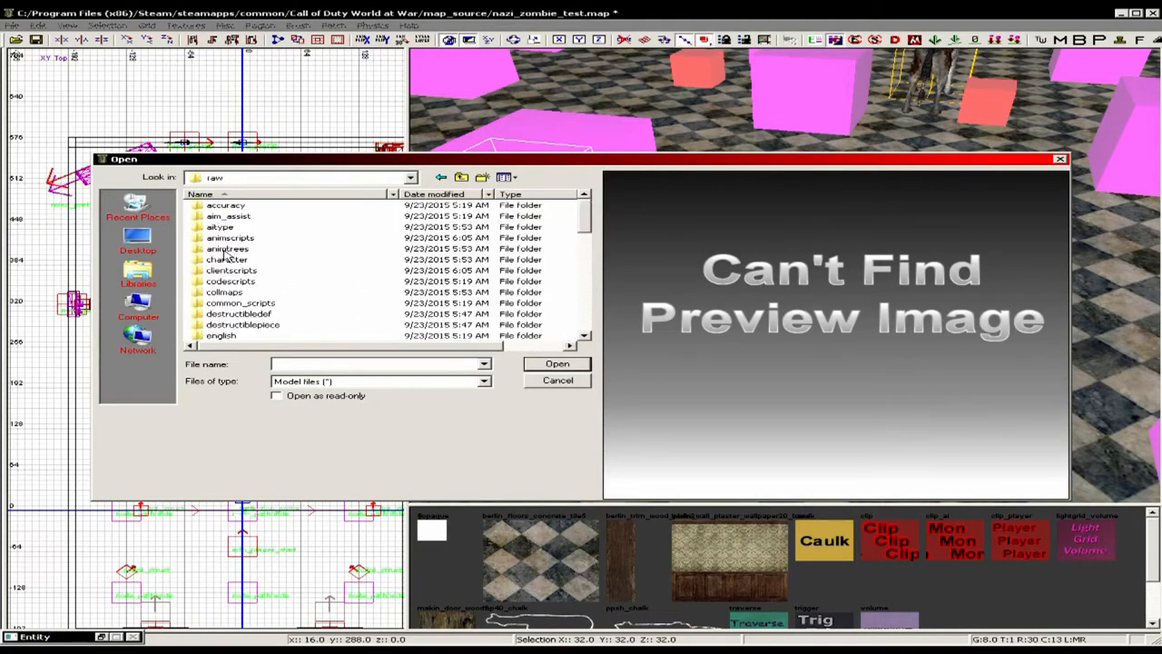
left_click(227, 250)
scroll(229, 277, "down", 1)
scroll(229, 280, "down", 9)
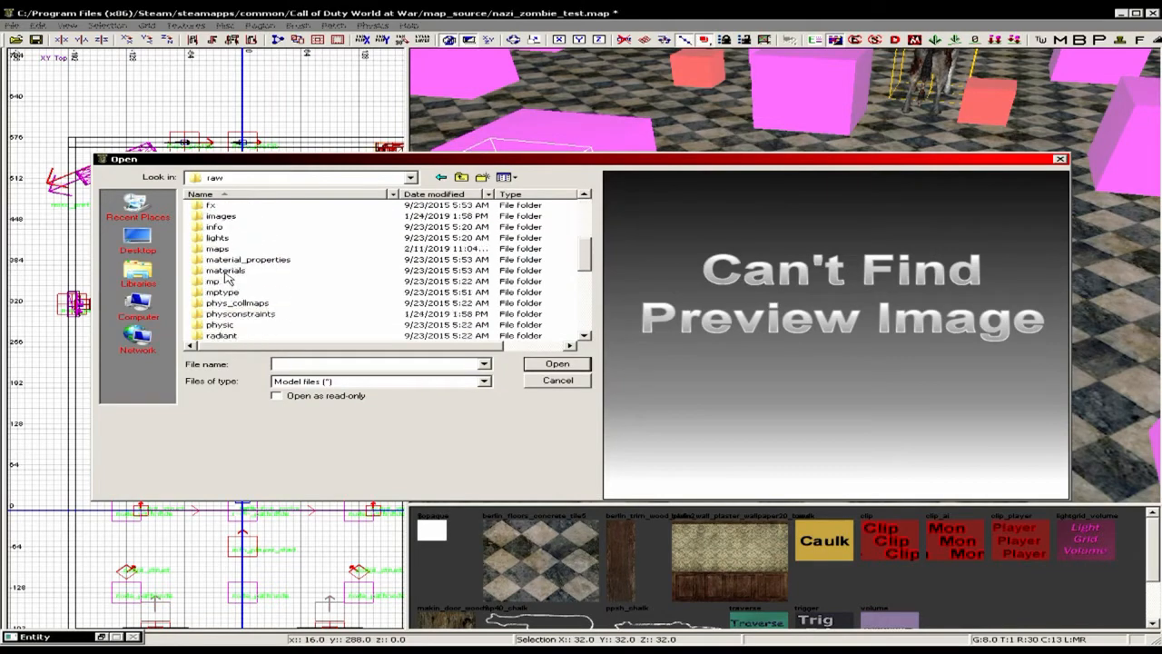
scroll(229, 281, "down", 2)
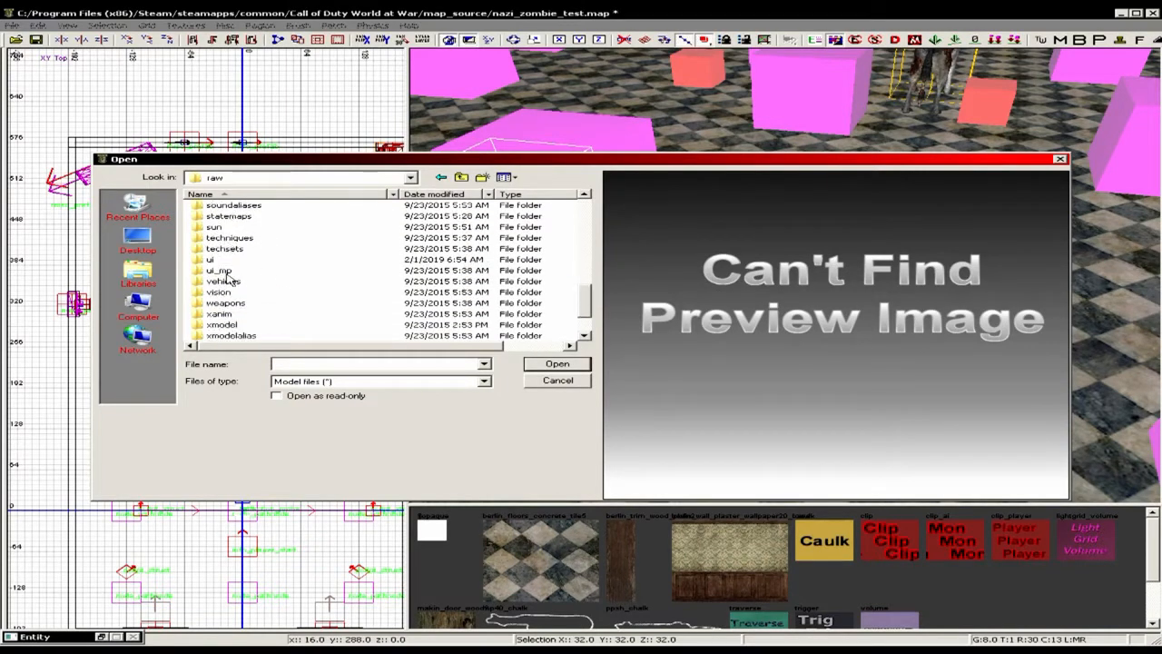
double_click(241, 324)
- Preview several models in the xmodel folder, from anim_berlin_chandelier01 through the Berlin flags to anim_makin_lmg_tarp
left_click(277, 271)
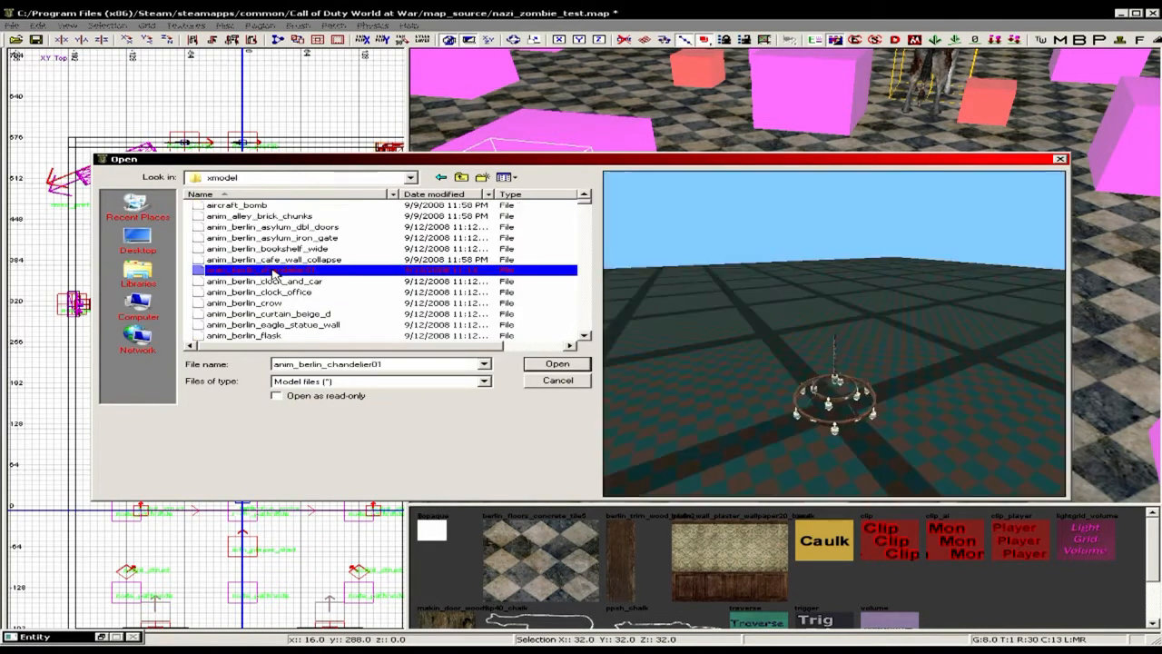
scroll(278, 274, "down", 1)
scroll(278, 274, "down", 4)
left_click(274, 271)
left_click(273, 304)
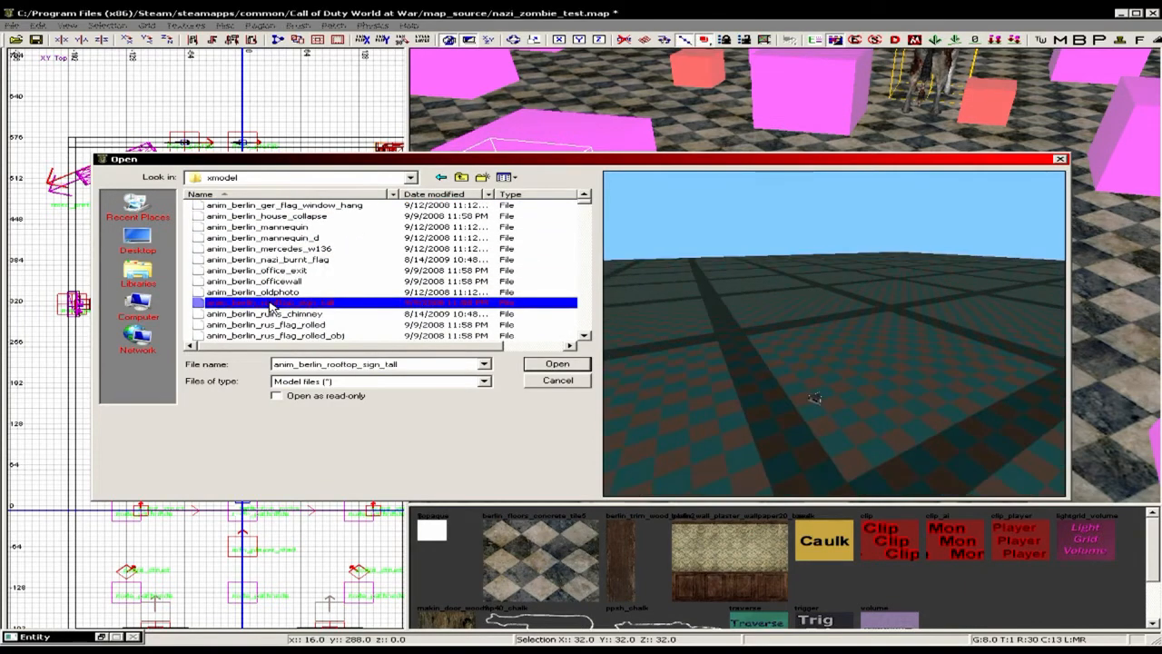
scroll(272, 303, "down", 2)
left_click(273, 303)
left_click(264, 325)
left_click(277, 269)
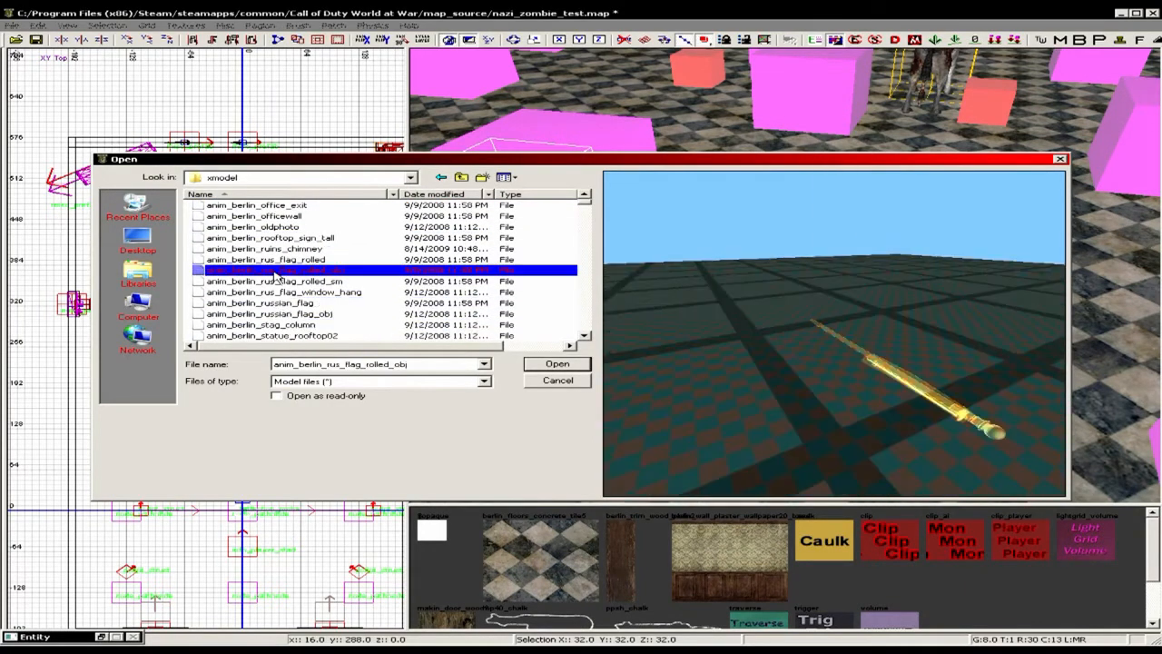
scroll(277, 279, "down", 2)
left_click(278, 281)
left_click(277, 313)
left_click(277, 248)
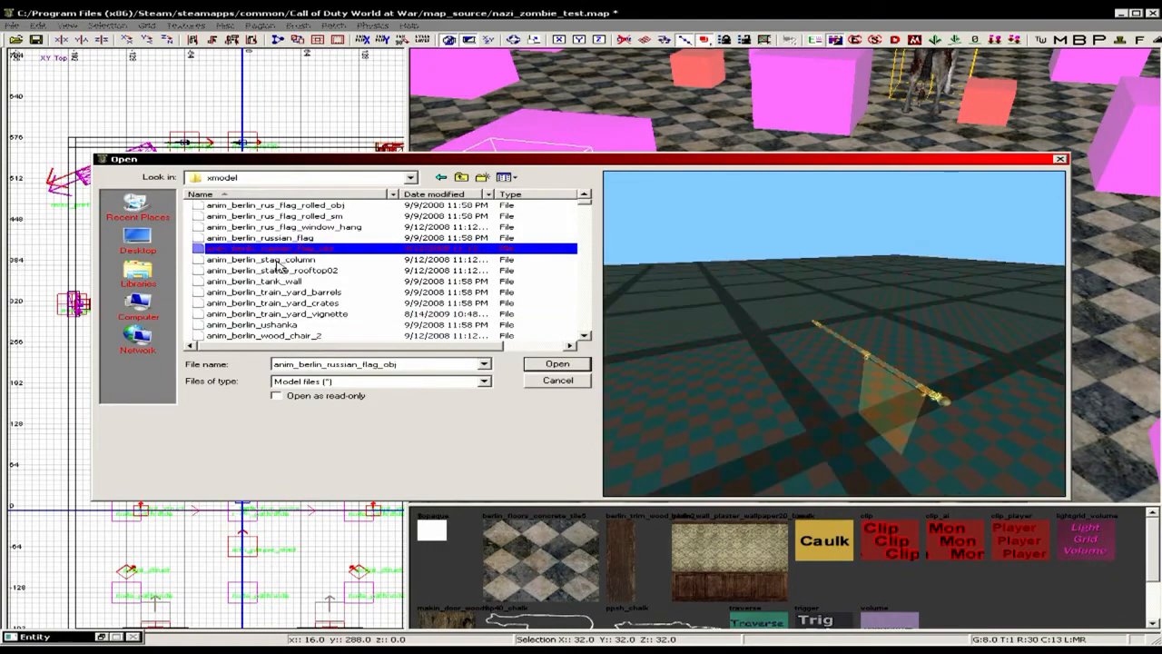
scroll(277, 258, "down", 5)
left_click(271, 270)
left_click(269, 313)
left_click(270, 335)
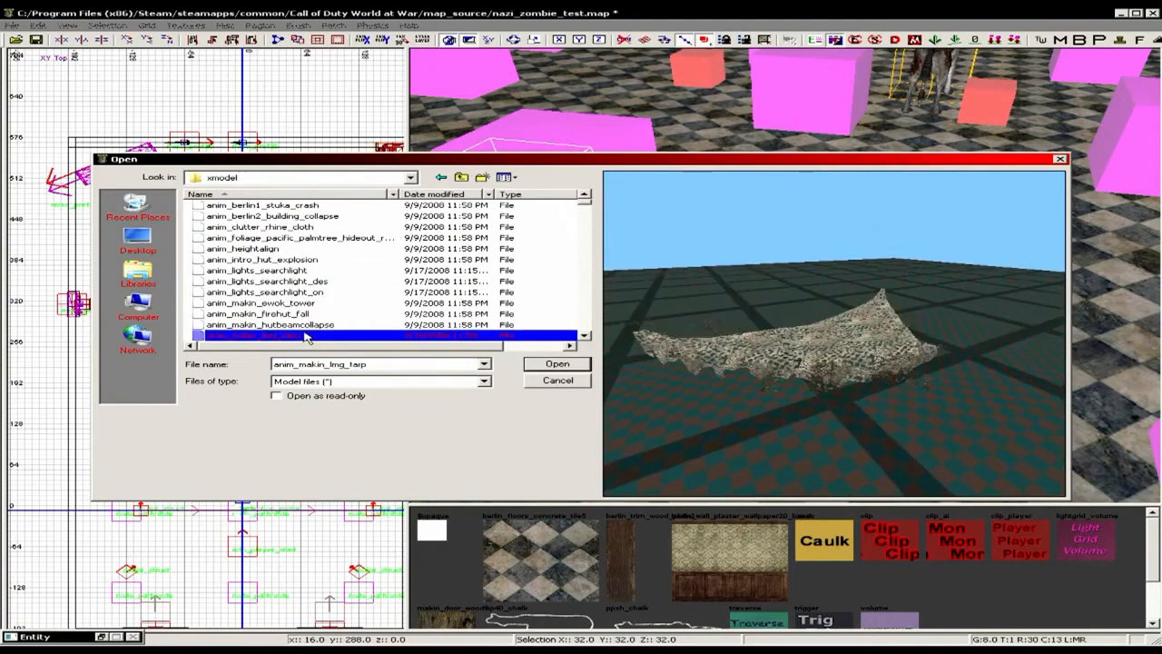
- Find the static_berlin models by file name and load static_berlin_bed_3 into the misc_model entity
double_click(379, 363)
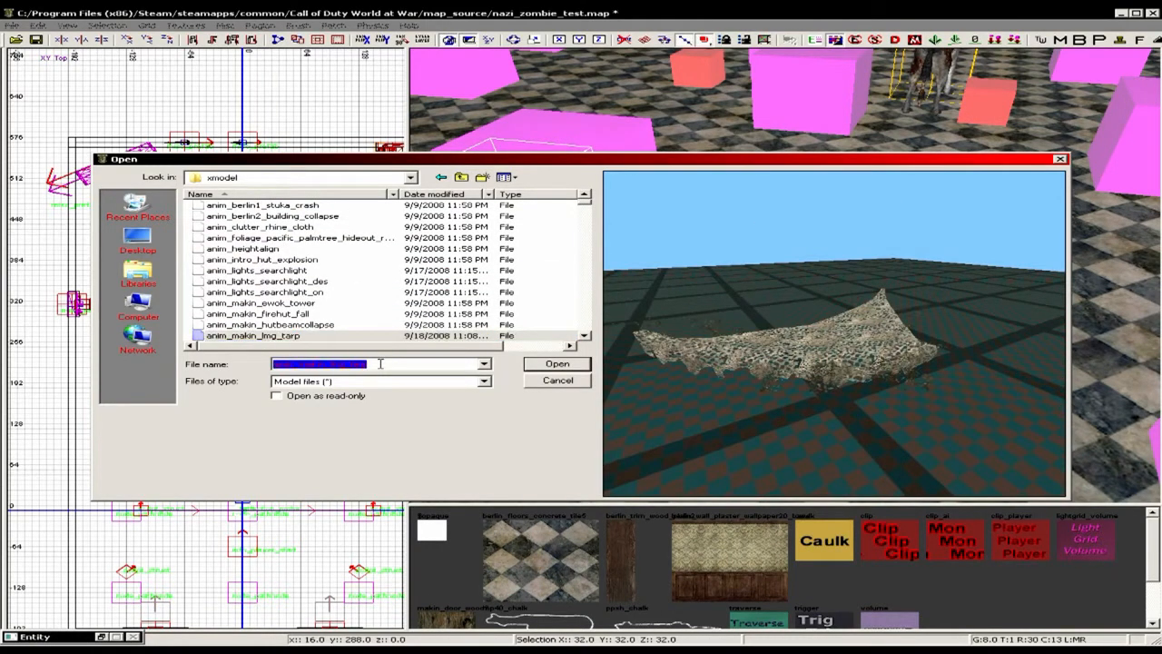
key("BackSpace")
type("static_")
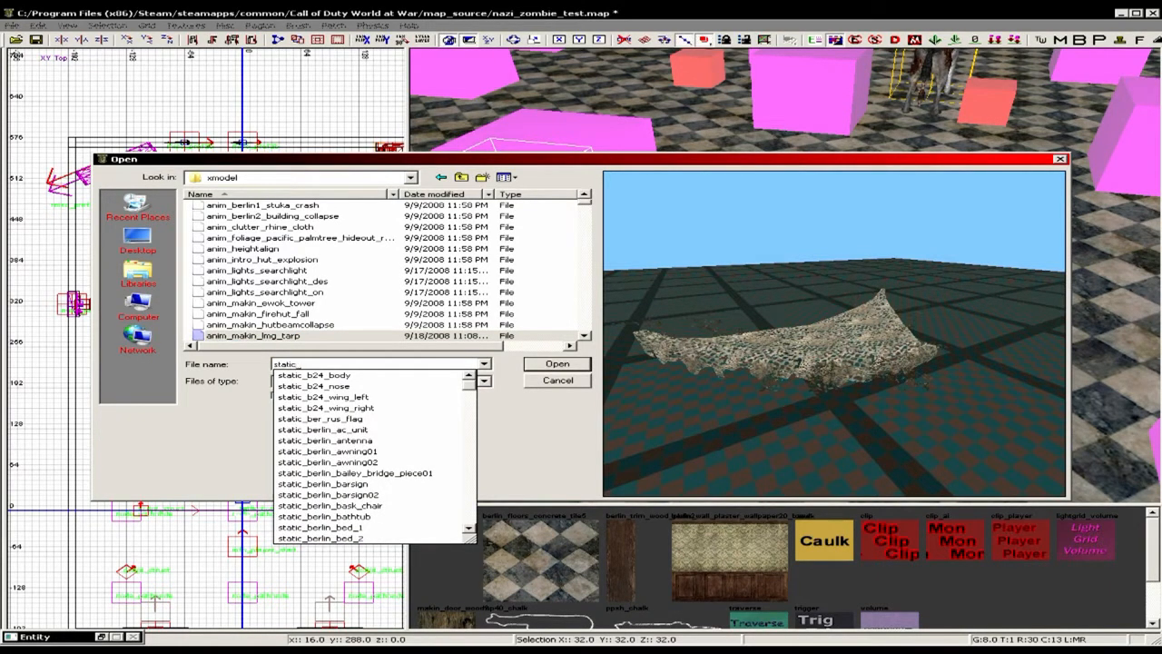
type("ber")
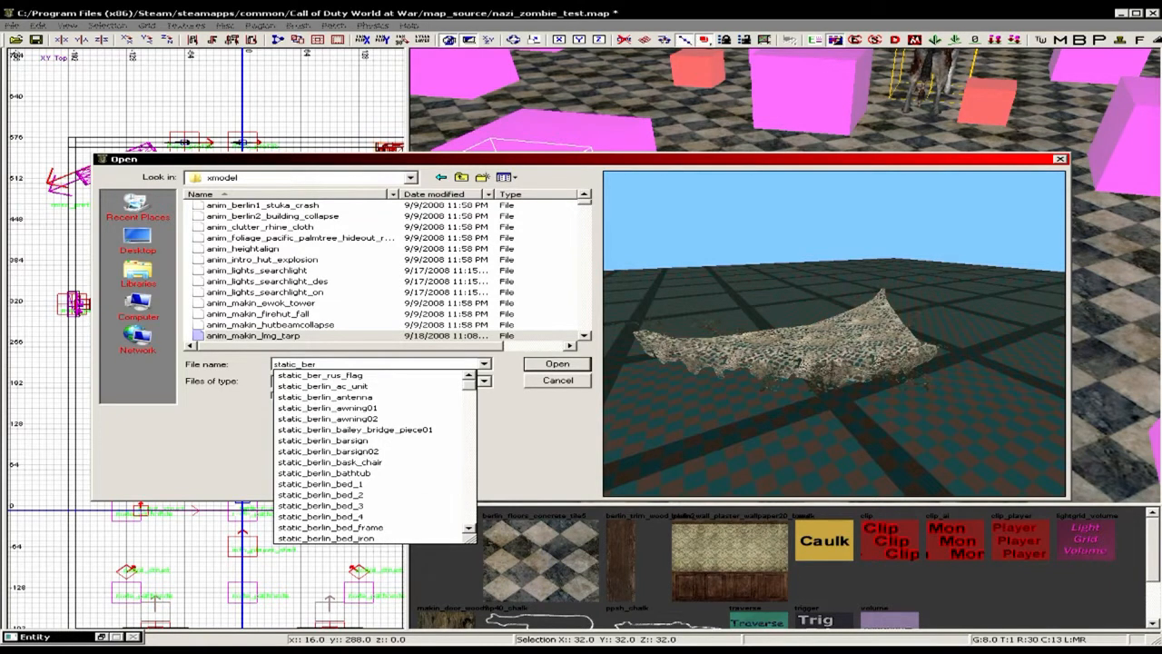
type("lin")
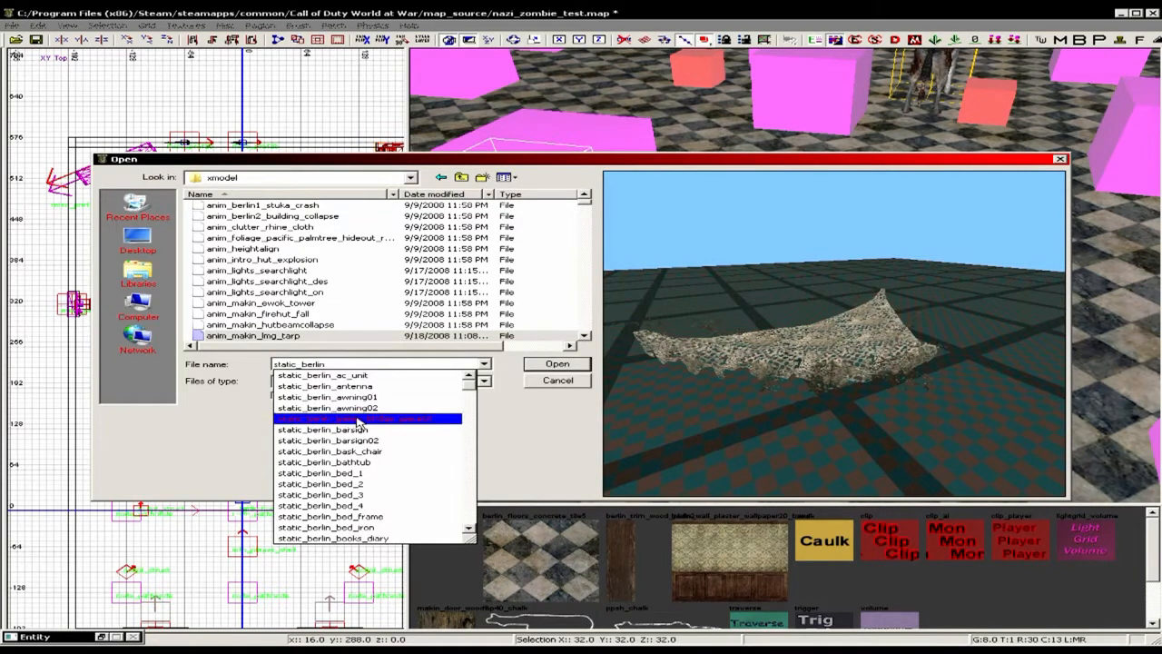
left_click(361, 495)
left_click(557, 363)
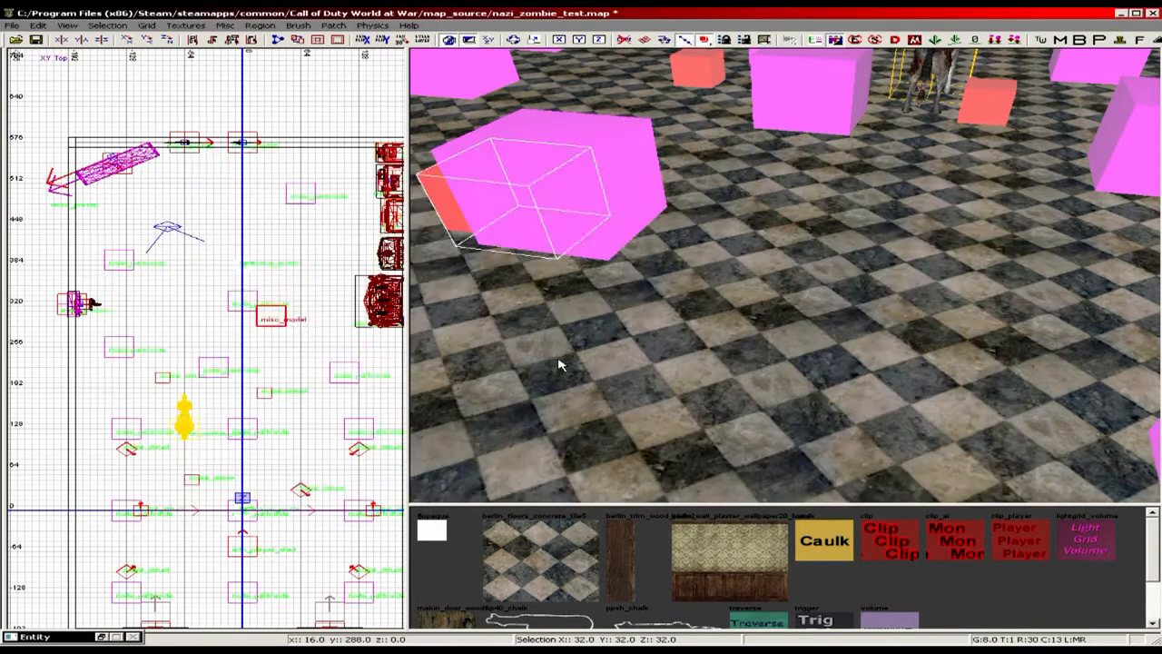
- Deselect the bed and delete the path node block that overlaps it
scroll(601, 212, "down", 2)
right_click_drag(660, 205, 713, 246)
key("Escape")
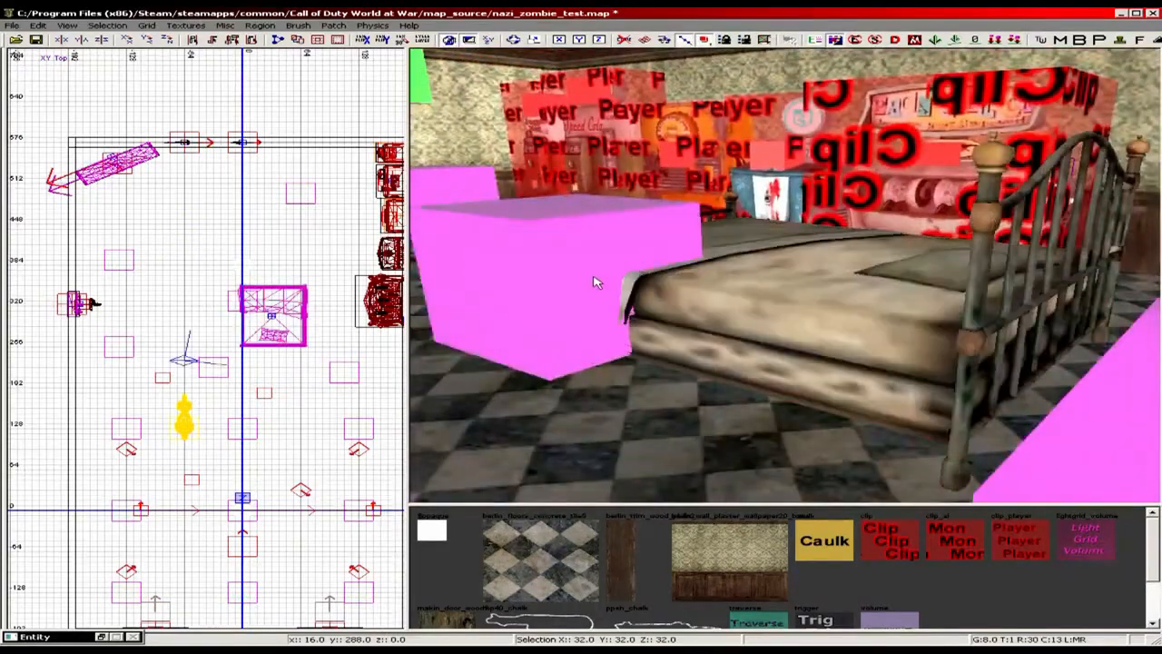
left_click(594, 279, "shift")
key("BackSpace")
- Move the bed closer to the centre of the room, deselect it and check it in the 3D view
left_click(670, 281, "shift")
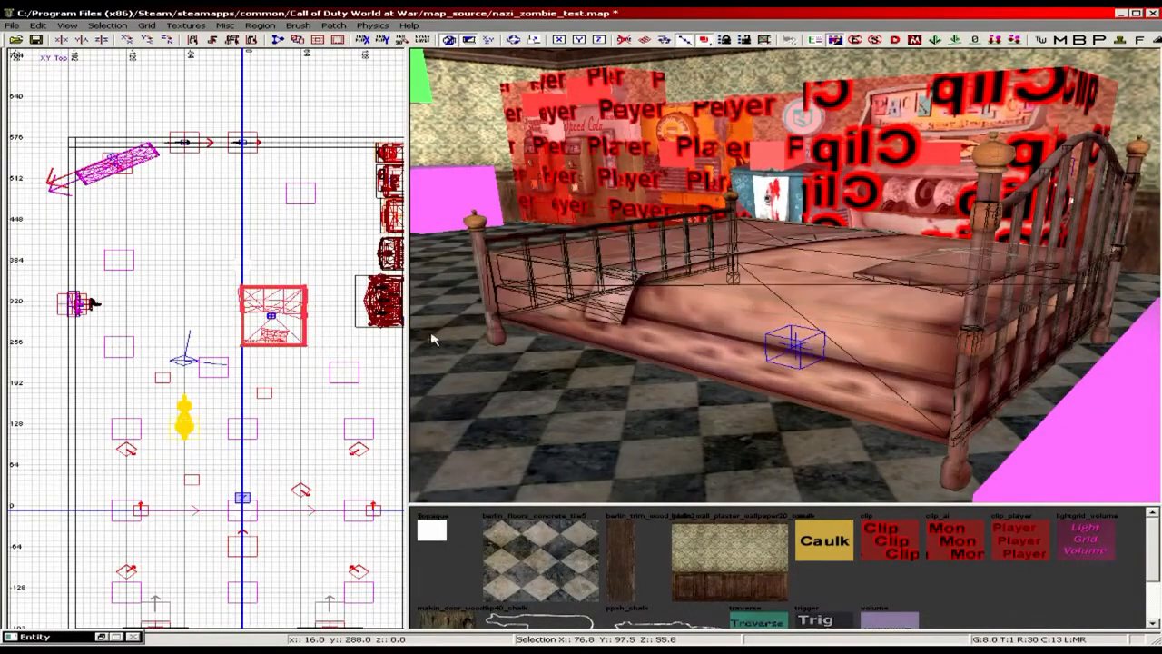
left_click_drag(295, 320, 248, 305)
key("Escape")
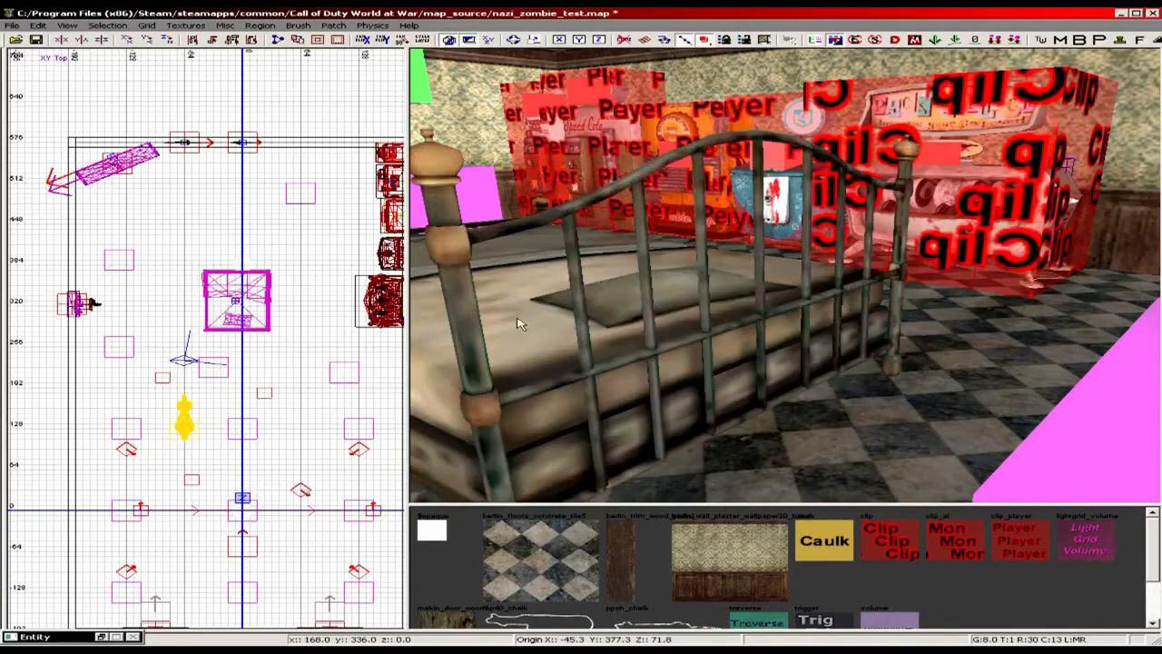
right_click_drag(518, 322, 844, 218)
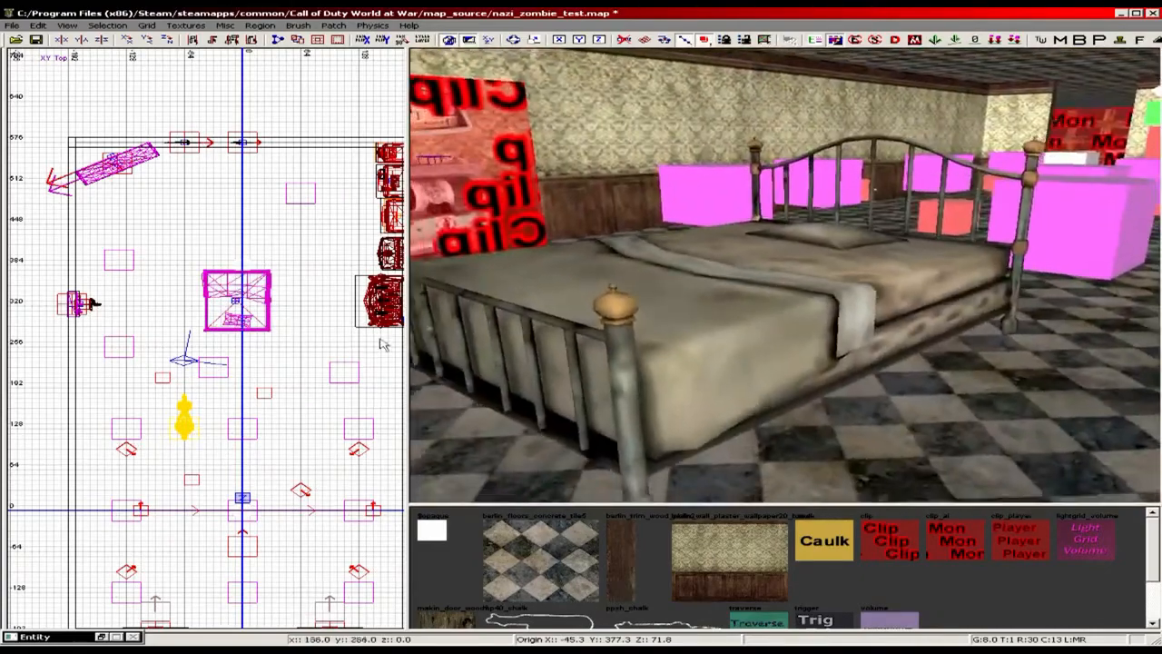
- Create another misc_model entity at the bed
right_click(238, 343)
mouse_move(289, 515)
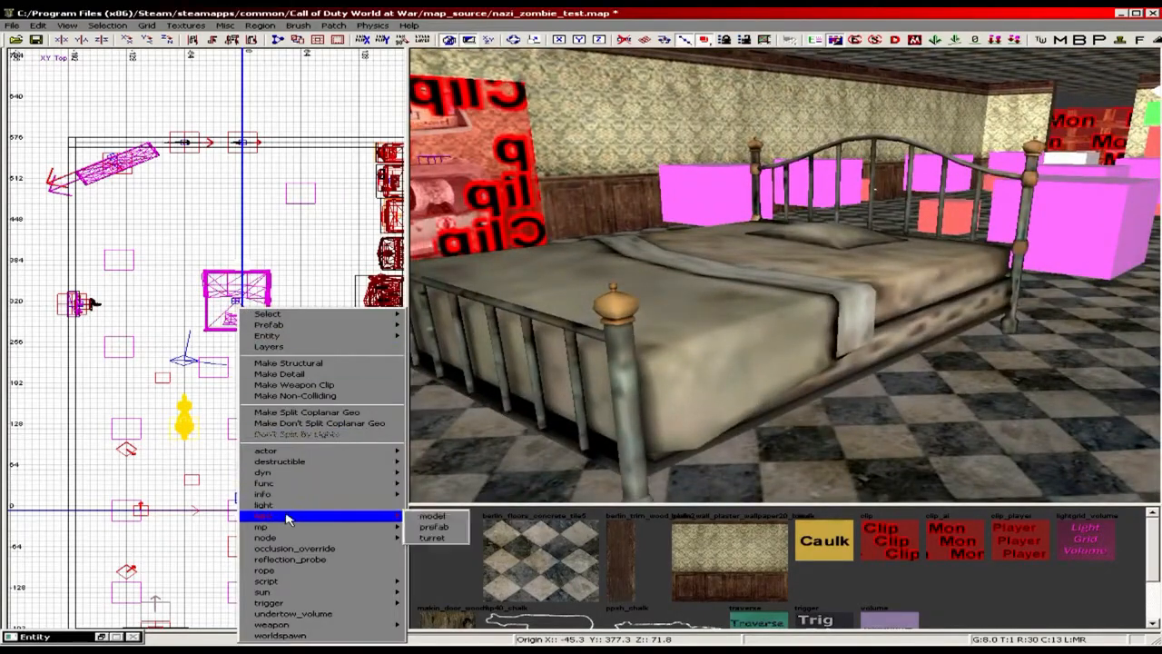
left_click(435, 523)
scroll(416, 319, "down", 1)
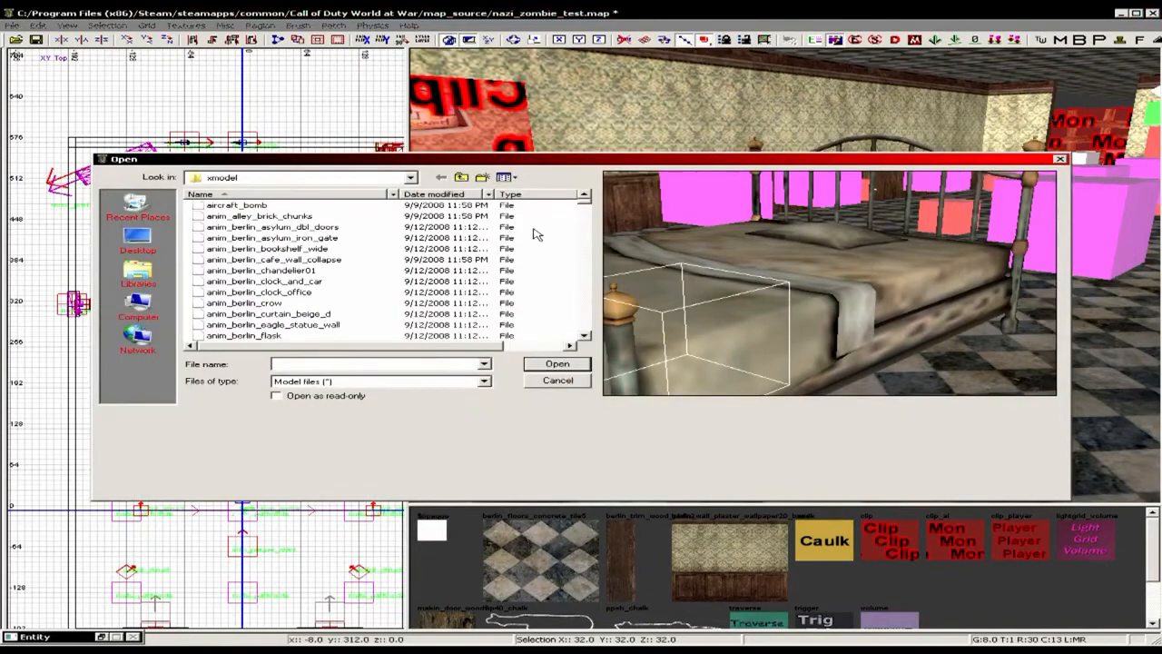
- Preview several anim_berlin models, including office_exit and ruins_chimney, and load anim_berlin_oldphoto
left_click(264, 306)
scroll(263, 309, "down", 3)
left_click(277, 303)
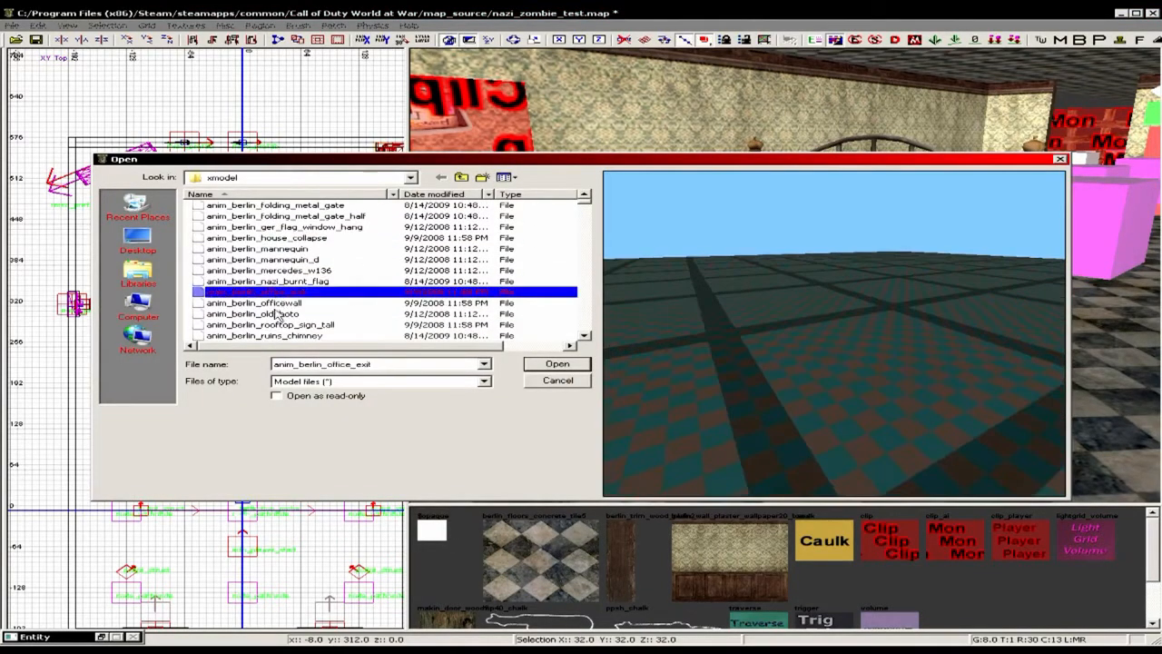
left_click(278, 313)
left_click(275, 336)
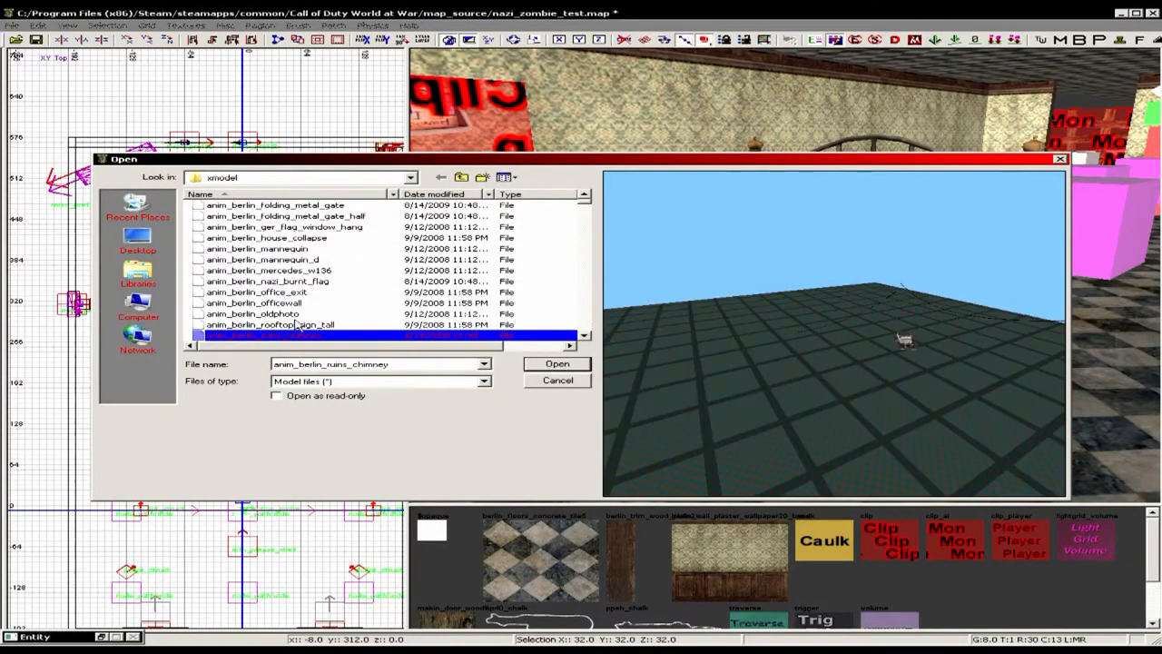
left_click(296, 314)
left_click(556, 364)
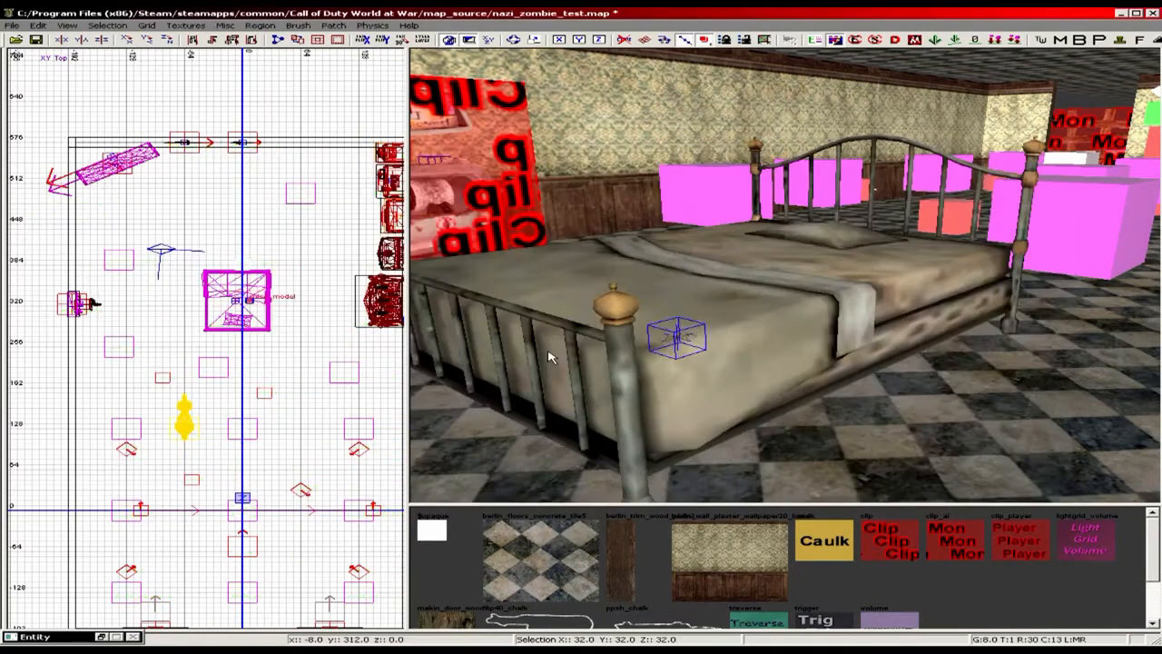
- Raise the old photo above the mattress and move it over the pillow, to about X -12, Y 300, Z 52
left_click_drag(653, 359, 681, 334)
right_click_drag(684, 332, 693, 308)
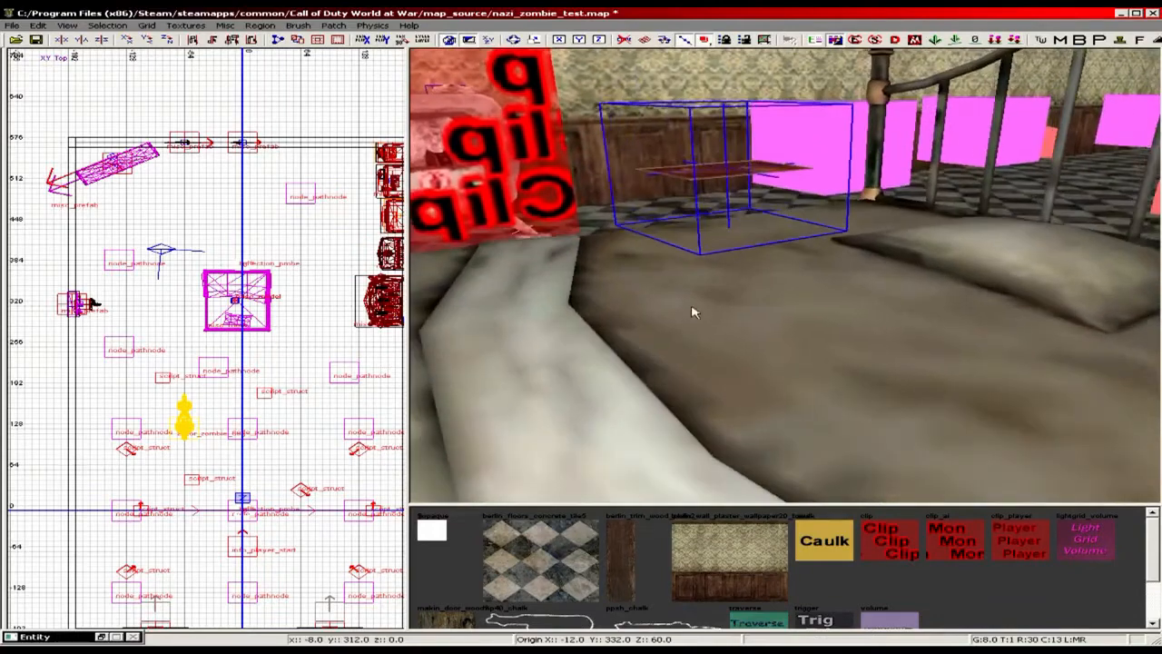
scroll(247, 314, "up", 2)
left_click_drag(253, 305, 254, 363)
left_click_drag(869, 228, 874, 239)
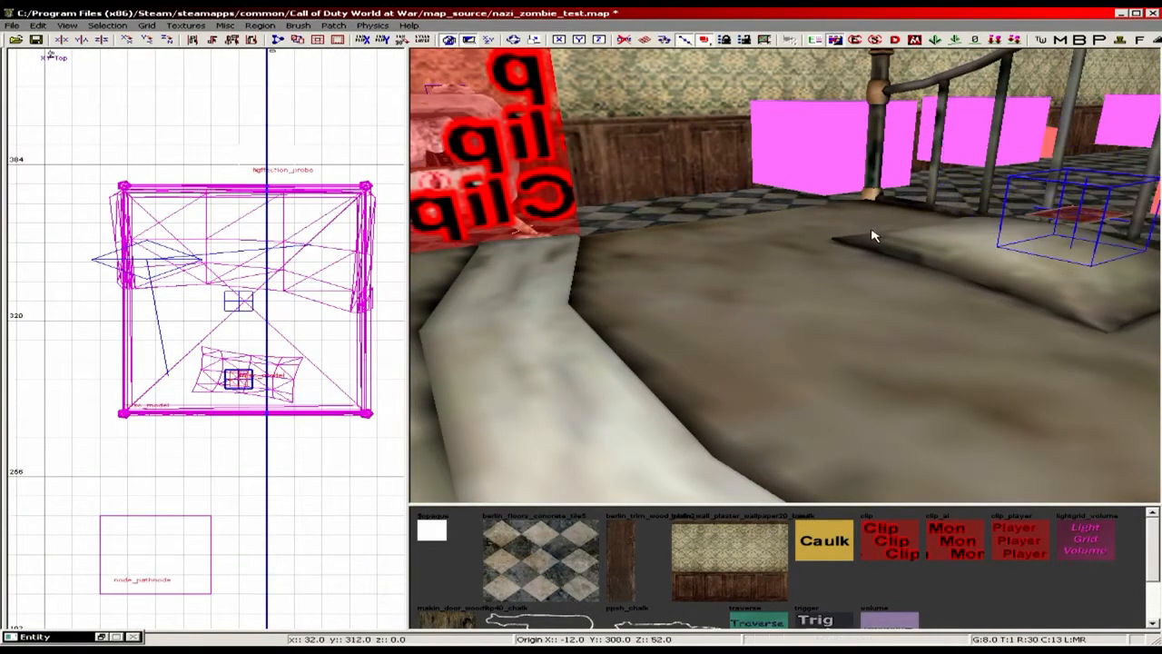
- Rotate the photo -180 degrees about the Z axis over the pillow
right_click_drag(874, 239, 636, 272)
scroll(365, 356, "down", 1)
right_click_drag(563, 354, 737, 403)
left_click_drag(384, 404, 309, 382)
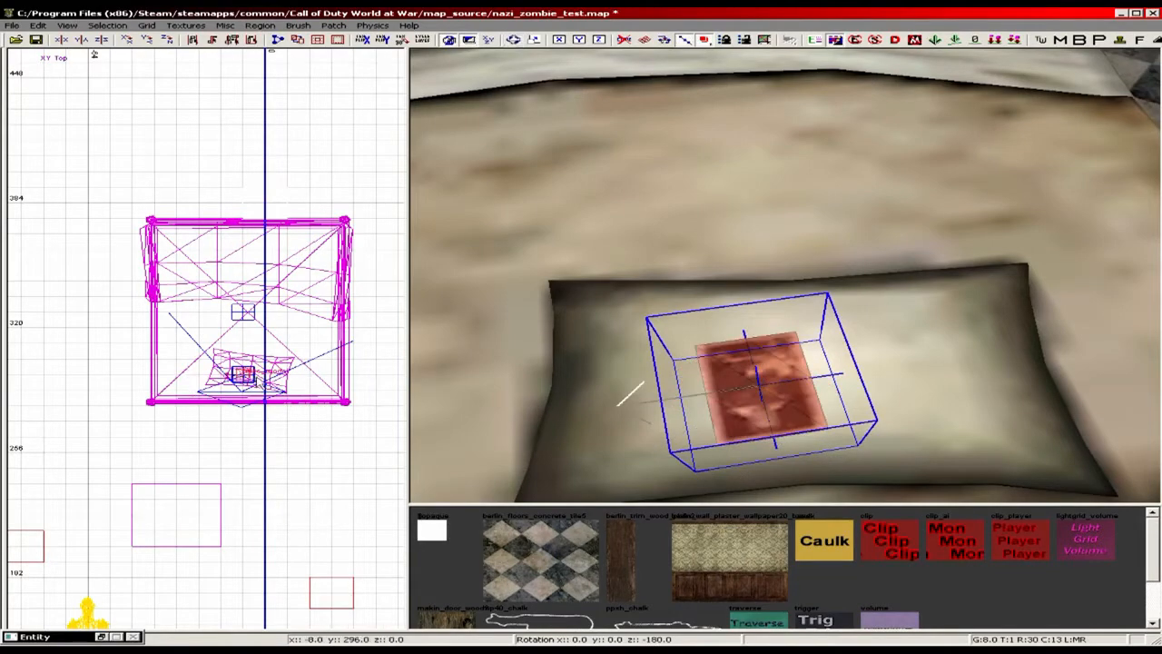
- Lower the photo onto the pillow in the front view with a 0.5 grid, to X -12.5, Z 50.5, and restore the grid to 8
key("ctrl+Tab")
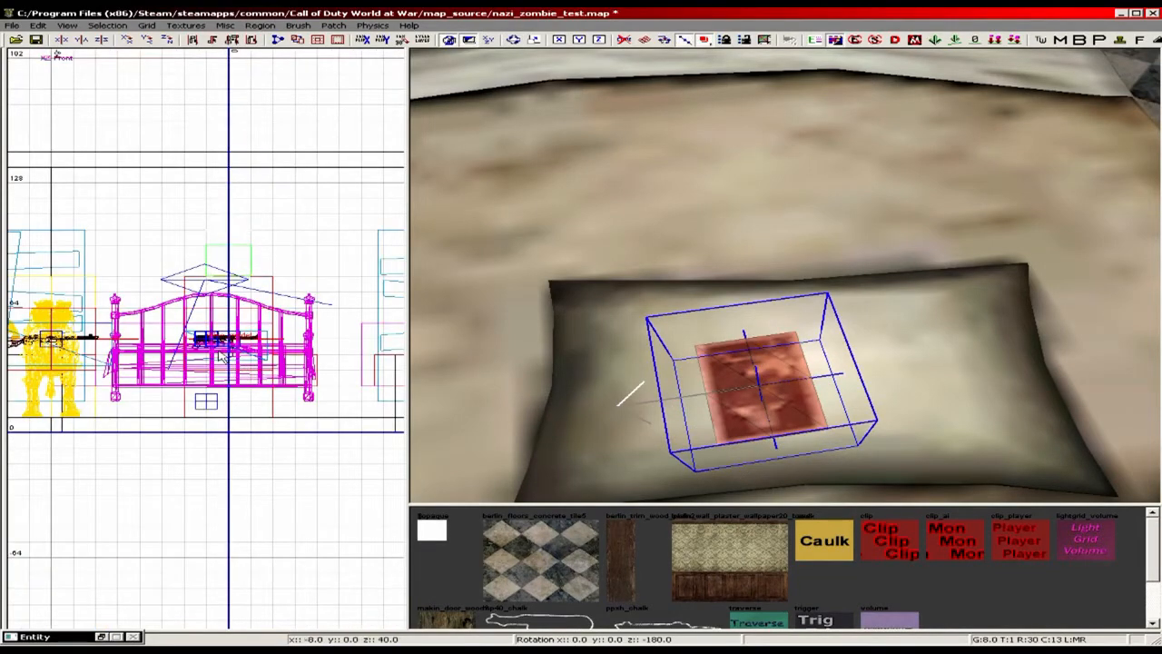
scroll(227, 355, "up", 3)
key("ctrl+Tab")
scroll(231, 350, "down", 3)
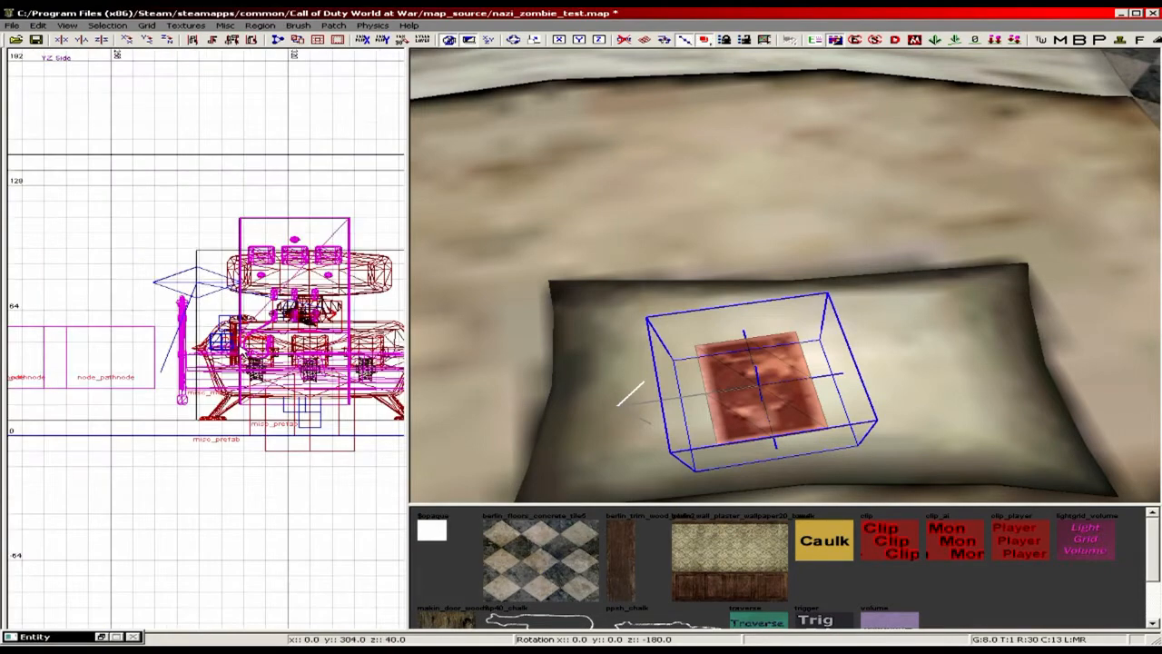
key("ctrl+Tab")
key("ctrl+Tab")
scroll(229, 348, "up", 3)
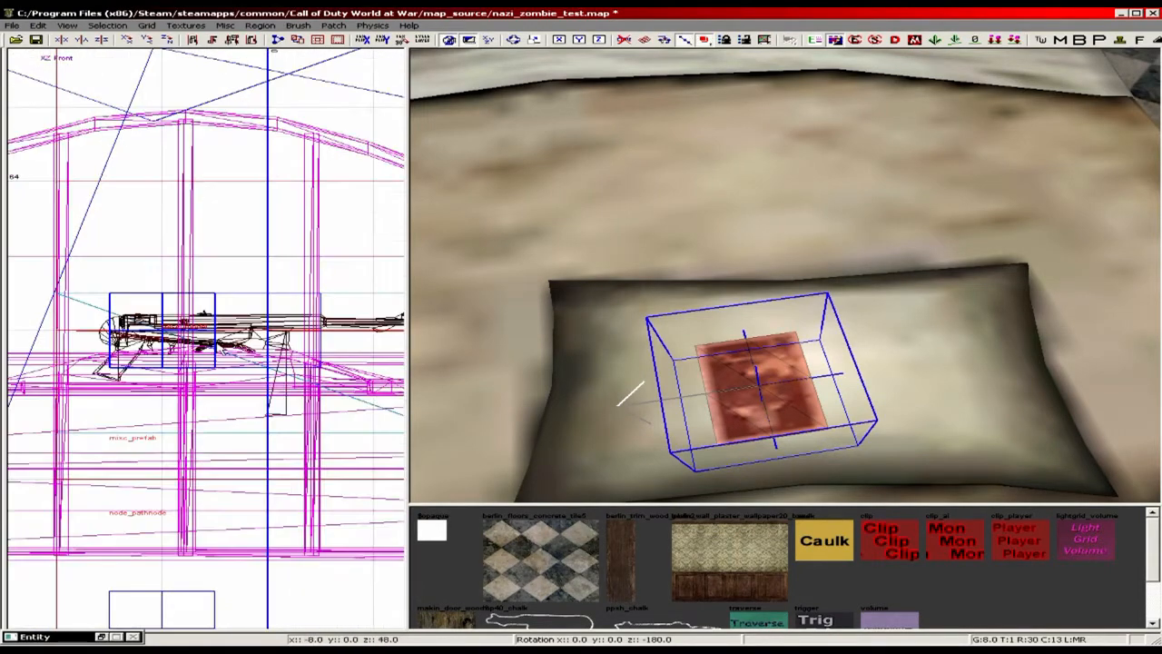
scroll(216, 350, "up", 2)
right_click_drag(209, 347, 228, 323)
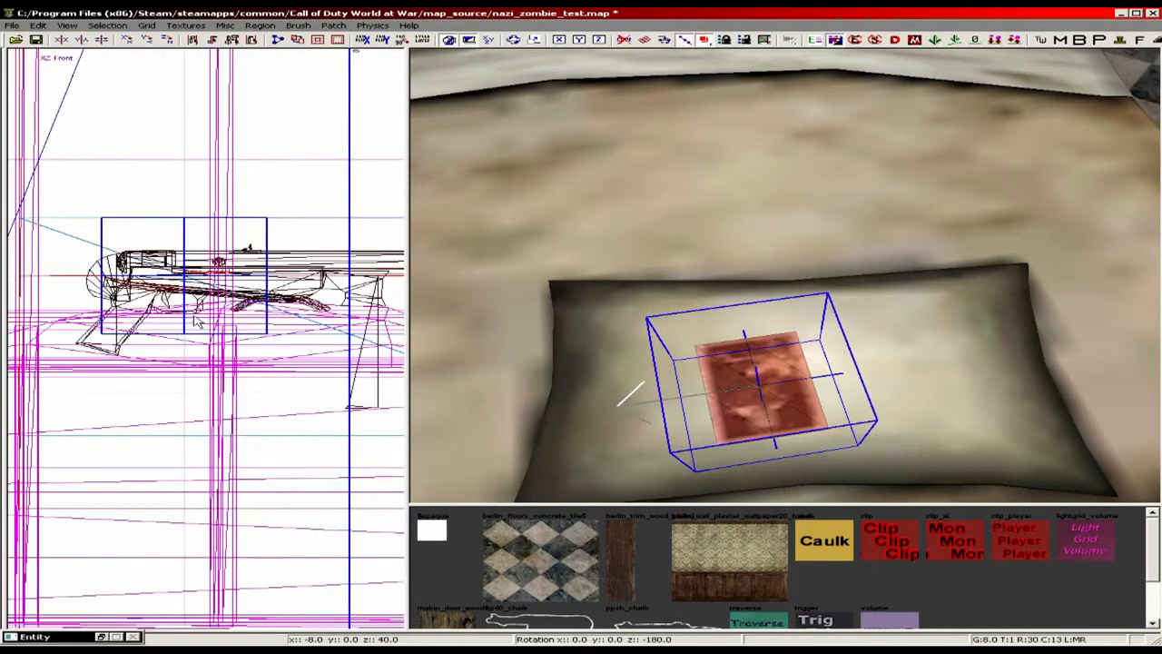
left_click_drag(154, 291, 132, 318)
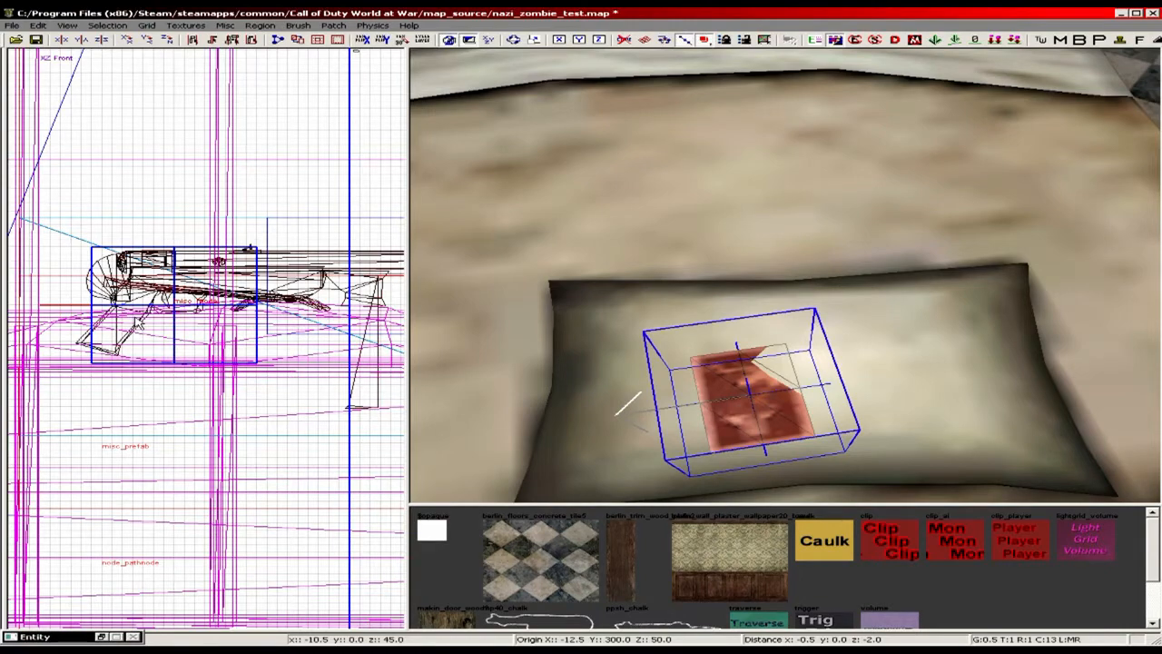
left_click_drag(138, 320, 138, 313)
key("4")
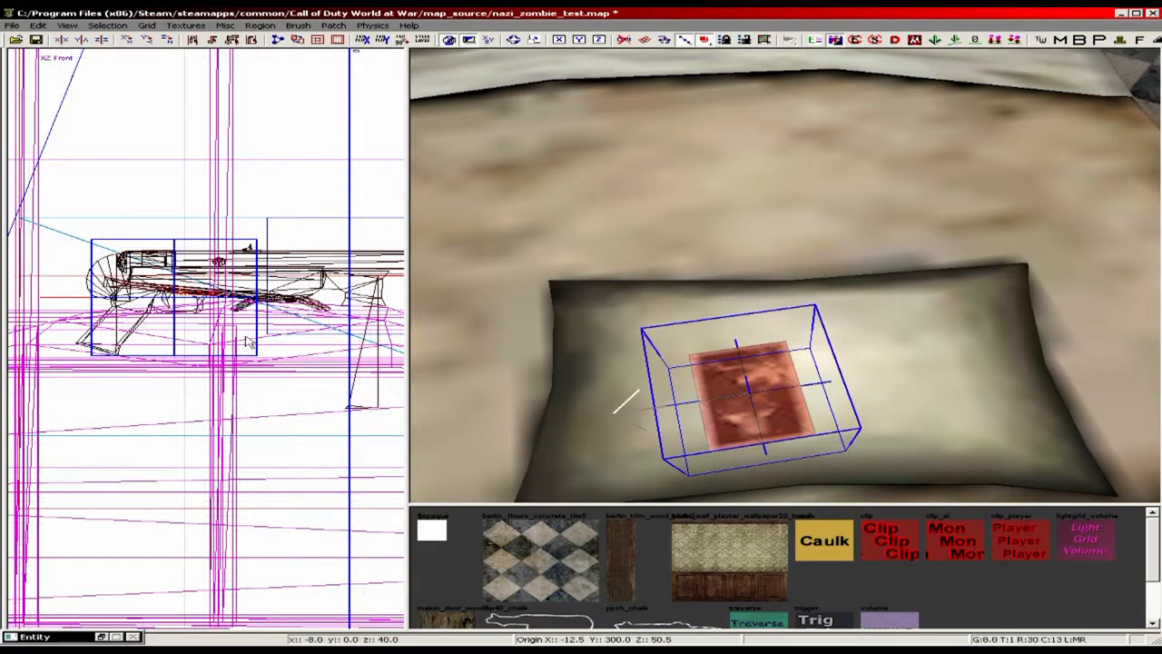
- Return to the top view of the bed and deselect the photo
key("ctrl+Tab")
key("ctrl+Tab")
key("ctrl+Tab")
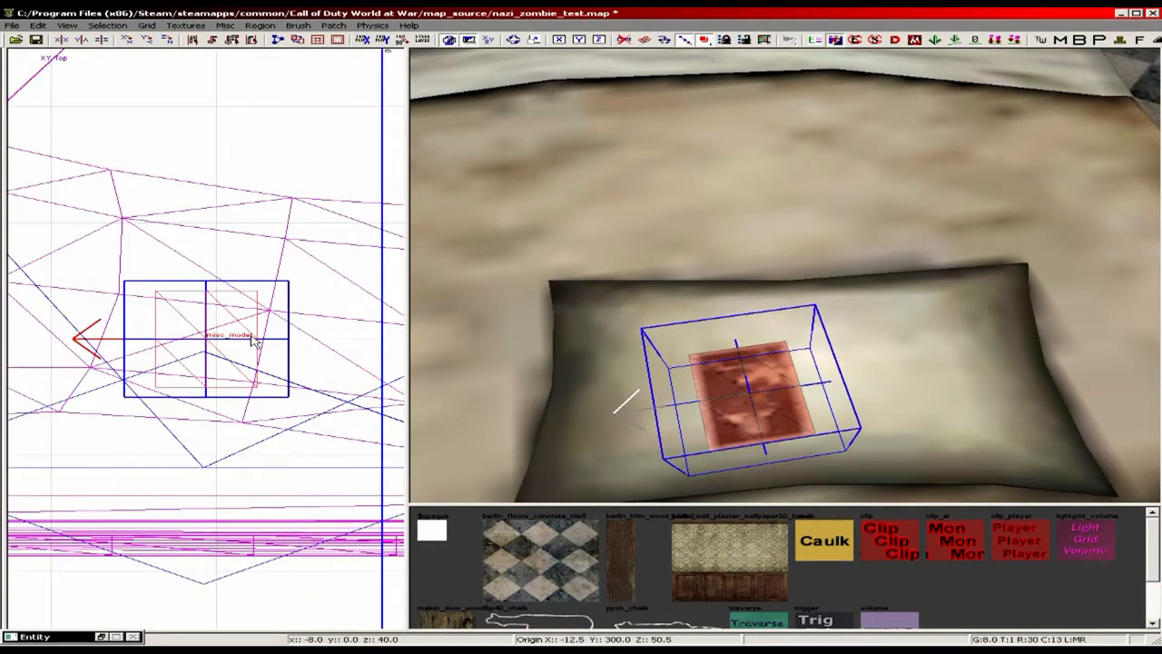
key("ctrl+Tab")
key("ctrl+Tab")
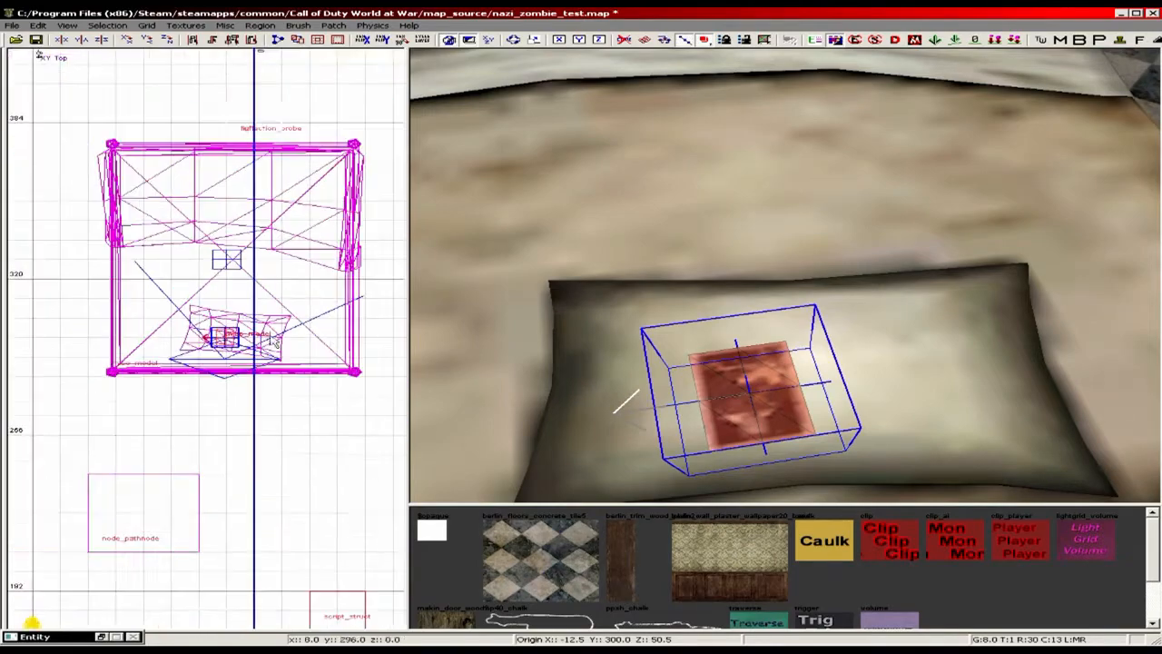
key("Escape")
mouse_move(775, 405)
right_mouse_down()
mouse_move(735, 390)
mouse_move(749, 386)
mouse_move(726, 392)
mouse_move(724, 407)
mouse_move(719, 395)
mouse_move(779, 394)
right_mouse_up()
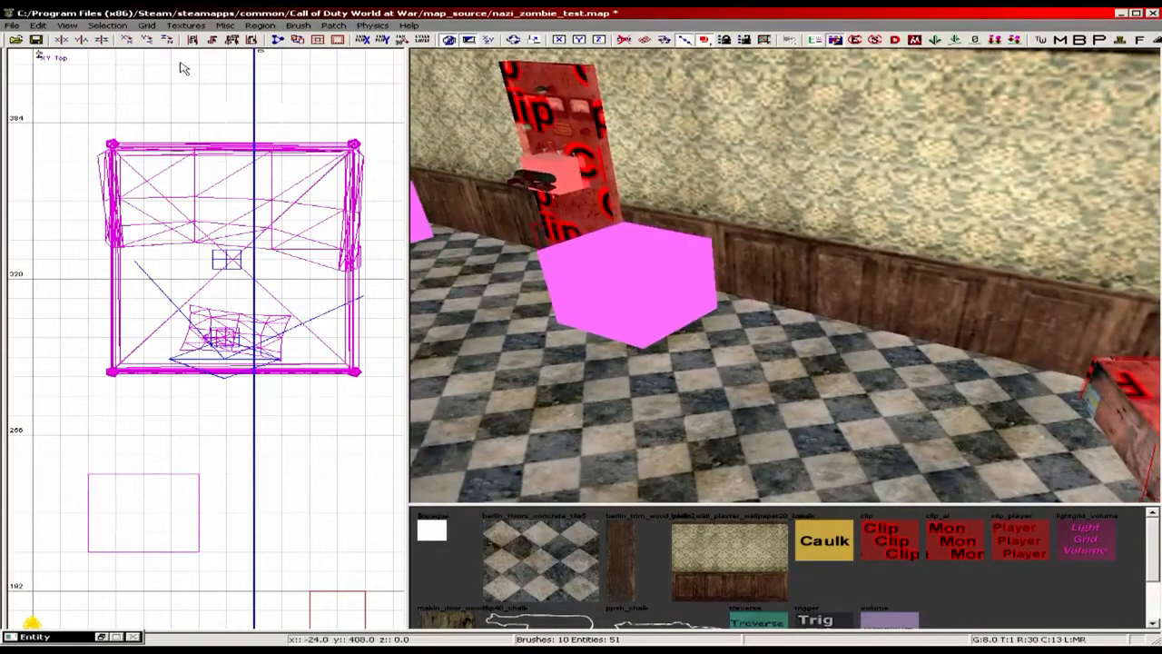
- Display the tool textures by usage and pick the clip texture
left_click(186, 26)
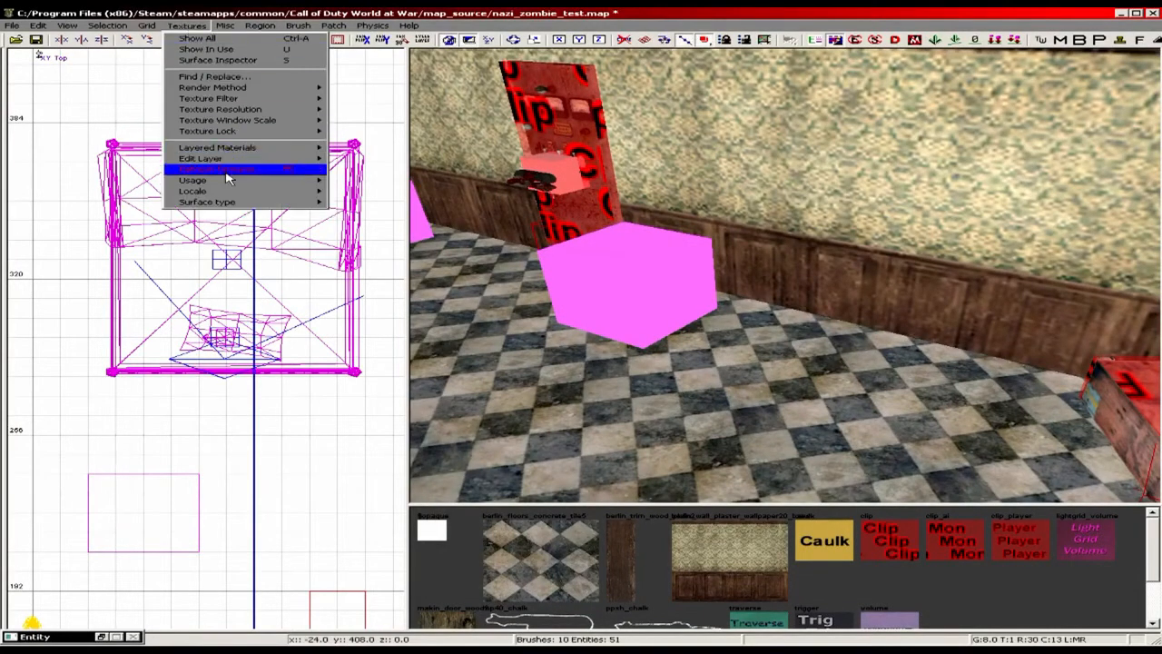
mouse_move(265, 184)
left_click(352, 201)
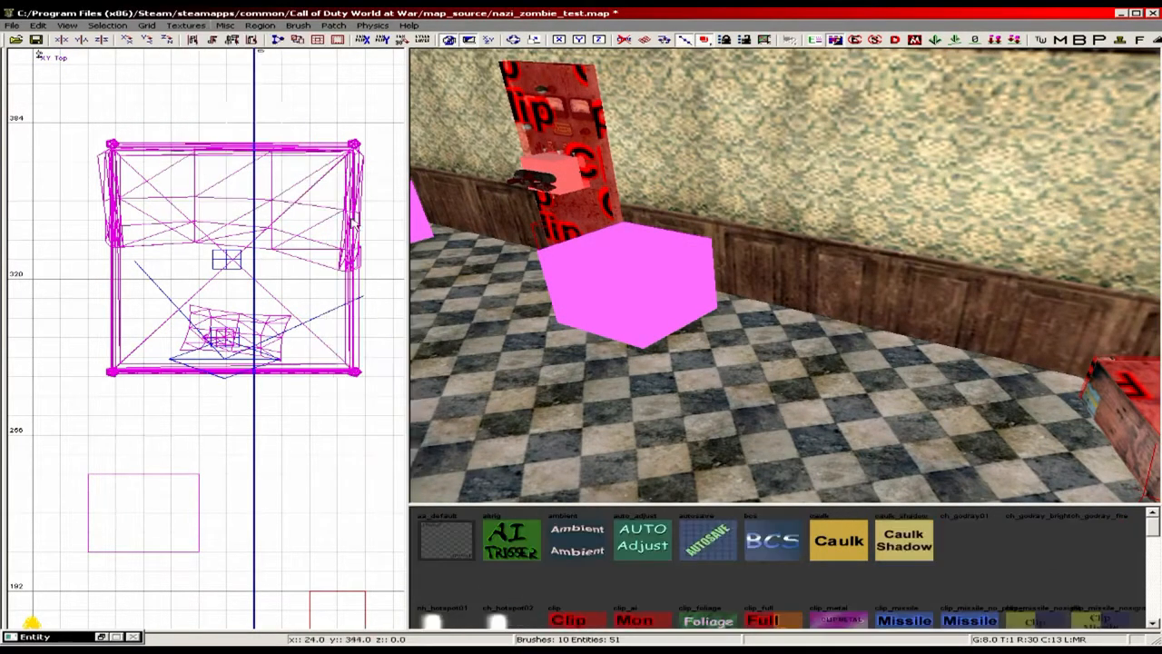
scroll(1042, 545, "down", 1)
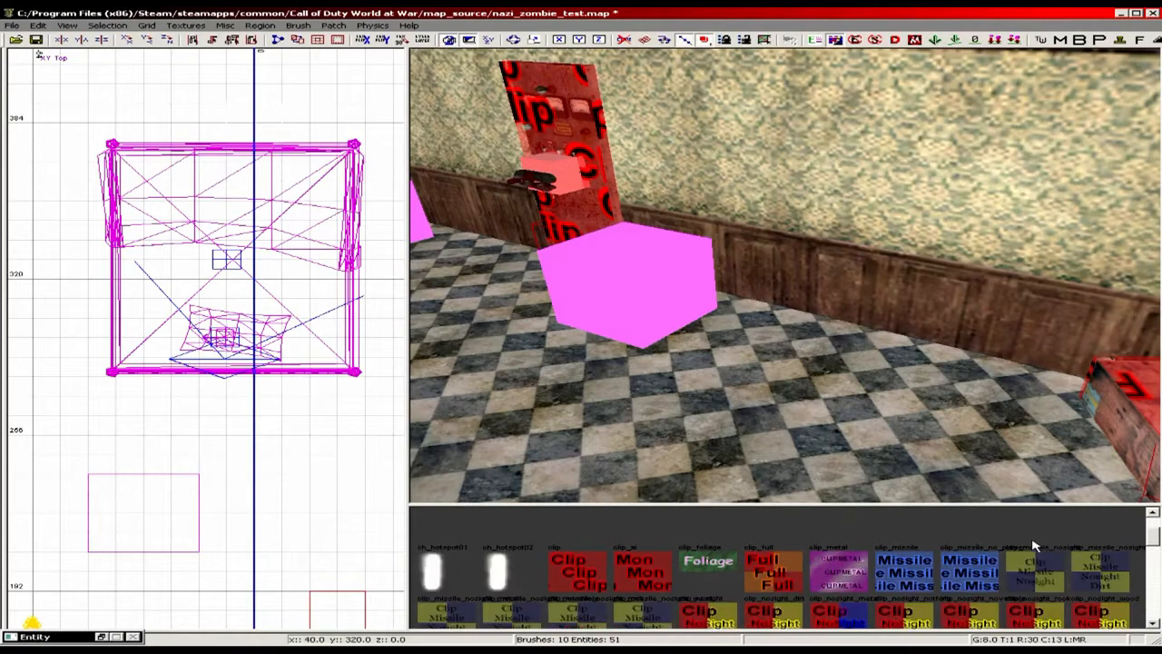
right_click_drag(900, 440, 894, 434)
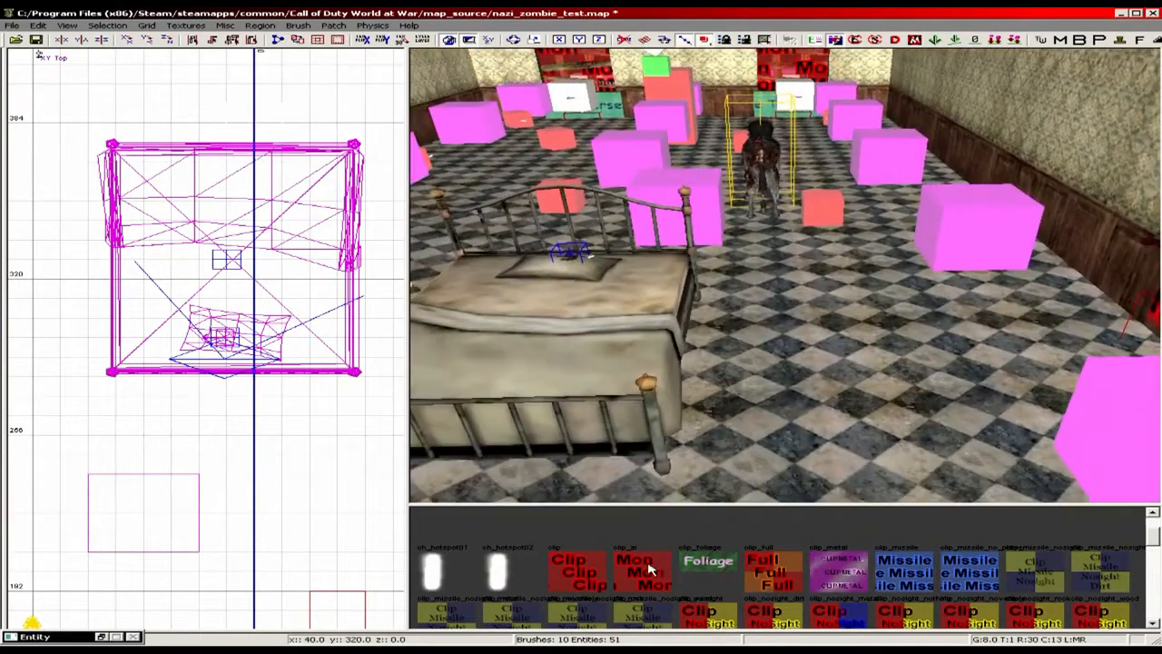
left_click(587, 577)
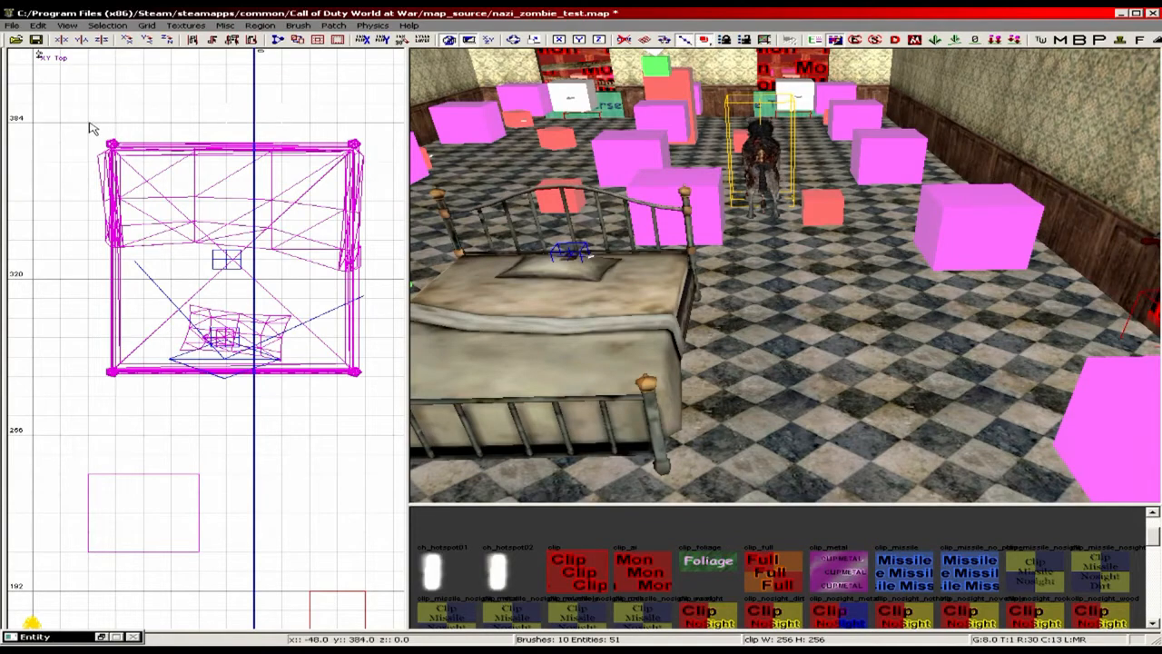
- Draw a clip brush over the bed and trim its outline to 77 by 98 units
mouse_move(90, 130)
left_mouse_down()
mouse_move(341, 317)
mouse_move(350, 368)
mouse_move(368, 391)
mouse_move(369, 380)
left_mouse_up()
scroll(95, 207, "up", 1)
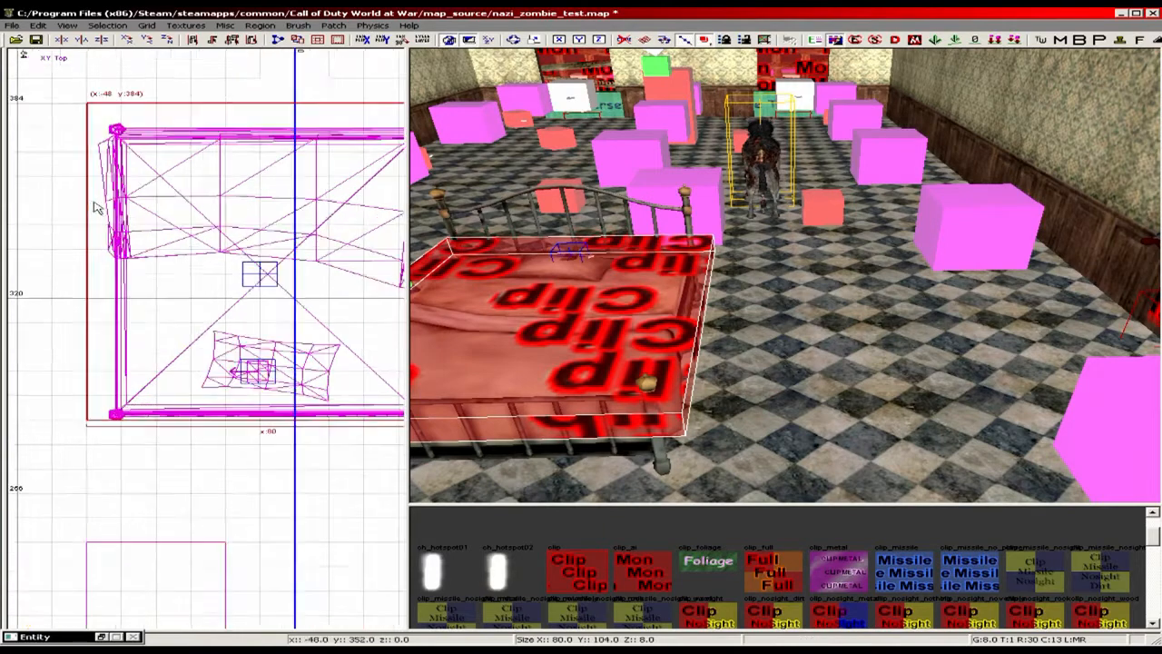
scroll(59, 257, "up", 2)
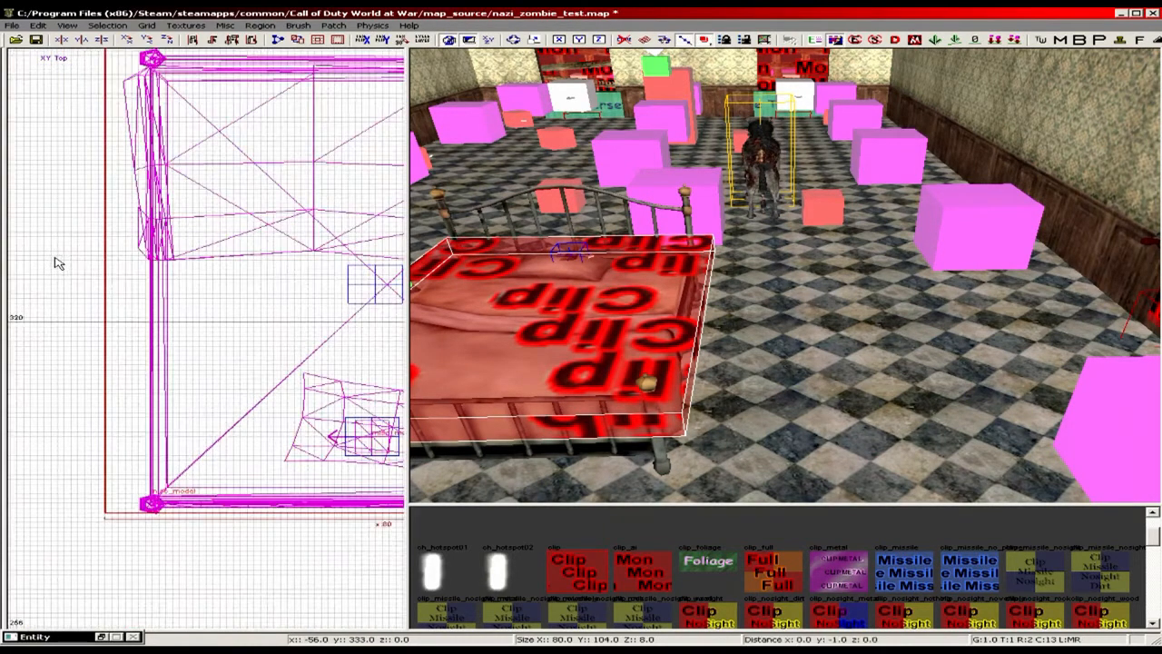
scroll(80, 263, "down", 3)
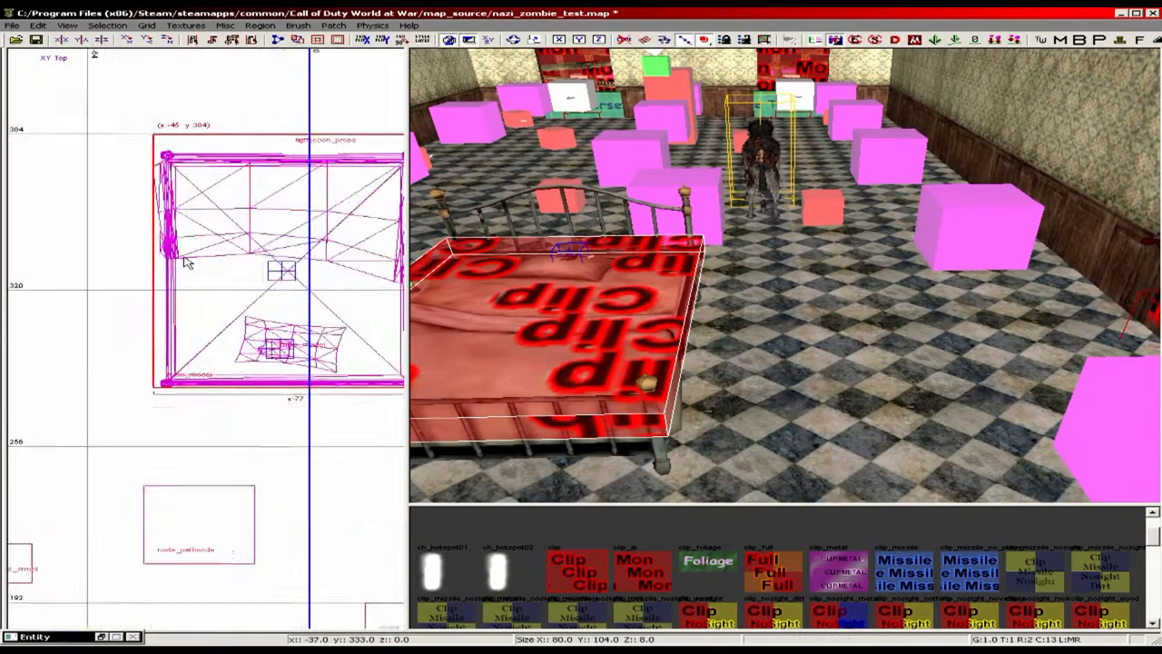
right_click_drag(200, 165, 135, 166)
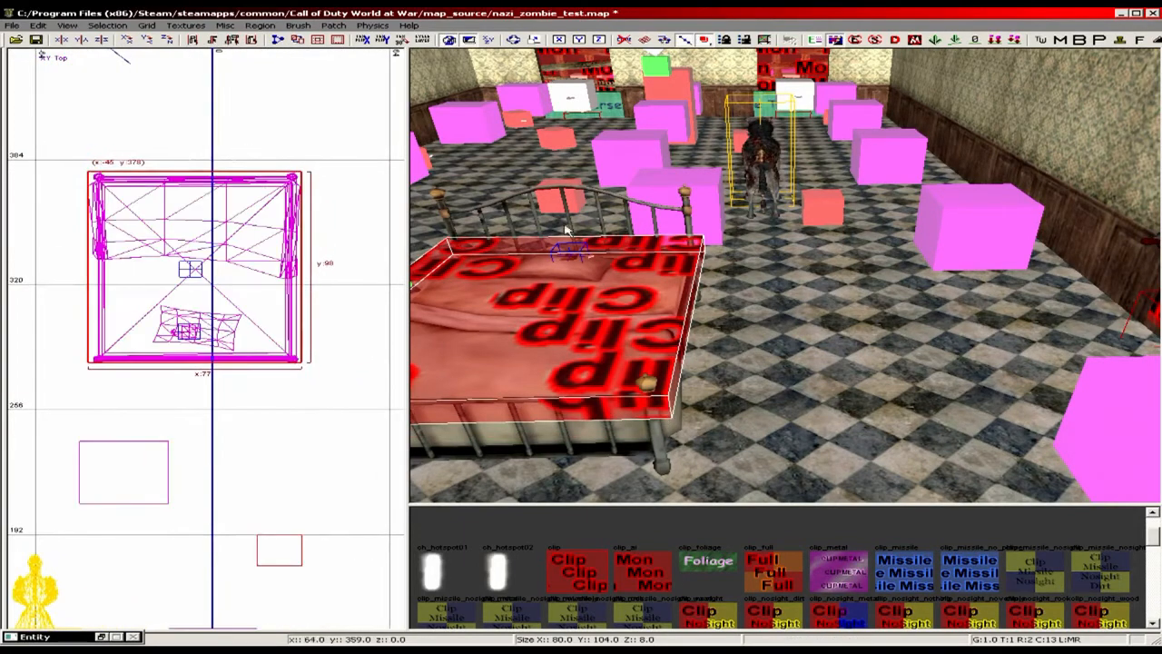
- Set the grid size to 8 and extend the underside of the bed's clip brush down to the floor
key("4")
right_click_drag(663, 288, 673, 302)
left_click_drag(673, 300, 676, 316)
right_click_drag(676, 316, 676, 329, "ctrl")
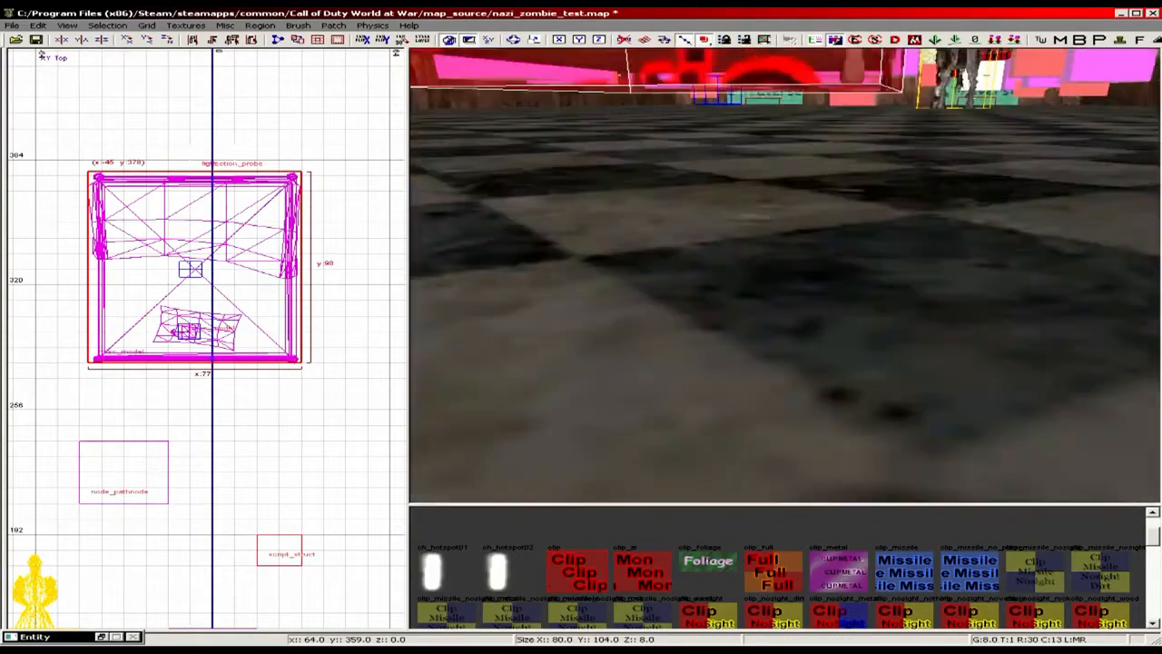
left_click_drag(756, 266, 758, 274)
key("Escape")
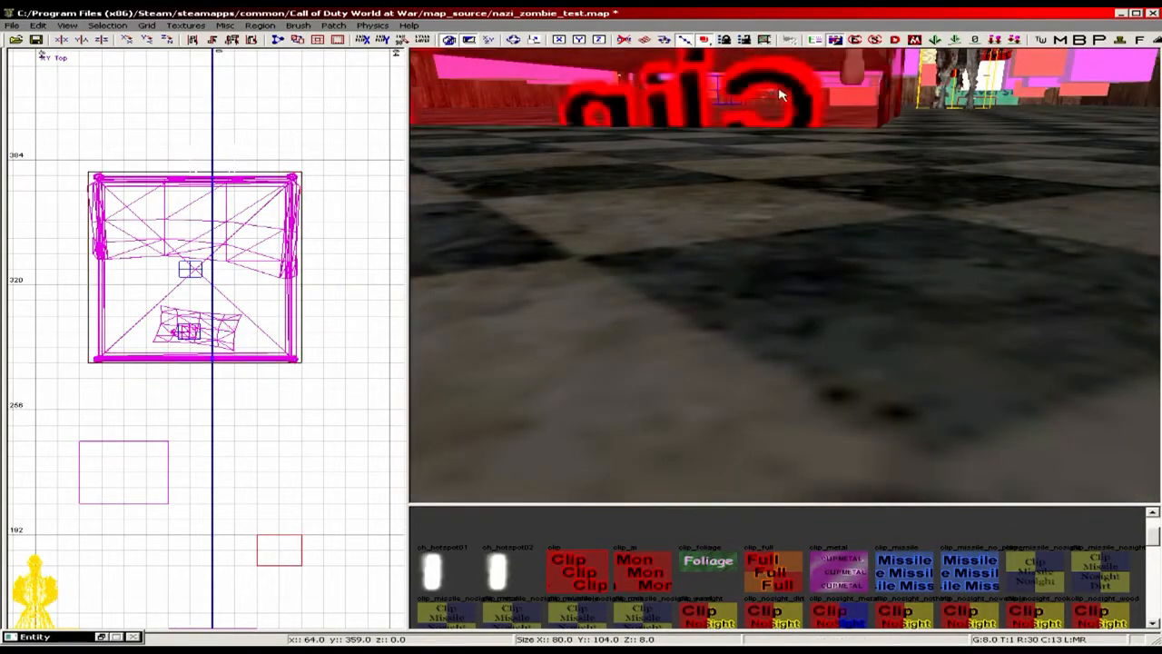
- Raise the top of the bed's clip brush so that the brush is 88 units tall
mouse_move(778, 93)
right_mouse_down()
mouse_move(778, 55)
mouse_move(776, 80)
right_mouse_up()
left_click(778, 54, "shift")
mouse_move(717, 210)
right_mouse_down()
mouse_move(713, 197)
mouse_move(734, 176)
right_mouse_up()
left_click(717, 202)
key("Escape")
left_click(713, 197, "shift")
left_click_drag(734, 176, 742, 139)
right_click_drag(736, 150, 720, 241)
left_click(720, 241, "shift")
left_click(720, 241, "shift")
scroll(131, 288, "down", 4)
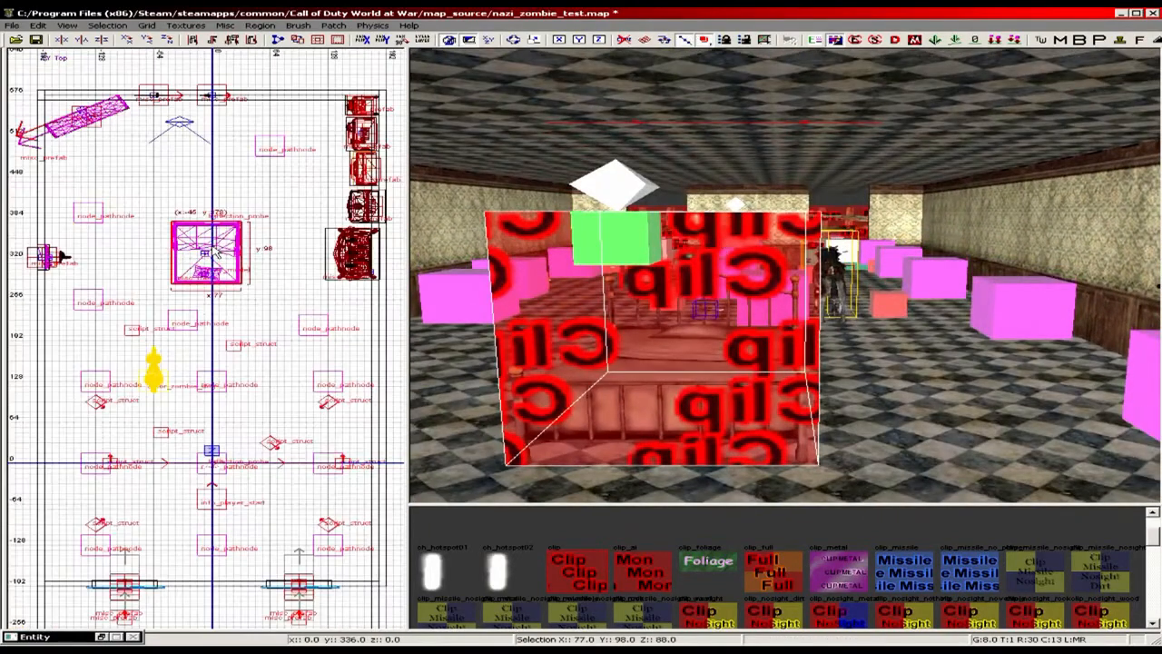
- Duplicate the bed's clip brush, move the copy over the tilted model in the room's corner and resize it to about 94 by 68 units
scroll(132, 288, "up", 2)
key("space")
left_click_drag(280, 281, 147, 158)
scroll(150, 161, "up", 4)
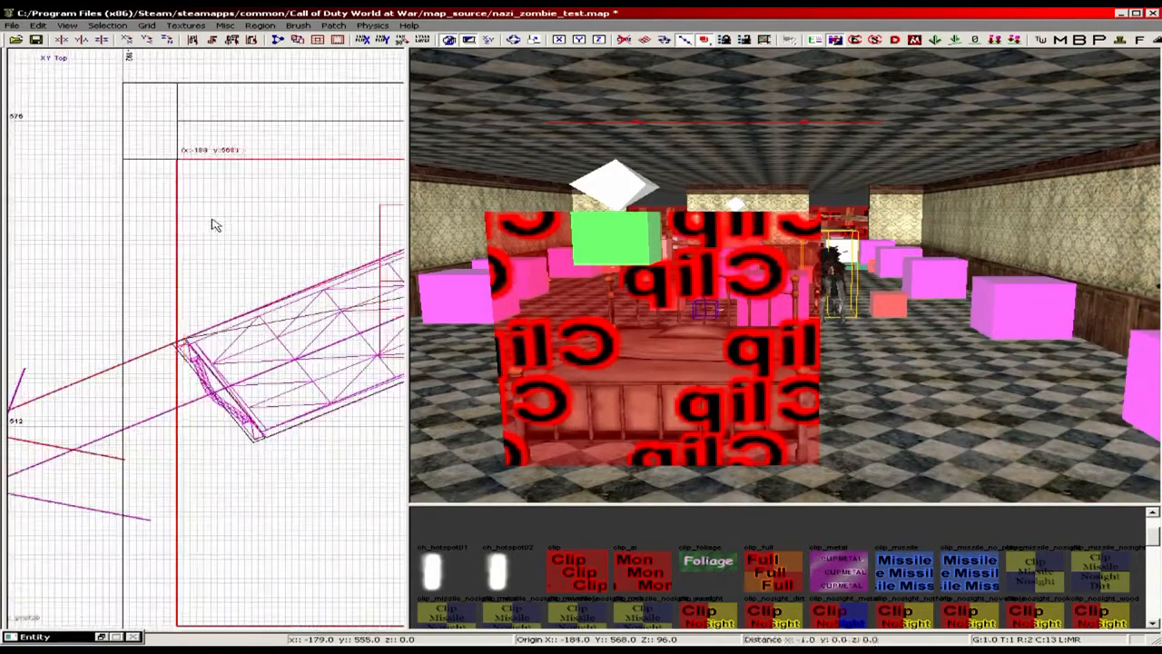
scroll(163, 163, "down", 2)
left_click_drag(179, 409, 179, 363)
mouse_move(953, 273)
right_mouse_down()
mouse_move(980, 290)
mouse_move(799, 382)
right_mouse_up()
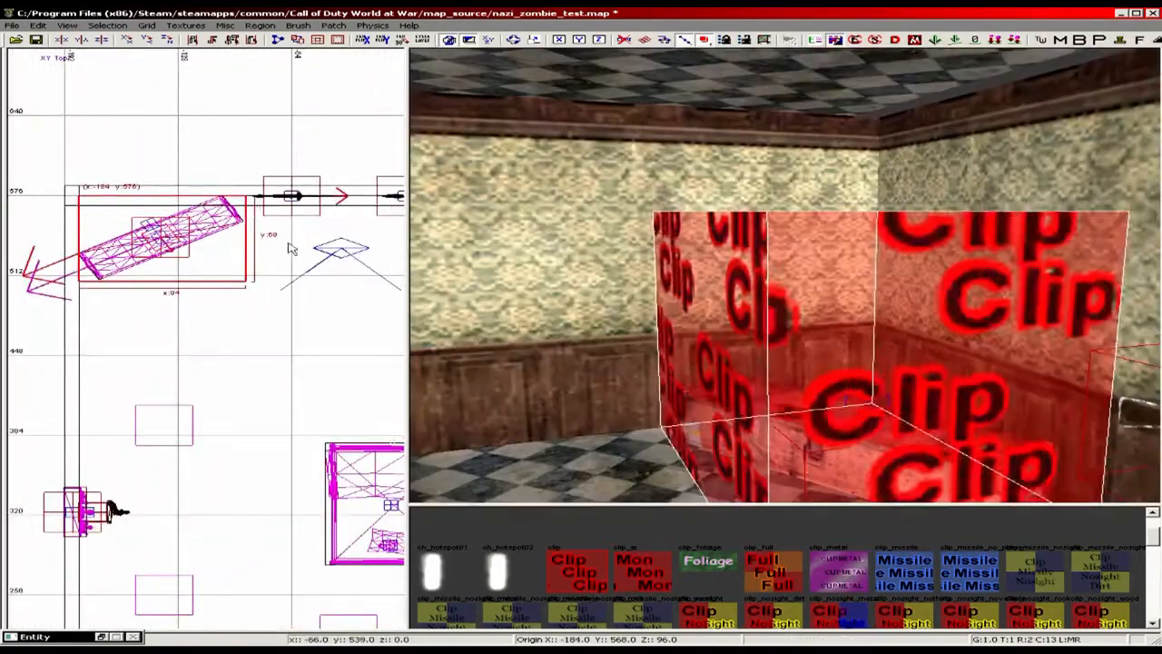
- Cut the corner clip brush diagonally along the tilted model's room-facing side with the clipper and deselect it
key("Escape")
key("4")
key("x")
left_click(817, 363, "shift")
scroll(221, 214, "up", 3)
left_click(276, 237)
right_click_drag(276, 237, 389, 191)
left_click(112, 307)
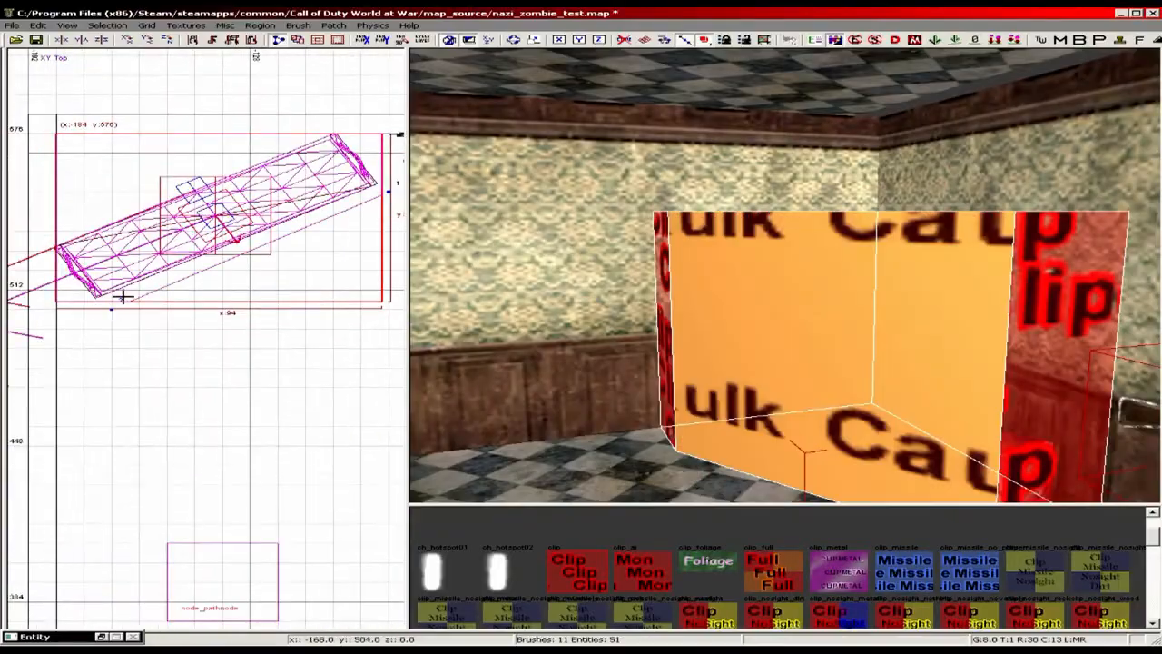
key("Return")
key("Escape")
key("Escape")
- Close the map editor and switch to the Launcher
right_click_drag(830, 321, 690, 363)
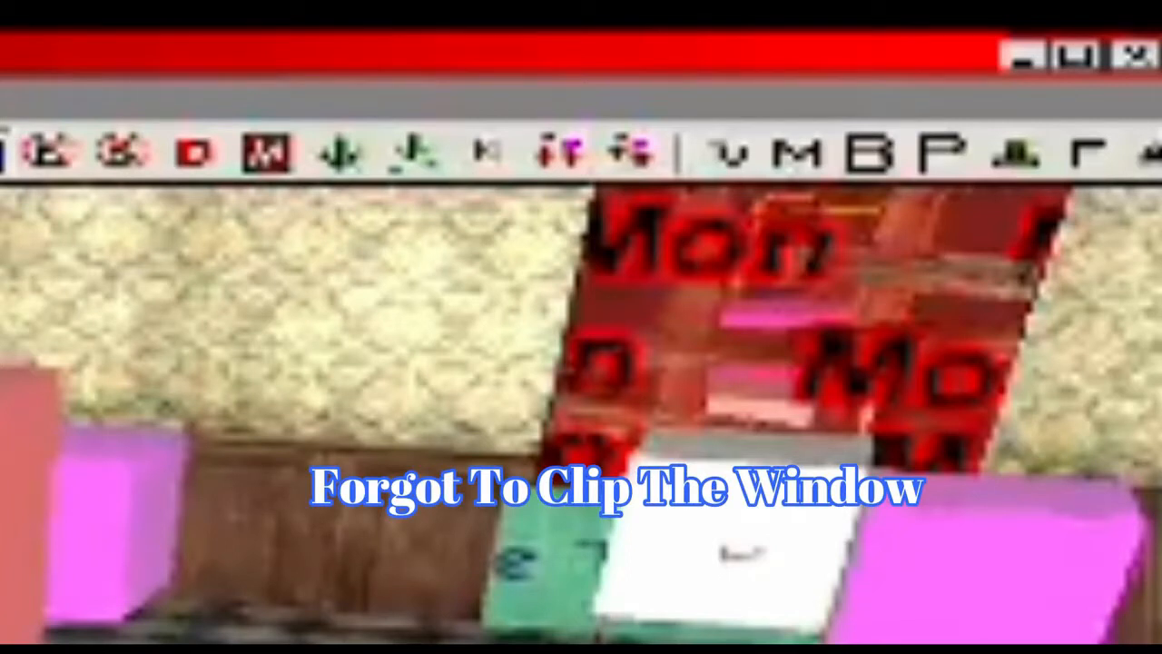
right_click_drag(784, 276, 772, 186)
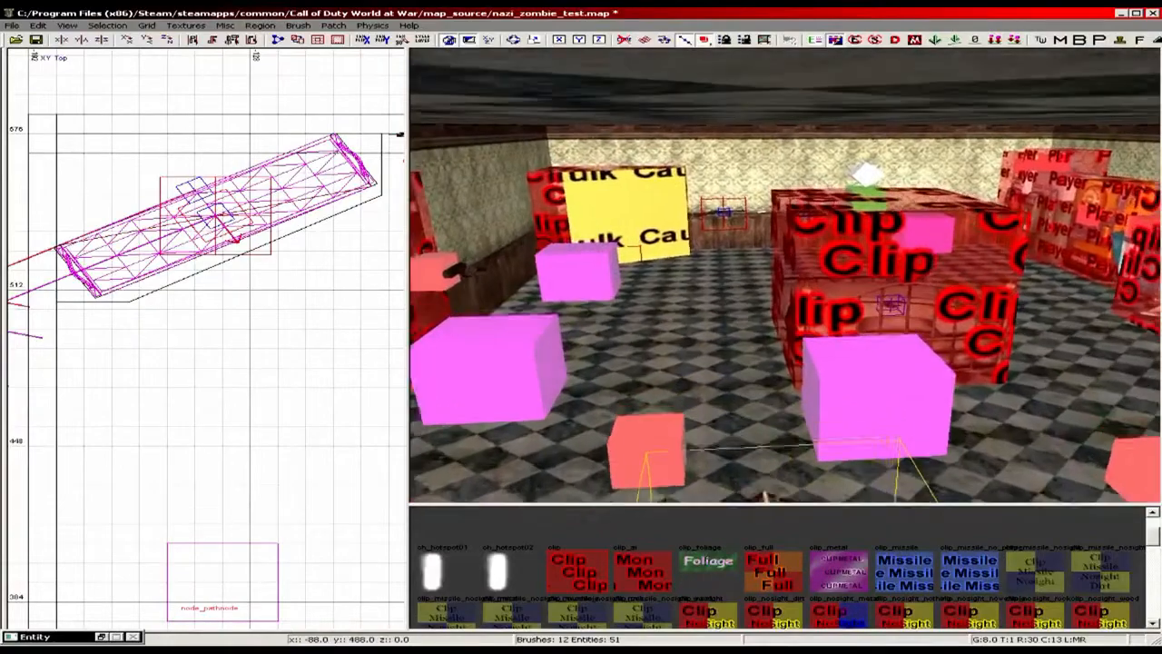
right_click_drag(808, 363, 917, 357)
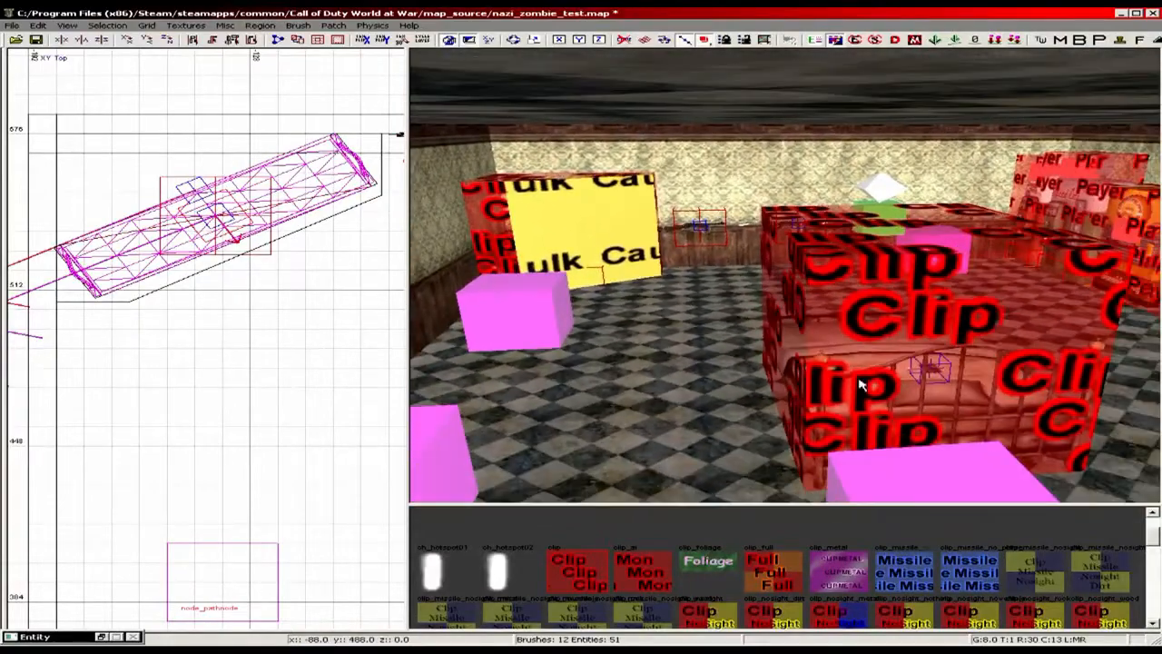
right_click_drag(901, 416, 888, 381)
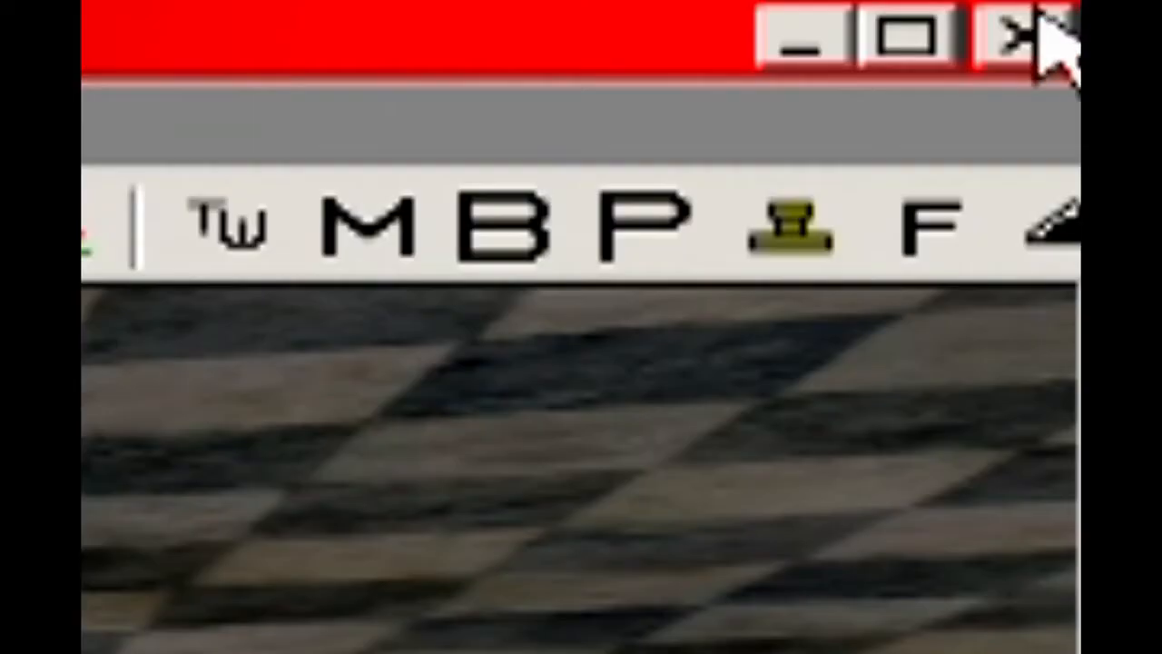
left_click(1041, 20)
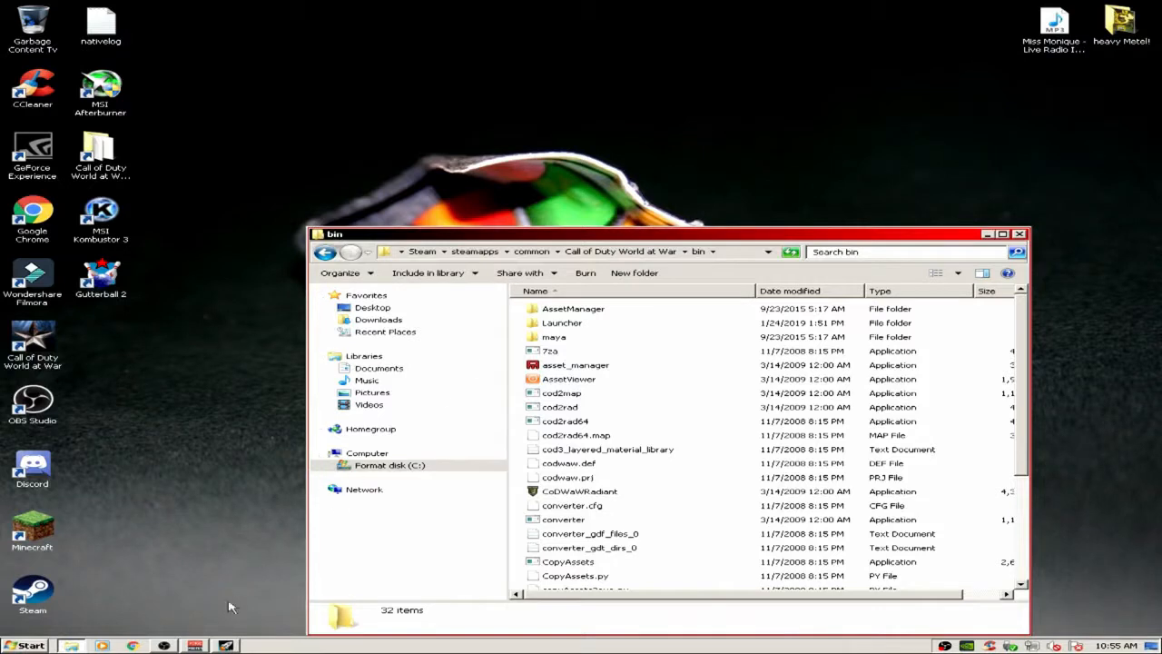
left_click(225, 645)
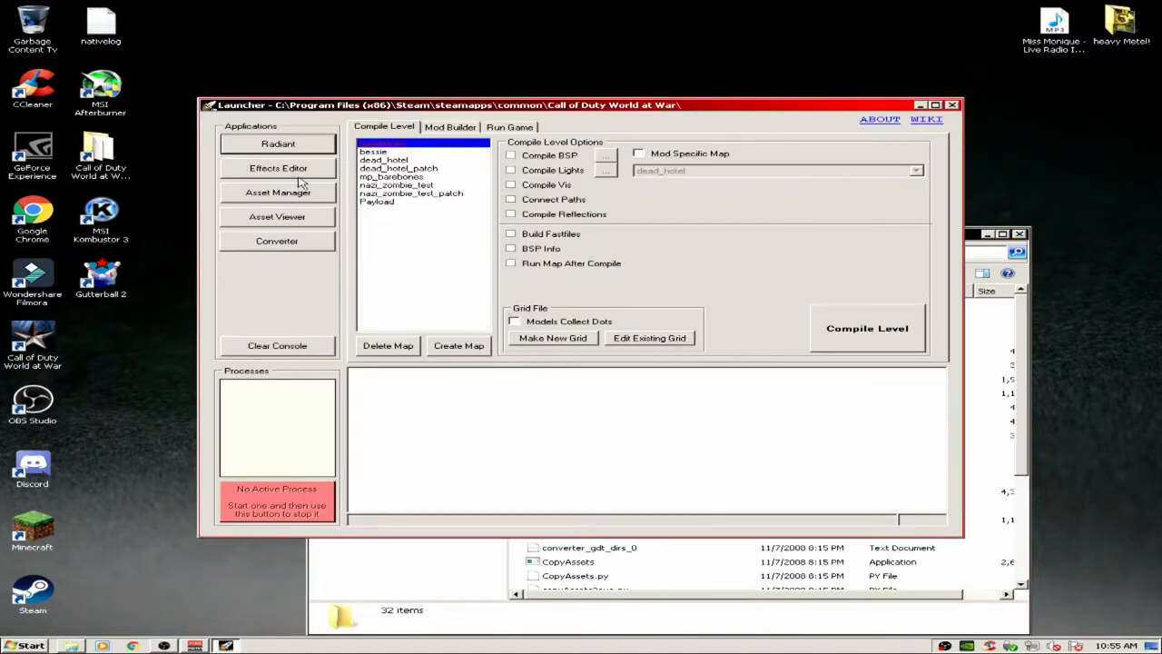
- Build the nazi_zombie_test mod with its mod.ff fastfile and IWD file, including mod.csv in the file list
left_click(452, 128)
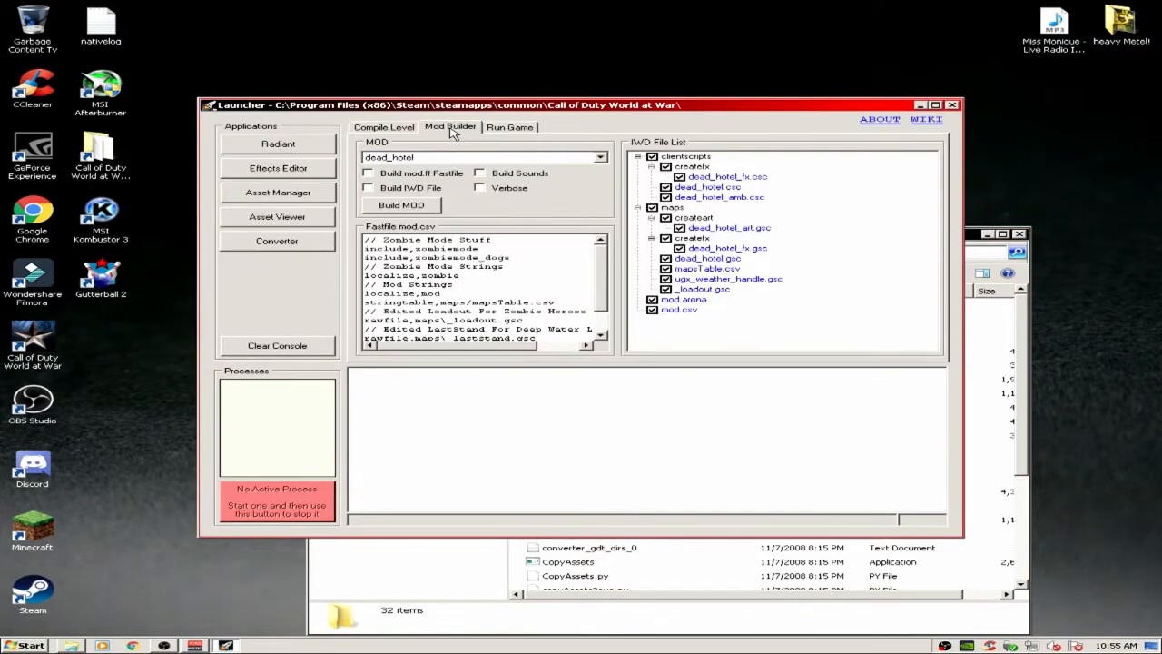
left_click(436, 158)
left_click(399, 212)
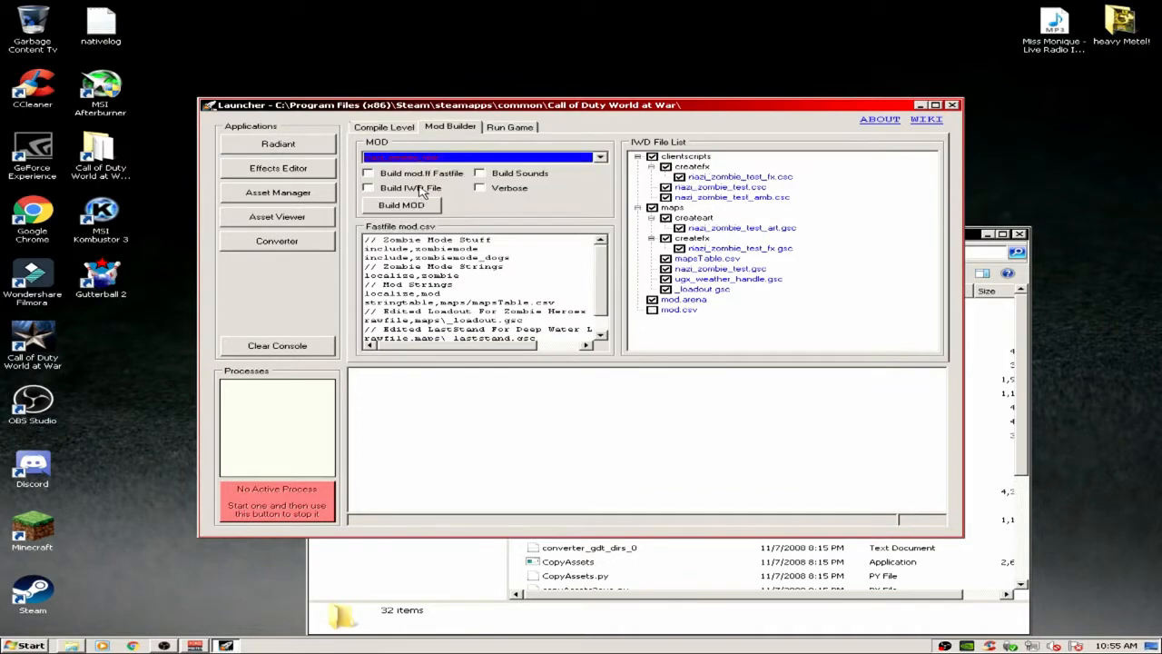
left_click(369, 174)
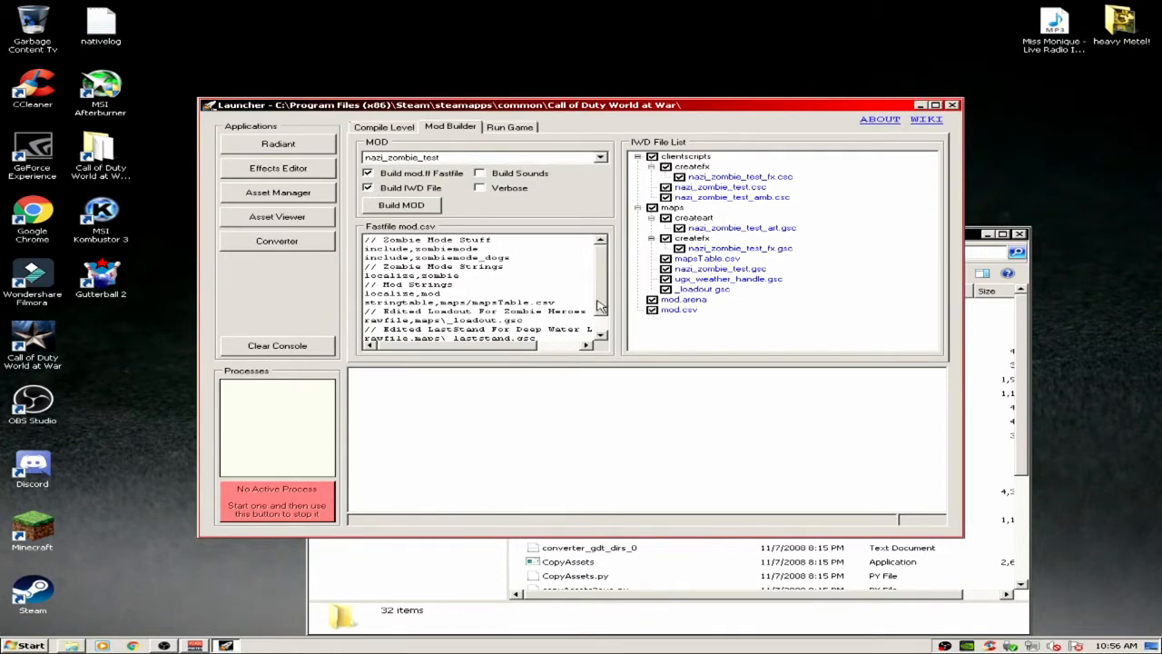
mouse_move(606, 299)
left_mouse_down()
mouse_move(599, 318)
mouse_move(597, 291)
left_mouse_up()
left_click(389, 206)
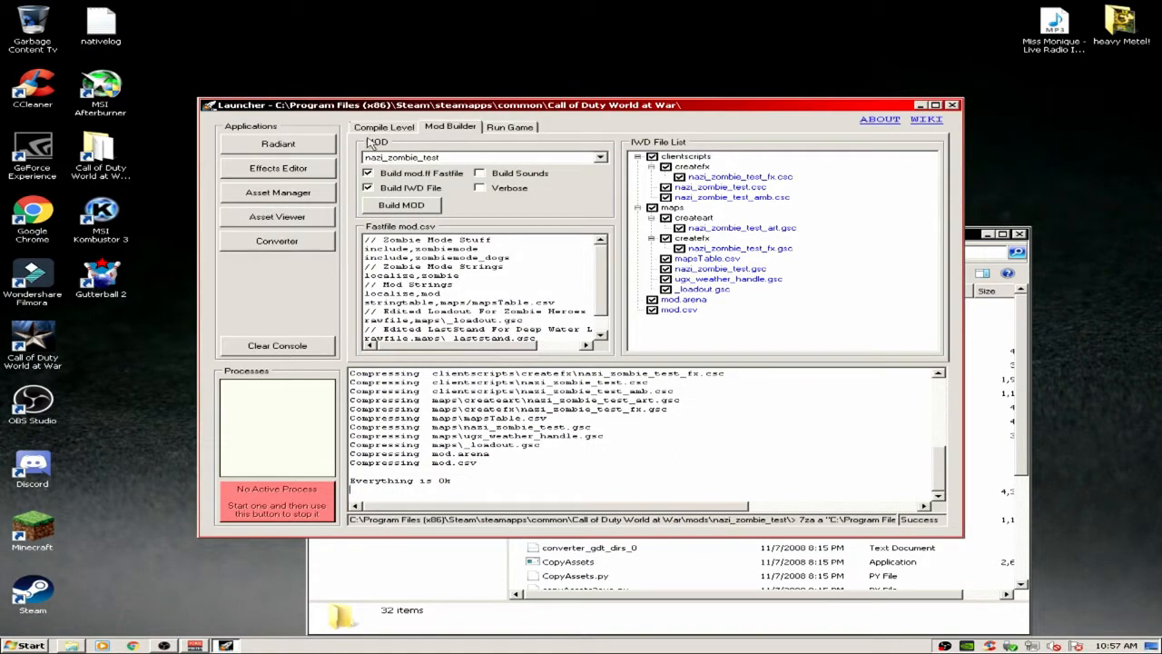
- Compile nazi_zombie_test for the nazi_zombie_test mod with BSP, lights, paths, reflections and fastfiles, without vis or running it after compile
left_click(385, 128)
left_click(411, 185)
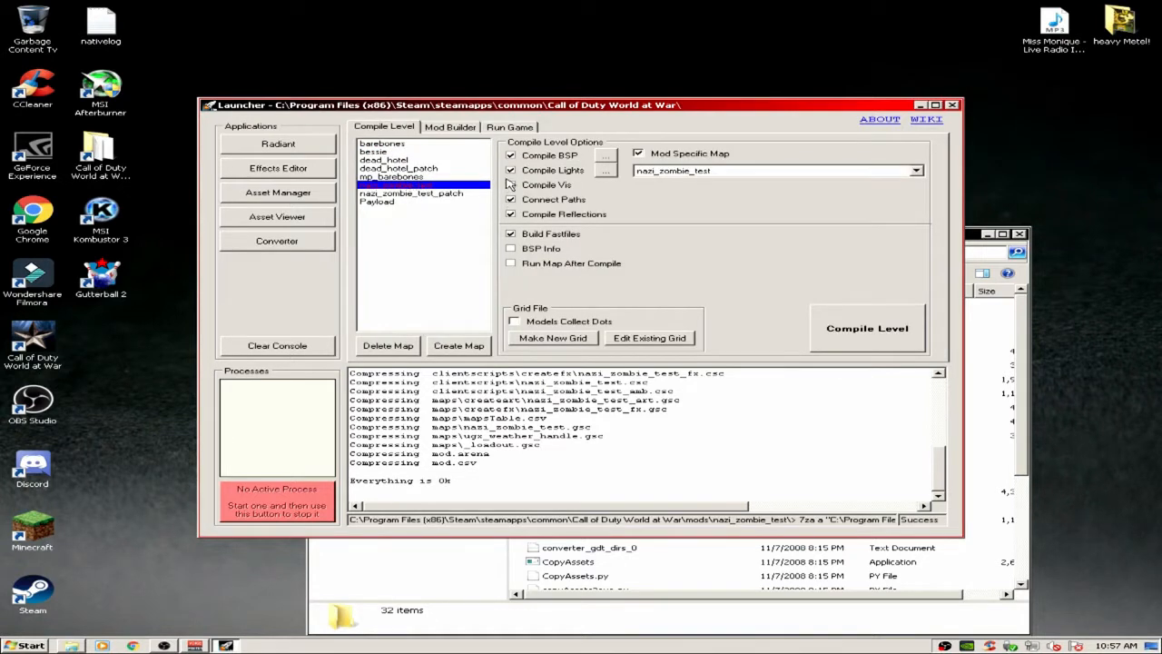
left_click(510, 184)
left_click(512, 265)
left_click(704, 177)
left_click(696, 180)
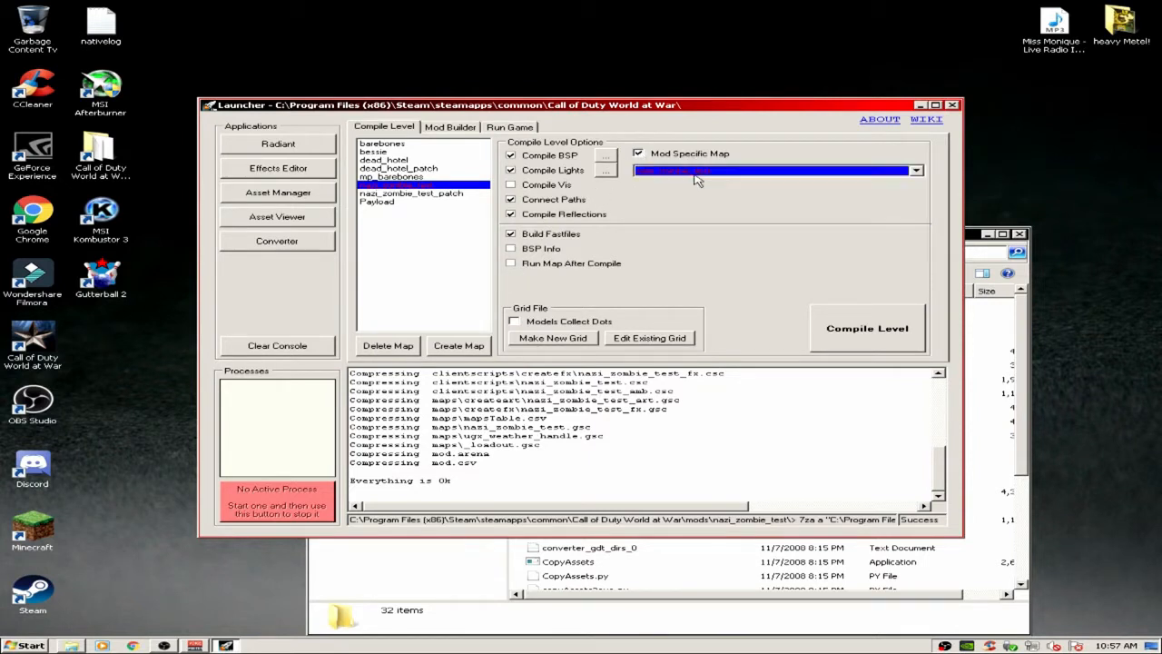
left_click(867, 332)
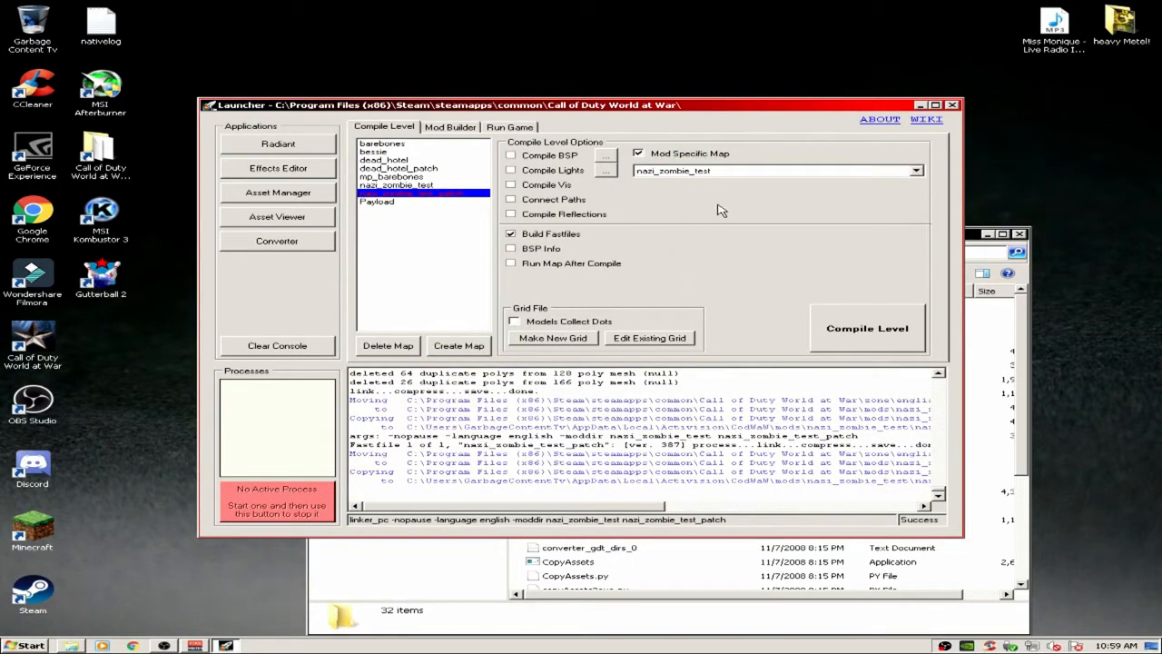
- Close the Launcher and the bin folder window, and start Call of Duty World at War from the desktop
left_click(952, 106)
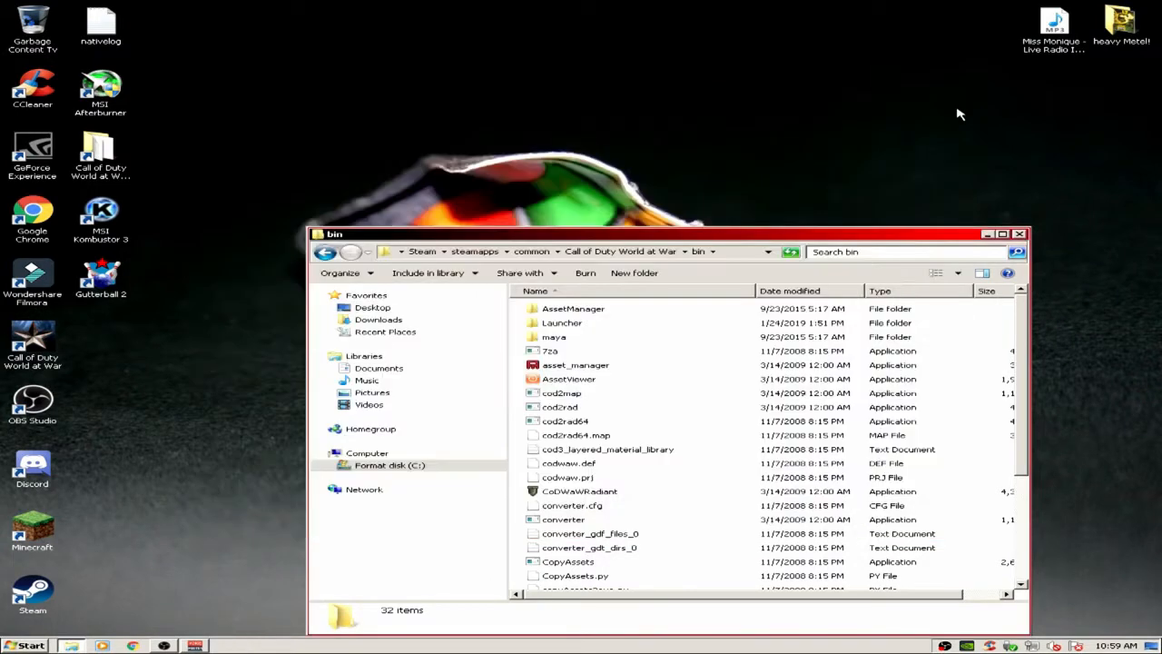
left_click(1007, 235)
left_click(1155, 6)
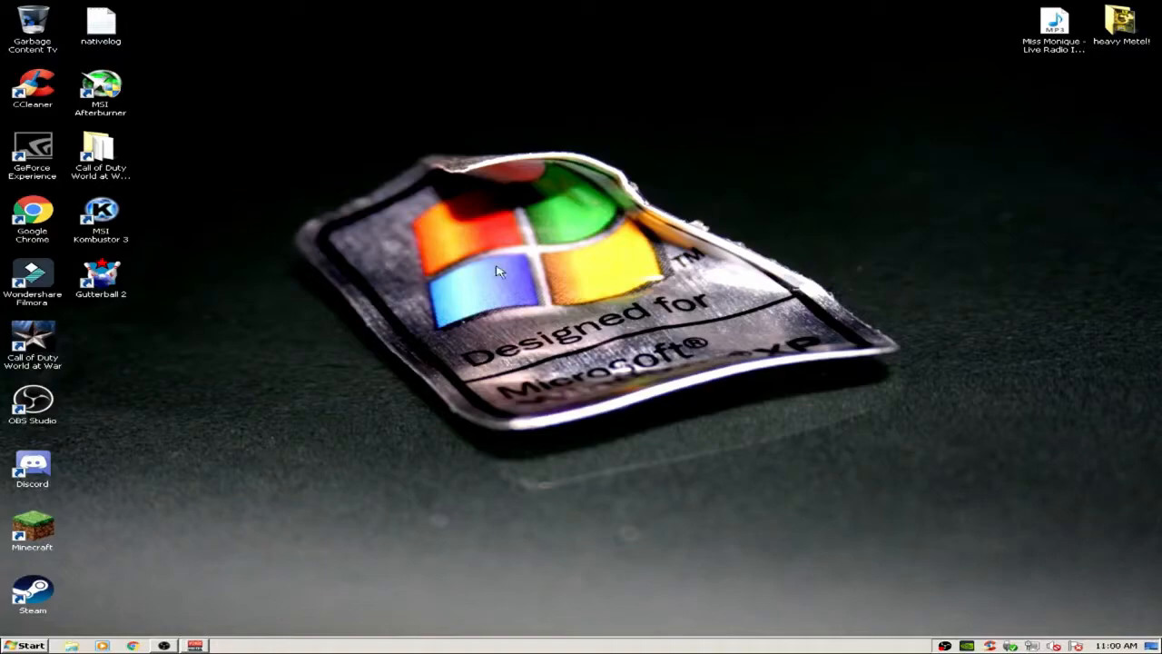
double_click(31, 340)
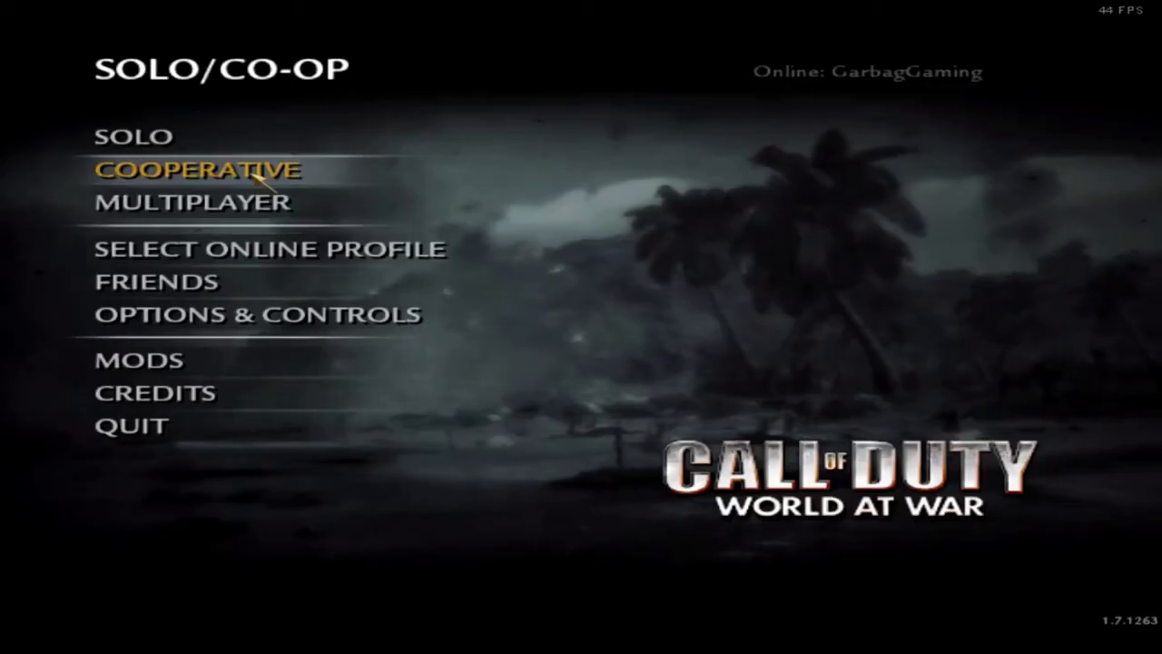
- Load the map through the game console with /map nazi_zombie_test
key("grave")
type("/map nazi_zombie_test")
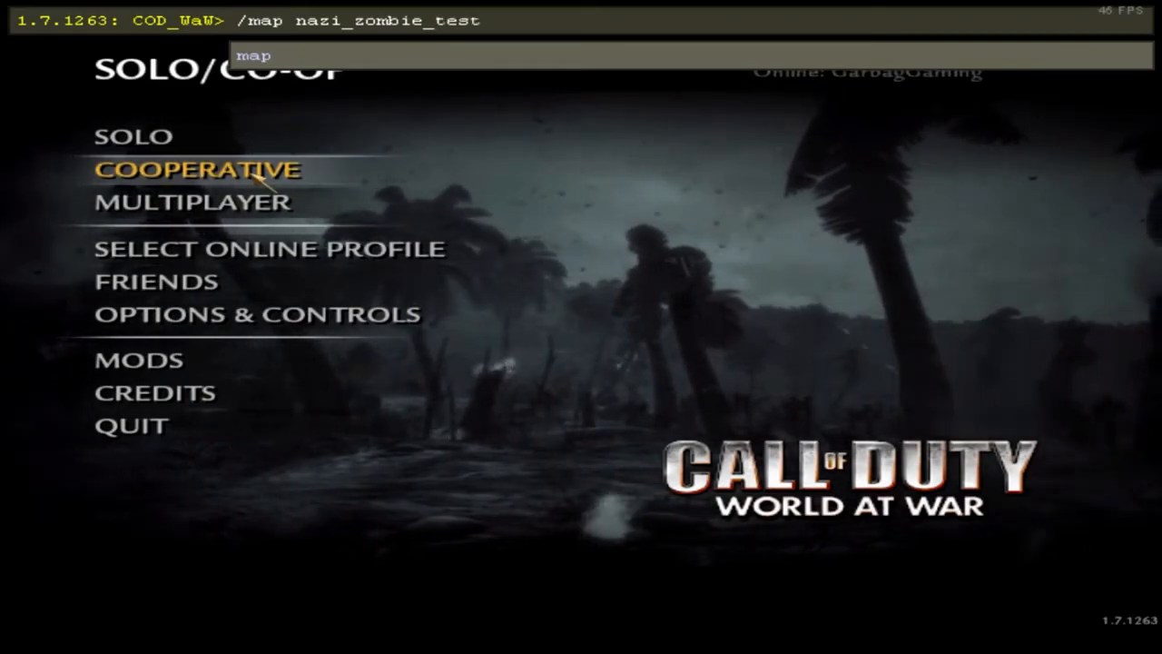
key("Return")
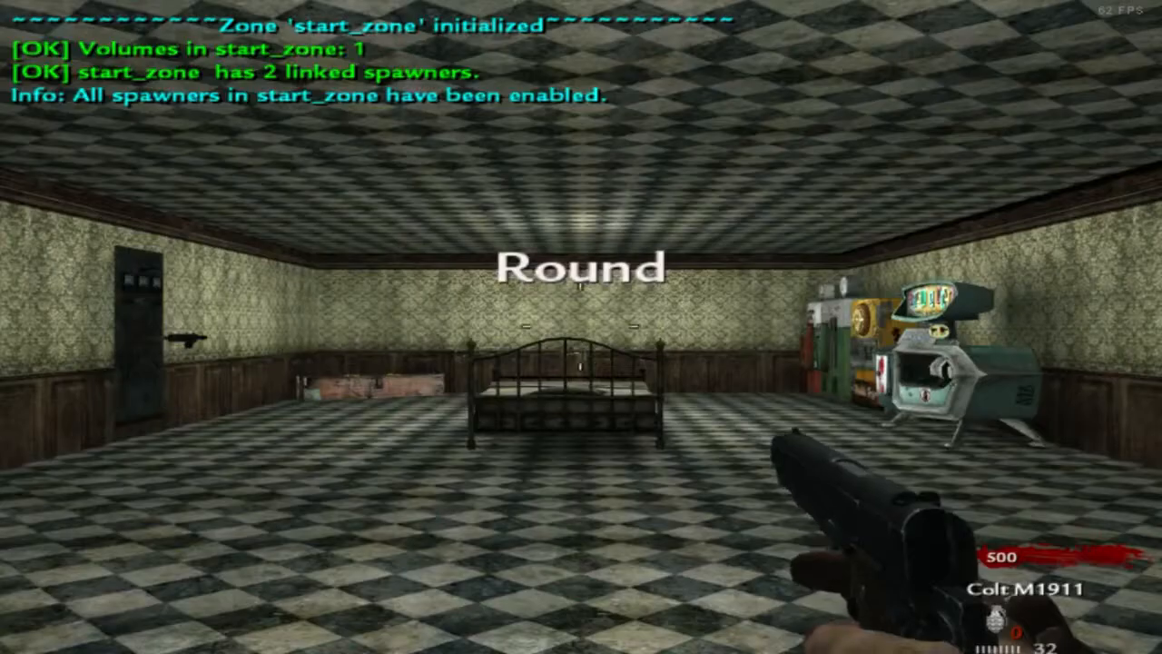
- Walk through the room to the bed and examine its pillow, the photo and the clip brush around it, test-firing at the bed
key("w")
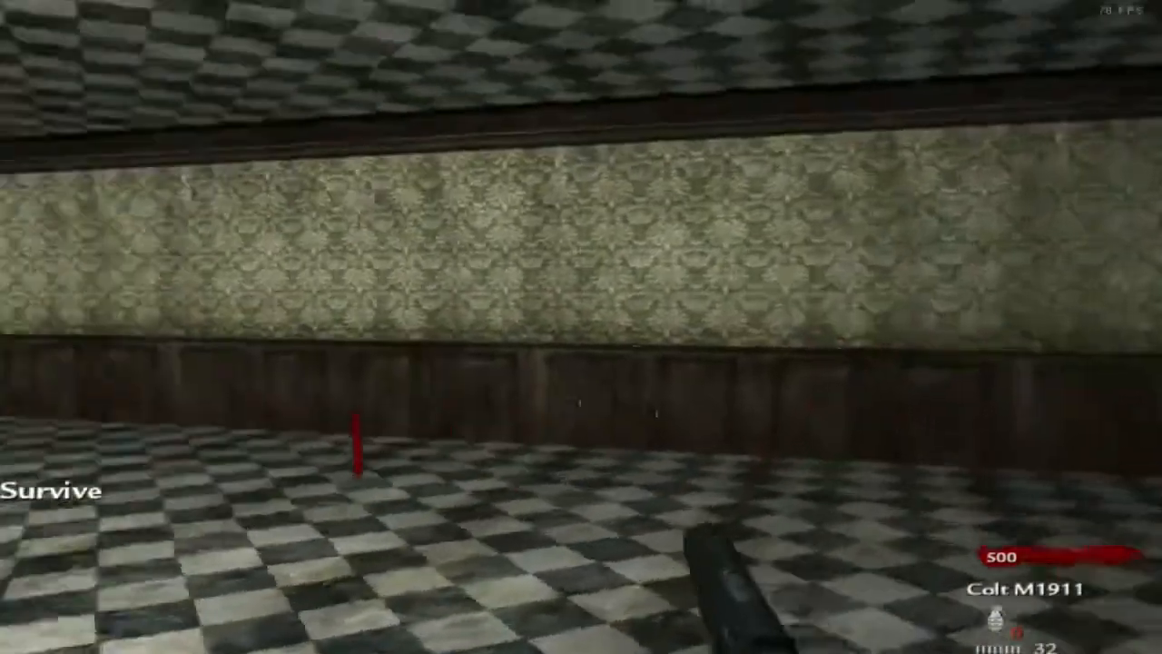
key("w")
key("w")
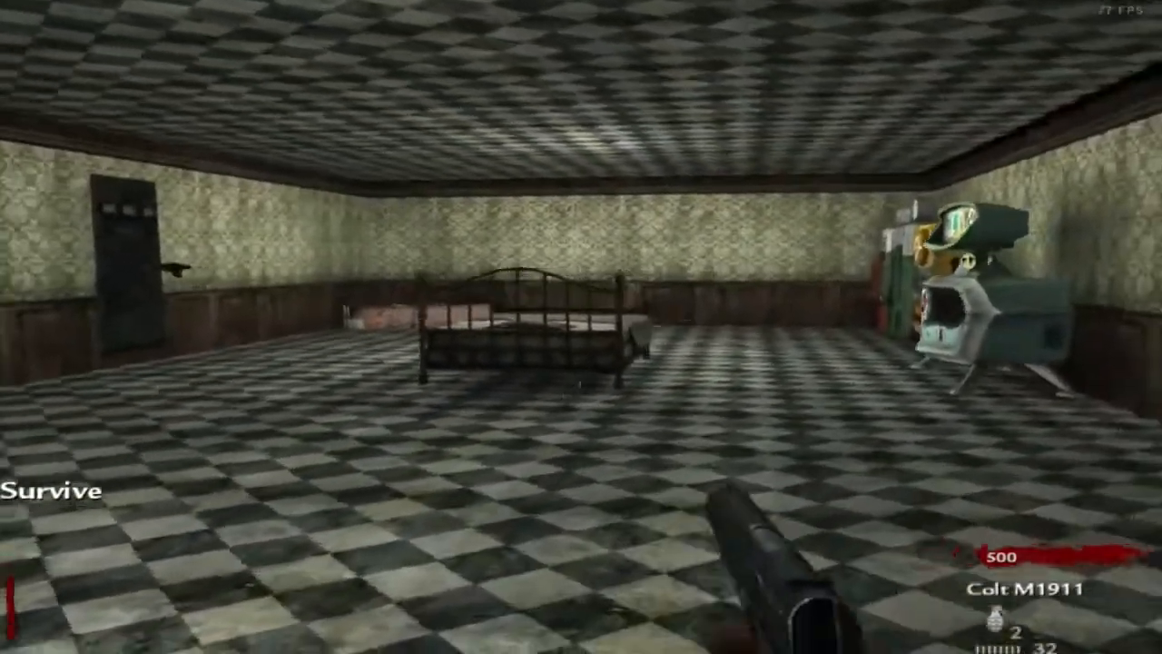
key("w")
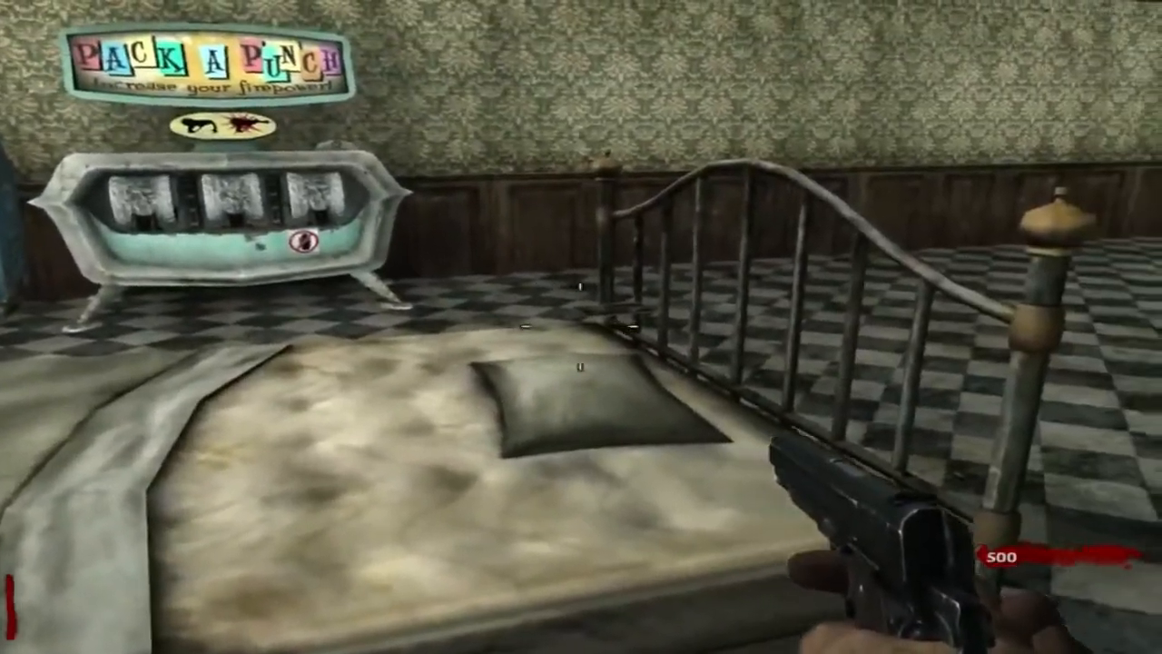
key("ctrl")
key("space")
key("d")
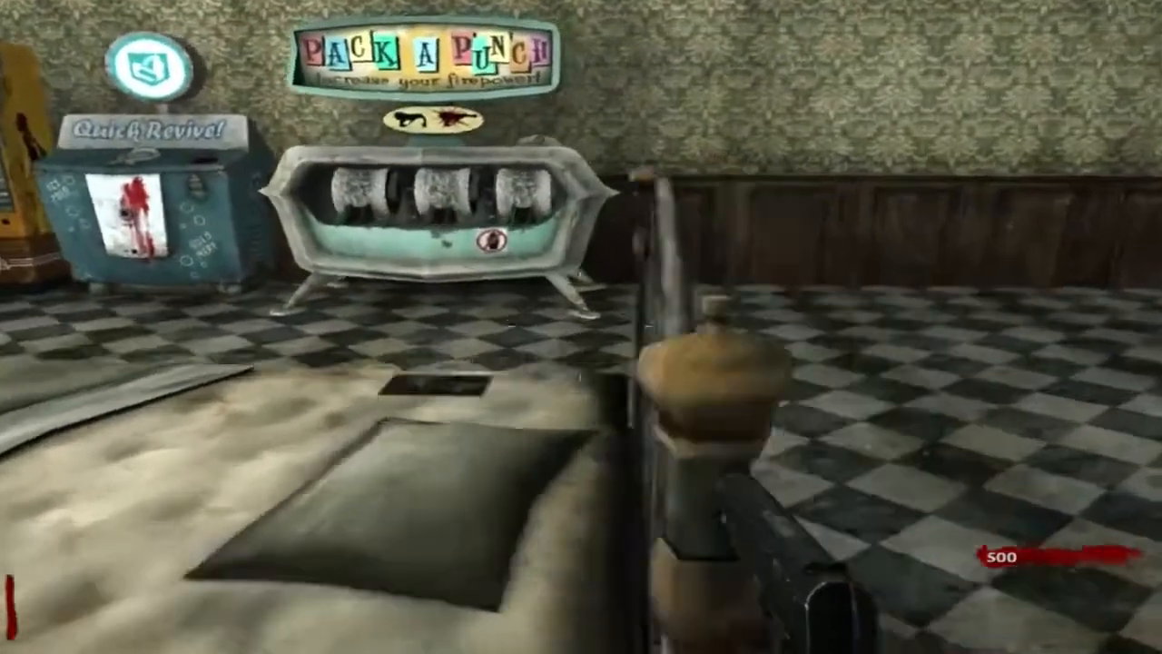
key("w")
left_click(581, 327)
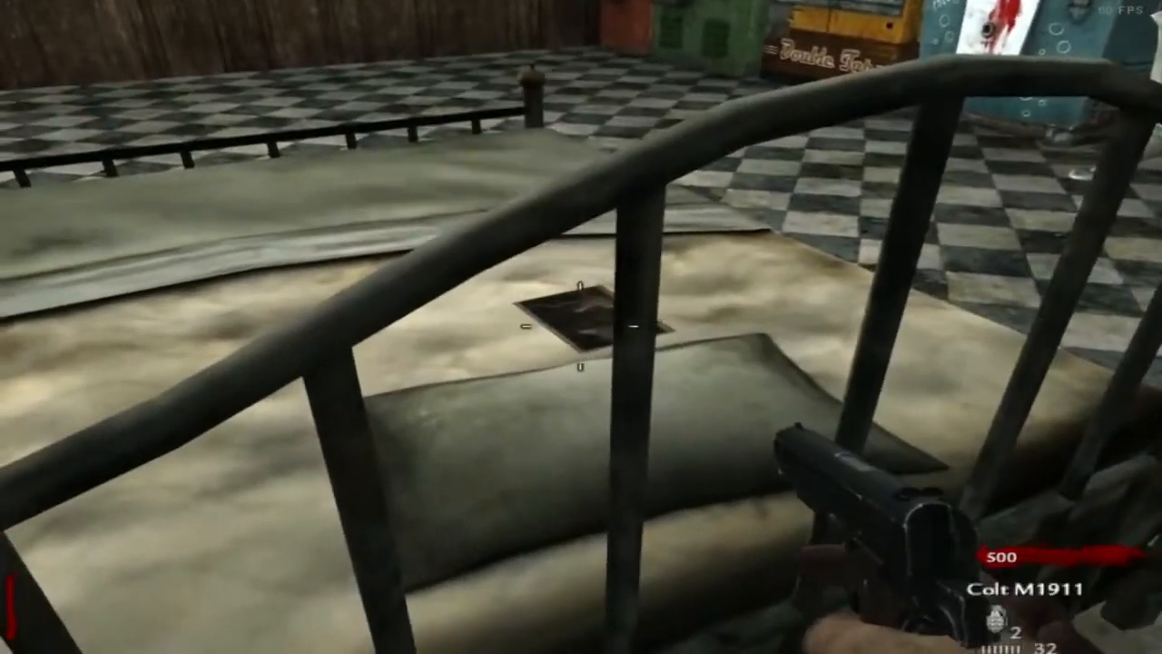
key("s")
left_click(581, 327)
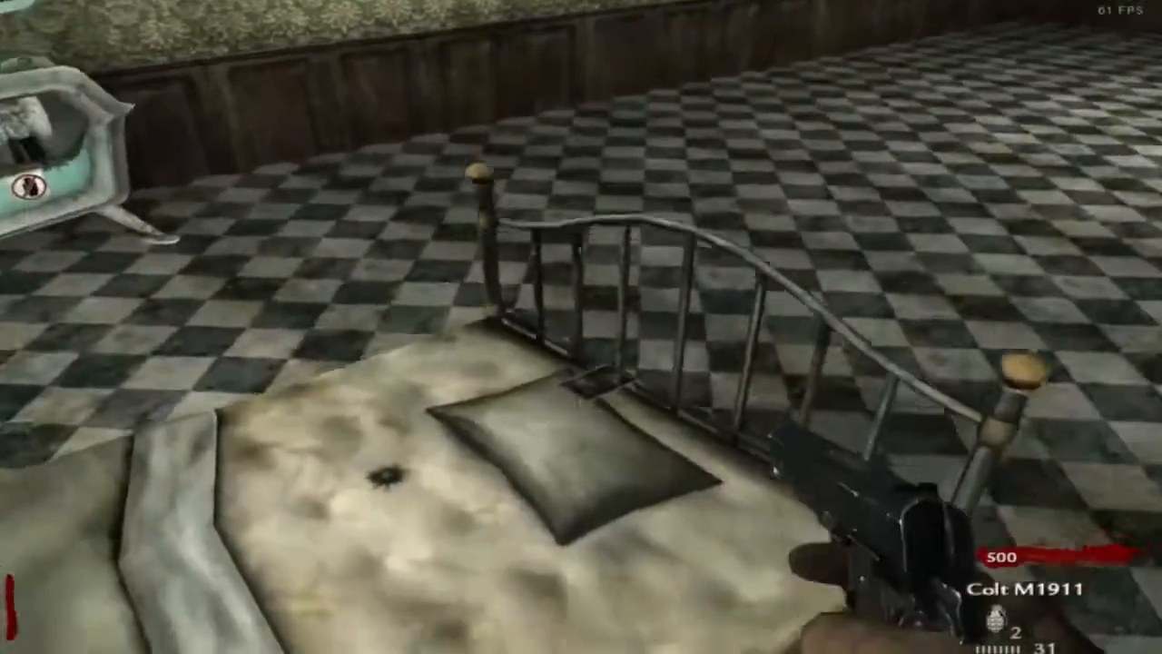
key("d")
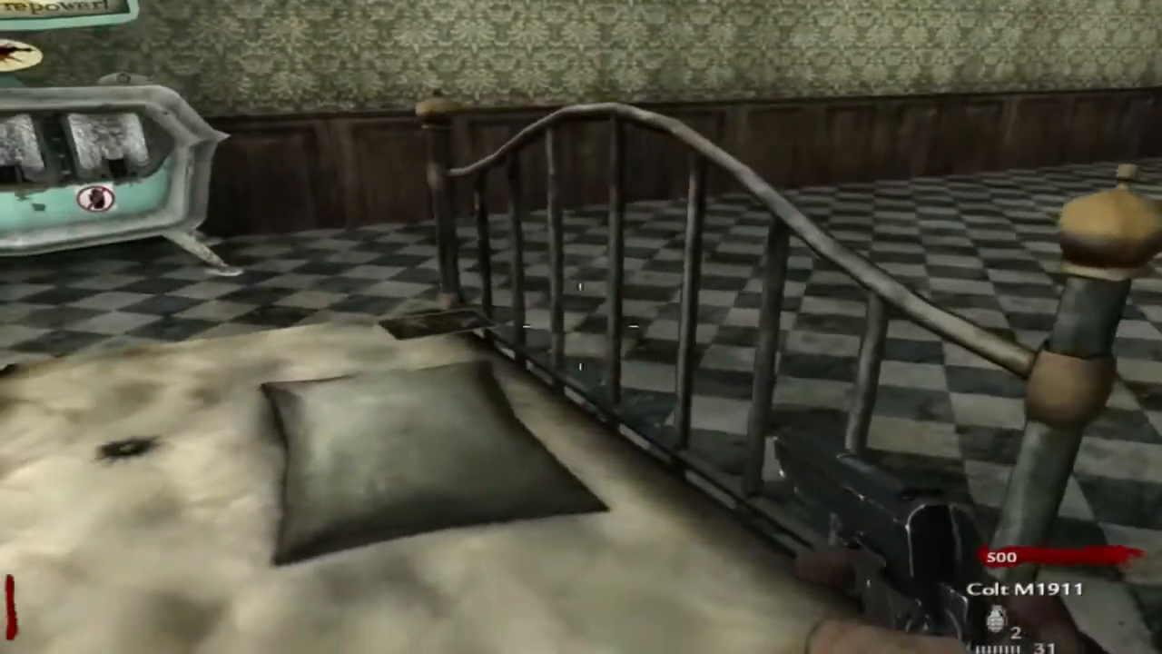
- Test the boarded window by rebuilding its barrier and attacking the zombies behind it
key("shift+w")
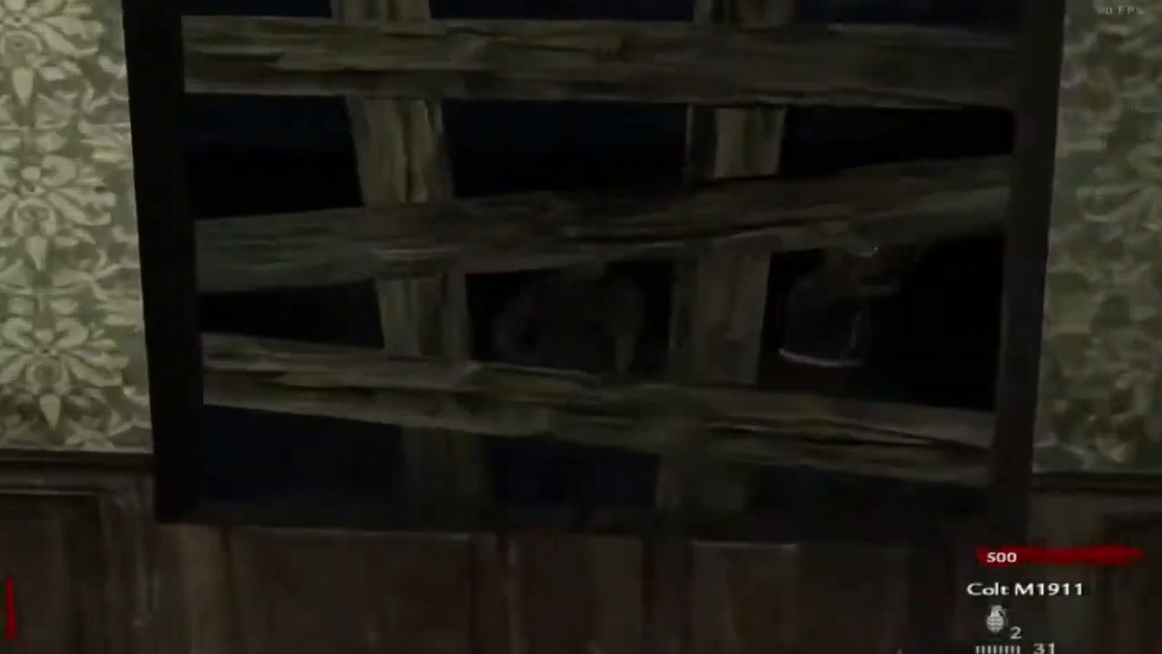
key("f")
key("v")
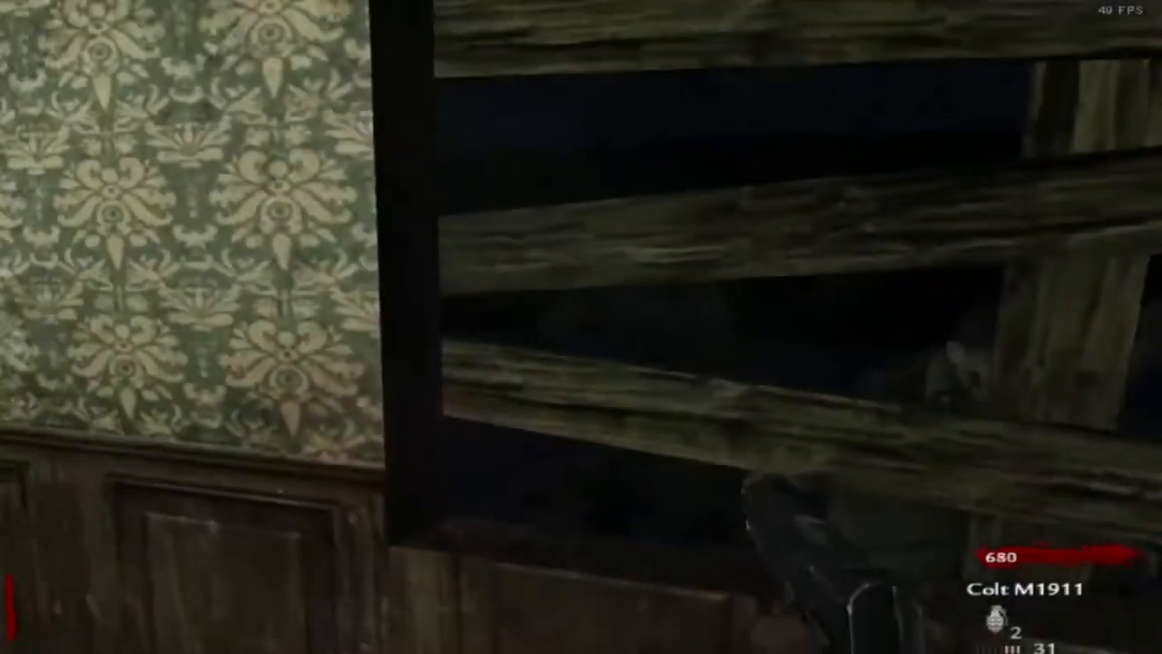
left_click(581, 327)
left_click(581, 327)
key("v")
key("v")
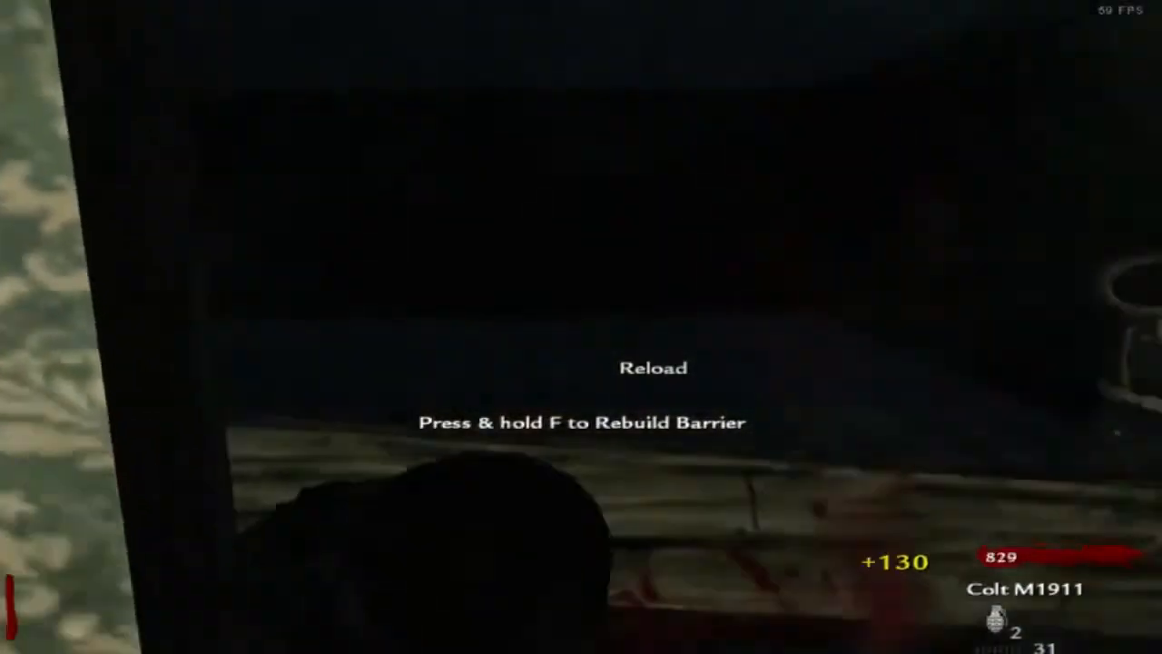
key("v")
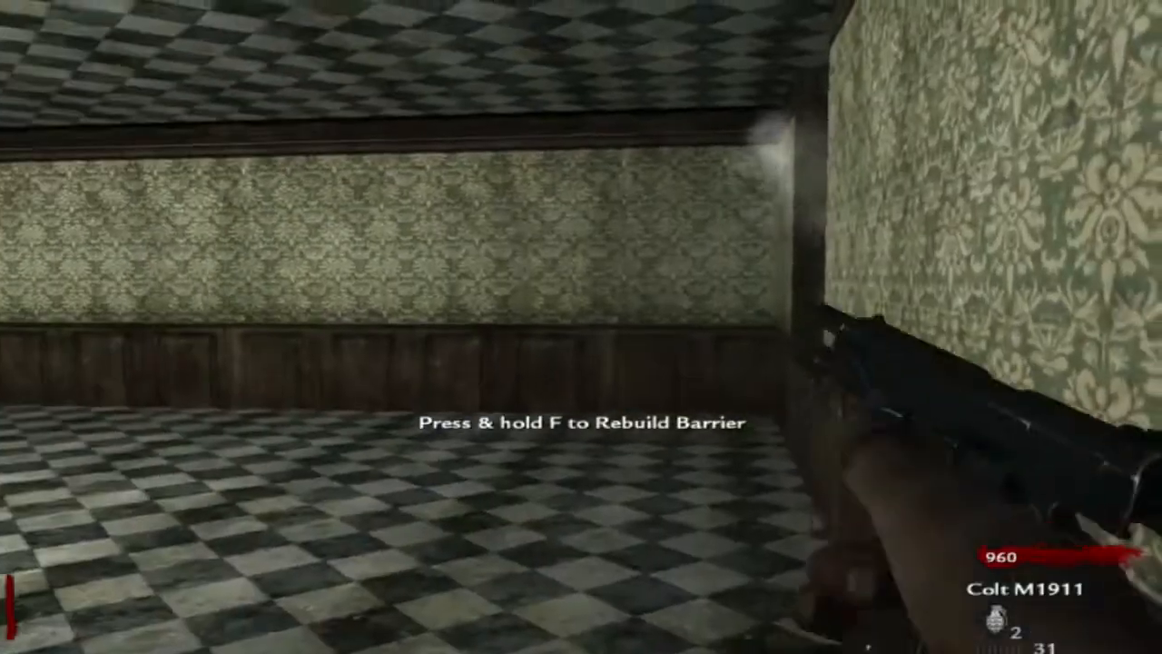
- Fight the zombies entering through the open window with the Colt M1911 and melee attacks, and rebuild the window's barrier
key("f")
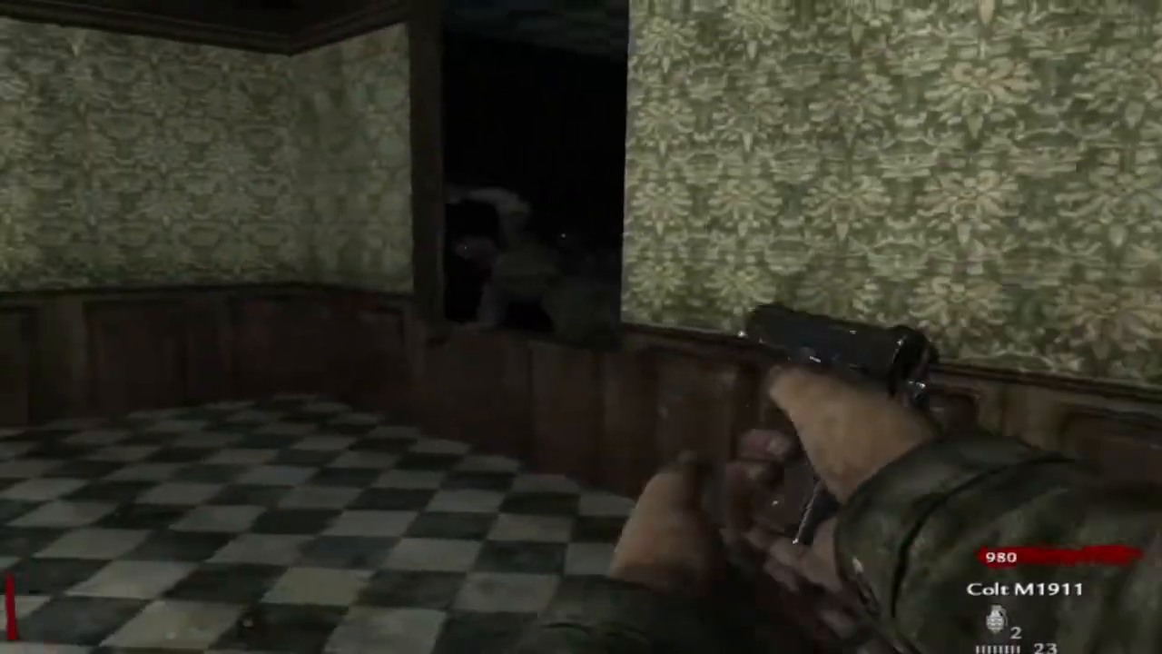
left_click(581, 327)
left_click(580, 327)
left_click(581, 327)
left_click(581, 327)
left_click(581, 326)
key("v")
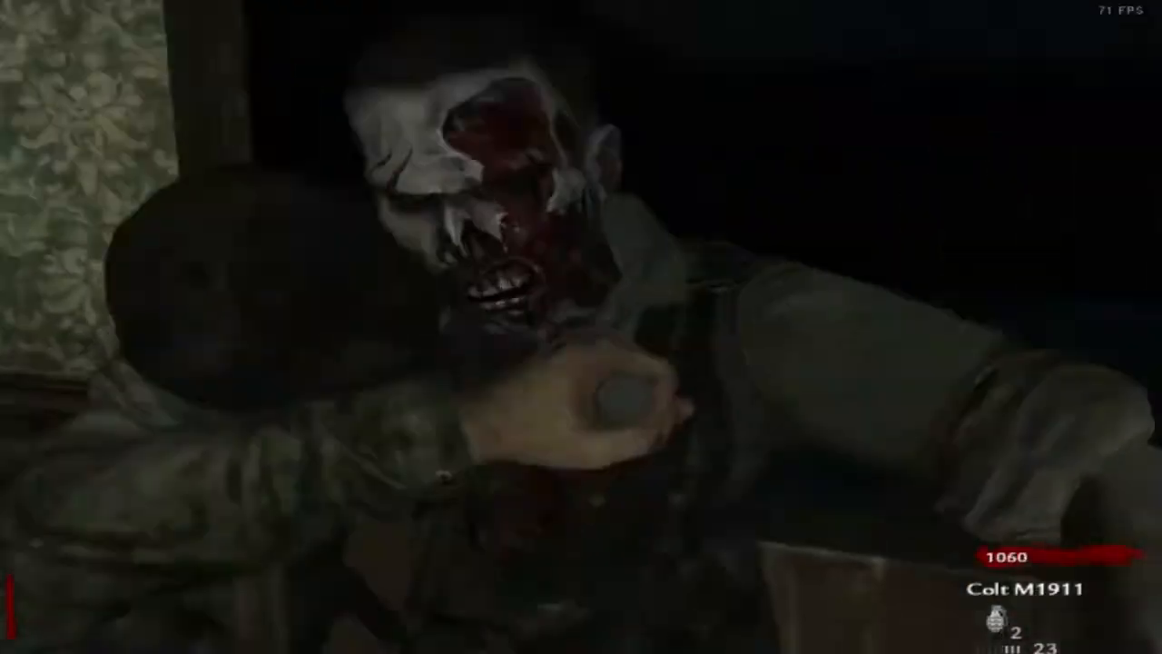
key("v")
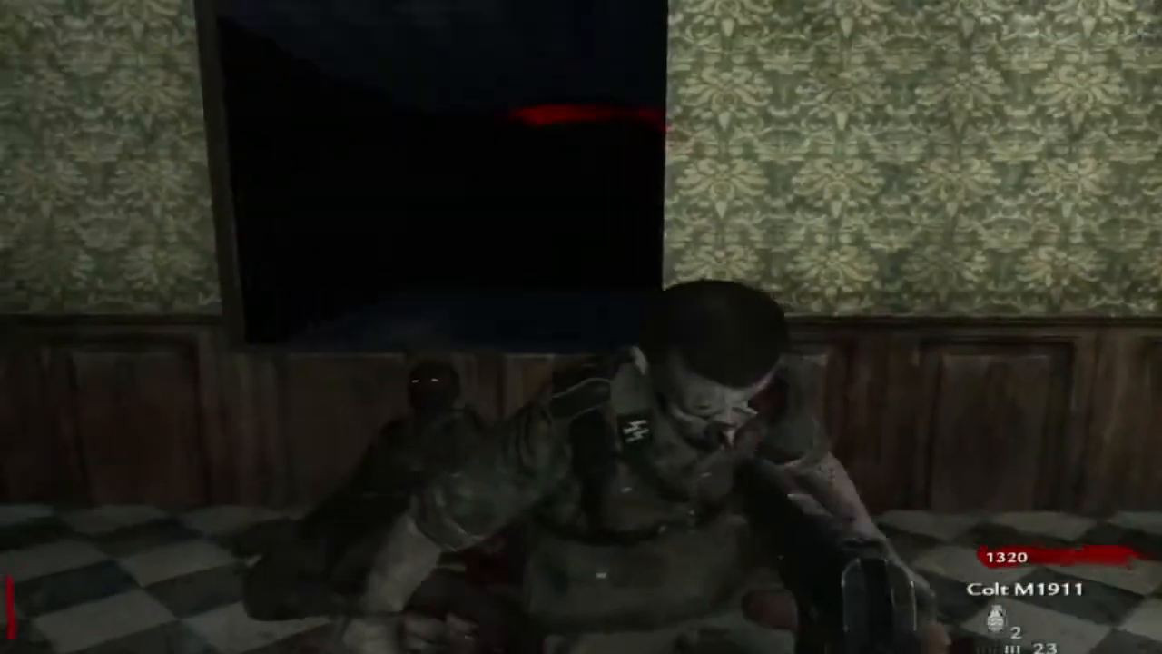
key("f")
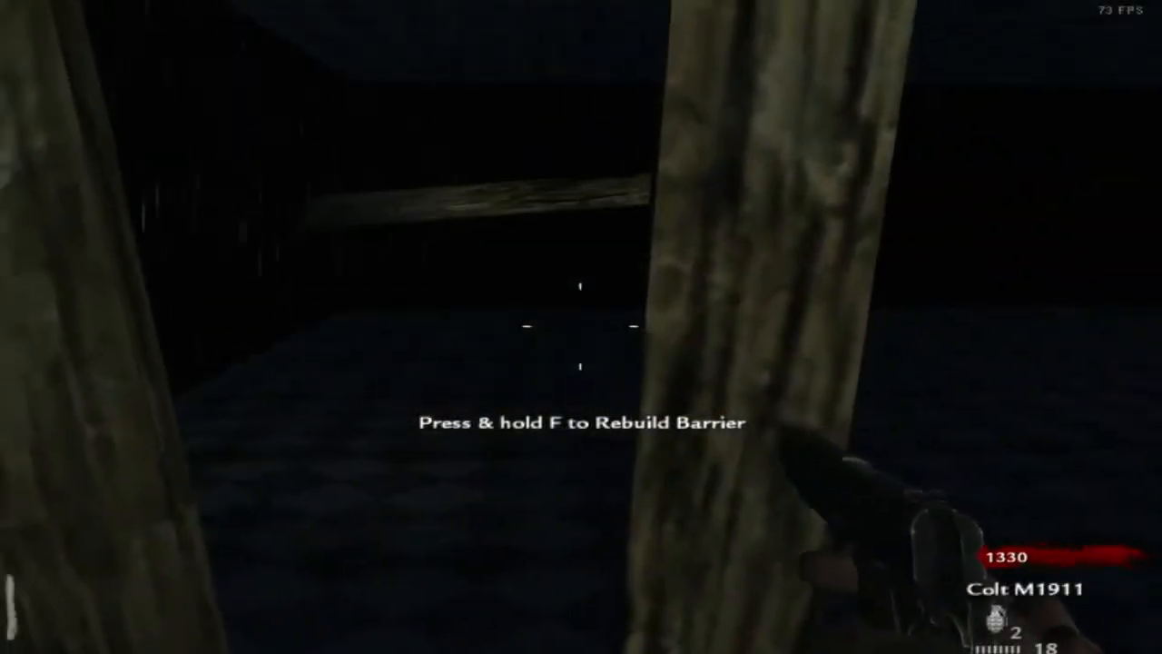
- Cross the room past the perk machines and test the mystery box by buying a spin and trading for the PTRS-41
key("w")
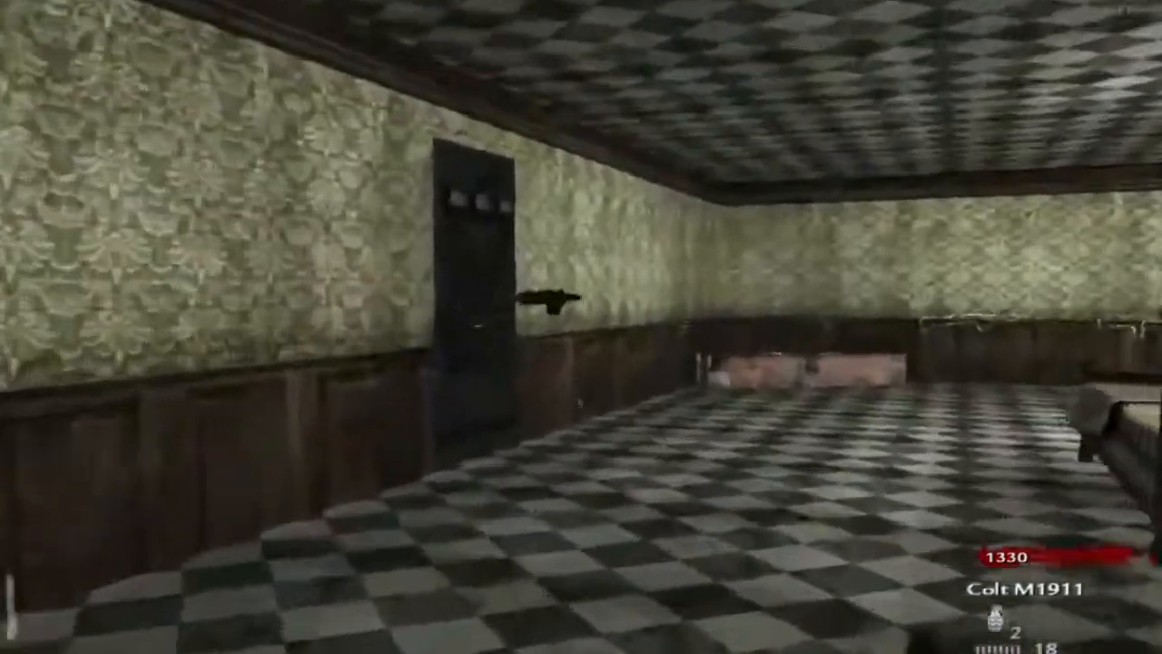
key("f")
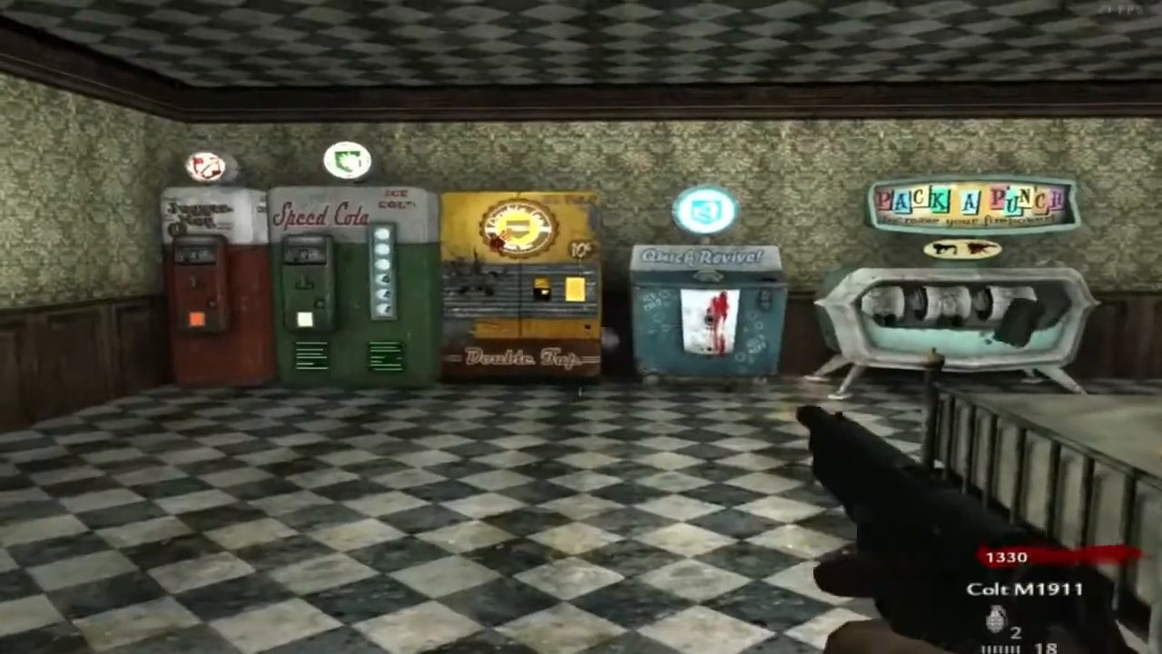
key("f")
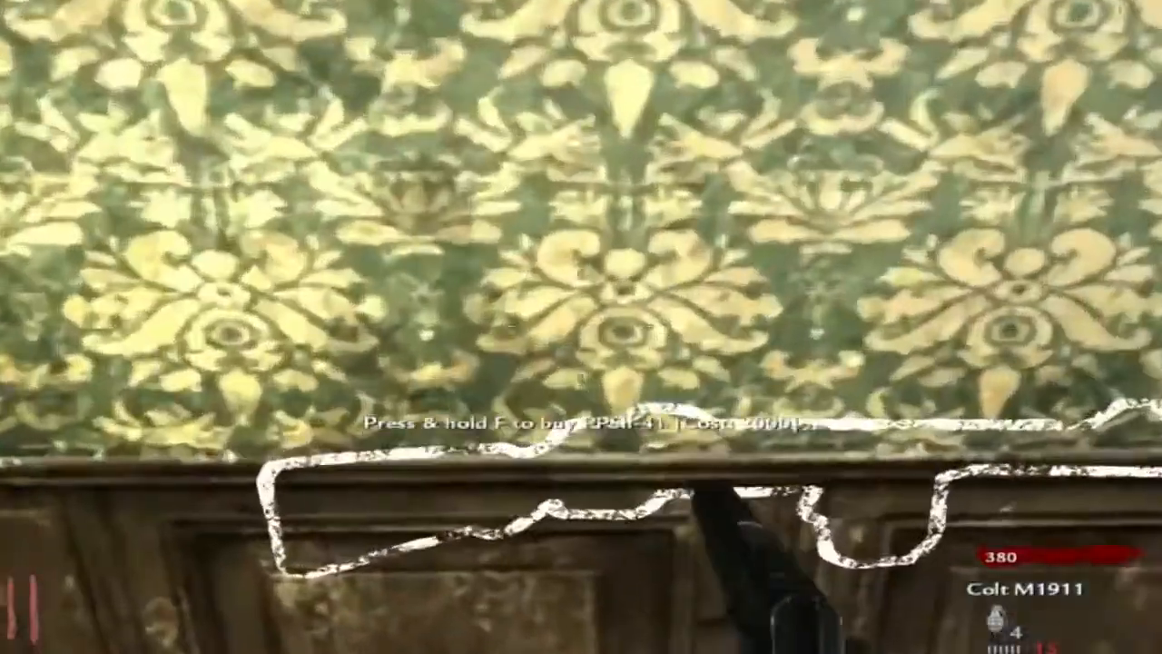
key("r")
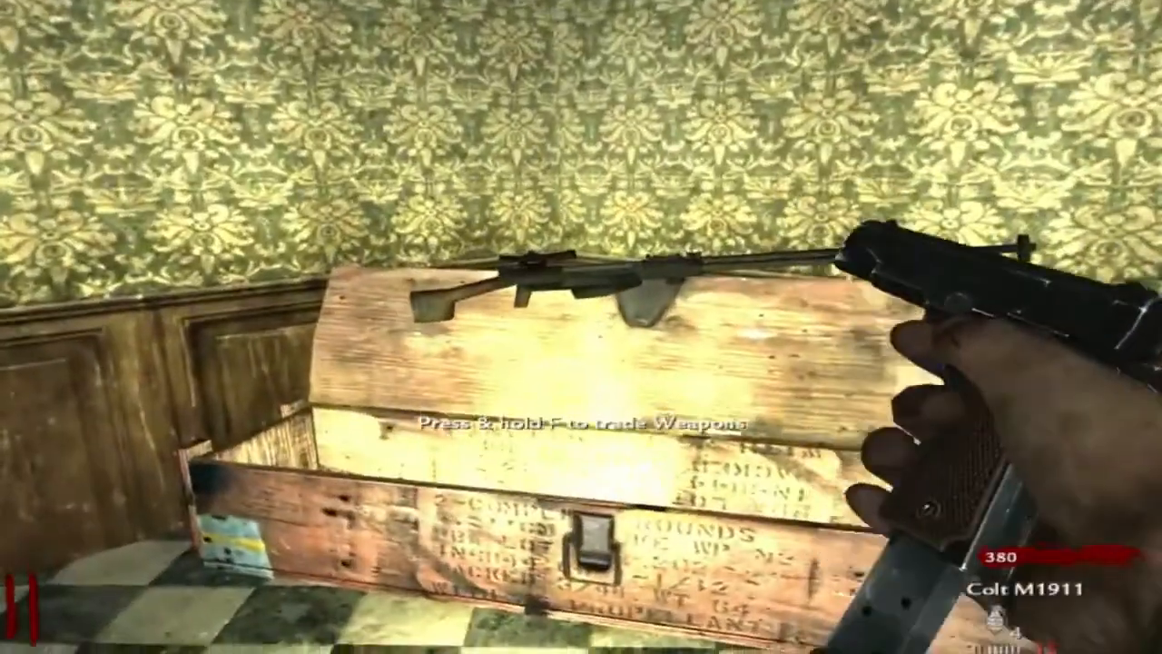
key("f")
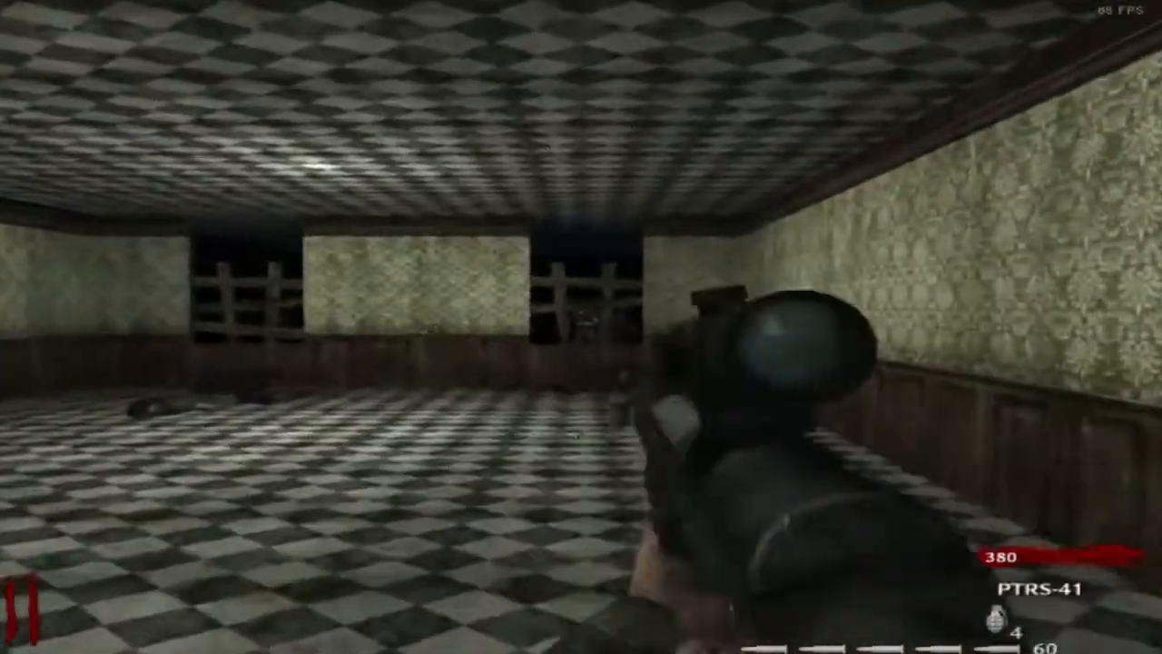
- Test the PTRS-41 by shooting through its scope at the zombies behind the two boarded windows
right_click(581, 327)
left_click(581, 326)
right_click(581, 327)
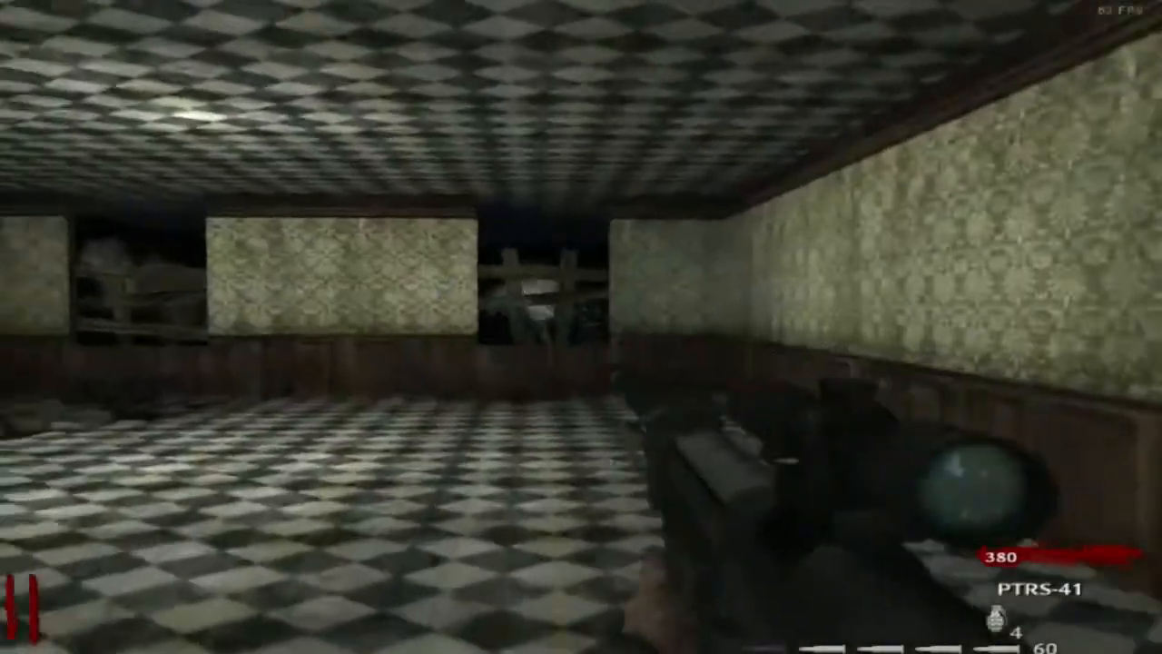
right_click(580, 327)
left_click(581, 326)
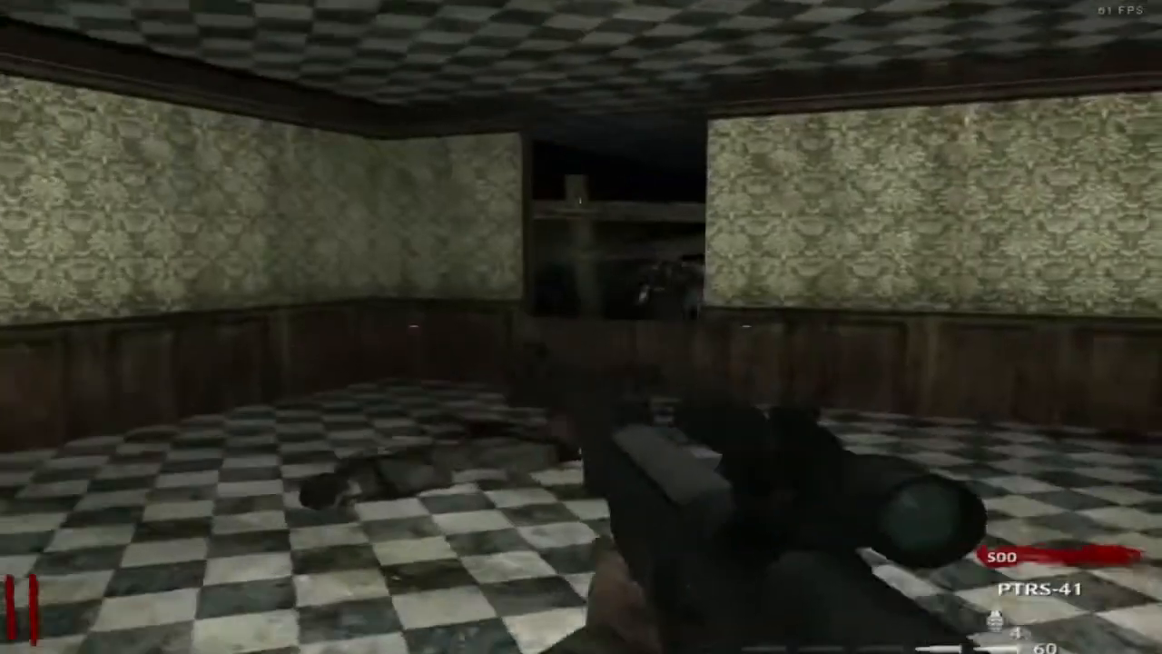
right_click(581, 327)
left_click(581, 327)
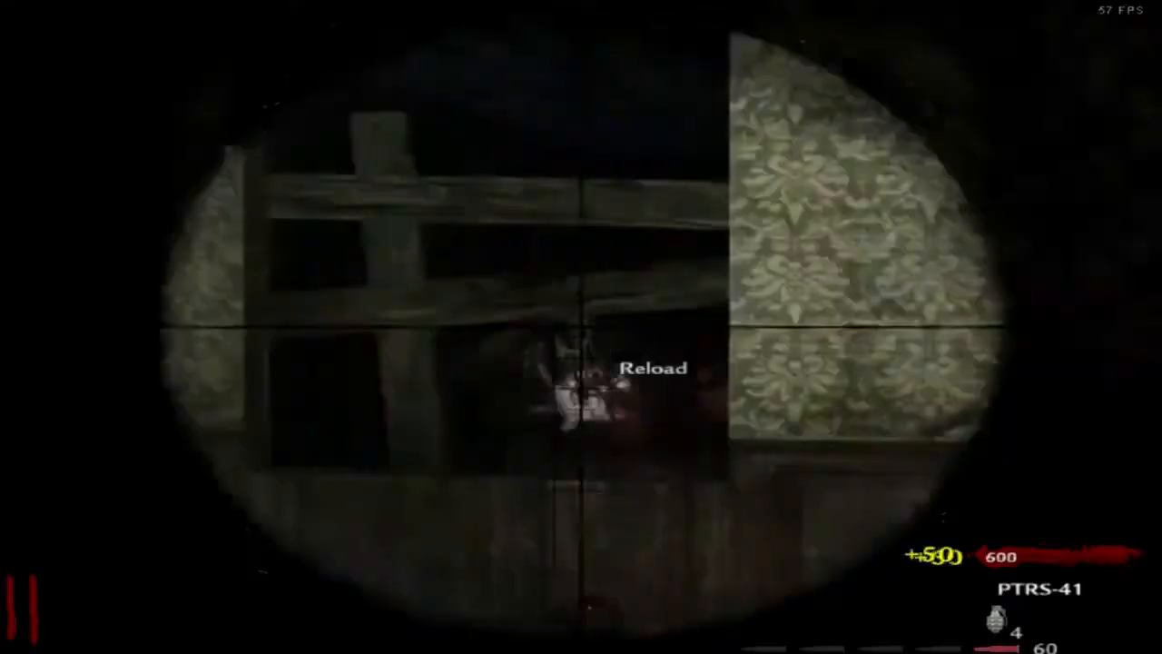
right_click(581, 327)
right_click(581, 327)
left_click(581, 326)
right_click(581, 326)
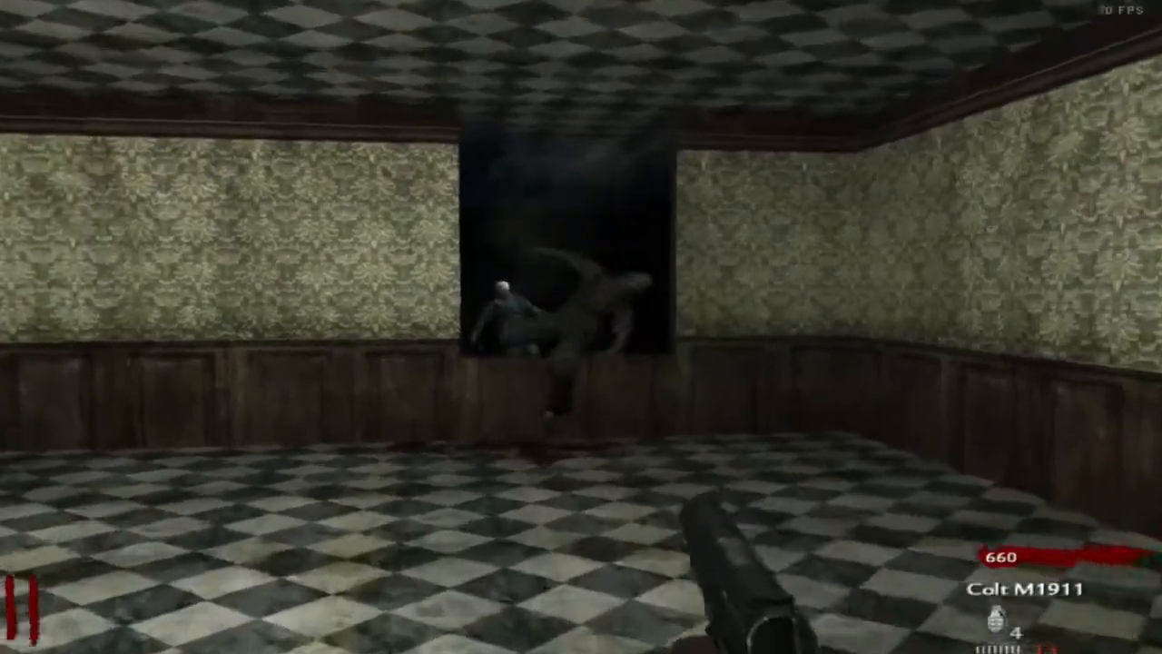
- Shoot the incoming zombies with the Colt M1911, get the MP40 and fire it at the remaining ones
left_click(581, 326)
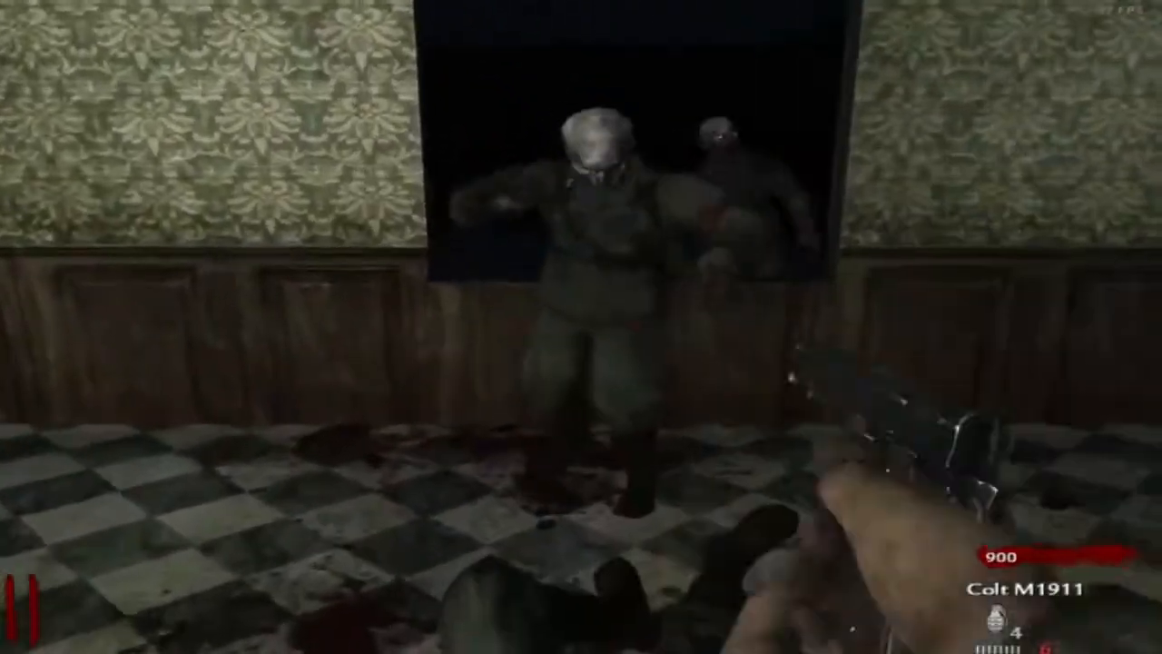
key("w")
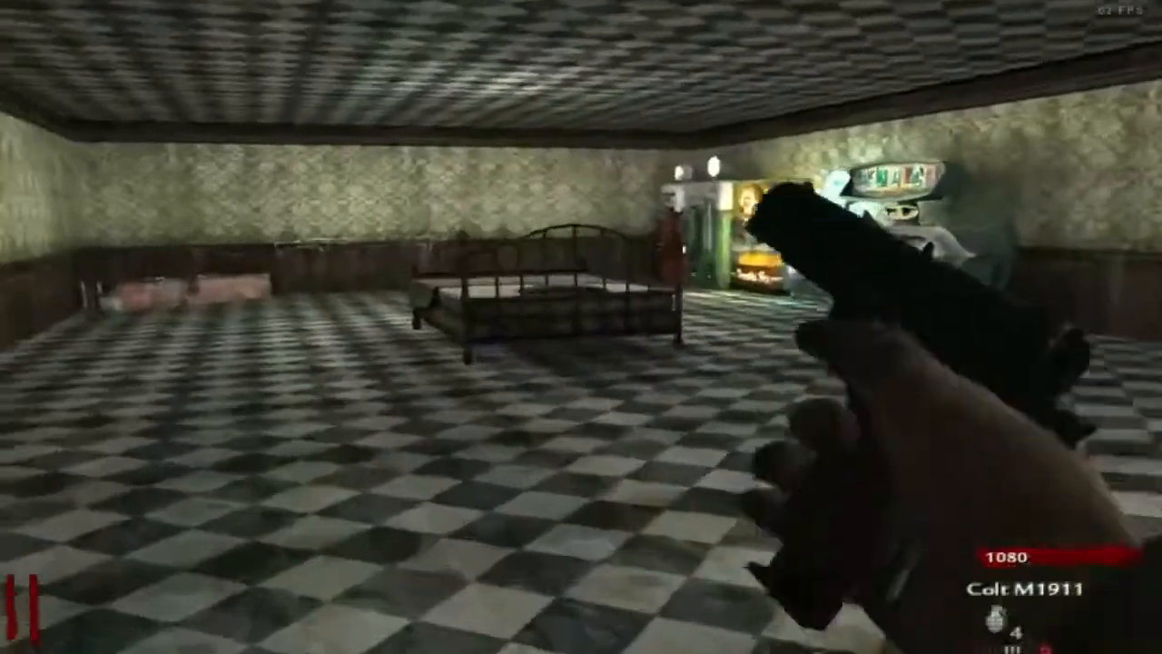
key("w")
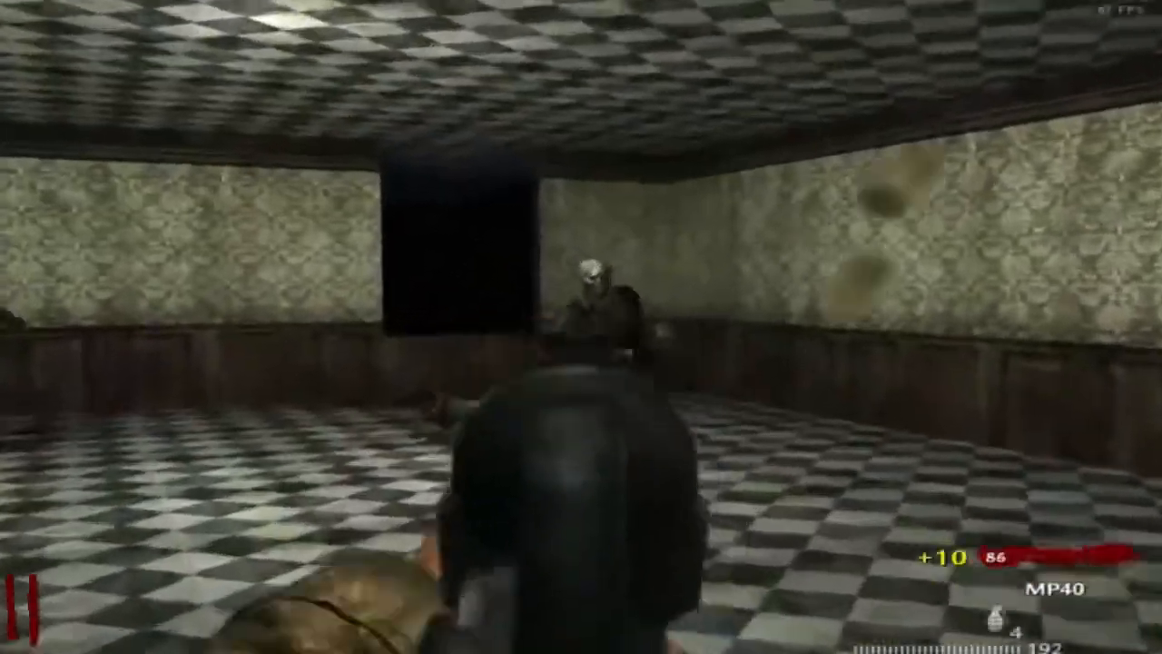
left_click(581, 326)
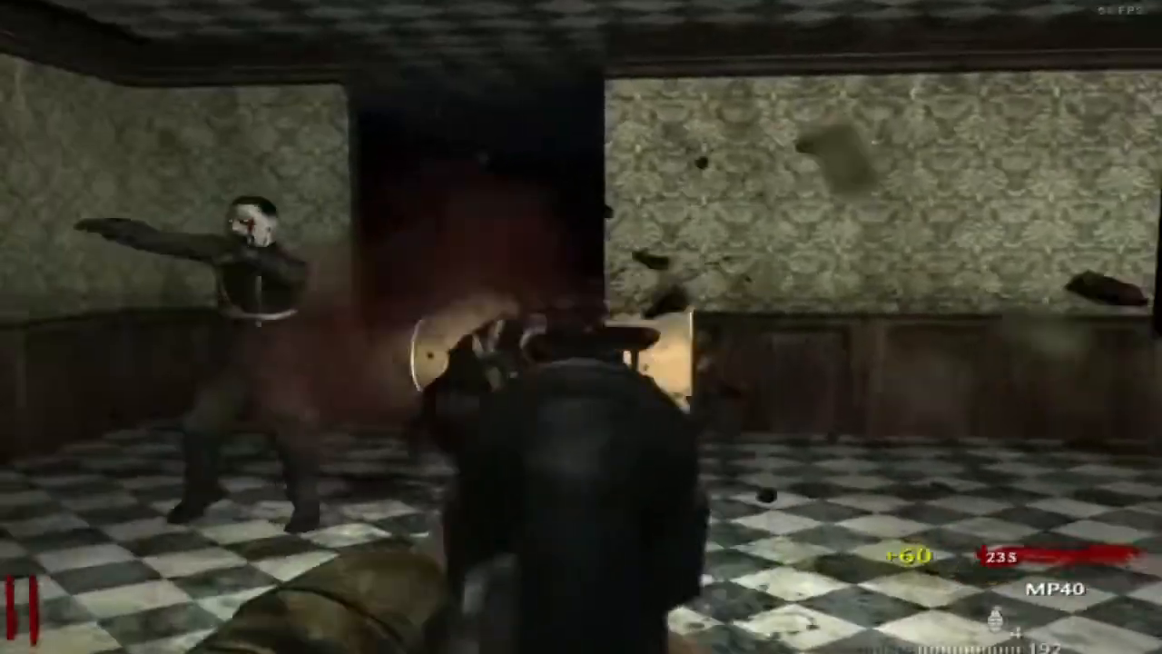
left_click(581, 327)
key("w")
key("r")
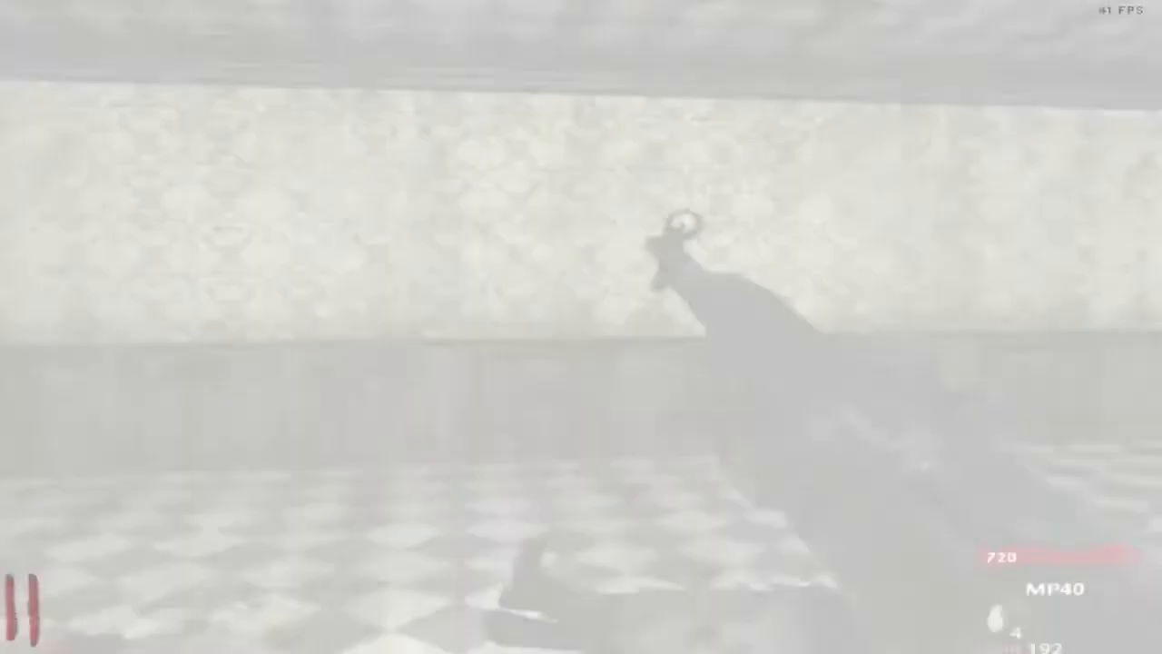
- Walk around the room with the reloaded MP40 and examine the Pack-a-Punch machine up close, test-firing at it
key("w")
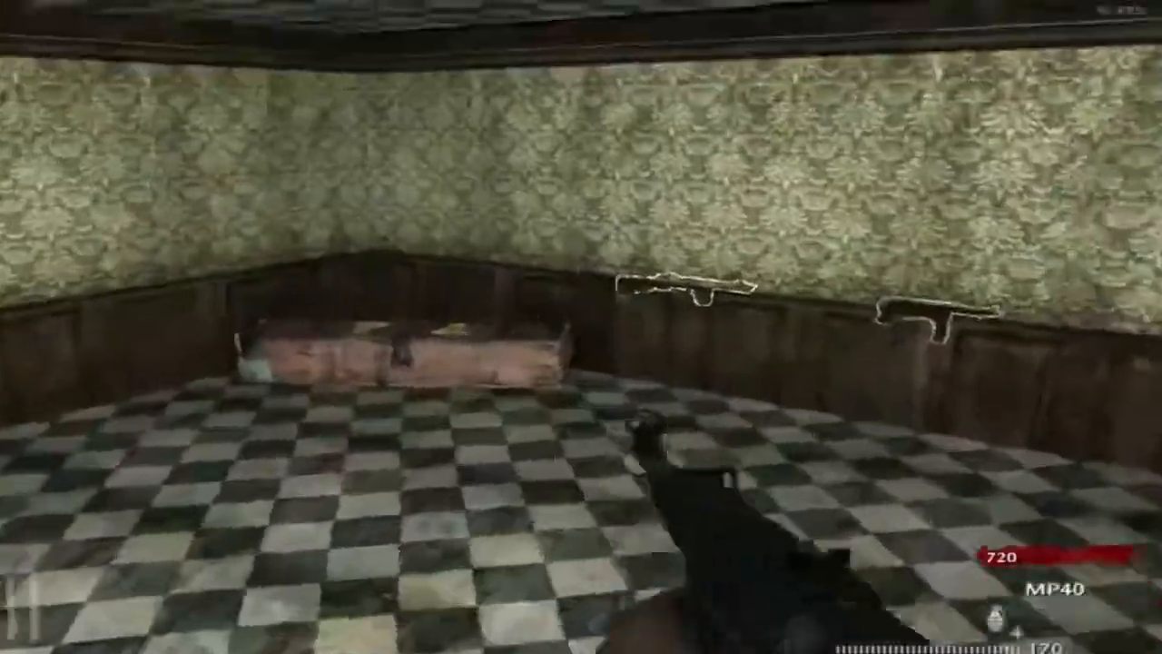
key("w")
key("r")
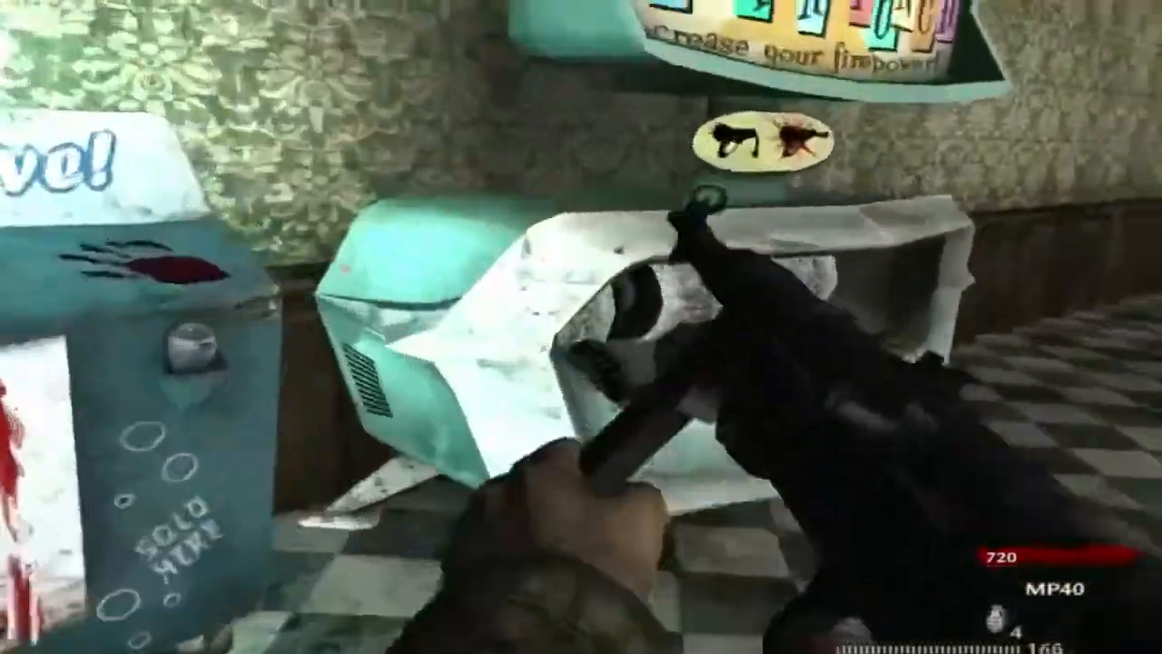
key("w")
left_click(581, 327)
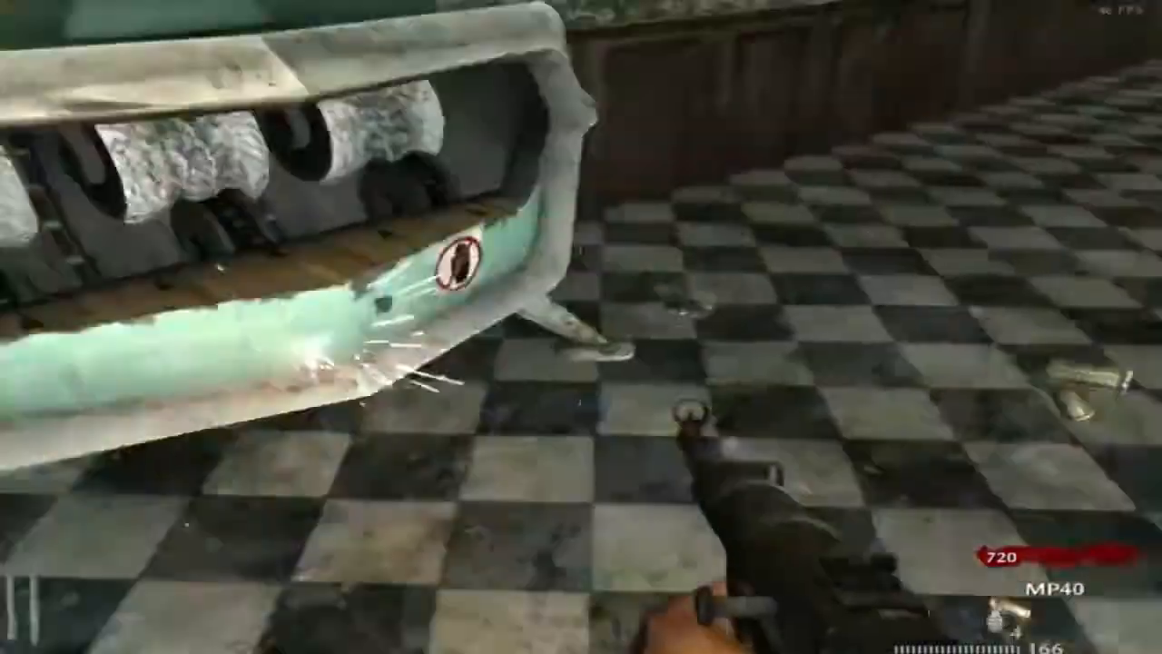
key("w")
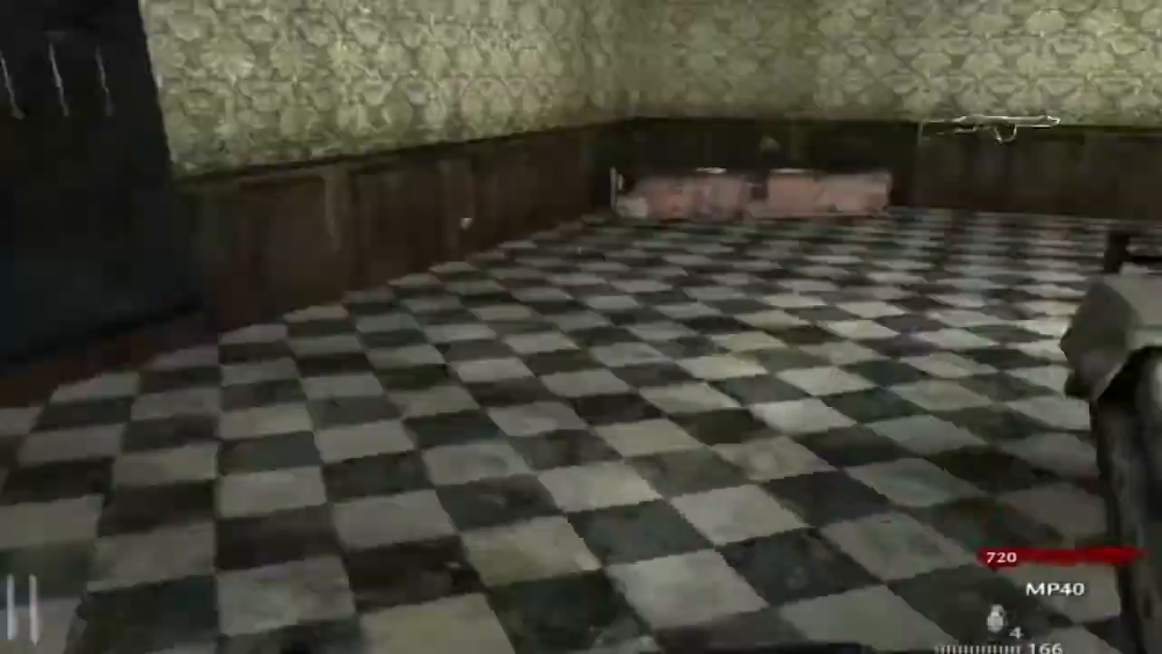
key("w")
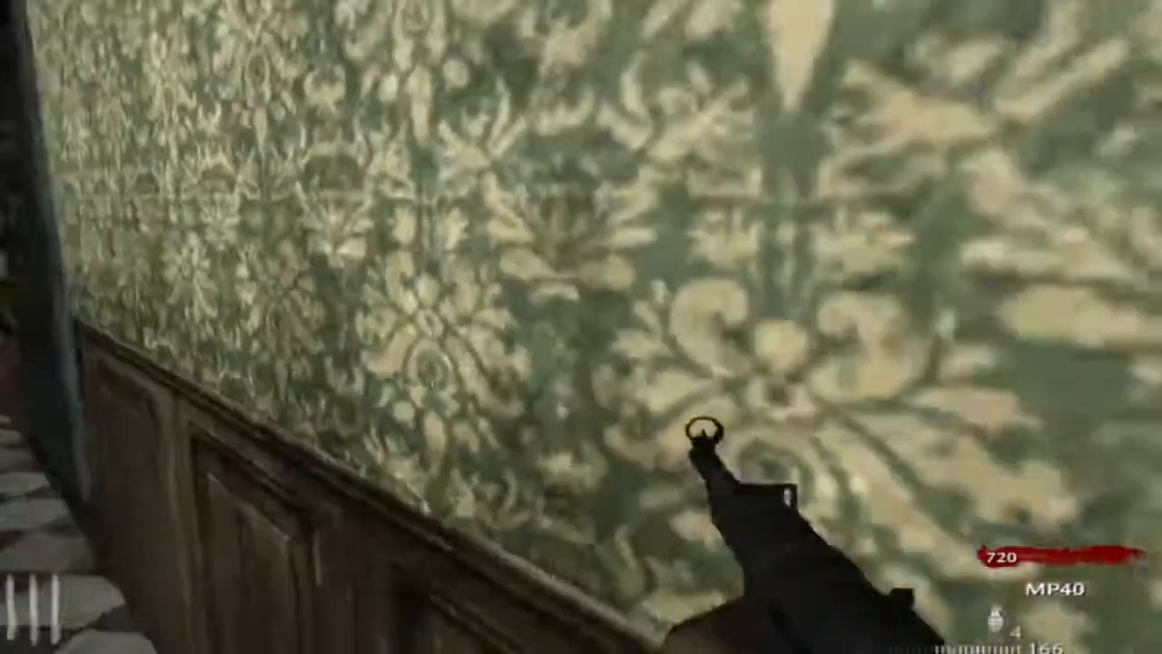
- Quit the running map and exit Call of Duty World at War to the desktop
key("Escape")
left_click(979, 203)
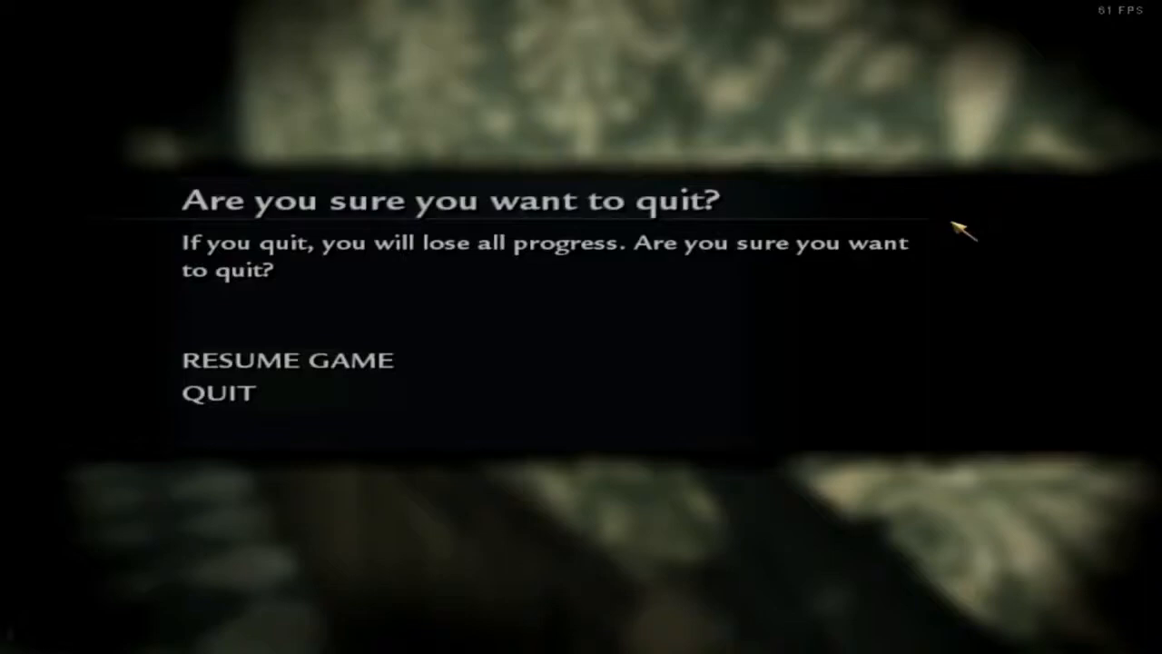
left_click(418, 396)
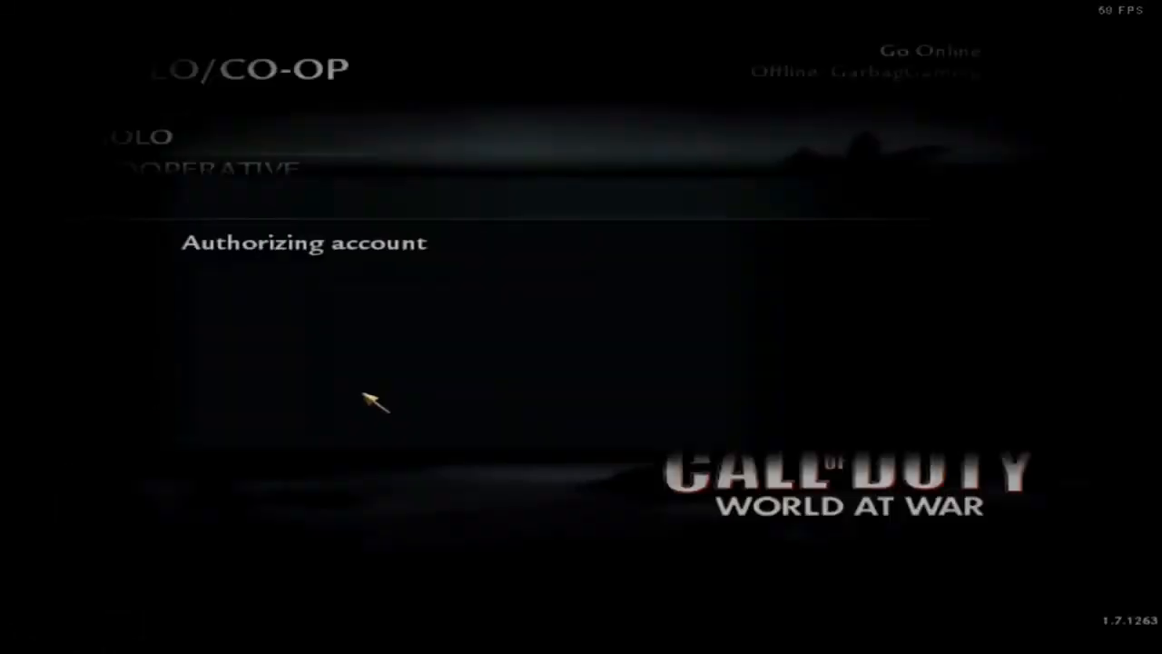
left_click(190, 431)
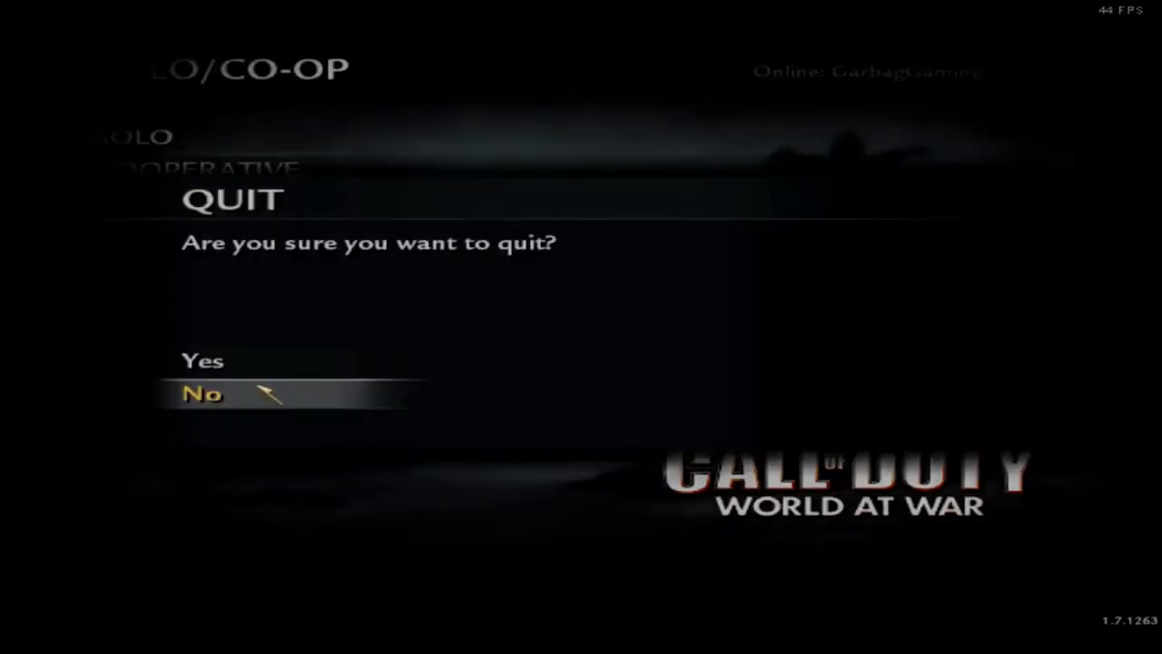
left_click(209, 361)
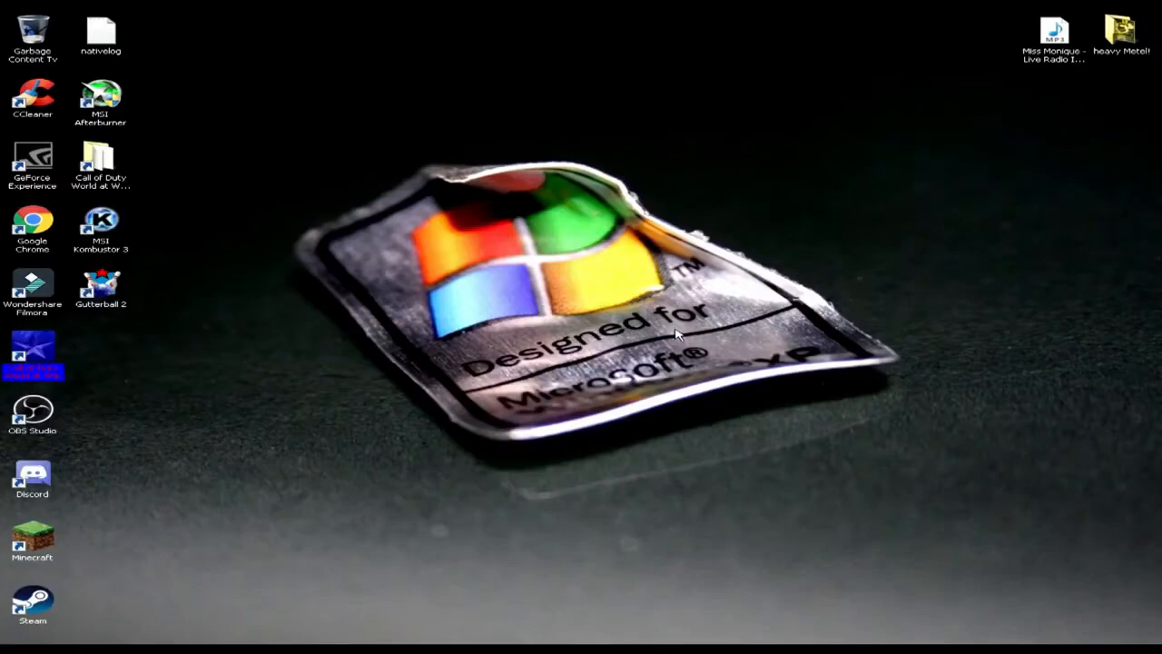